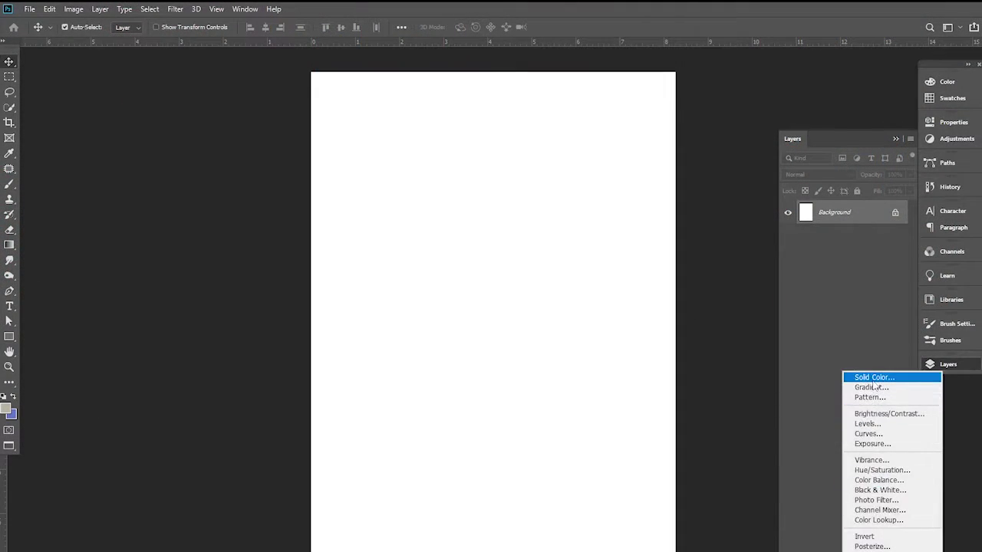
Add a Solid Color fill layer in near-black (RGB 17, 17, 17) above the Background
{"action": "left_click", "coordinate": [872, 378]}
{"action": "mouse_move", "coordinate": [537, 524]}
{"action": "left_mouse_down"}
{"action": "mouse_move", "coordinate": [513, 516]}
{"action": "mouse_move", "coordinate": [488, 532]}
{"action": "left_mouse_up"}
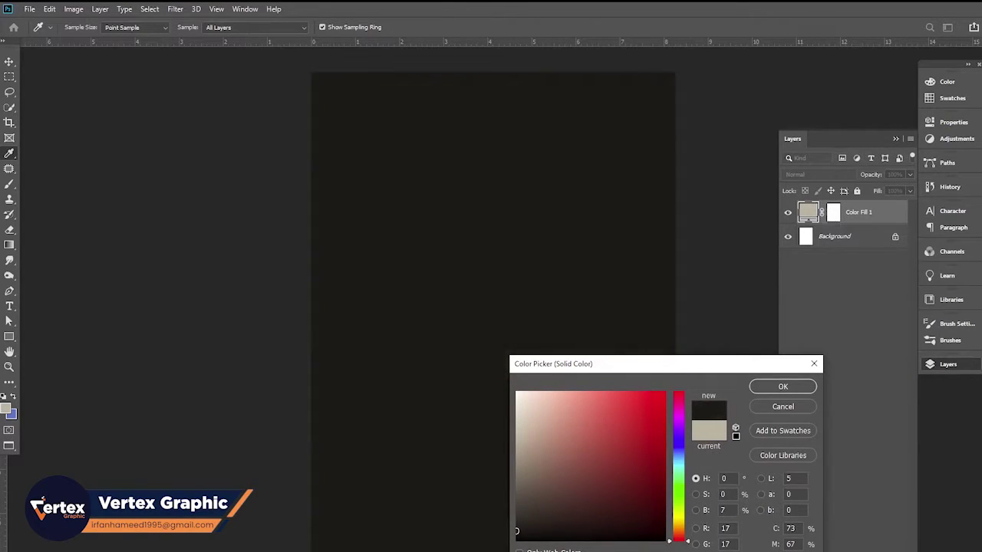
{"action": "mouse_move", "coordinate": [678, 543]}
{"action": "left_mouse_down"}
{"action": "mouse_move", "coordinate": [681, 395]}
{"action": "mouse_move", "coordinate": [681, 456]}
{"action": "left_mouse_up"}
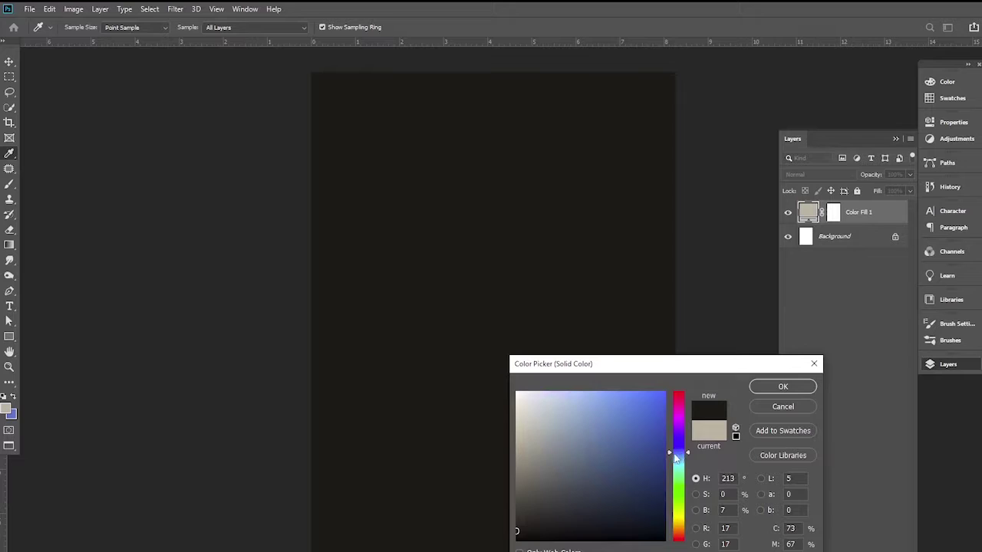
{"action": "left_click", "coordinate": [782, 386]}
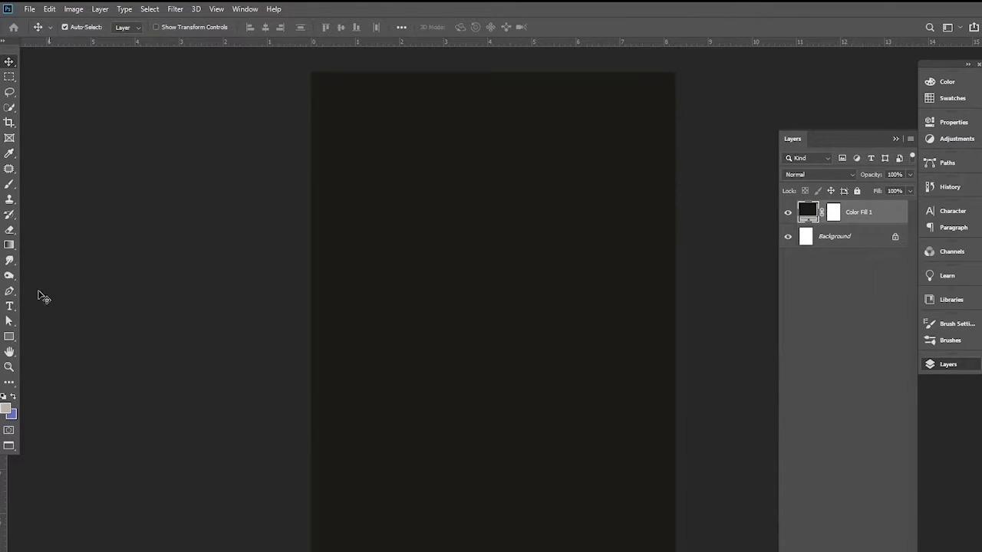
On a new Layer 1, brush a soft muted beige-grey glow into the canvas centre
{"action": "left_click", "coordinate": [9, 184]}
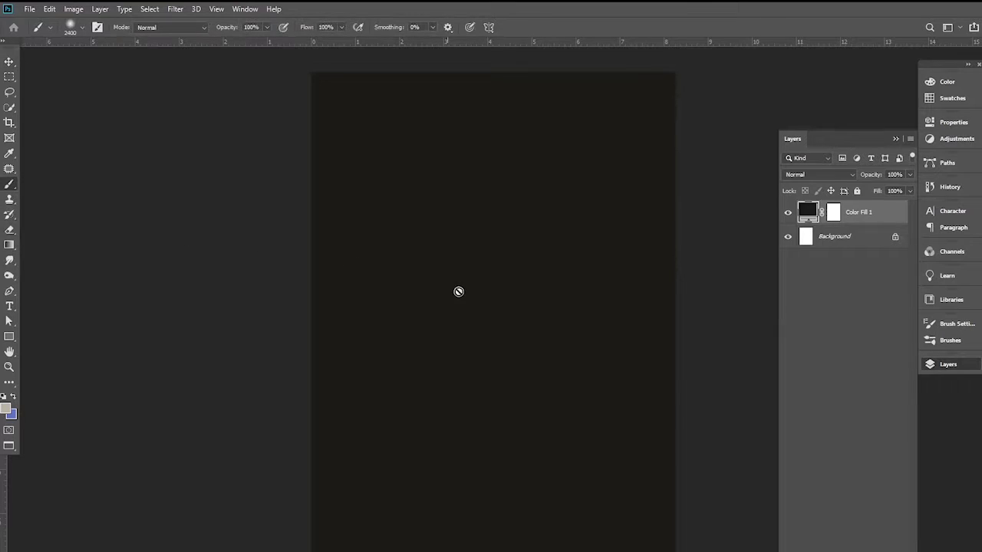
{"action": "key", "text": "ctrl+shift+alt+n"}
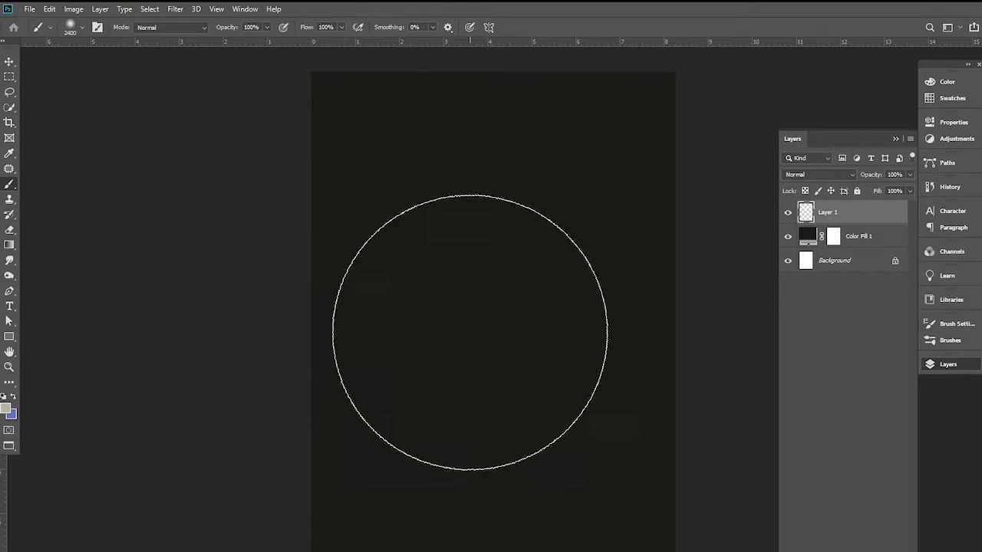
{"action": "left_click", "coordinate": [6, 408]}
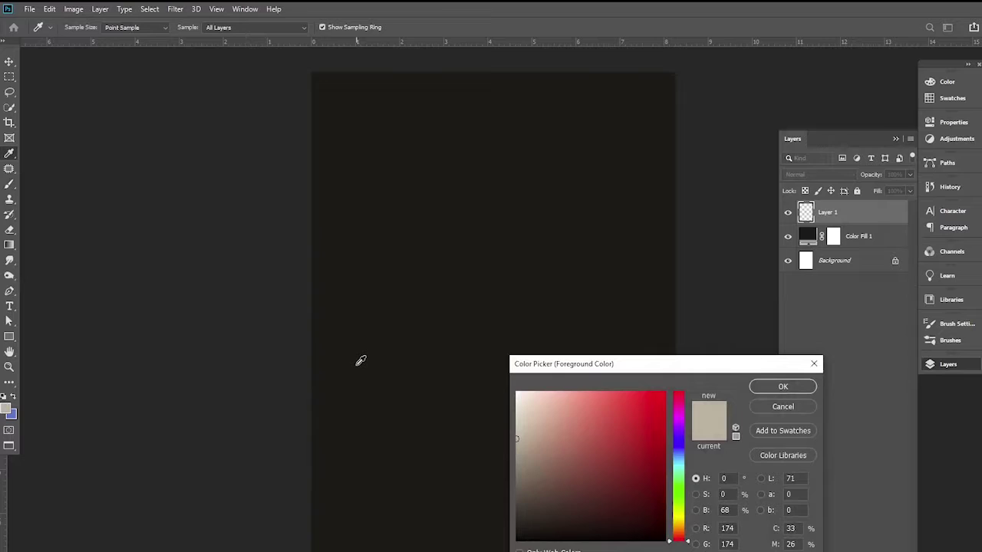
{"action": "left_click", "coordinate": [512, 499]}
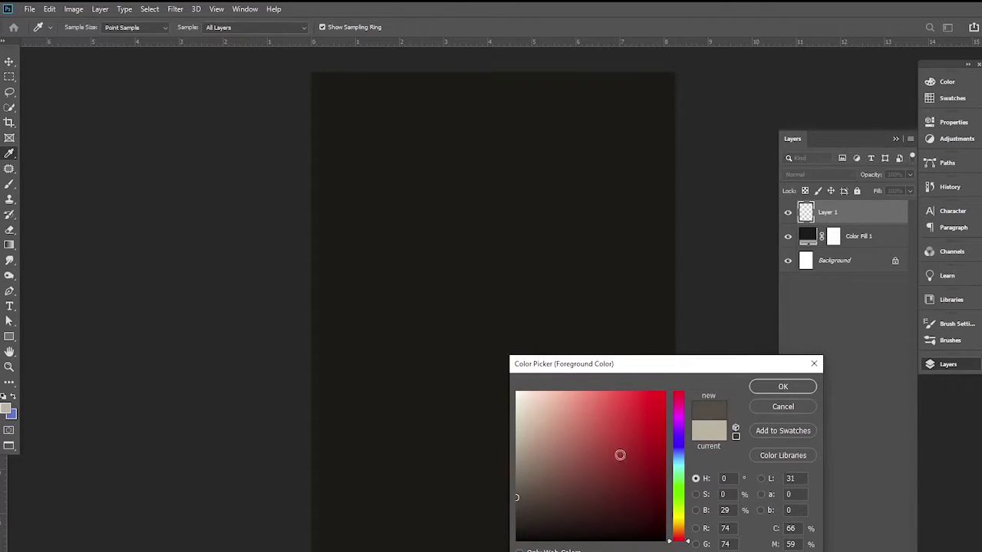
{"action": "left_click", "coordinate": [695, 495]}
{"action": "left_click_drag", "start_coordinate": [594, 519], "coordinate": [563, 481]}
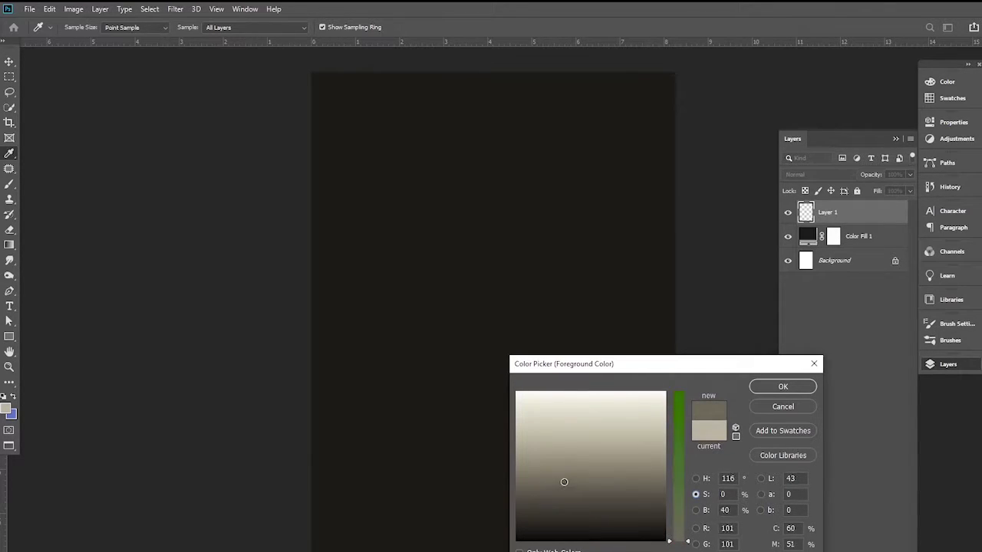
{"action": "left_click", "coordinate": [782, 387]}
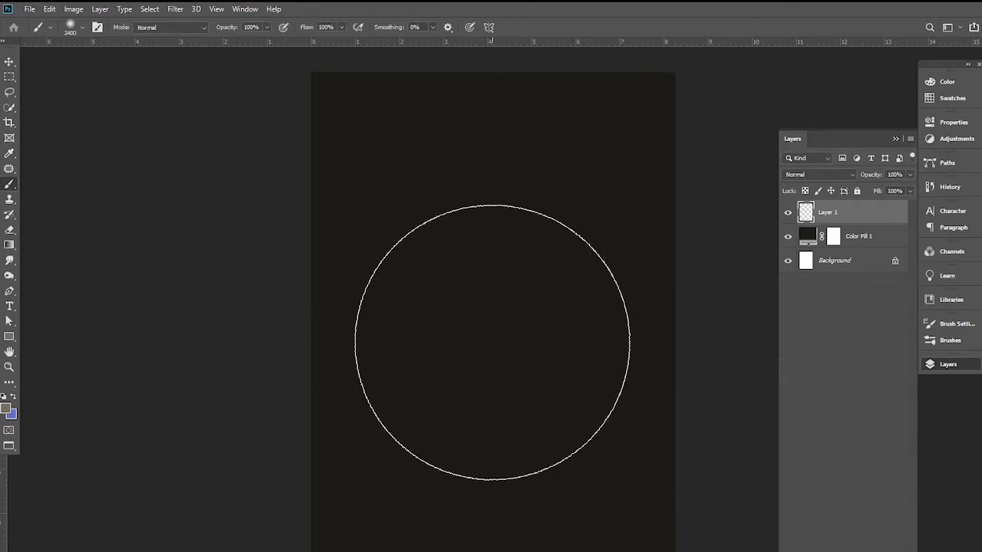
{"action": "key", "text": "ctrl+d"}
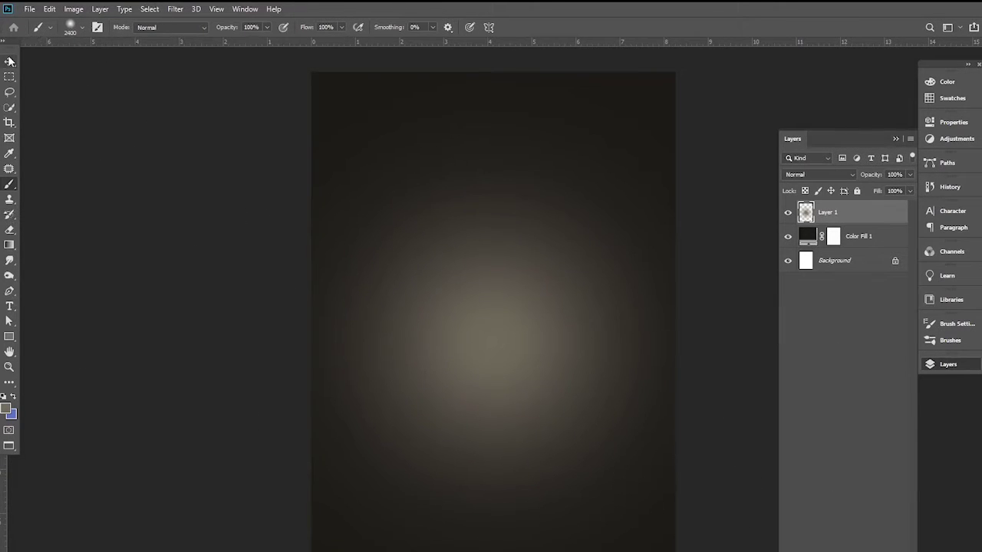
{"action": "key", "text": "v"}
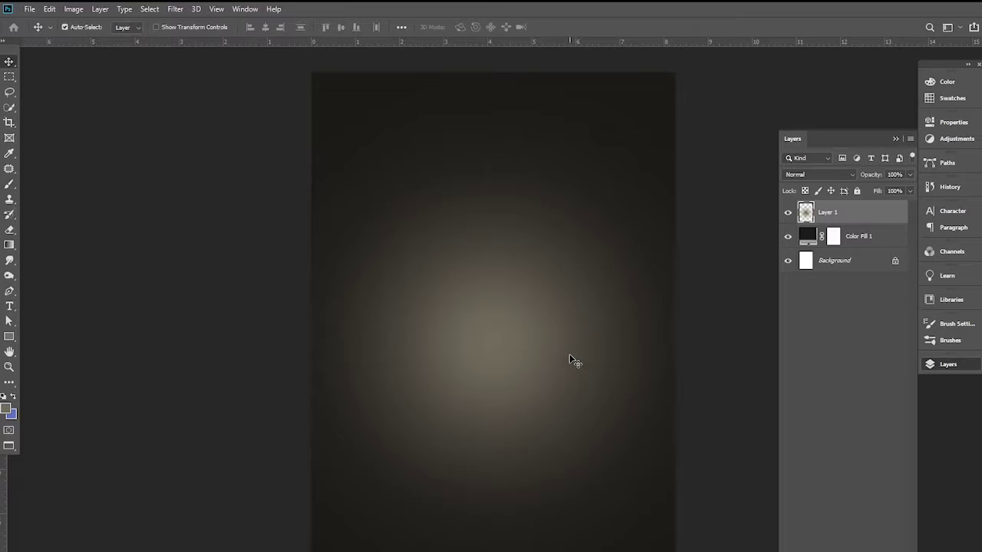
Move the beige glow higher on the page and enlarge it to about 104%
{"action": "left_click_drag", "start_coordinate": [494, 361], "coordinate": [493, 269]}
{"action": "key", "text": "ctrl+t"}
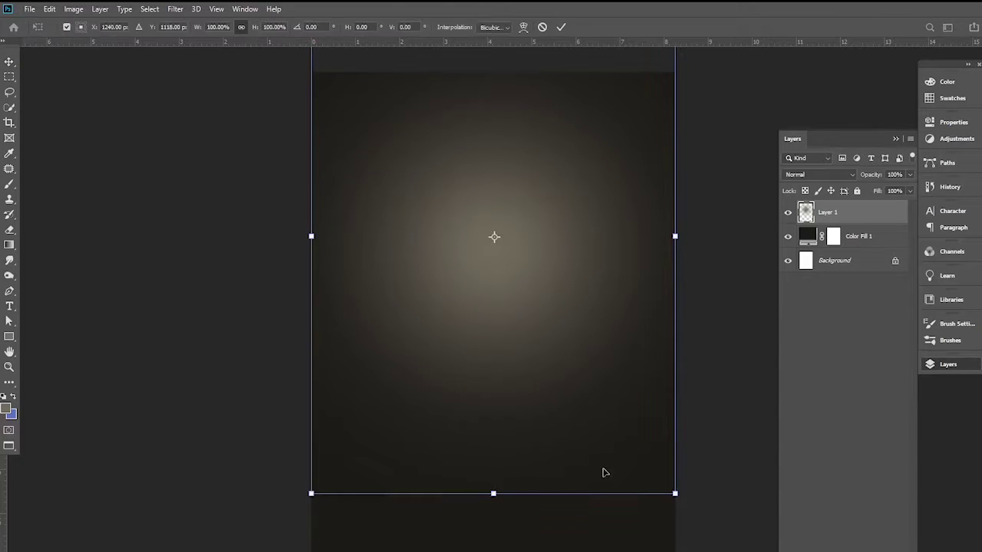
{"action": "left_click_drag", "start_coordinate": [674, 494], "coordinate": [692, 515]}
{"action": "key", "text": "Return"}
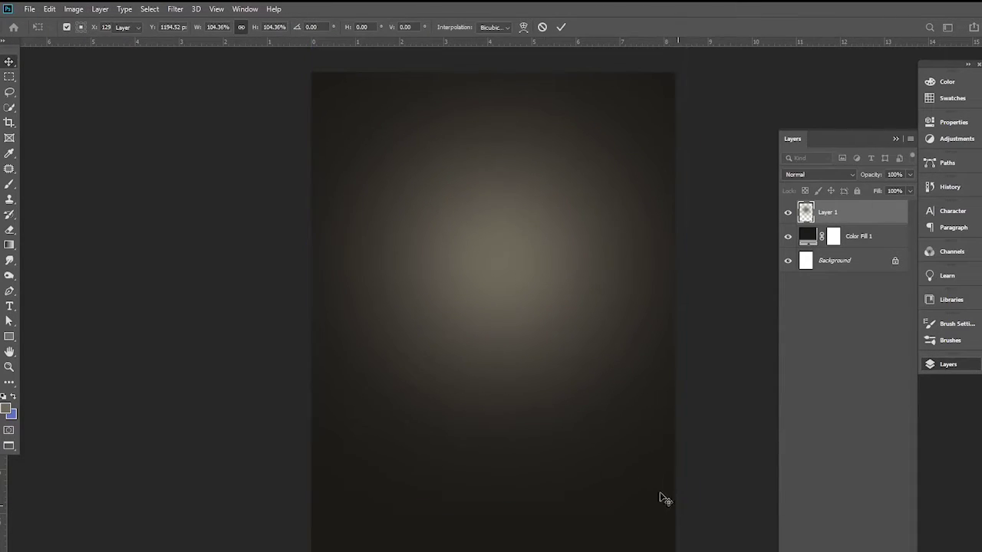
{"action": "left_click_drag", "start_coordinate": [520, 313], "coordinate": [513, 316]}
Change the Color Fill 1 colour to pure black
{"action": "double_click", "coordinate": [808, 237]}
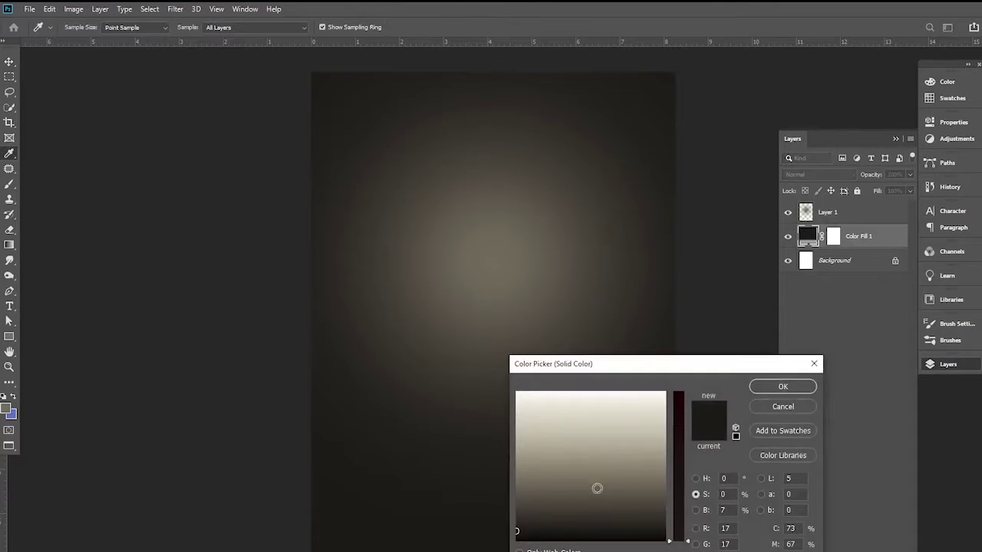
{"action": "left_click_drag", "start_coordinate": [595, 486], "coordinate": [521, 540]}
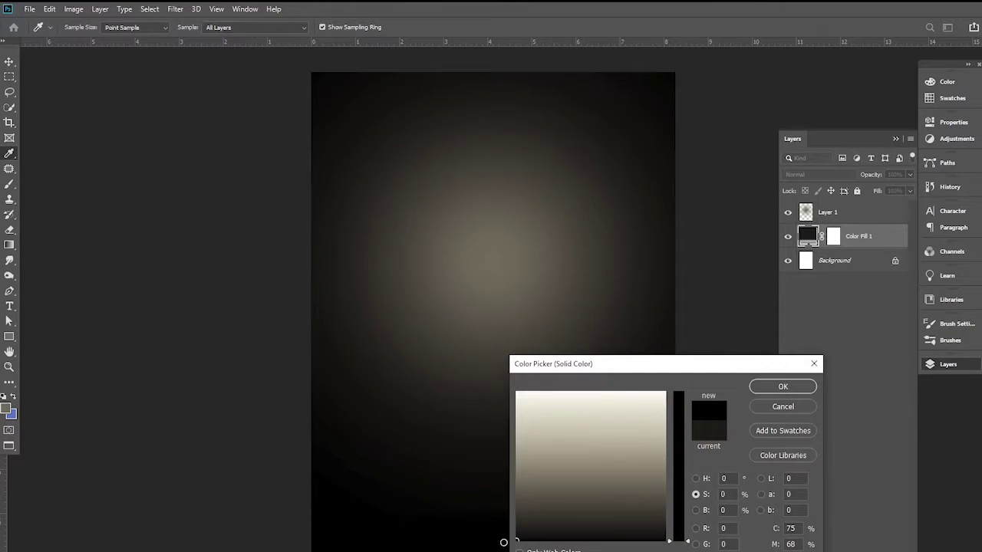
{"action": "left_click", "coordinate": [767, 388]}
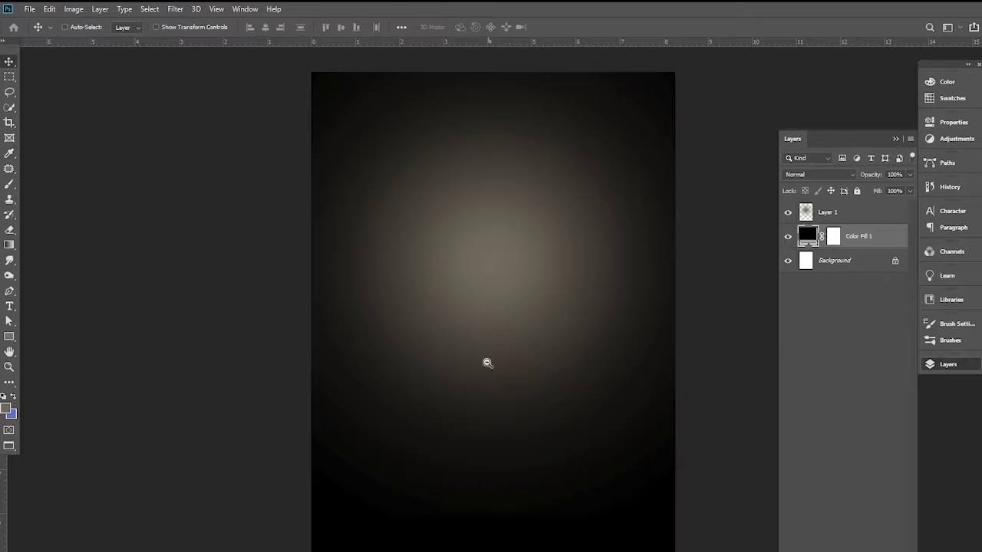
{"action": "scroll", "coordinate": [516, 376], "scroll_direction": "down", "scroll_amount": 1}
{"action": "scroll", "coordinate": [516, 375], "scroll_direction": "up", "scroll_amount": 1}
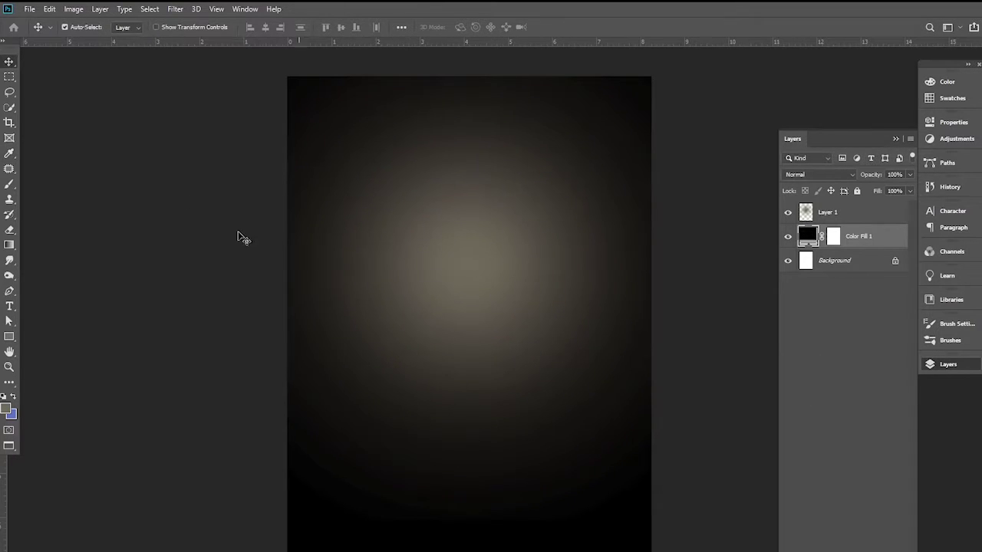
Place the grunge texture as Grunge Texture 5, rotated upright, above Layer 1
{"action": "left_click", "coordinate": [29, 8]}
{"action": "left_click", "coordinate": [74, 230]}
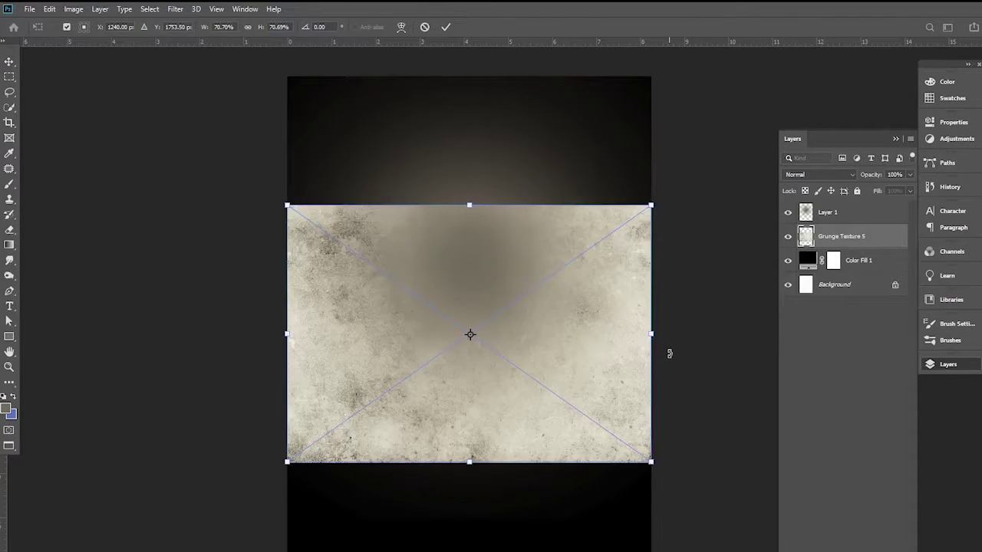
{"action": "mouse_move", "coordinate": [669, 354]}
{"action": "left_mouse_down"}
{"action": "mouse_move", "coordinate": [460, 200]}
{"action": "mouse_move", "coordinate": [481, 201]}
{"action": "left_mouse_up"}
{"action": "key", "text": "Return"}
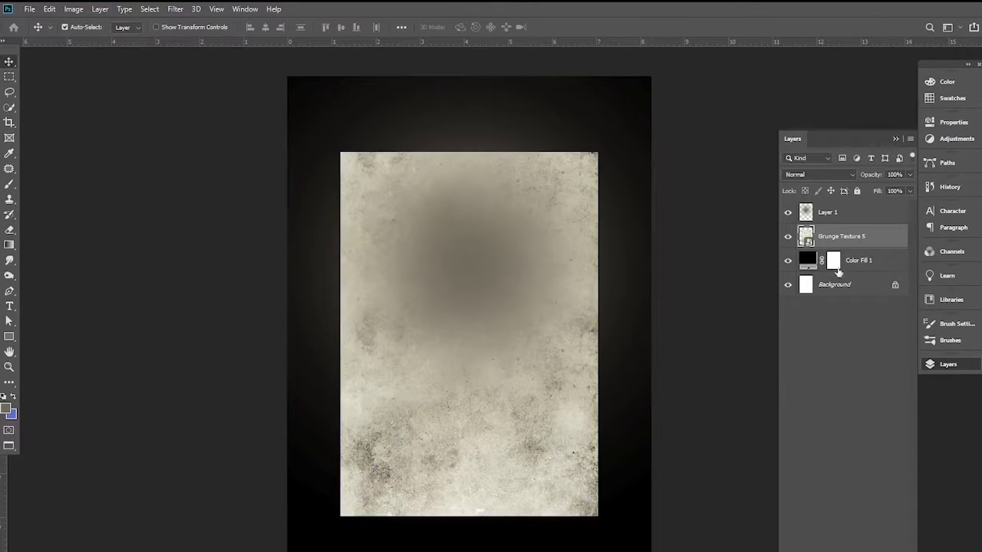
{"action": "left_click_drag", "start_coordinate": [847, 238], "coordinate": [843, 206]}
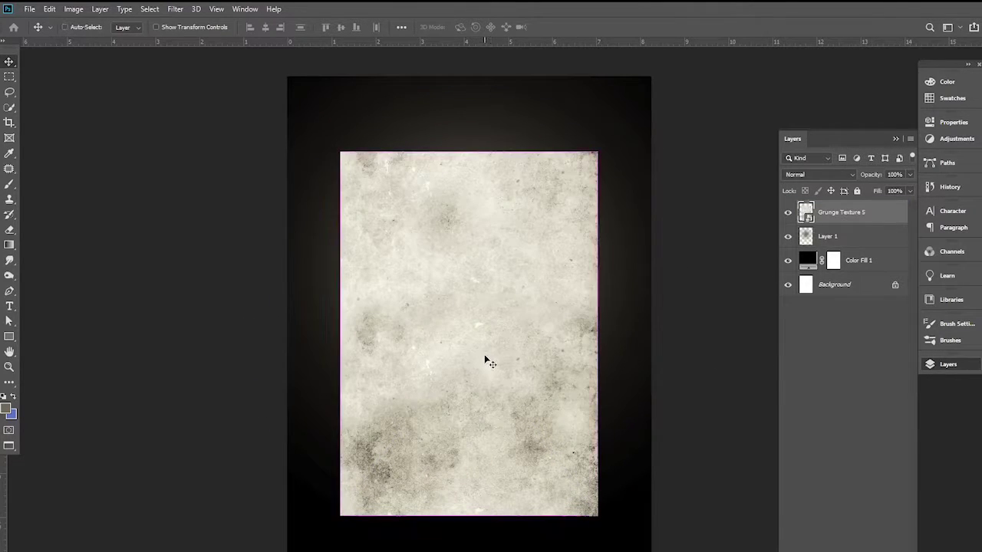
Stretch Grunge Texture 5 from the top-left corner to cover the whole page
{"action": "key", "text": "ctrl+t"}
{"action": "left_click_drag", "start_coordinate": [493, 390], "coordinate": [448, 321]}
{"action": "mouse_move", "coordinate": [546, 443]}
{"action": "left_mouse_down"}
{"action": "mouse_move", "coordinate": [652, 433]}
{"action": "mouse_move", "coordinate": [651, 402]}
{"action": "left_mouse_up"}
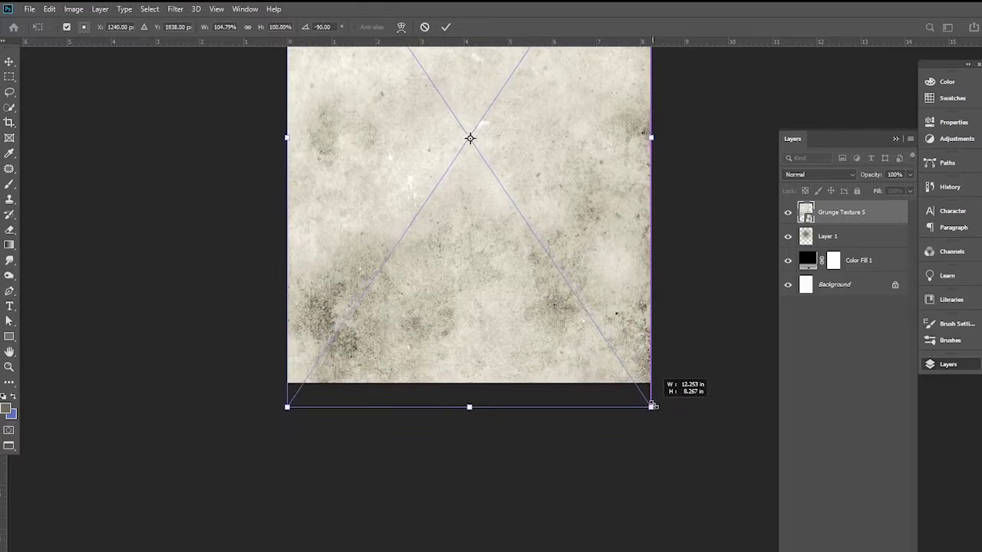
{"action": "key", "text": "Return"}
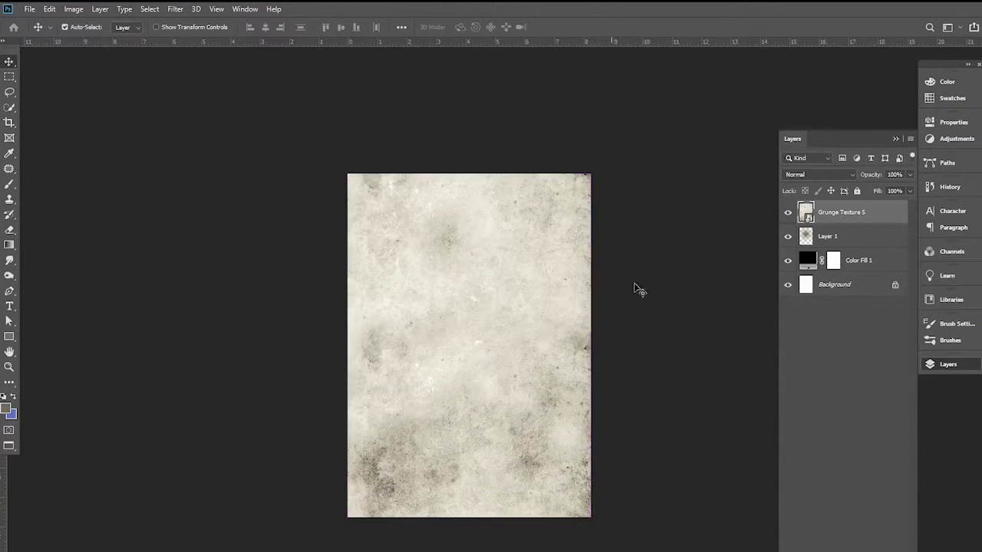
Add a Vibrance adjustment on Grunge Texture 5 with Vibrance and Saturation at -100
{"action": "left_click", "coordinate": [847, 548]}
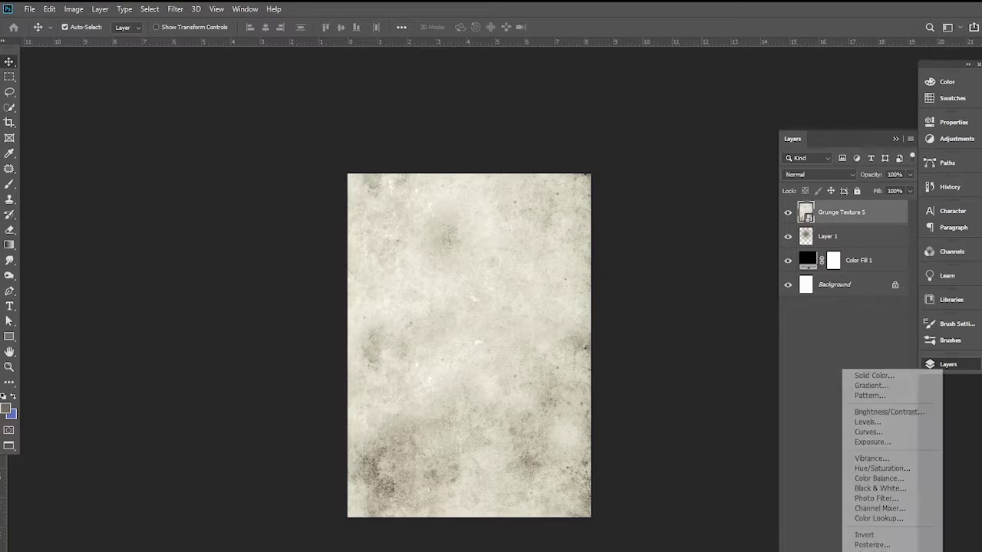
{"action": "left_click", "coordinate": [875, 457]}
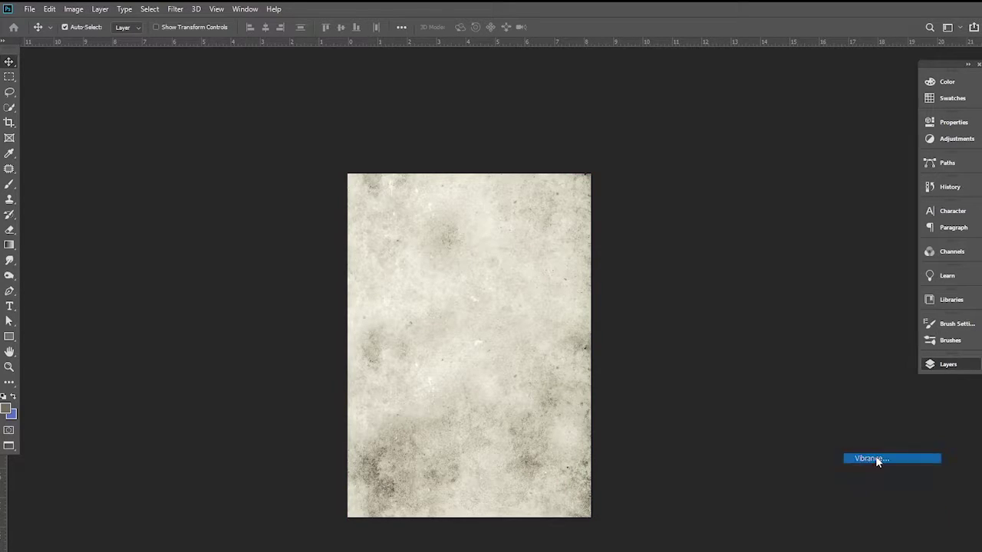
{"action": "left_click_drag", "start_coordinate": [829, 168], "coordinate": [692, 167]}
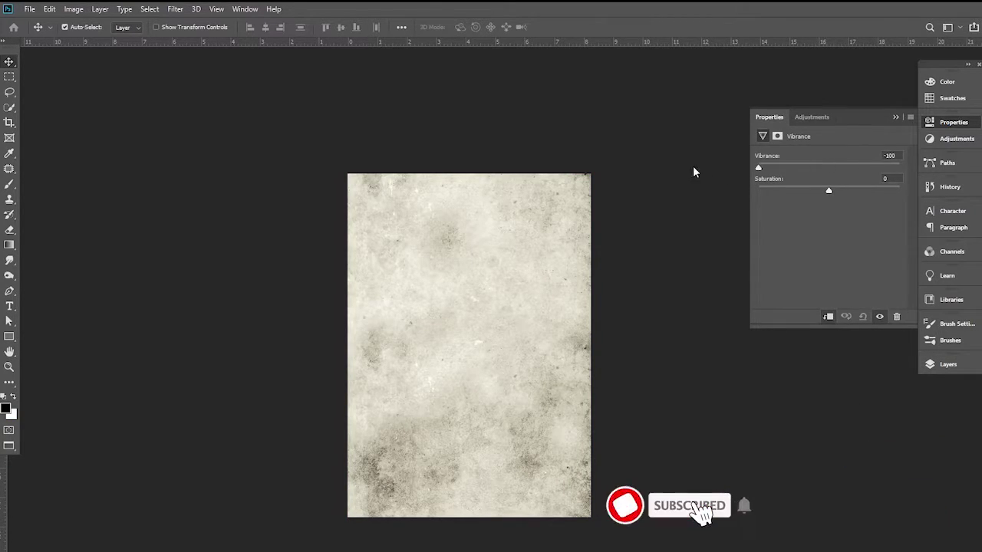
{"action": "left_click_drag", "start_coordinate": [829, 191], "coordinate": [688, 196]}
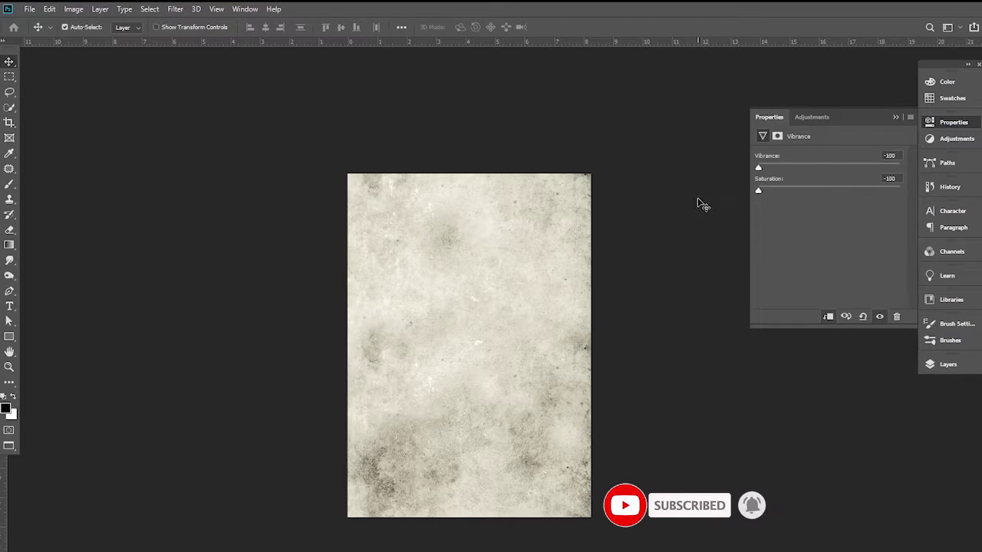
{"action": "left_click", "coordinate": [895, 116]}
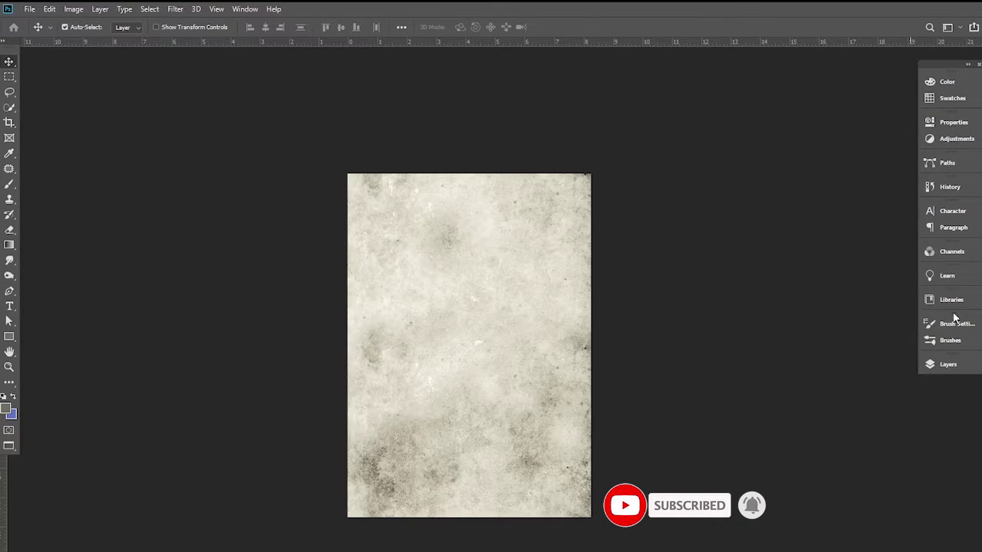
{"action": "left_click", "coordinate": [949, 365]}
{"action": "left_click", "coordinate": [842, 238]}
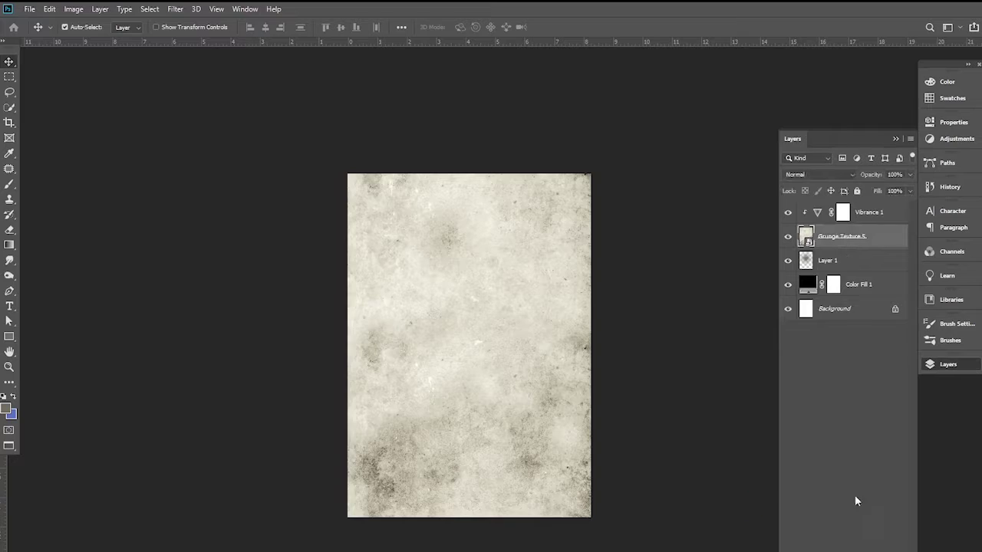
{"action": "left_click", "coordinate": [844, 549]}
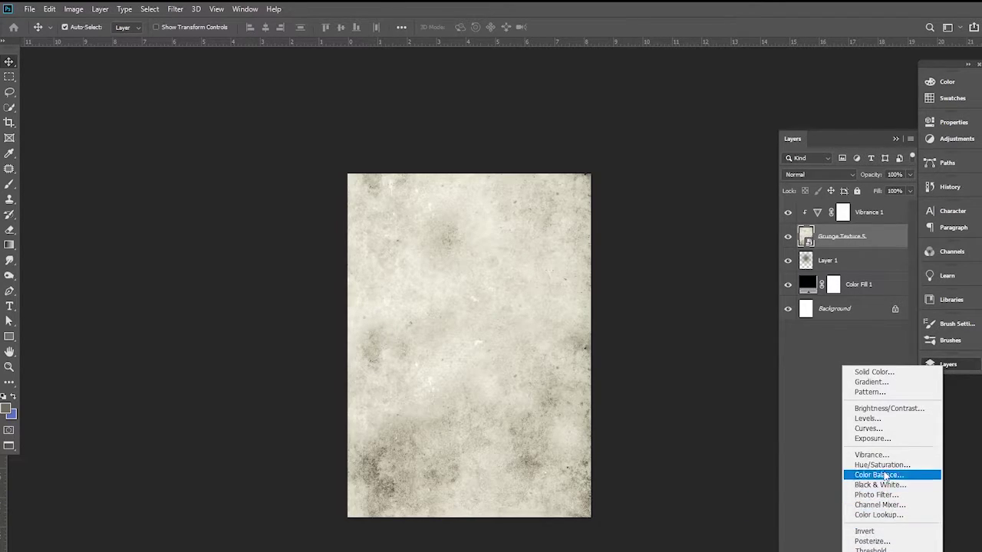
Add an Exposure adjustment from Default, set to exposure -2.39 and gamma 0.42
{"action": "left_click", "coordinate": [875, 441]}
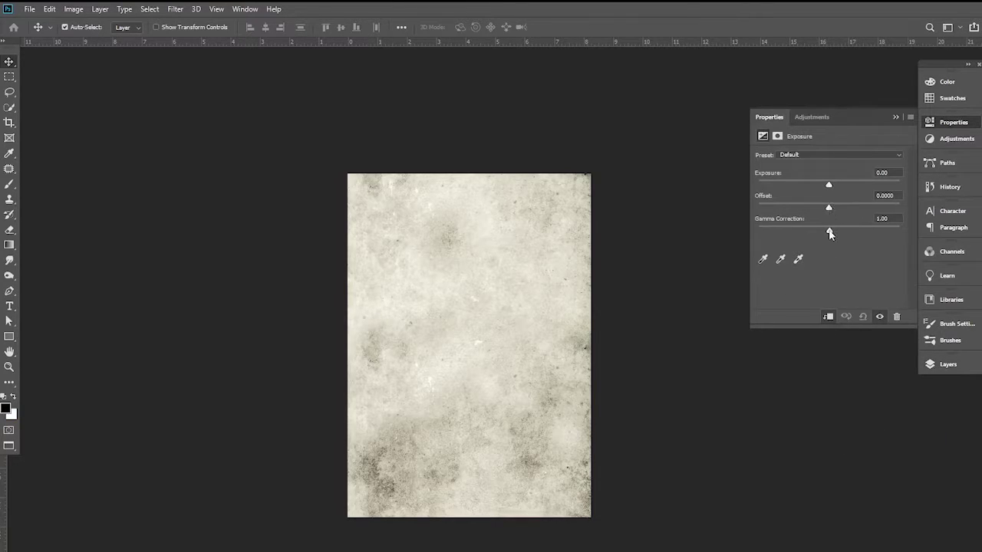
{"action": "mouse_move", "coordinate": [828, 231]}
{"action": "left_mouse_down"}
{"action": "mouse_move", "coordinate": [803, 231]}
{"action": "mouse_move", "coordinate": [812, 232]}
{"action": "left_mouse_up"}
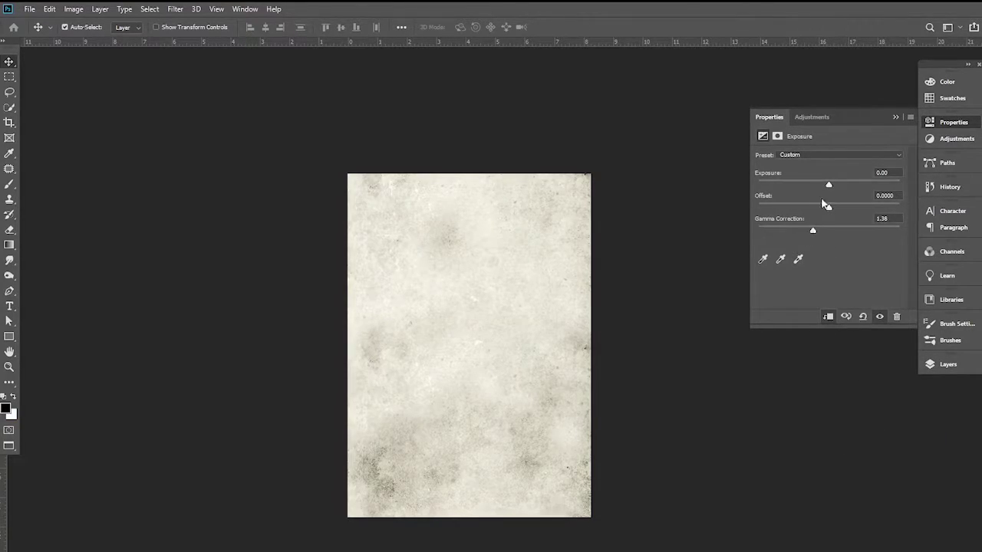
{"action": "left_click", "coordinate": [822, 154]}
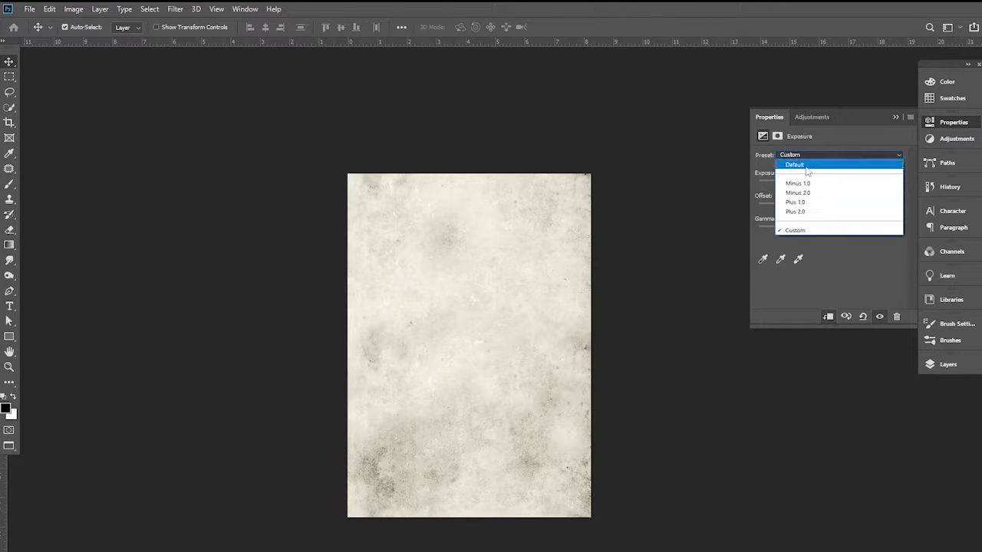
{"action": "left_click", "coordinate": [821, 159]}
{"action": "mouse_move", "coordinate": [828, 231]}
{"action": "left_mouse_down"}
{"action": "mouse_move", "coordinate": [790, 233]}
{"action": "mouse_move", "coordinate": [874, 232]}
{"action": "mouse_move", "coordinate": [863, 233]}
{"action": "left_mouse_up"}
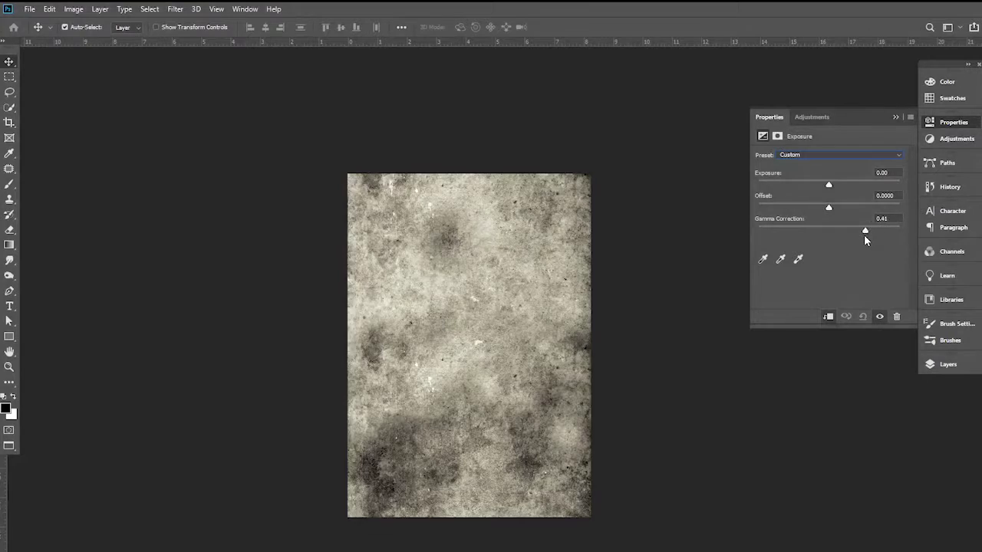
{"action": "left_click_drag", "start_coordinate": [829, 186], "coordinate": [797, 186]}
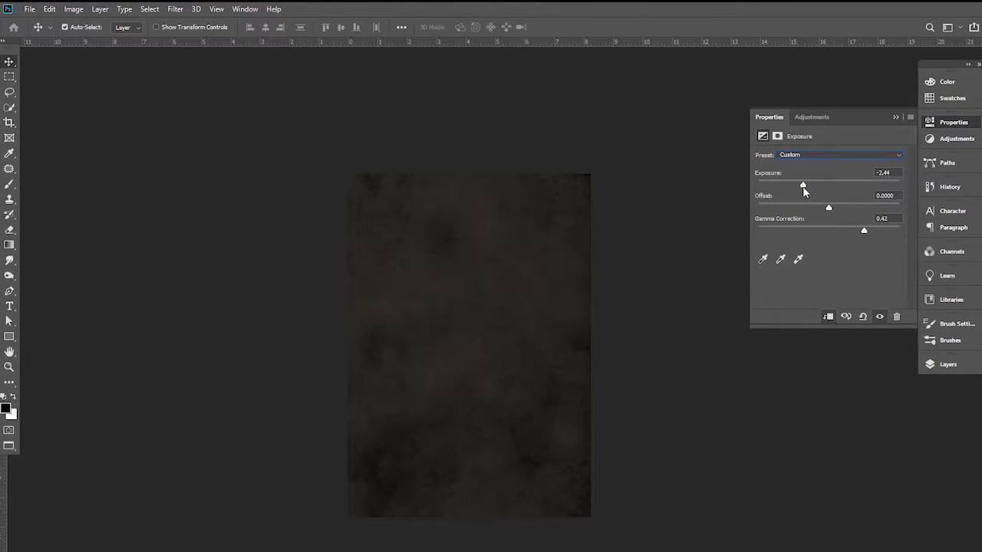
{"action": "left_click", "coordinate": [894, 120]}
{"action": "left_click", "coordinate": [964, 369]}
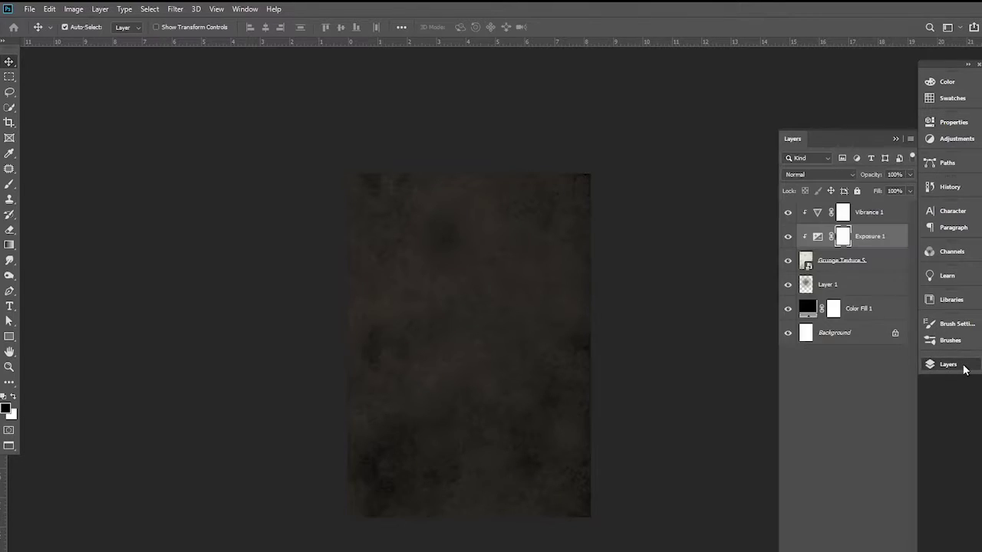
{"action": "left_click", "coordinate": [844, 371]}
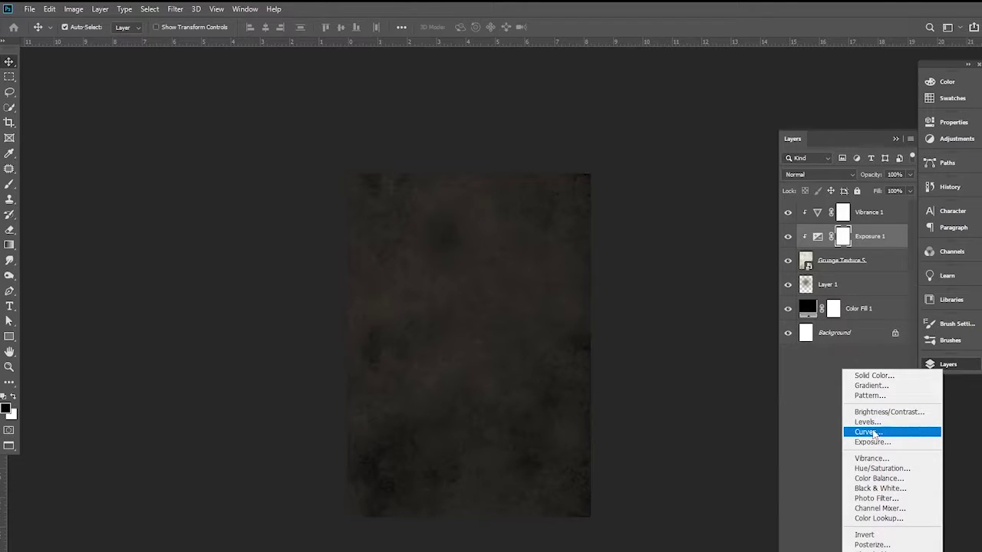
Add a Curves adjustment with lowered white point and midtones to darken the texture
{"action": "left_click", "coordinate": [873, 433]}
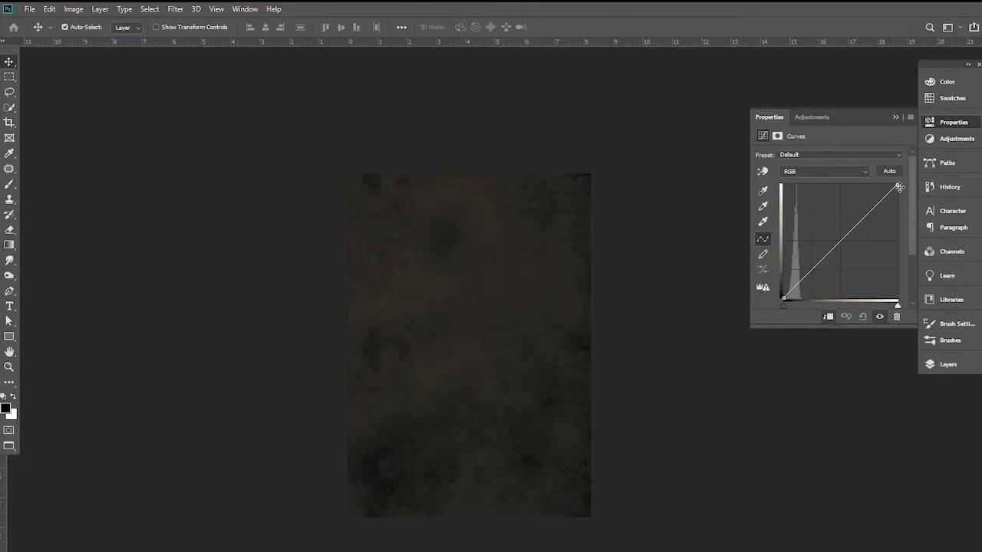
{"action": "left_click_drag", "start_coordinate": [898, 187], "coordinate": [906, 233]}
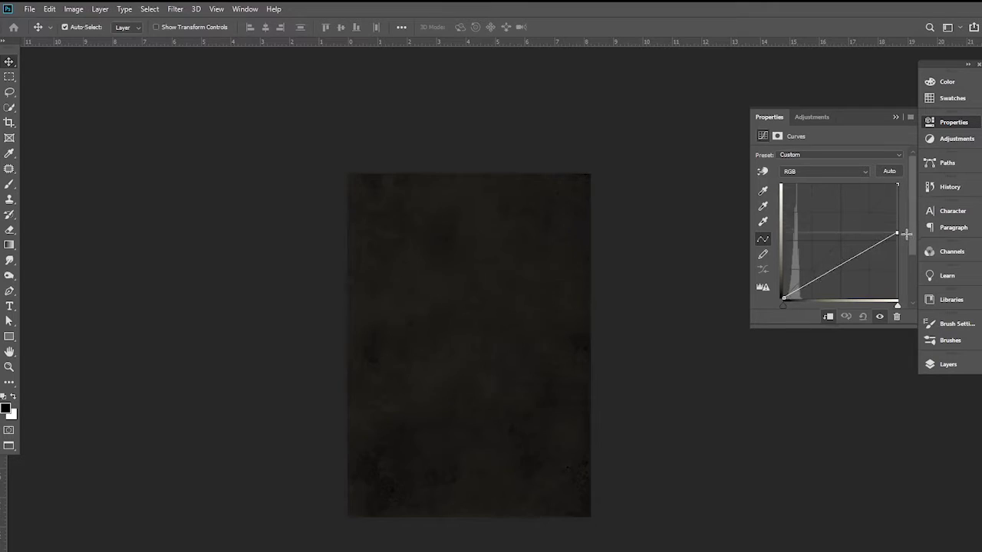
{"action": "left_click_drag", "start_coordinate": [853, 258], "coordinate": [853, 263]}
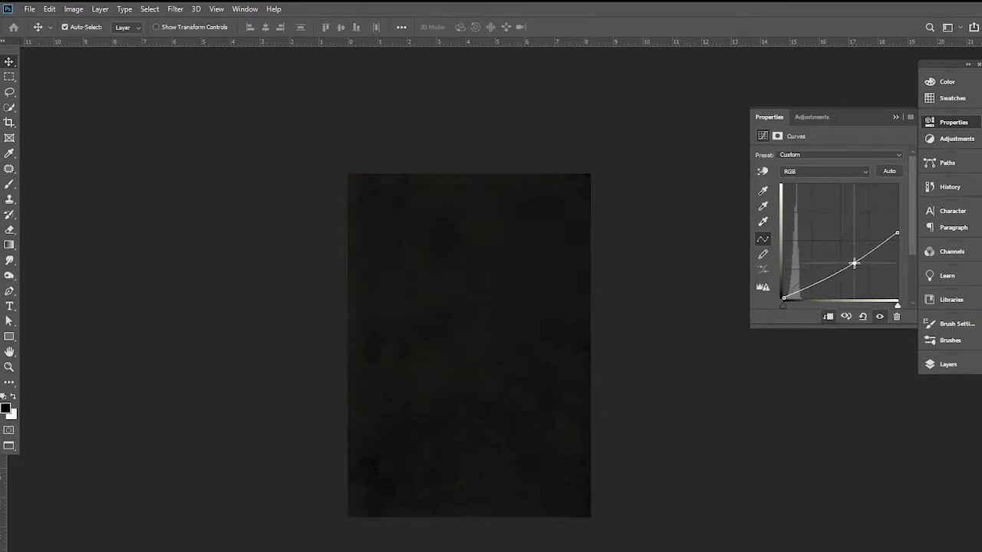
{"action": "left_click", "coordinate": [895, 117]}
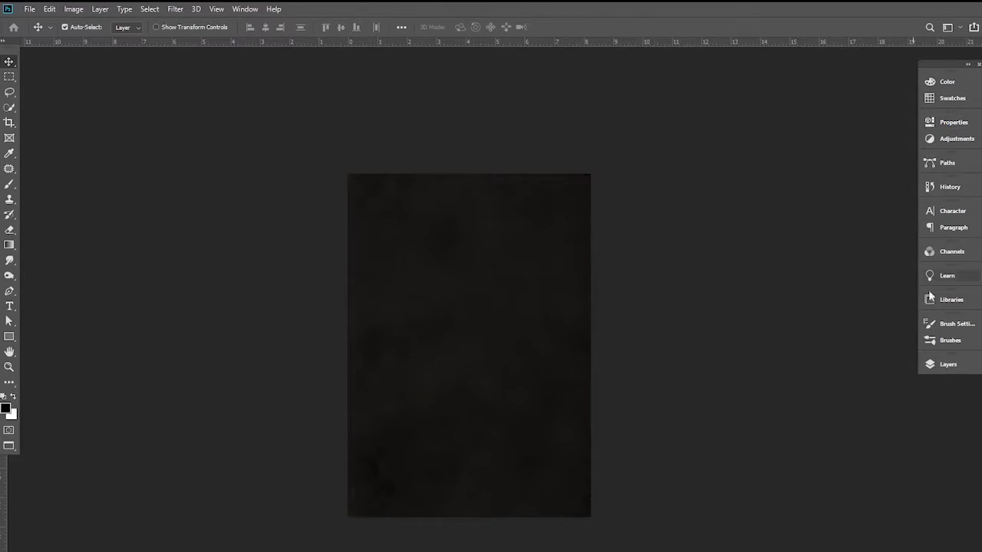
{"action": "left_click", "coordinate": [948, 366]}
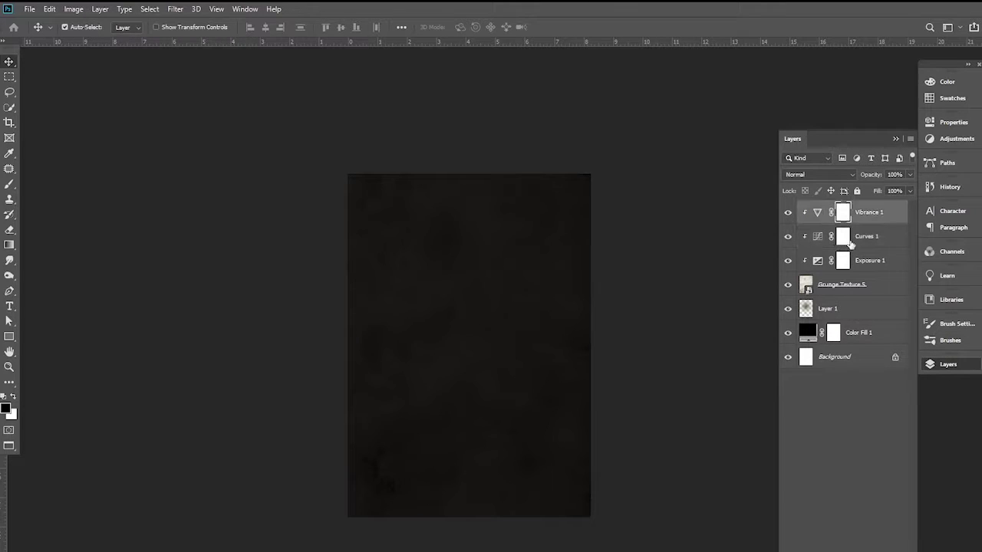
{"action": "left_click", "coordinate": [787, 237]}
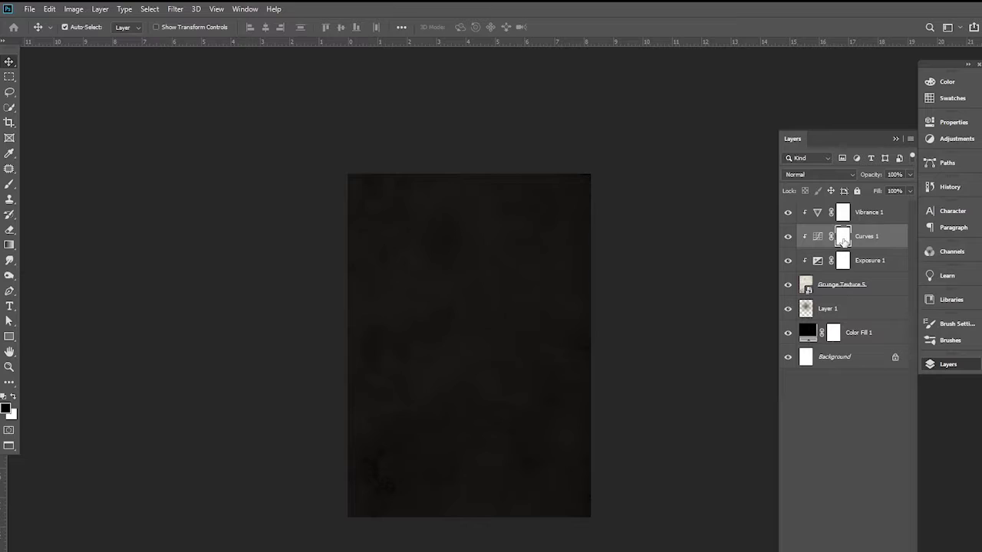
Draw a diamond gradient outward from the centre on the Curves 1 mask for a lighter middle
{"action": "left_click", "coordinate": [10, 247]}
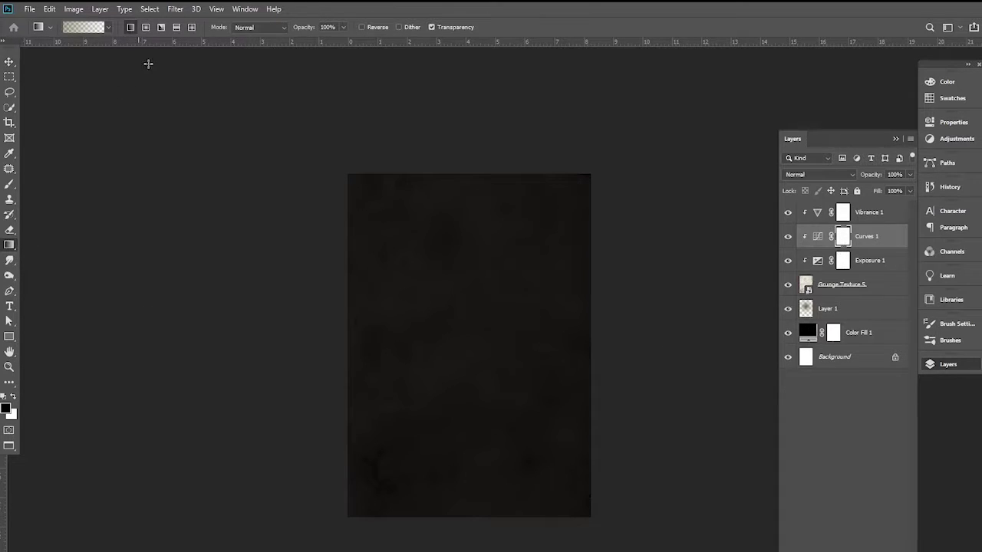
{"action": "left_click", "coordinate": [192, 27]}
{"action": "left_click_drag", "start_coordinate": [467, 346], "coordinate": [318, 145]}
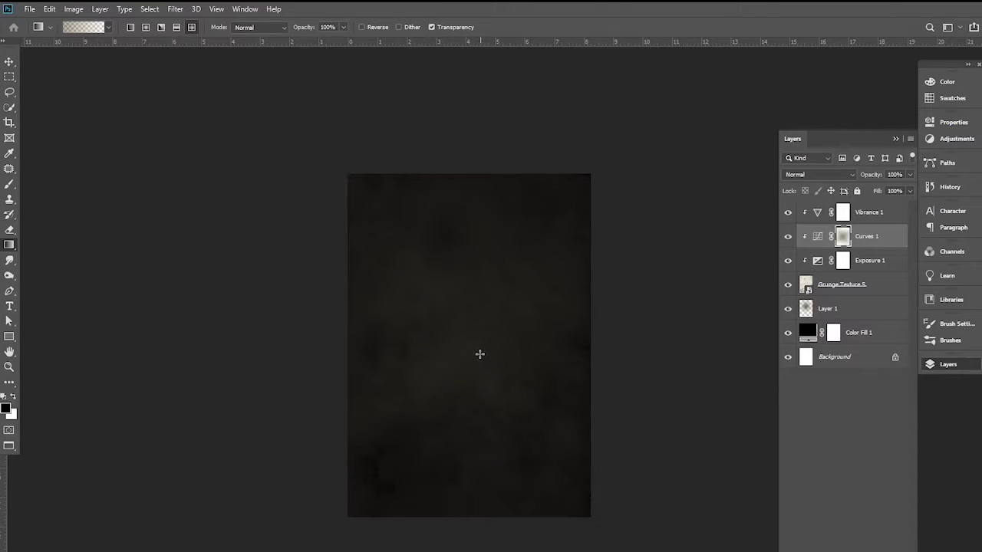
{"action": "left_click_drag", "start_coordinate": [479, 354], "coordinate": [373, 233]}
{"action": "left_click_drag", "start_coordinate": [461, 342], "coordinate": [263, 158]}
{"action": "left_click", "coordinate": [8, 62]}
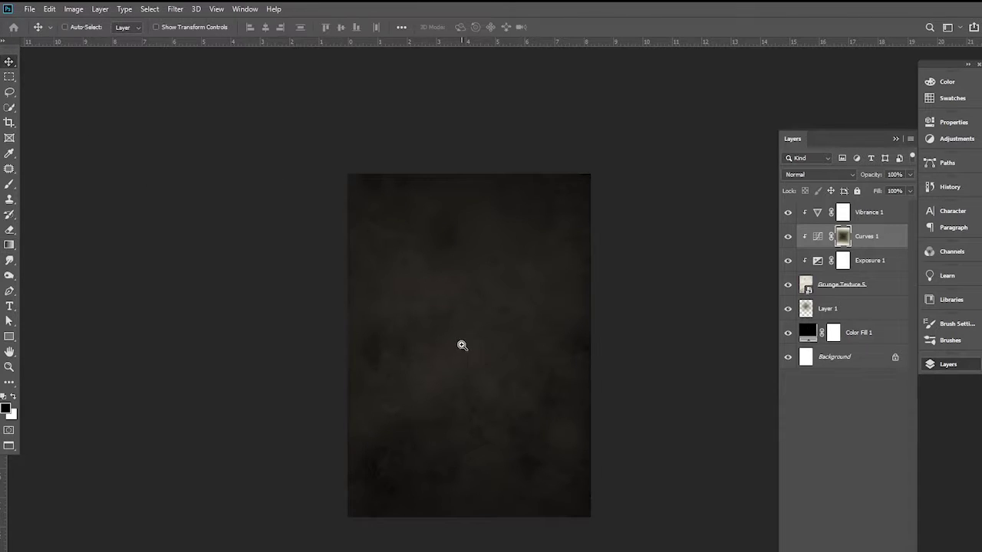
{"action": "scroll", "coordinate": [460, 344], "scroll_direction": "up", "scroll_amount": 1}
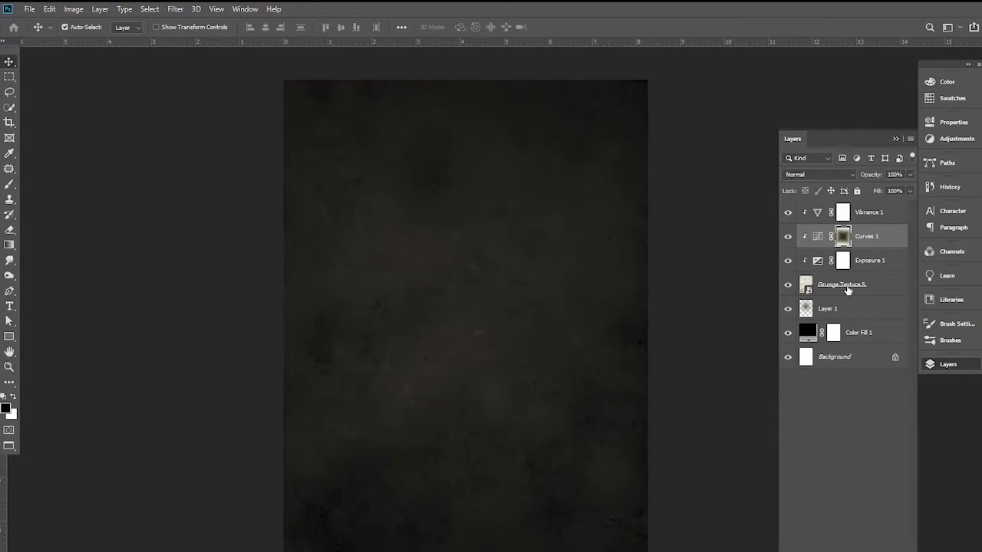
{"action": "left_click", "coordinate": [847, 287]}
Set Grunge Texture 5 to Multiply blend mode and zoom in on the poster
{"action": "left_click", "coordinate": [848, 175]}
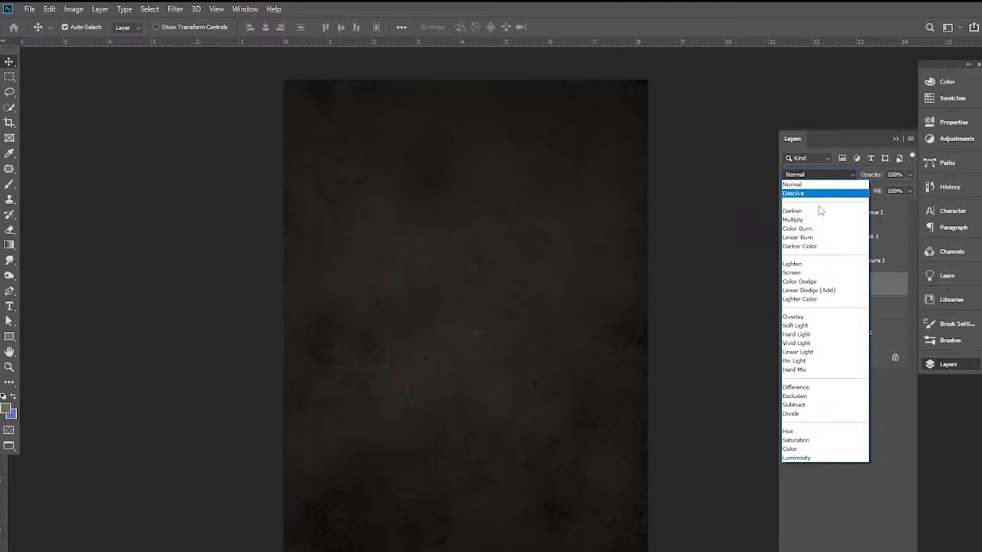
{"action": "left_click", "coordinate": [813, 221]}
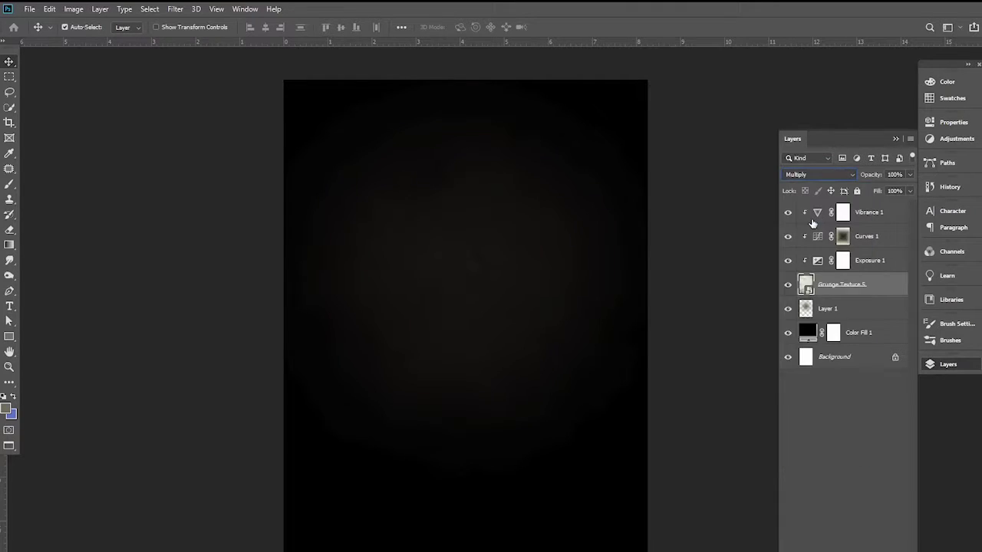
{"action": "left_click", "coordinate": [477, 292], "text": "ctrl"}
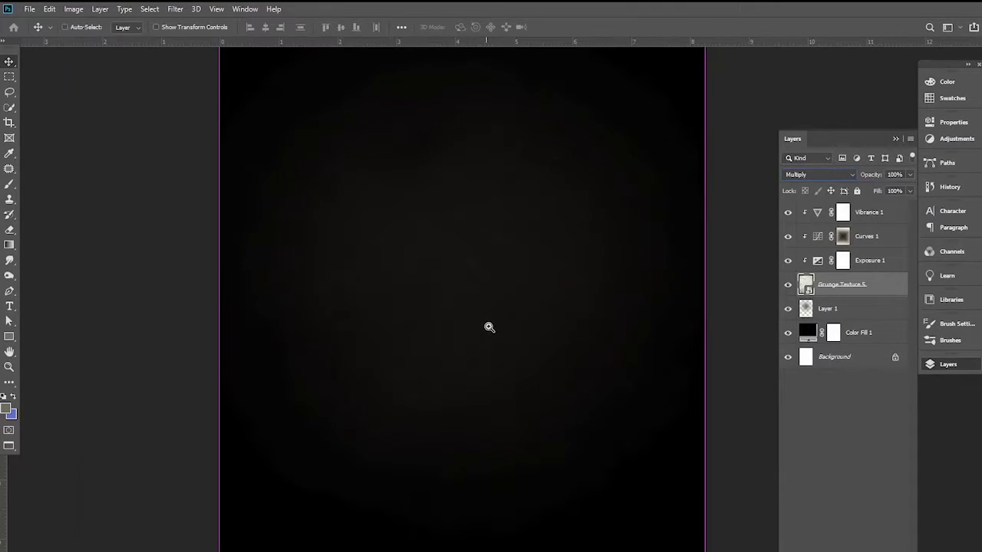
{"action": "left_click", "coordinate": [485, 326], "text": "ctrl"}
{"action": "left_click", "coordinate": [462, 348], "text": "ctrl+alt"}
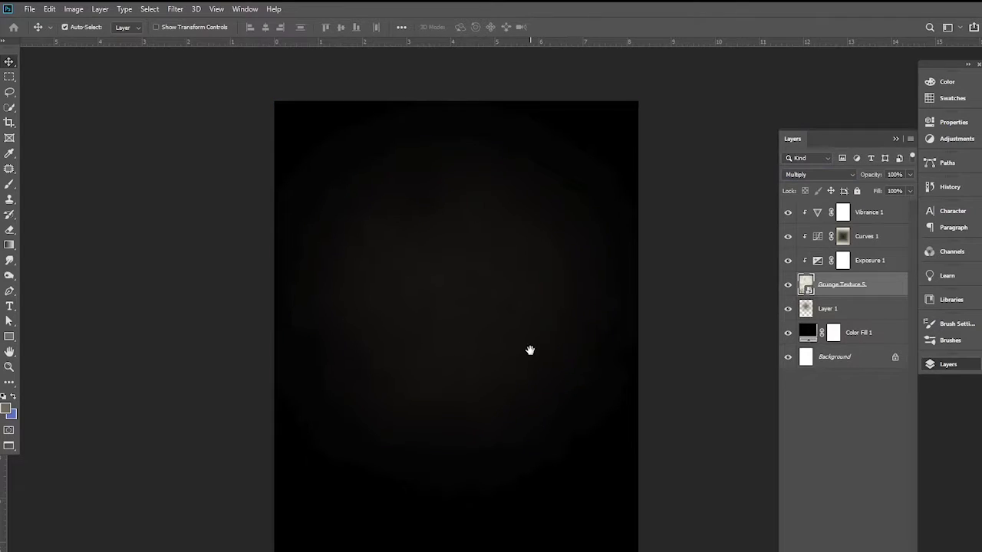
{"action": "left_click", "coordinate": [809, 311]}
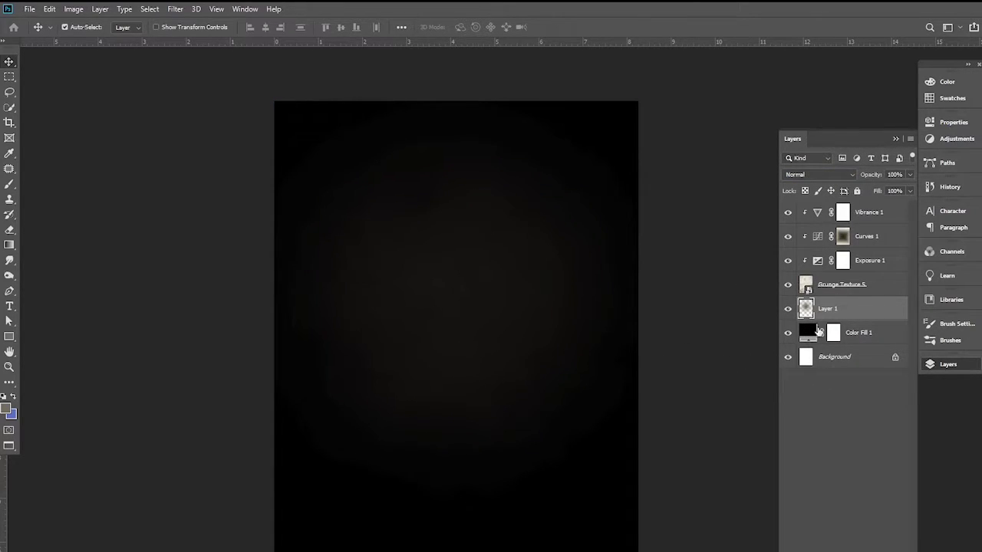
Duplicate Layer 1, scale the copy to about 112% and shift it slightly upward
{"action": "key", "text": "ctrl+j"}
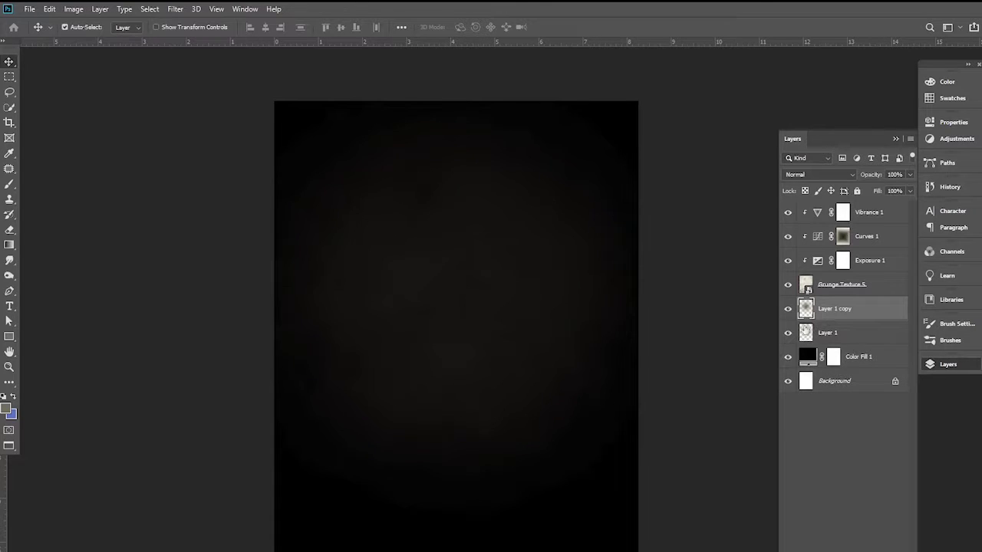
{"action": "key", "text": "ctrl+t"}
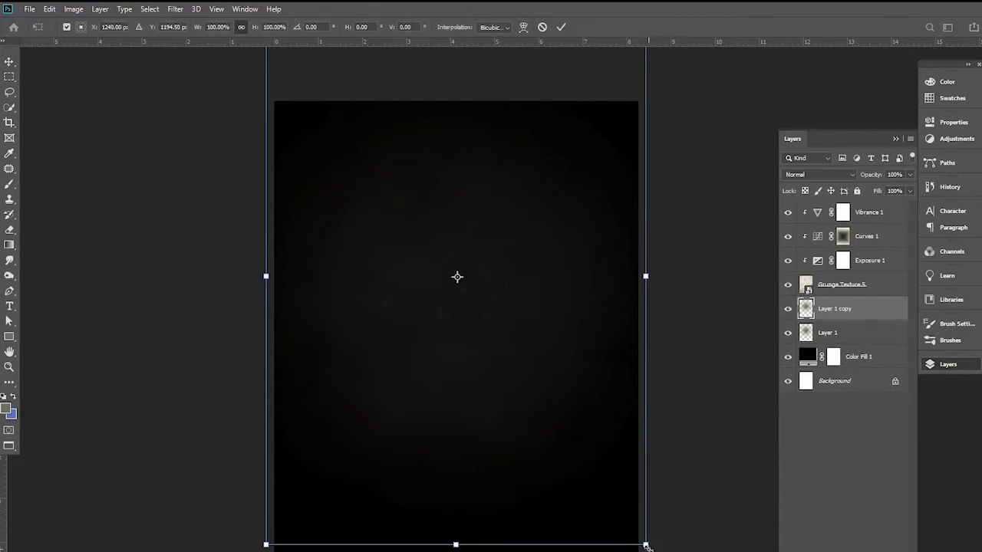
{"action": "left_click_drag", "start_coordinate": [646, 545], "coordinate": [536, 442]}
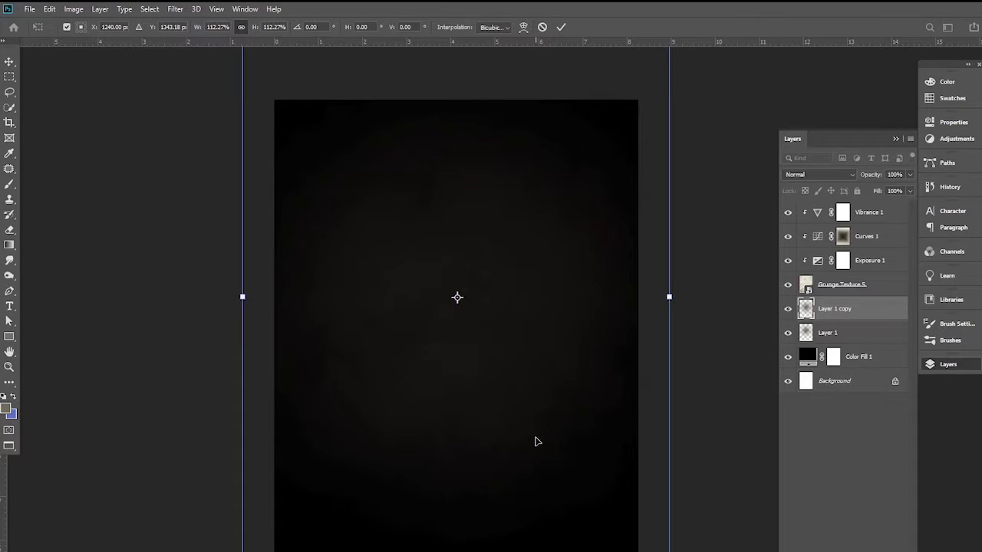
{"action": "key", "text": "Return"}
{"action": "left_click_drag", "start_coordinate": [541, 366], "coordinate": [521, 333]}
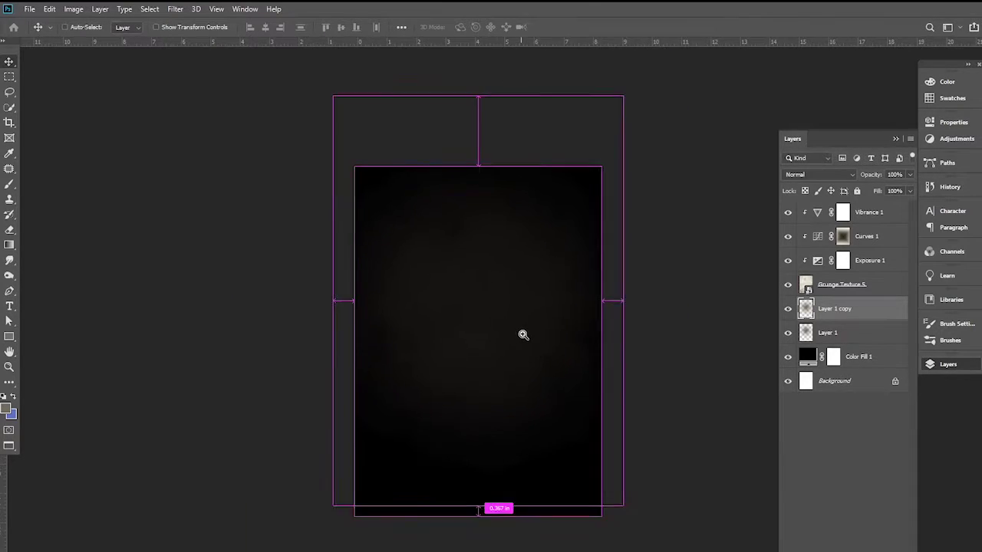
{"action": "left_click", "coordinate": [789, 260]}
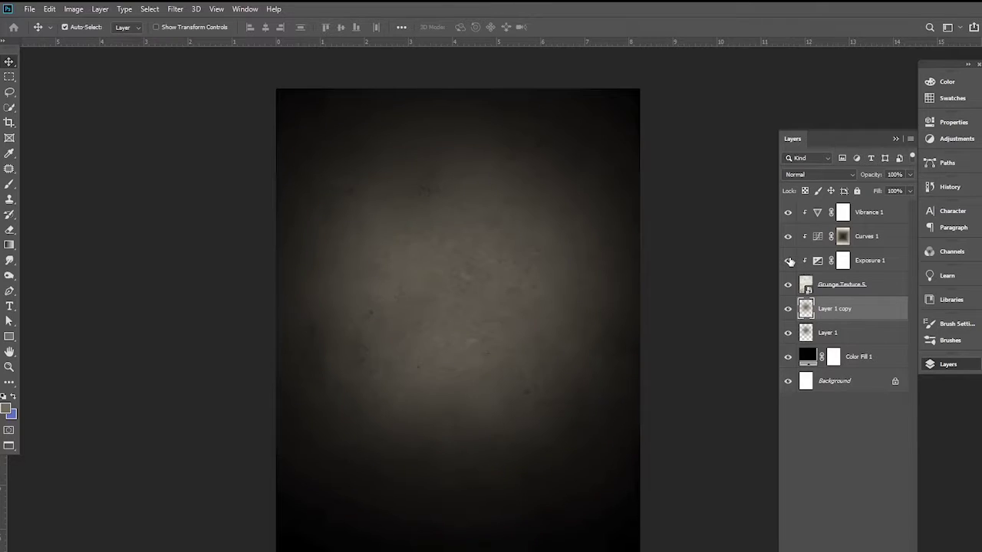
{"action": "left_click", "coordinate": [789, 260]}
Bring Exposure 1 opacity down to about 59%, then settle it at 76%
{"action": "left_click", "coordinate": [871, 262]}
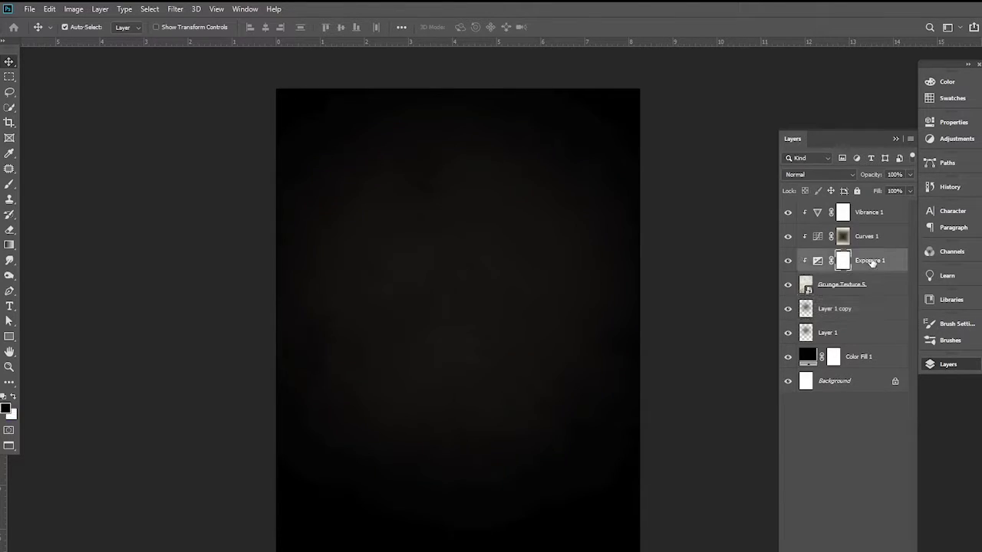
{"action": "left_click_drag", "start_coordinate": [868, 178], "coordinate": [849, 178]}
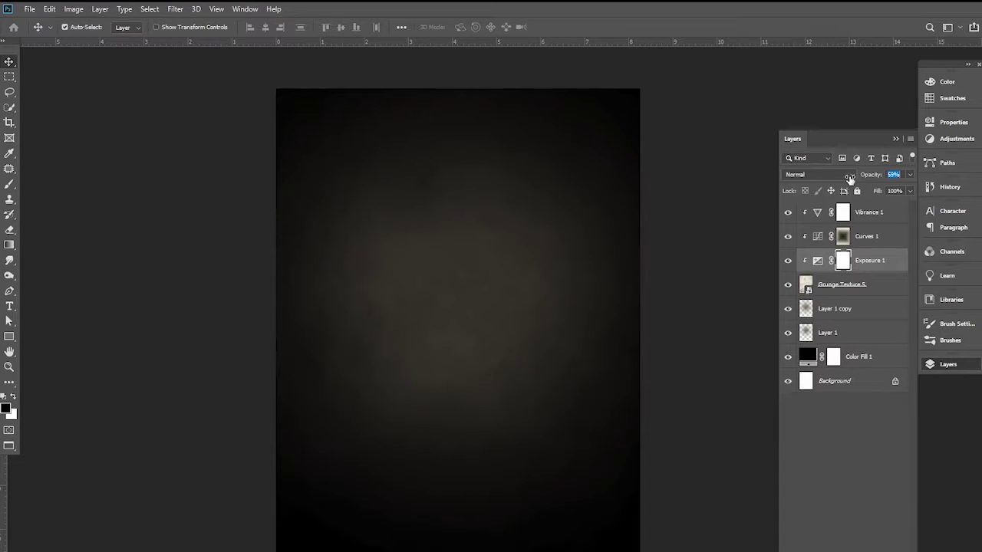
{"action": "left_click_drag", "start_coordinate": [849, 178], "coordinate": [861, 178]}
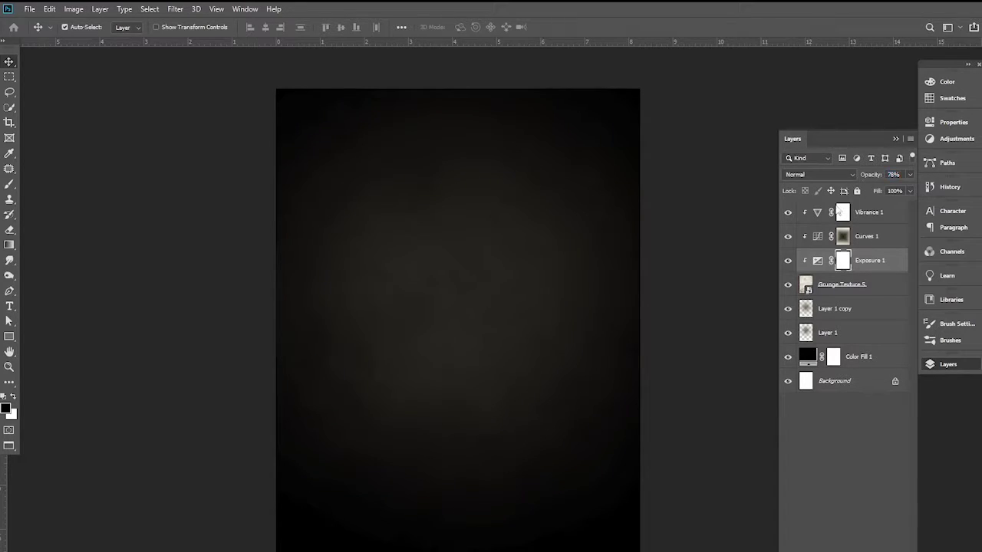
{"action": "key", "text": "ctrl+minus"}
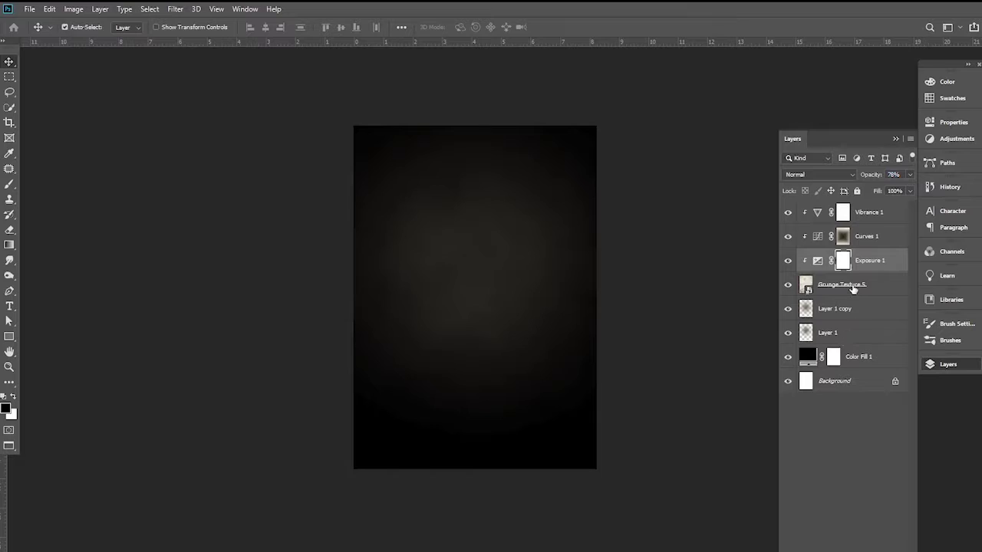
Toggle Grunge Texture 5 and Layer 1 copy visibility to compare their effect
{"action": "left_click", "coordinate": [852, 288]}
{"action": "left_click", "coordinate": [786, 287]}
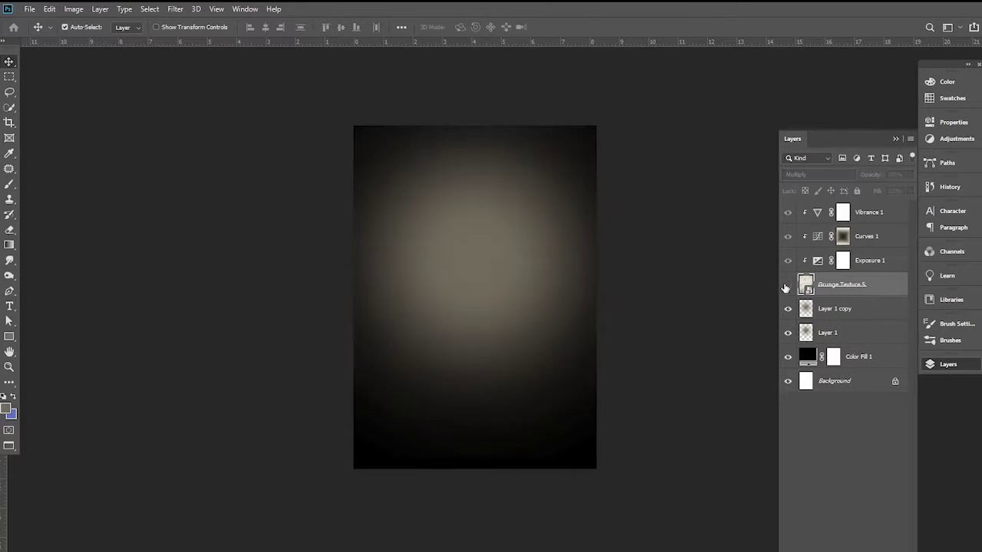
{"action": "left_click", "coordinate": [820, 311]}
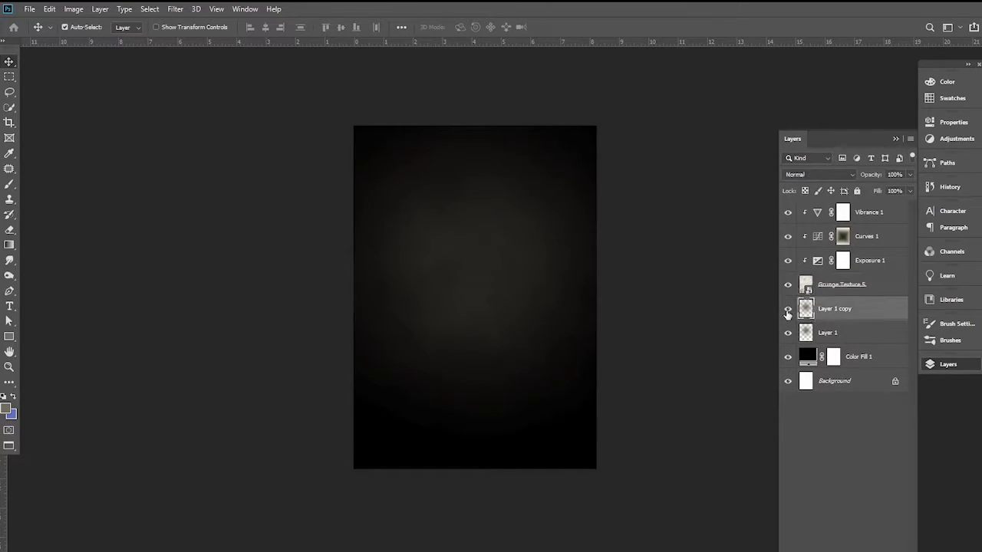
{"action": "left_click", "coordinate": [787, 310]}
Enlarge Layer 1 copy to about 131% and shift it up and left
{"action": "key", "text": "ctrl+t"}
{"action": "left_click_drag", "start_coordinate": [616, 458], "coordinate": [704, 549]}
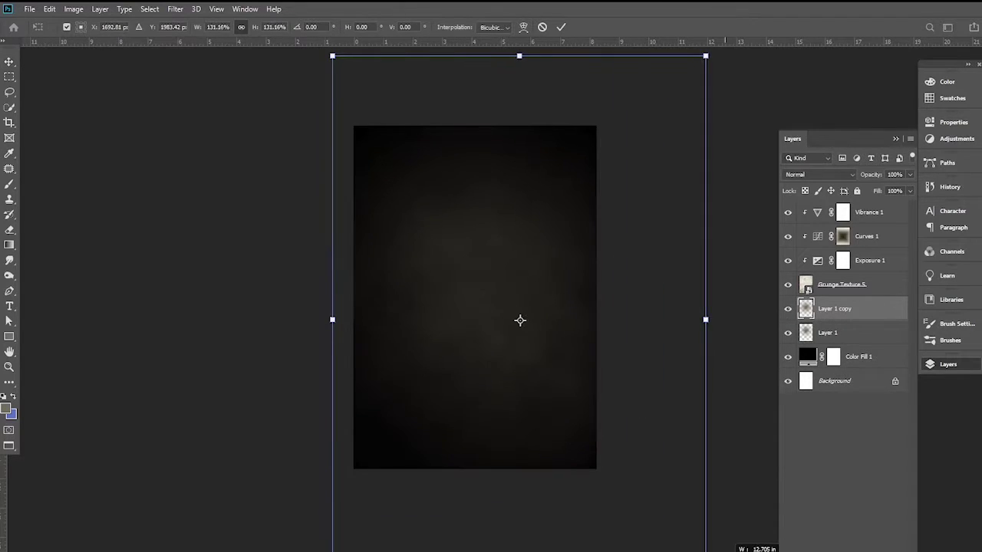
{"action": "mouse_move", "coordinate": [585, 410]}
{"action": "left_mouse_down"}
{"action": "mouse_move", "coordinate": [563, 307]}
{"action": "mouse_move", "coordinate": [561, 314]}
{"action": "left_mouse_up"}
{"action": "key", "text": "Return"}
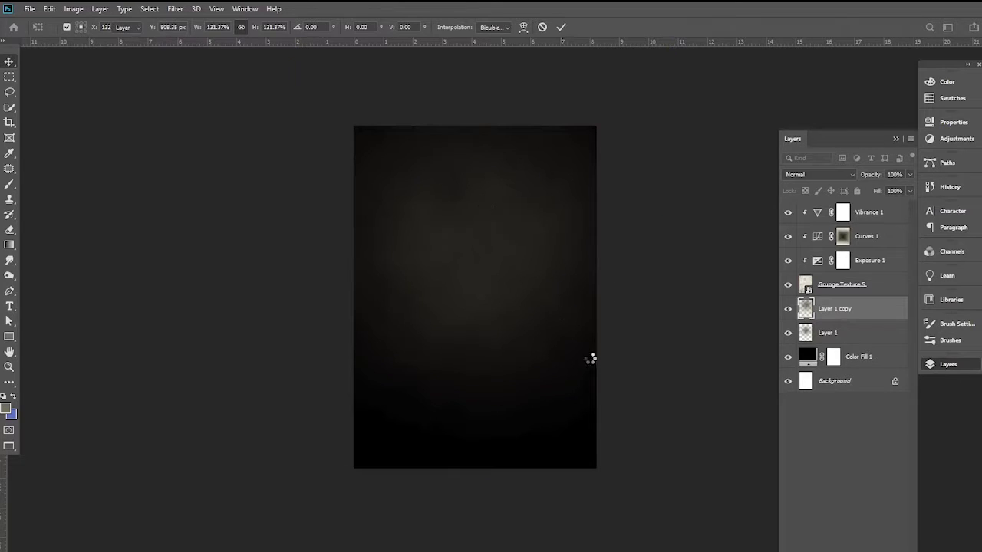
Select every texture and adjustment layer from Vibrance 1 through Layer 1
{"action": "left_click", "coordinate": [494, 283], "text": "ctrl"}
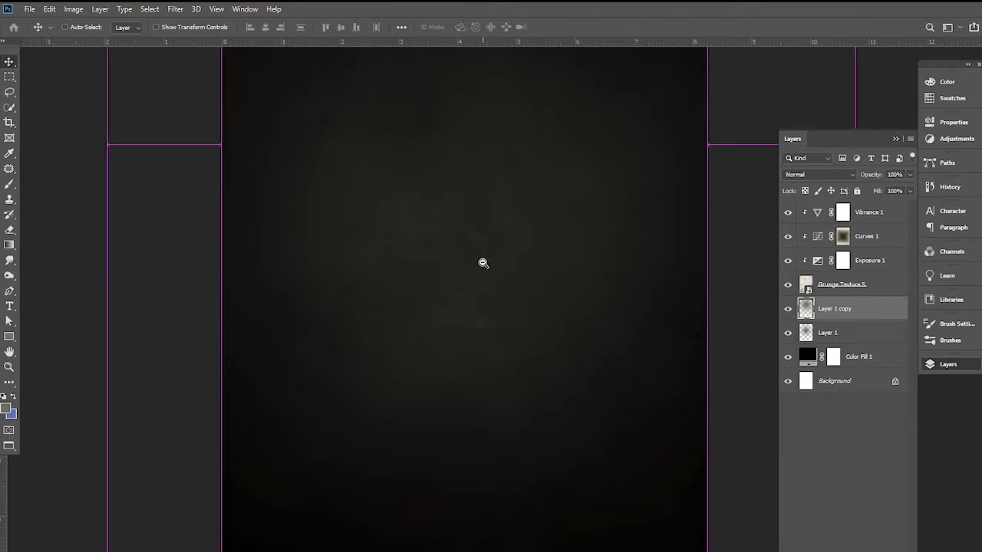
{"action": "left_click", "coordinate": [481, 261], "text": "alt"}
{"action": "left_click_drag", "start_coordinate": [486, 276], "coordinate": [469, 289]}
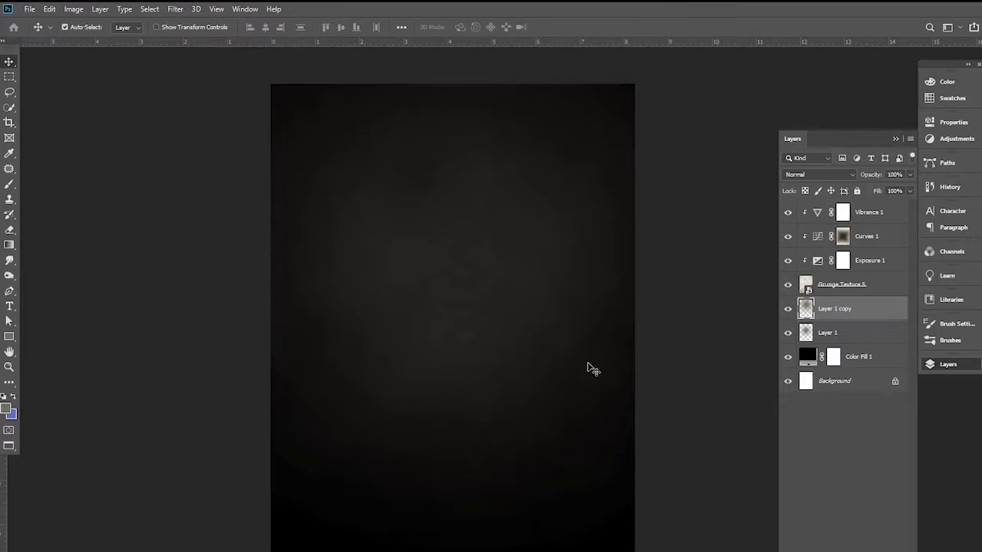
{"action": "left_click", "coordinate": [857, 362]}
{"action": "left_click", "coordinate": [859, 332]}
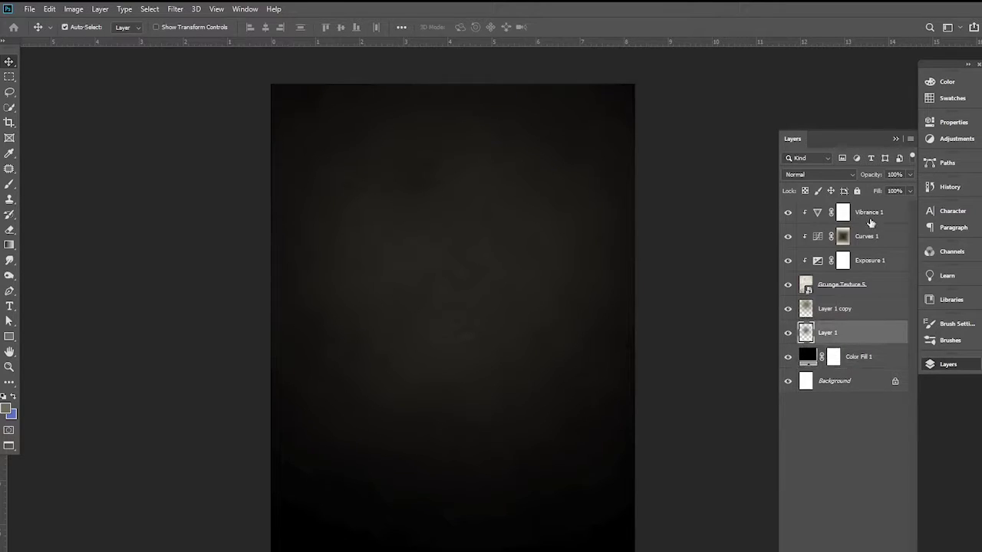
{"action": "left_click", "coordinate": [874, 211], "text": "shift"}
Group the selected layers and name the group 'background'
{"action": "key", "text": "ctrl+g"}
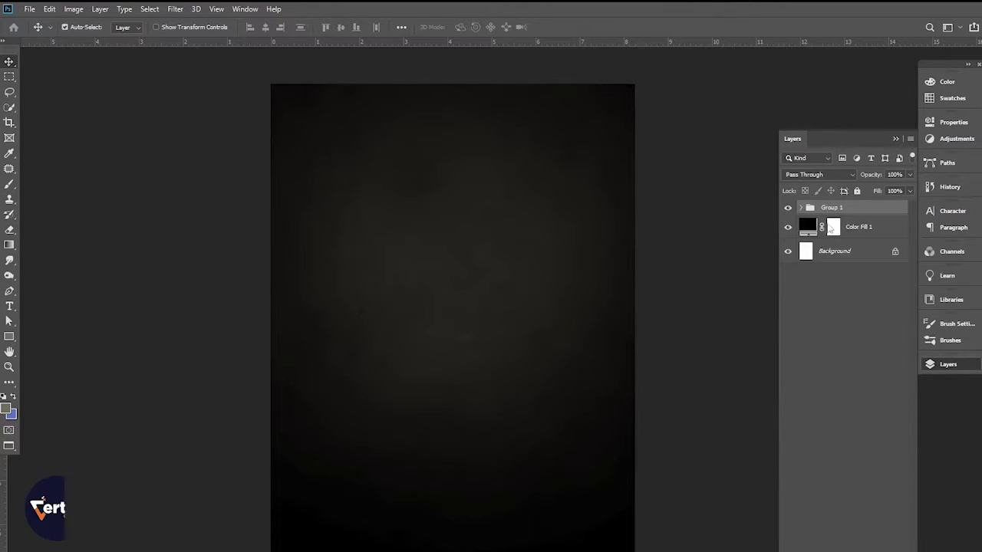
{"action": "double_click", "coordinate": [832, 207]}
{"action": "type", "text": "background"}
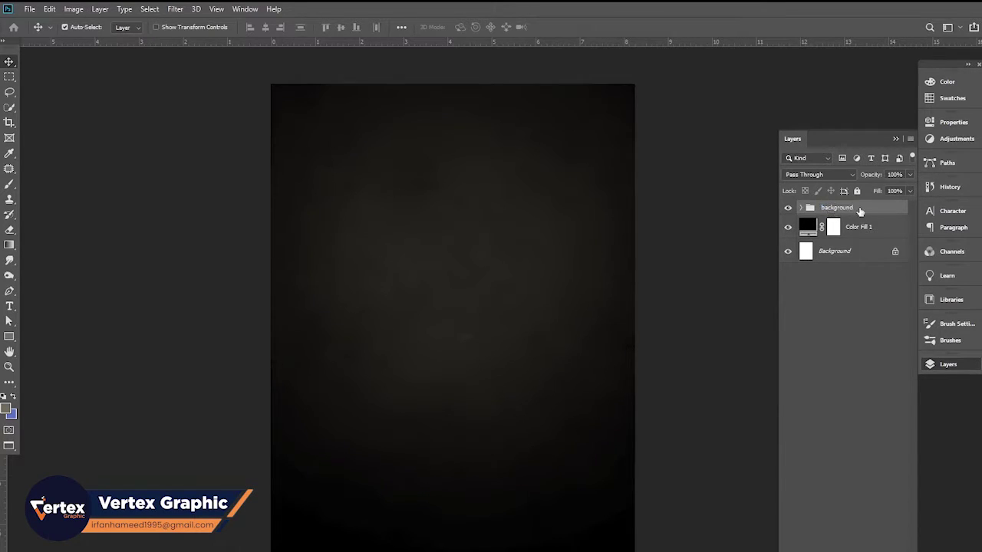
{"action": "left_click", "coordinate": [660, 365]}
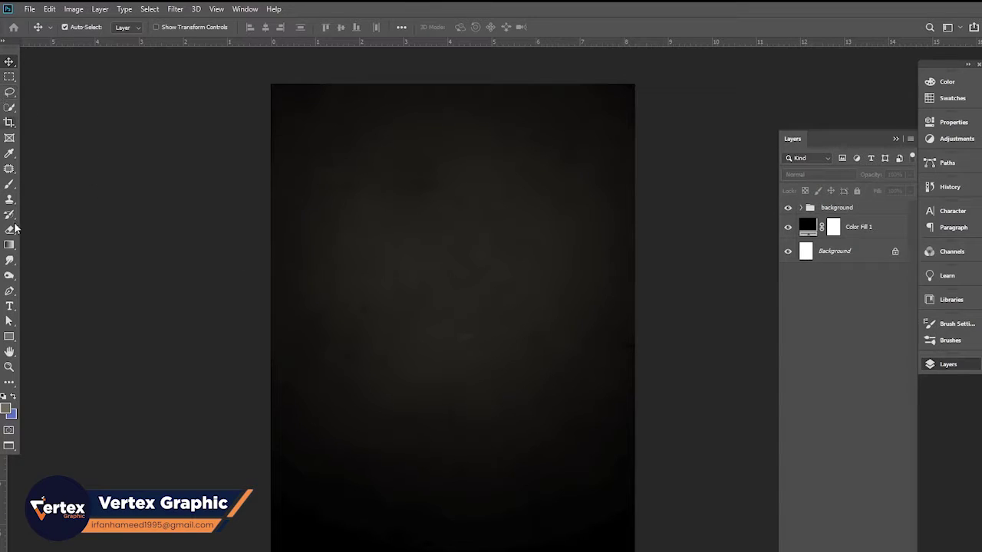
{"action": "left_click", "coordinate": [10, 336]}
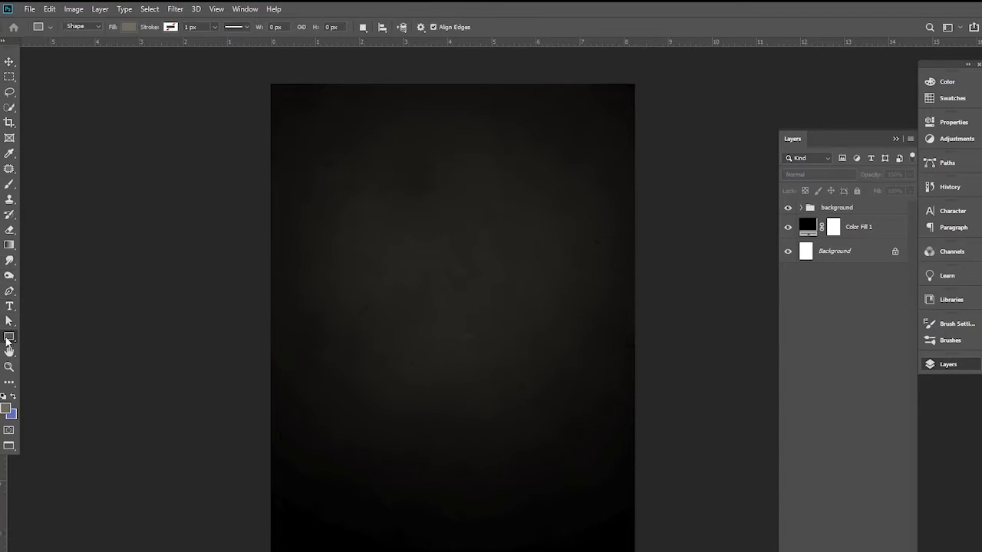
Draw a tall beige rectangle down the middle of the poster
{"action": "right_click", "coordinate": [10, 336]}
{"action": "left_click", "coordinate": [41, 338]}
{"action": "left_click_drag", "start_coordinate": [377, 71], "coordinate": [545, 551]}
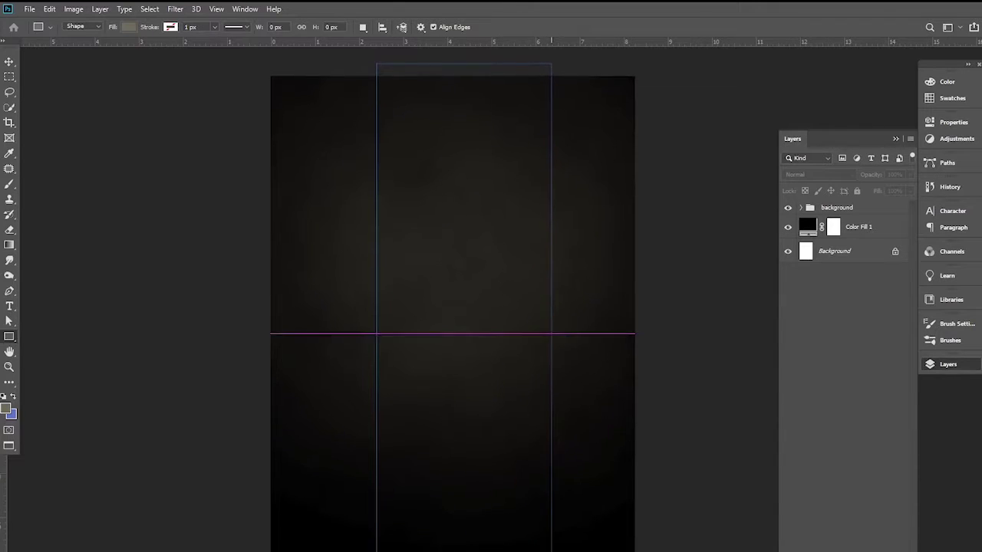
{"action": "left_click_drag", "start_coordinate": [545, 551], "coordinate": [552, 551]}
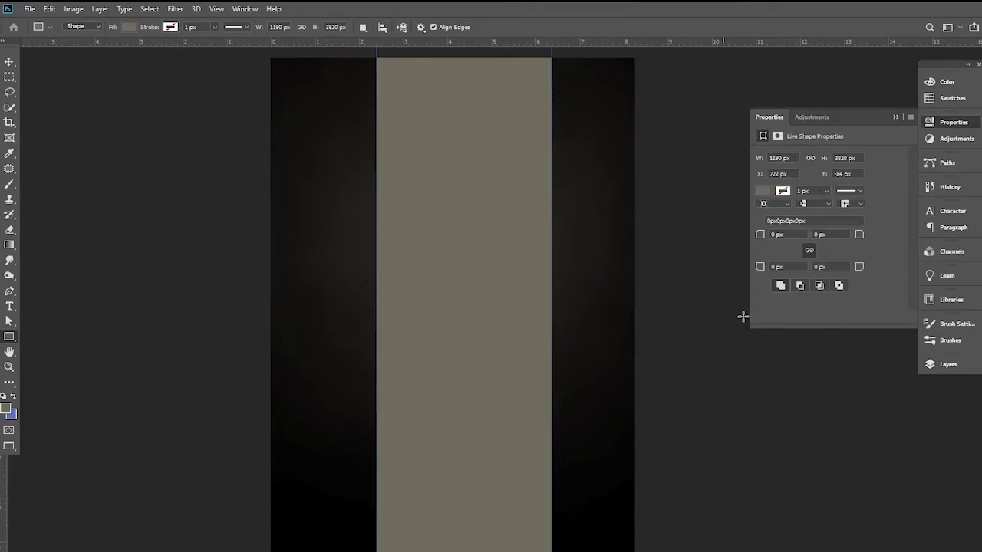
{"action": "left_click", "coordinate": [897, 116]}
{"action": "left_click", "coordinate": [956, 368]}
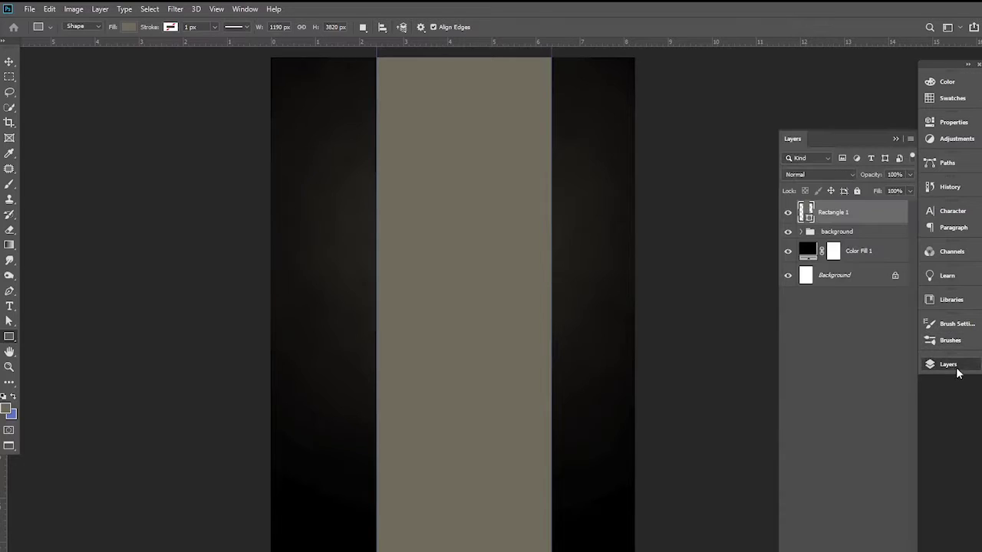
Centre Rectangle 1 horizontally on the canvas using Select All and Align Horizontal Centers
{"action": "left_click", "coordinate": [814, 251], "text": "ctrl"}
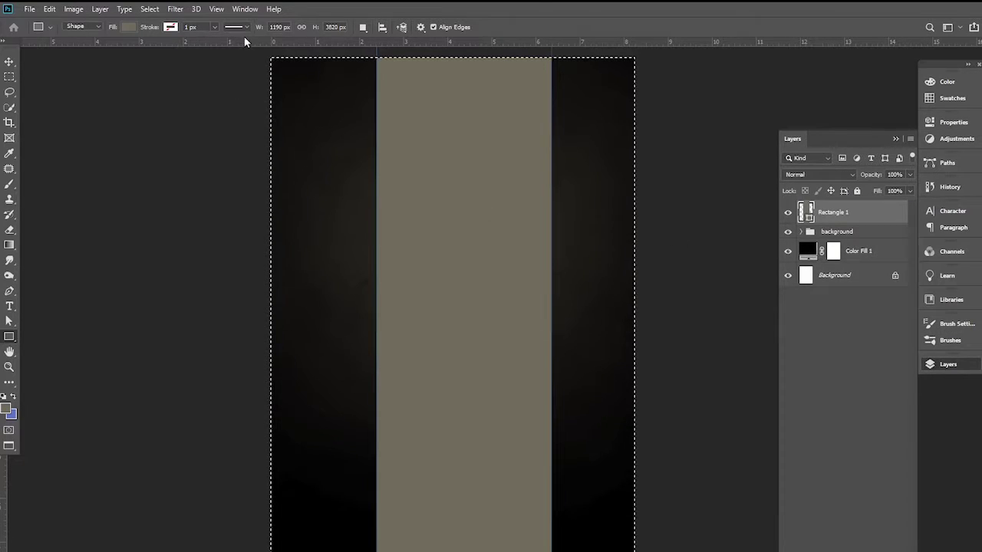
{"action": "left_click", "coordinate": [9, 63]}
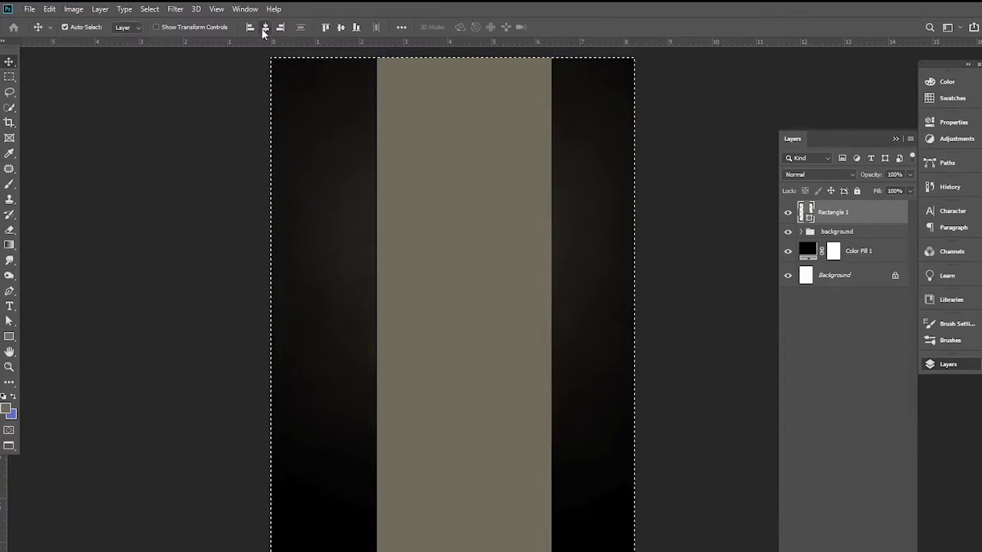
{"action": "left_click", "coordinate": [341, 28]}
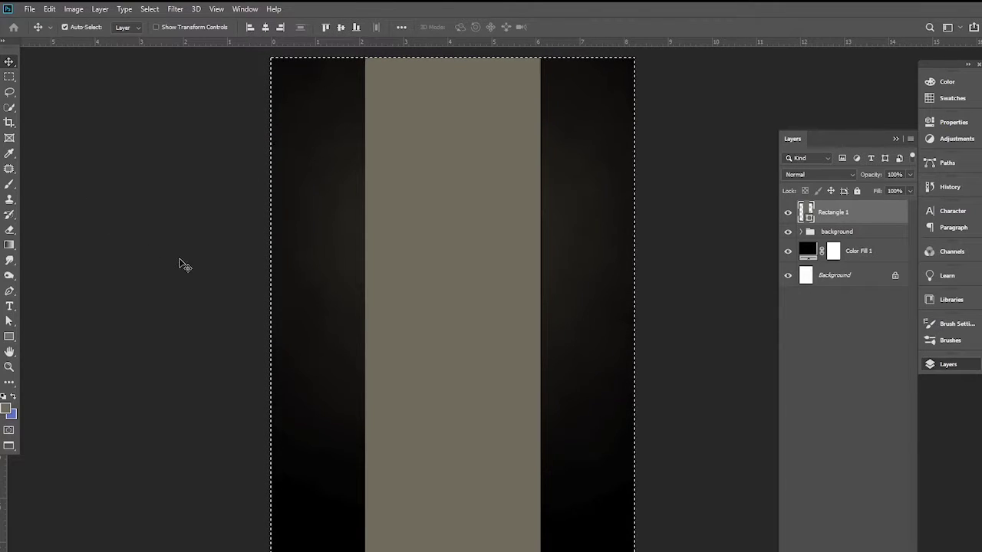
{"action": "key", "text": "ctrl+d"}
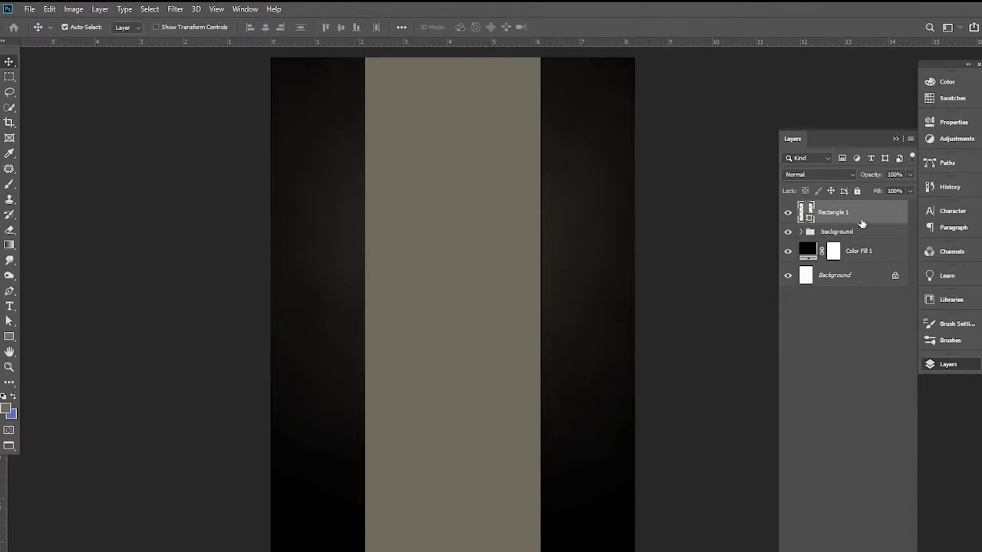
Rasterize the Rectangle 1 layer into pixels
{"action": "right_click", "coordinate": [861, 223]}
{"action": "left_click", "coordinate": [732, 277]}
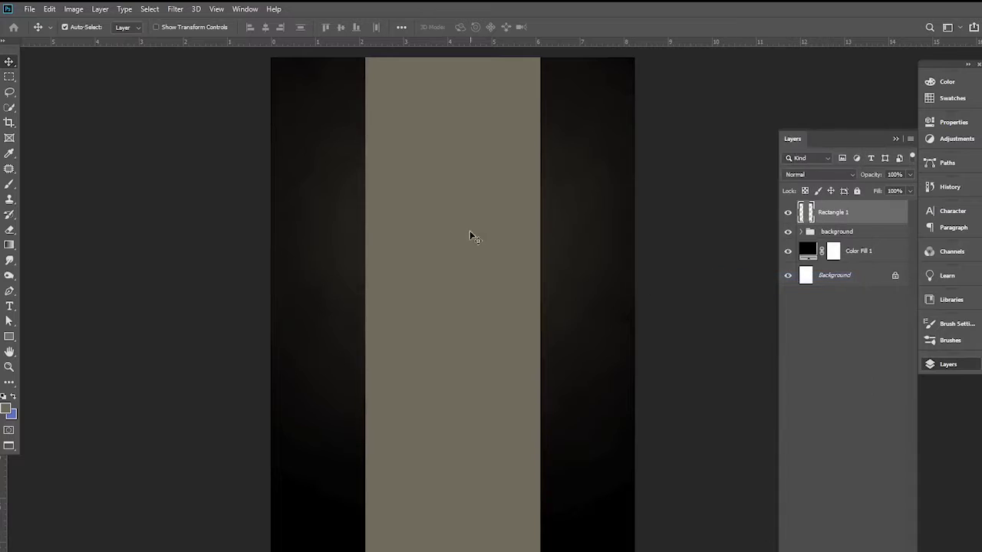
{"action": "scroll", "coordinate": [469, 236], "scroll_direction": "up", "scroll_amount": 1}
{"action": "scroll", "coordinate": [456, 211], "scroll_direction": "up", "scroll_amount": 1}
{"action": "scroll", "coordinate": [450, 254], "scroll_direction": "down", "scroll_amount": 2}
{"action": "left_click_drag", "start_coordinate": [450, 254], "coordinate": [451, 233]}
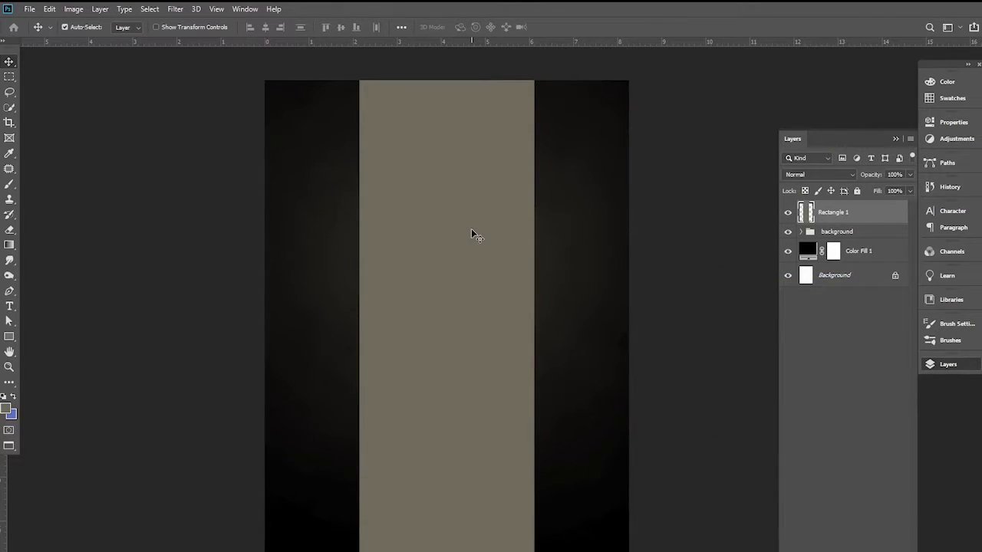
Marquee a narrow full-height strip along the beige rectangle's left edge
{"action": "left_click", "coordinate": [9, 77]}
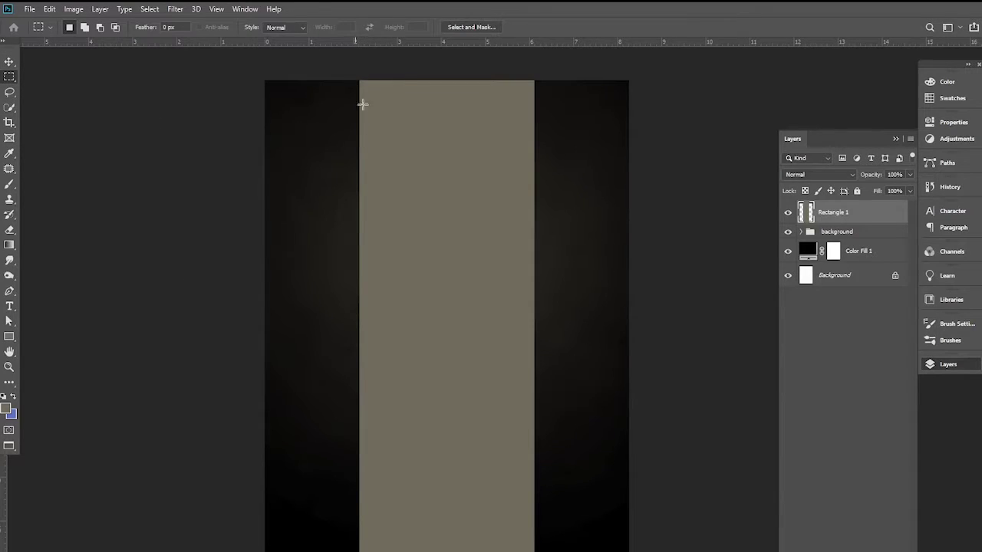
{"action": "left_click_drag", "start_coordinate": [357, 81], "coordinate": [387, 548]}
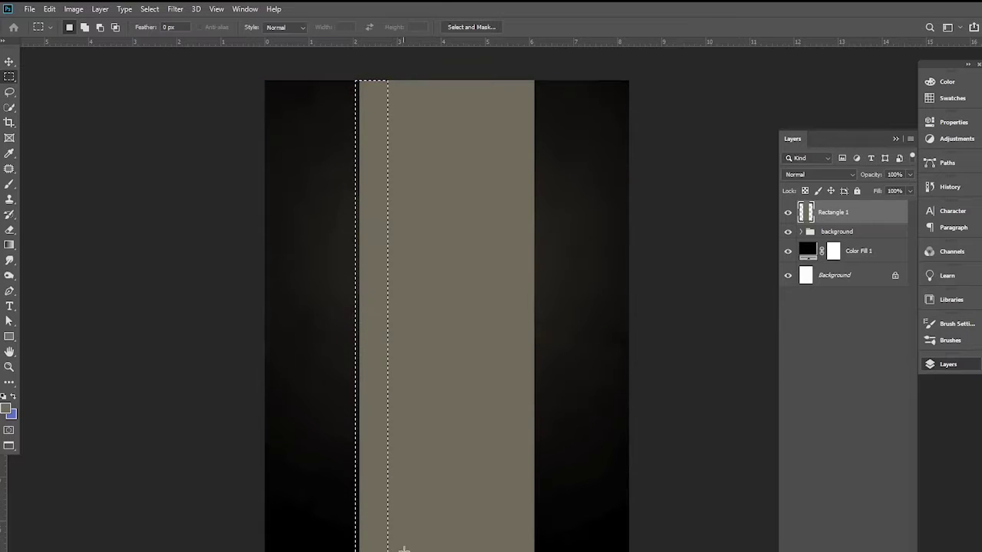
{"action": "scroll", "coordinate": [388, 331], "scroll_direction": "up", "scroll_amount": 1}
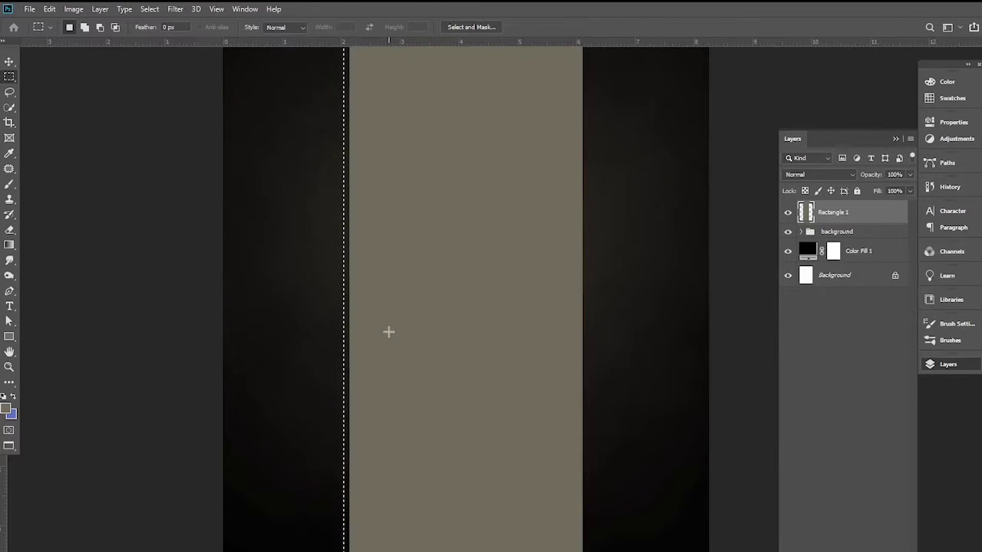
{"action": "scroll", "coordinate": [385, 329], "scroll_direction": "up", "scroll_amount": 1}
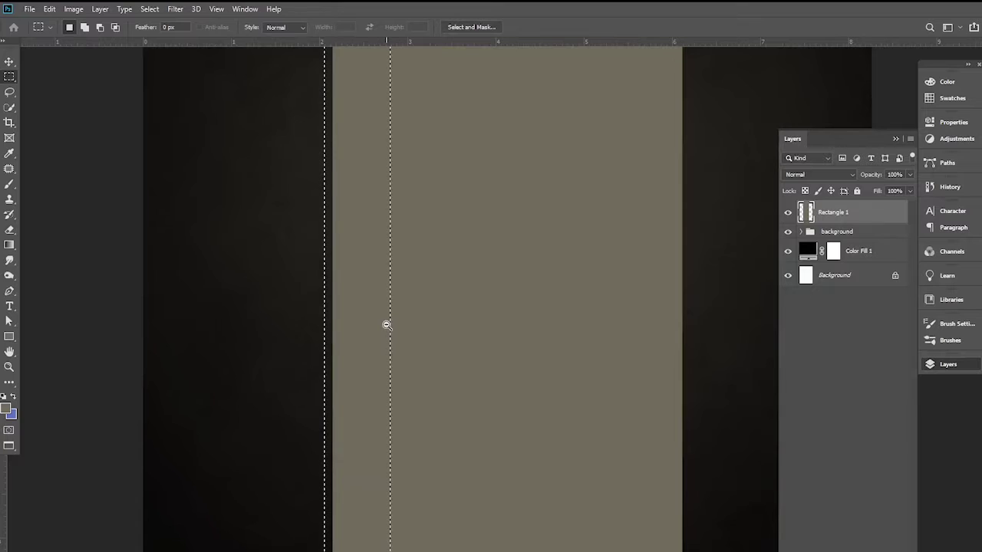
{"action": "scroll", "coordinate": [385, 328], "scroll_direction": "down", "scroll_amount": 1}
{"action": "left_click_drag", "start_coordinate": [376, 331], "coordinate": [373, 333]}
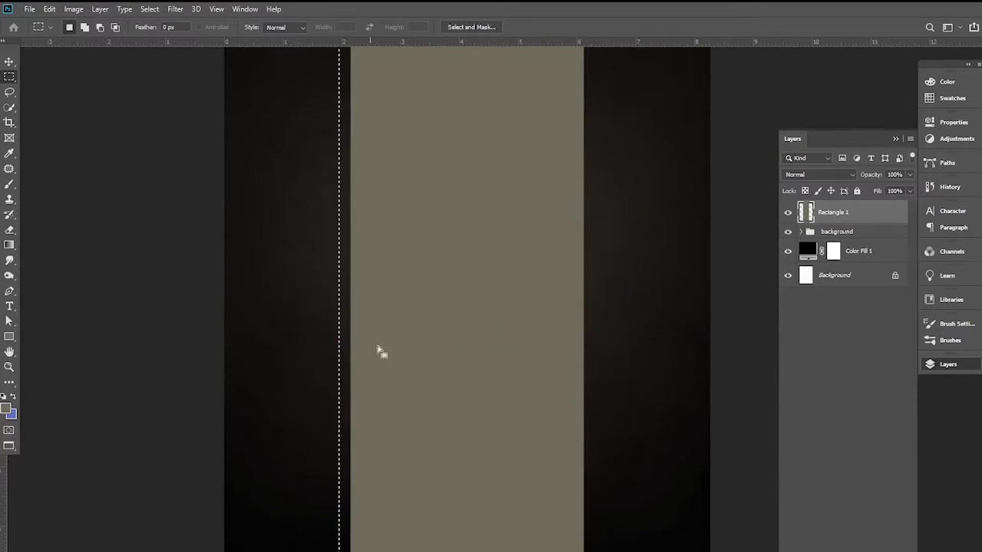
Zoom and pan along the strip to check it lines up with the rectangle's edge
{"action": "scroll", "coordinate": [389, 340], "scroll_direction": "up", "scroll_amount": 1}
{"action": "scroll", "coordinate": [403, 290], "scroll_direction": "down", "scroll_amount": 2}
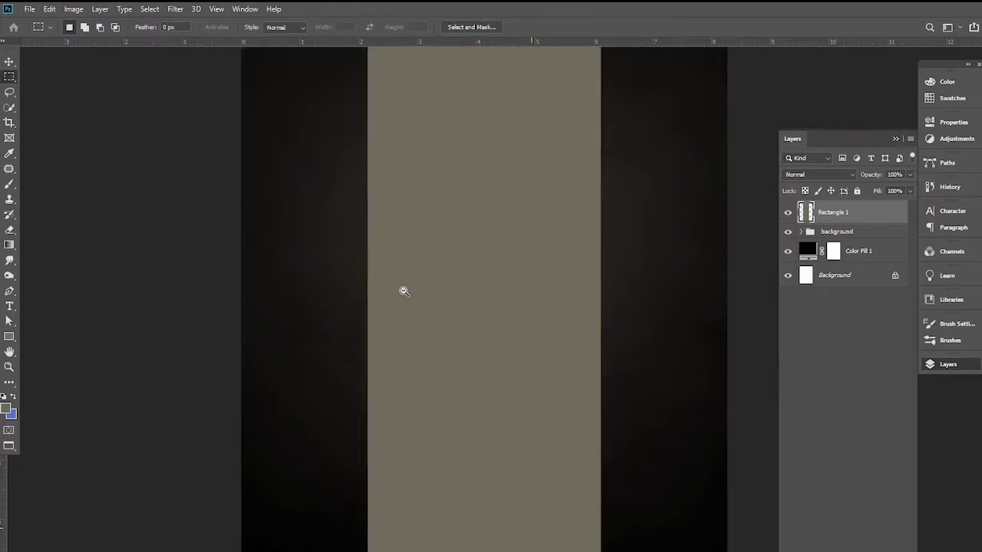
{"action": "scroll", "coordinate": [404, 290], "scroll_direction": "down", "scroll_amount": 2}
{"action": "scroll", "coordinate": [403, 291], "scroll_direction": "down", "scroll_amount": 1}
{"action": "mouse_move", "coordinate": [379, 214]}
{"action": "left_mouse_down"}
{"action": "mouse_move", "coordinate": [509, 454]}
{"action": "mouse_move", "coordinate": [623, 212]}
{"action": "mouse_move", "coordinate": [392, 366]}
{"action": "left_mouse_up"}
{"action": "scroll", "coordinate": [452, 235], "scroll_direction": "down", "scroll_amount": 2}
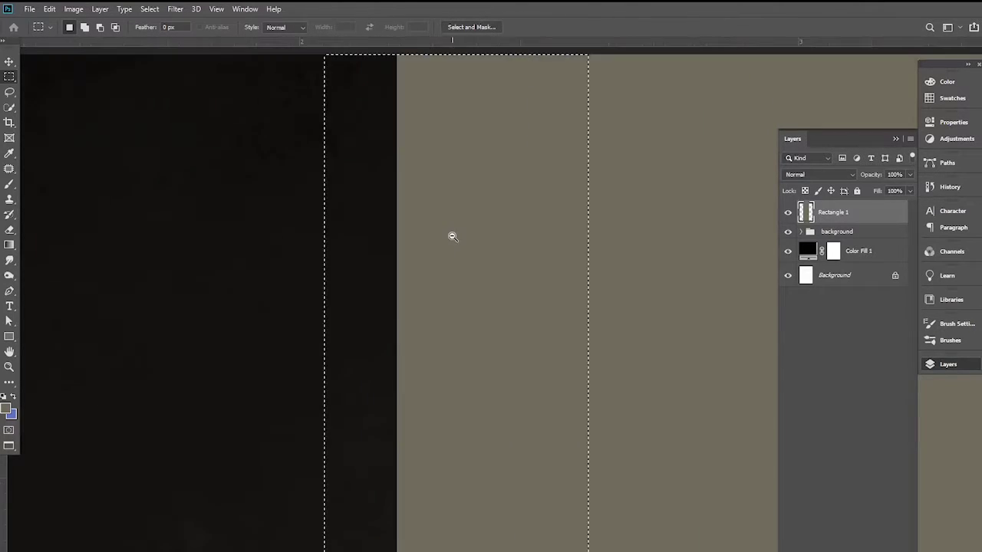
{"action": "scroll", "coordinate": [456, 253], "scroll_direction": "down", "scroll_amount": 2}
{"action": "mouse_move", "coordinate": [456, 254]}
{"action": "left_mouse_down"}
{"action": "mouse_move", "coordinate": [414, 246]}
{"action": "mouse_move", "coordinate": [390, 224]}
{"action": "left_mouse_up"}
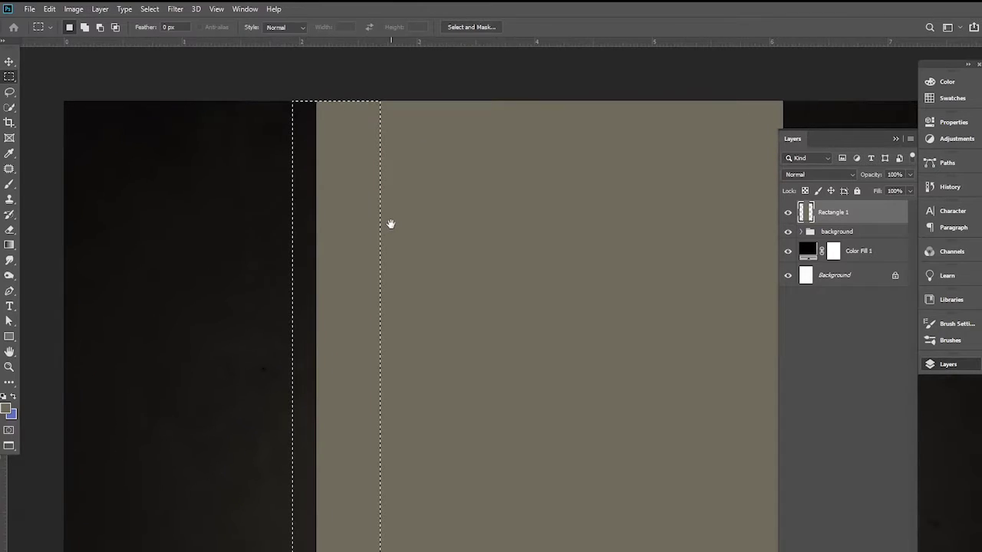
{"action": "left_click", "coordinate": [10, 62]}
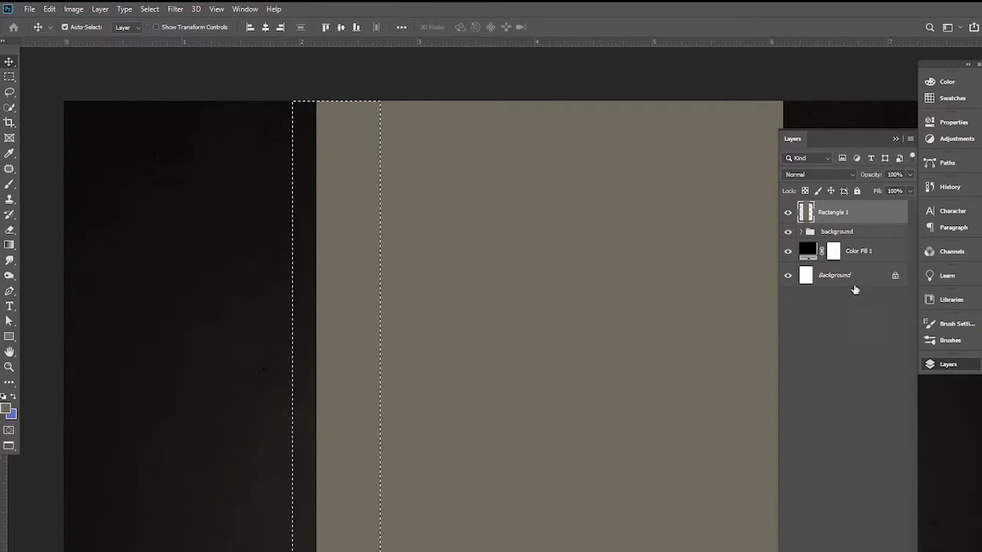
Check which layers lie under the rectangle's left edge
{"action": "right_click", "coordinate": [306, 256]}
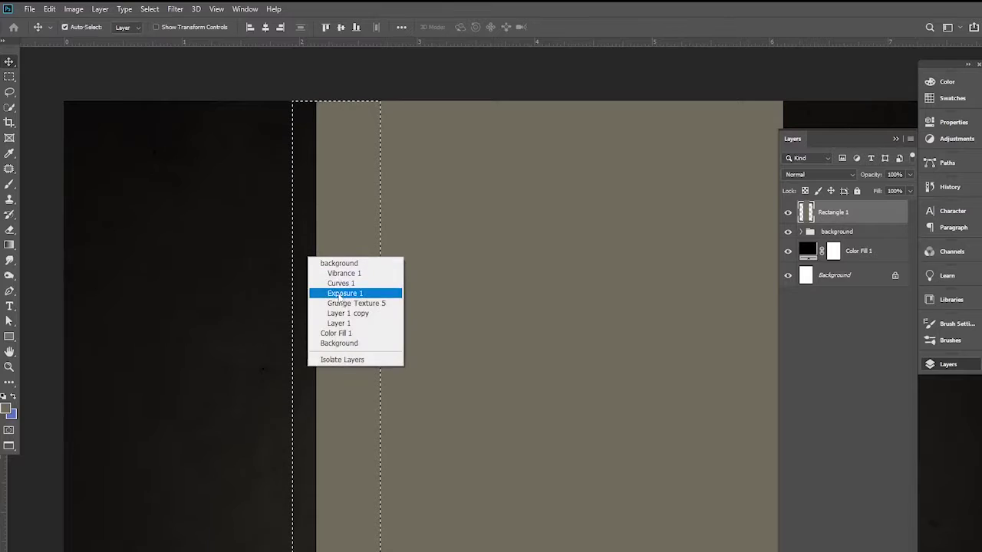
{"action": "left_click", "coordinate": [306, 230]}
{"action": "right_click", "coordinate": [333, 220]}
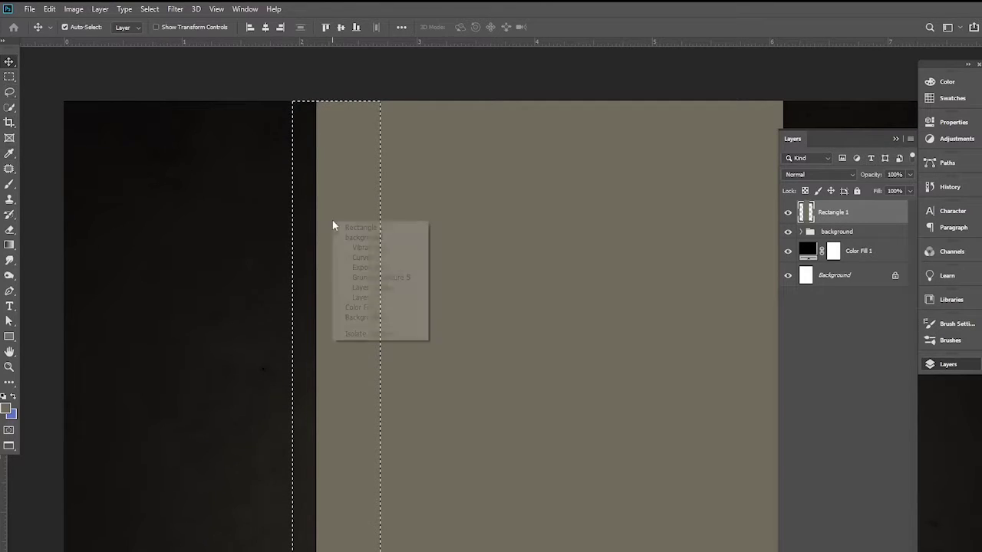
{"action": "key", "text": "Escape"}
Cut the left strip into a hidden Layer 2 and move the marquee to the next strip of Rectangle 1
{"action": "key", "text": "m"}
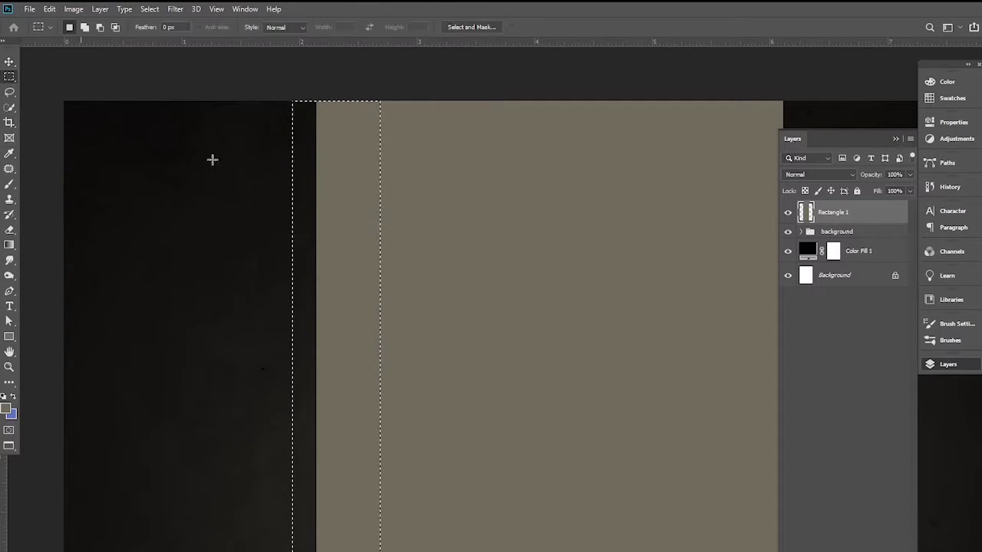
{"action": "right_click", "coordinate": [351, 207]}
{"action": "left_click", "coordinate": [403, 293]}
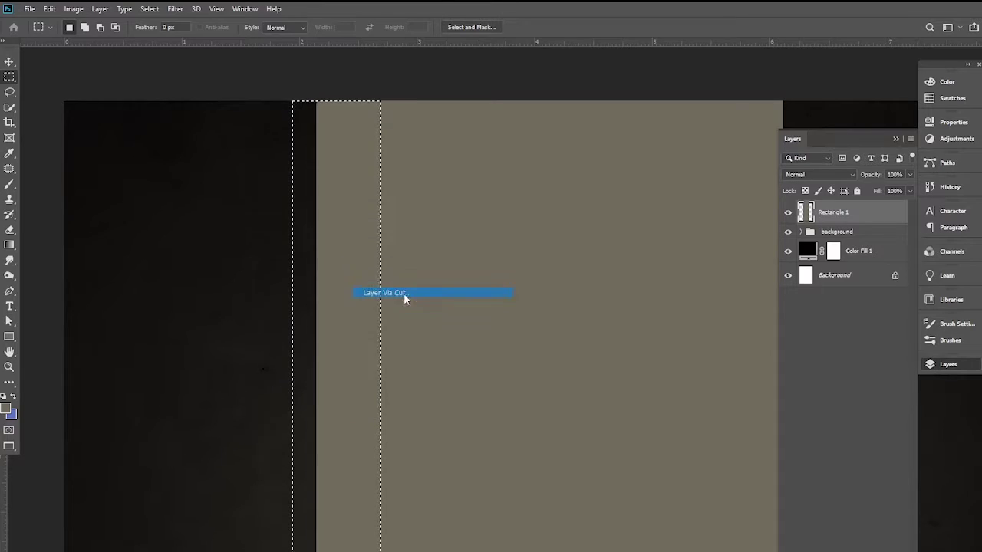
{"action": "left_click", "coordinate": [805, 237], "text": "ctrl"}
{"action": "left_click", "coordinate": [787, 211]}
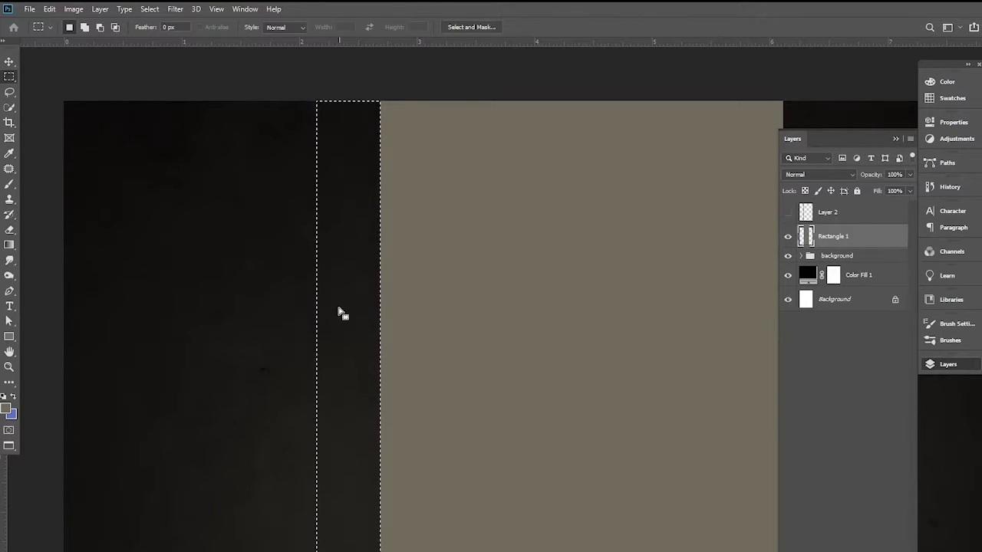
{"action": "left_click_drag", "start_coordinate": [339, 313], "coordinate": [392, 310]}
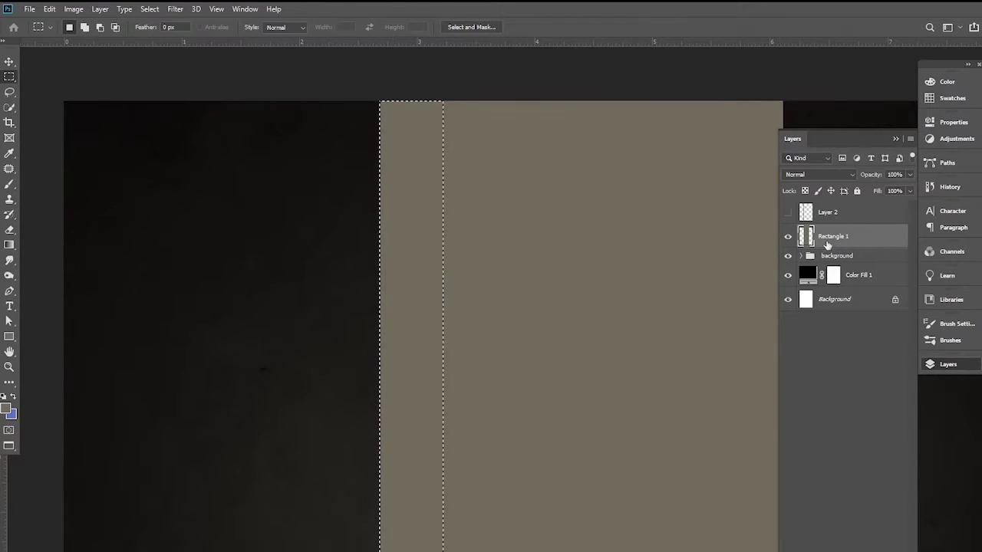
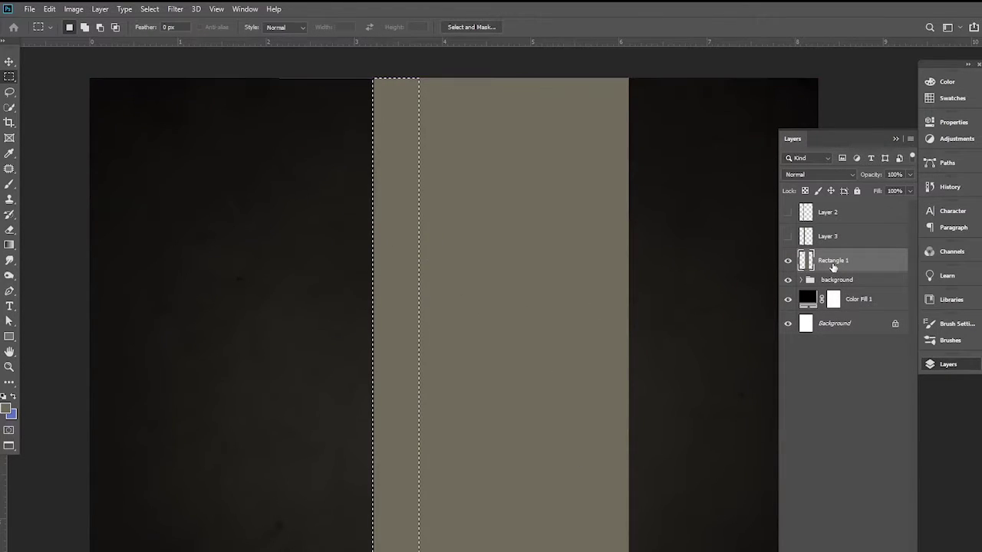
Copy shifted Rectangle 1 strip selections onto new Layers 4 and 5, hiding each
{"action": "right_click", "coordinate": [389, 261]}
{"action": "left_click", "coordinate": [441, 407]}
{"action": "left_click", "coordinate": [787, 261]}
{"action": "left_click", "coordinate": [805, 285], "text": "ctrl"}
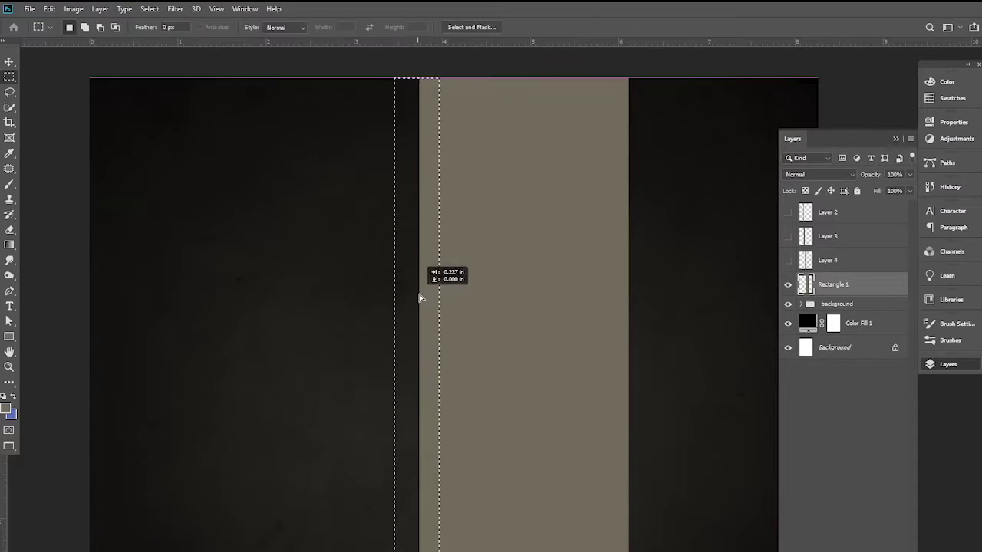
{"action": "left_click_drag", "start_coordinate": [396, 296], "coordinate": [442, 293]}
{"action": "right_click", "coordinate": [422, 252]}
{"action": "left_click", "coordinate": [441, 327]}
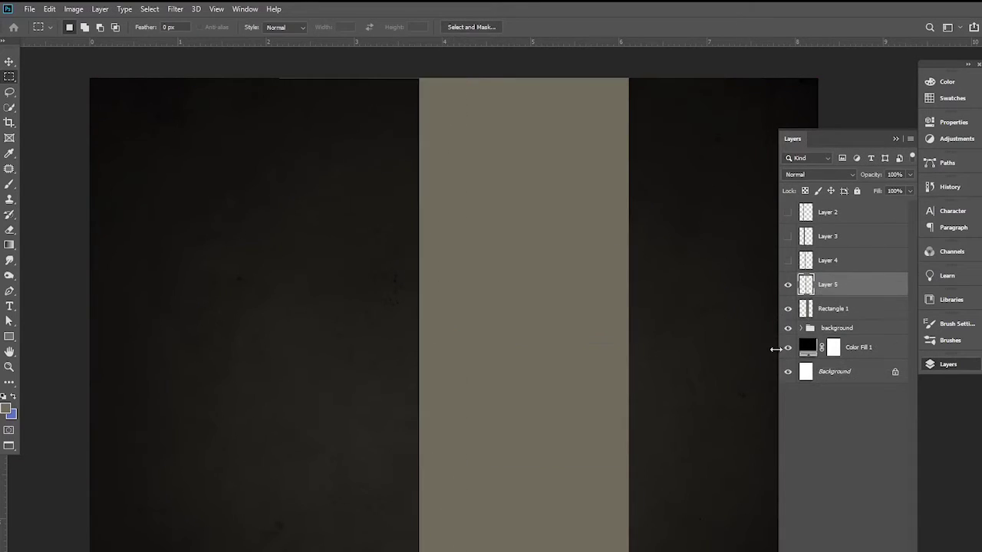
{"action": "left_click", "coordinate": [813, 308]}
{"action": "left_click", "coordinate": [787, 285]}
Copy two more strips, shifted further right, onto Layers 6 and 7
{"action": "left_click_drag", "start_coordinate": [438, 346], "coordinate": [480, 346]}
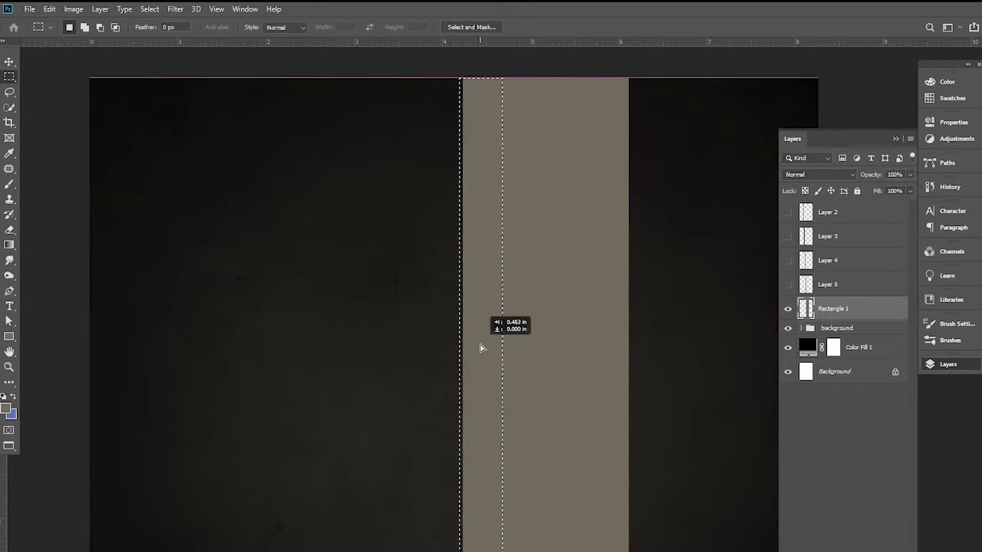
{"action": "right_click", "coordinate": [485, 284]}
{"action": "left_click", "coordinate": [519, 361]}
{"action": "left_click", "coordinate": [787, 308]}
{"action": "left_click", "coordinate": [832, 332]}
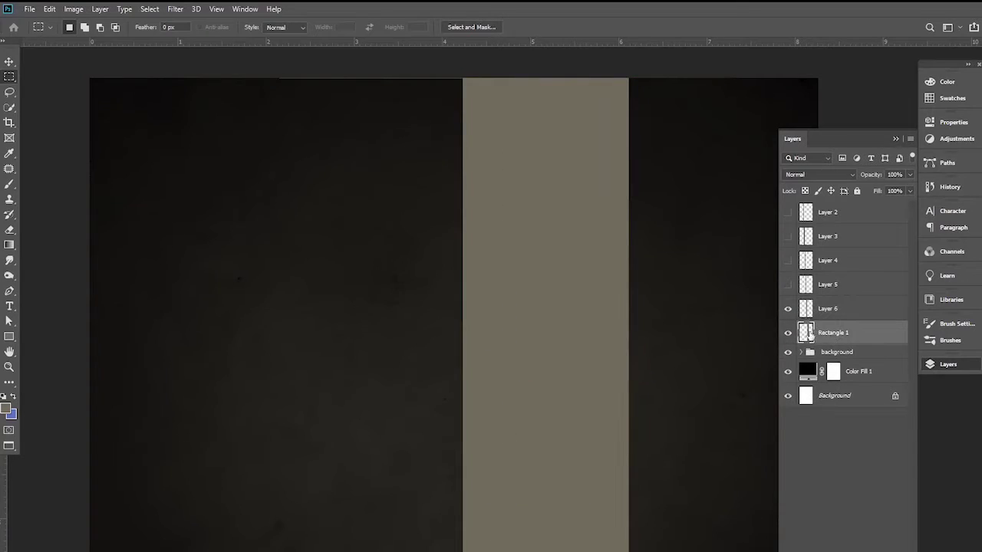
{"action": "left_click", "coordinate": [805, 308], "text": "ctrl"}
{"action": "left_click_drag", "start_coordinate": [481, 300], "coordinate": [519, 299]}
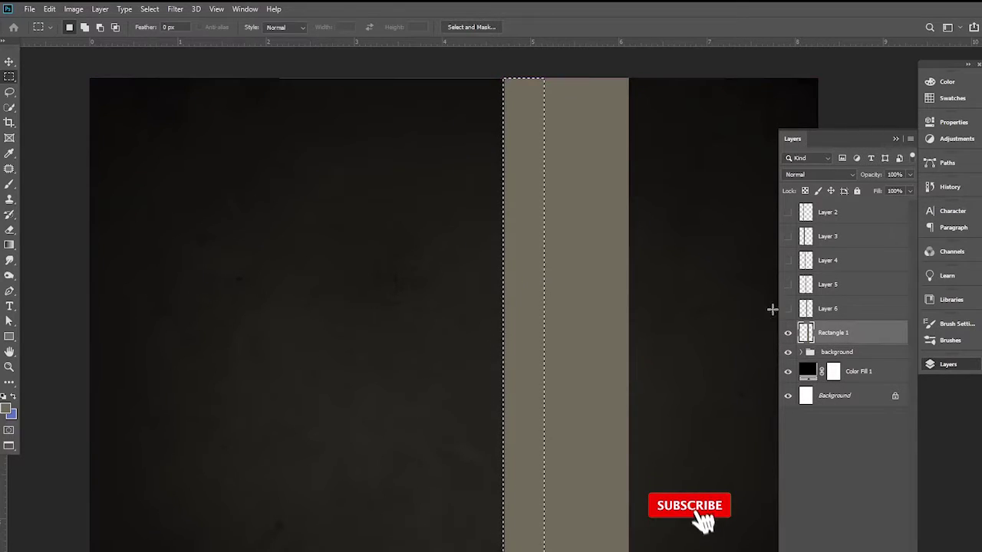
{"action": "right_click", "coordinate": [514, 307]}
{"action": "left_click", "coordinate": [533, 385]}
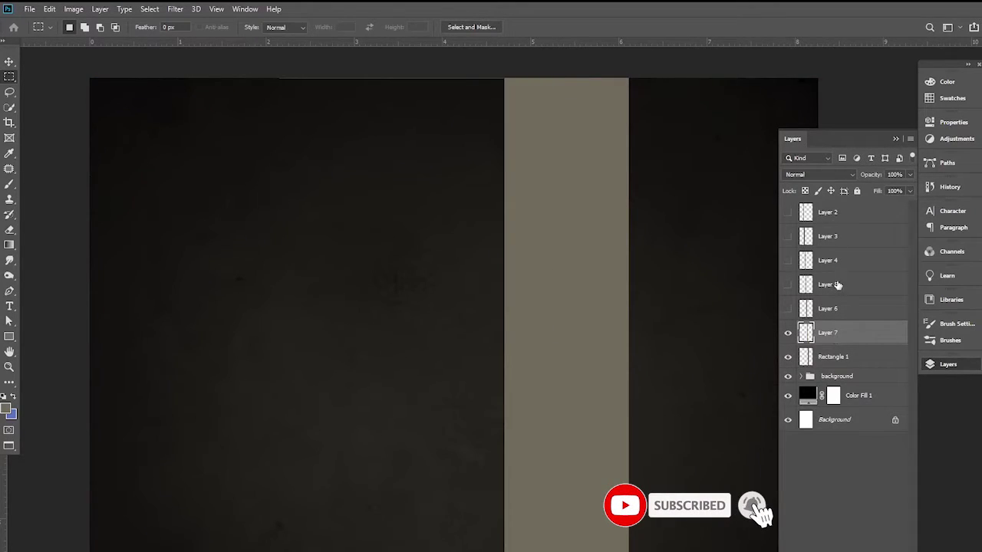
Move Rectangle 1 into the background group and make Layers 2–4 visible
{"action": "left_click_drag", "start_coordinate": [833, 357], "coordinate": [825, 376]}
{"action": "left_click", "coordinate": [832, 332]}
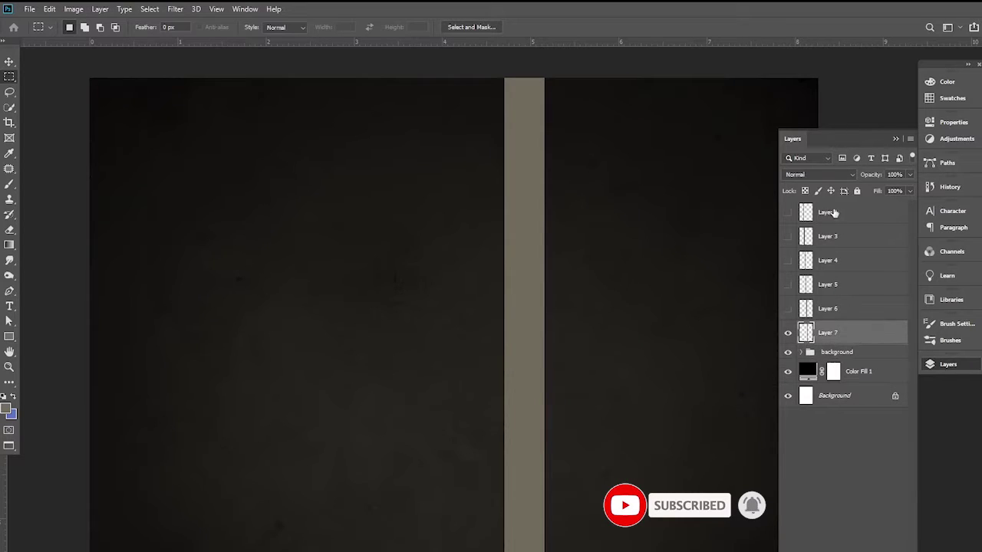
{"action": "left_click_drag", "start_coordinate": [788, 212], "coordinate": [787, 308]}
{"action": "scroll", "coordinate": [499, 339], "scroll_direction": "down", "scroll_amount": 2}
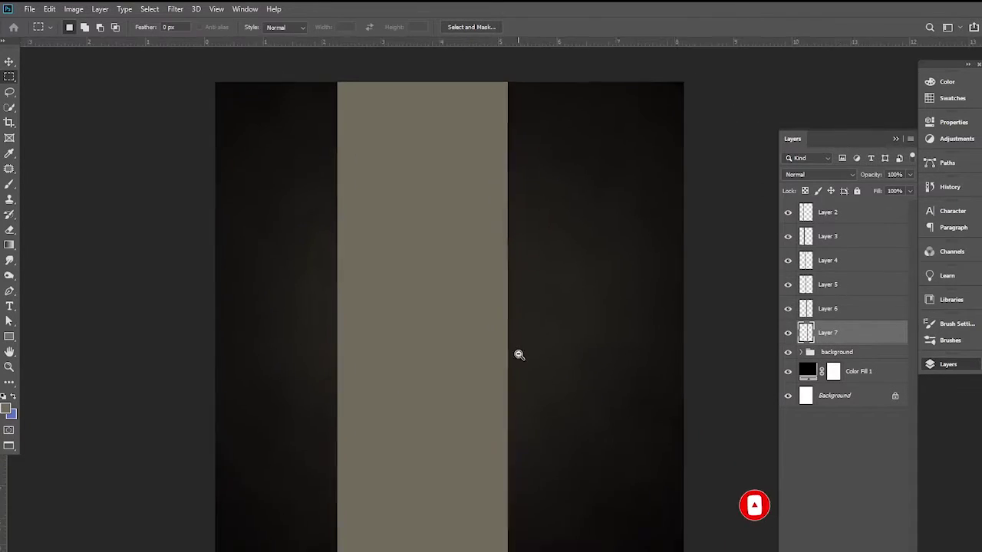
{"action": "scroll", "coordinate": [517, 355], "scroll_direction": "down", "scroll_amount": 2}
Spread the six beige strips apart and distribute their horizontal centres evenly
{"action": "key", "text": "v"}
{"action": "mouse_move", "coordinate": [487, 350]}
{"action": "left_mouse_down"}
{"action": "mouse_move", "coordinate": [506, 351]}
{"action": "mouse_move", "coordinate": [427, 350]}
{"action": "mouse_move", "coordinate": [438, 344]}
{"action": "left_mouse_up"}
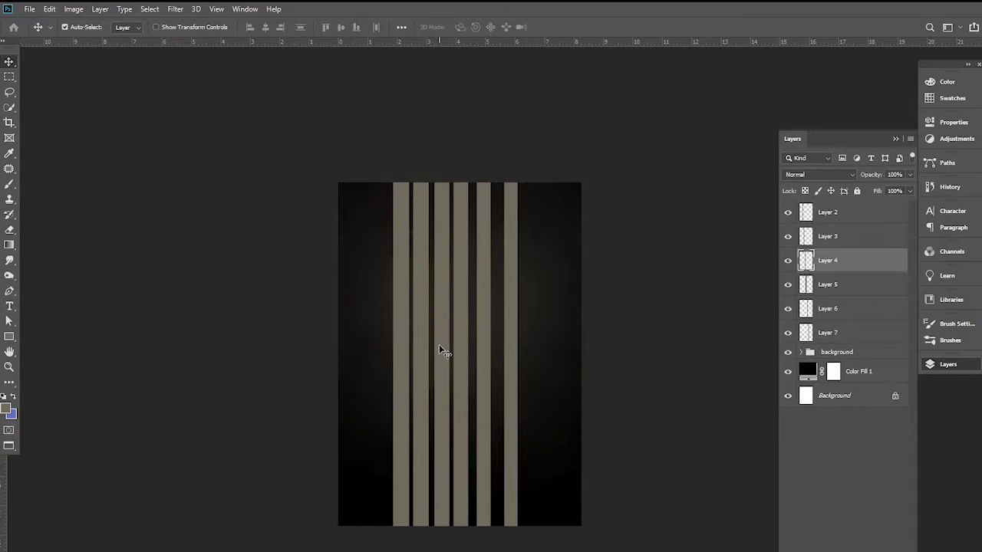
{"action": "left_click", "coordinate": [832, 332]}
{"action": "left_click", "coordinate": [851, 213], "text": "shift"}
{"action": "left_click", "coordinate": [401, 27]}
{"action": "left_click", "coordinate": [346, 134]}
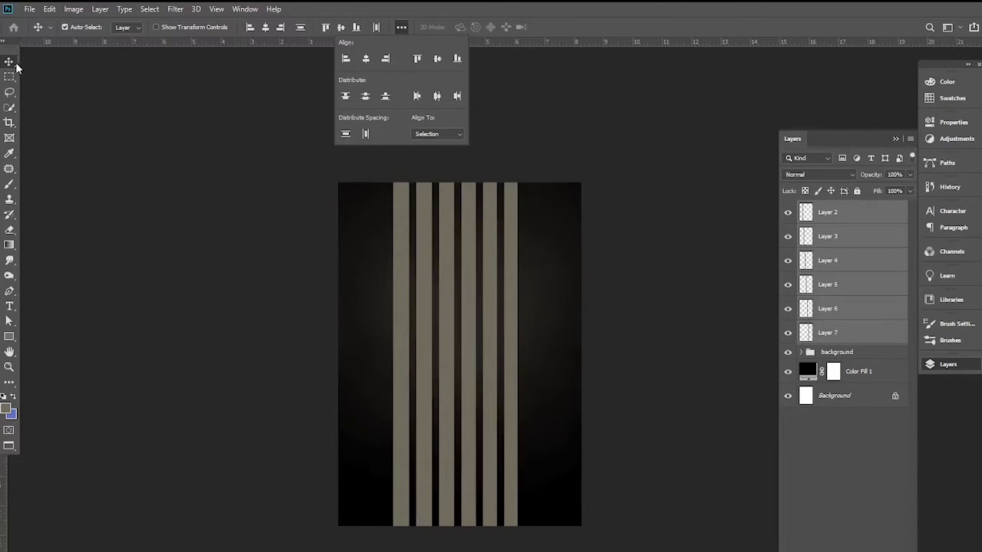
{"action": "scroll", "coordinate": [460, 293], "scroll_direction": "up", "scroll_amount": 2}
{"action": "scroll", "coordinate": [473, 309], "scroll_direction": "down", "scroll_amount": 1}
Group the six strips as STRIP and centre the group horizontally on the canvas
{"action": "key", "text": "ctrl+g"}
{"action": "double_click", "coordinate": [834, 208]}
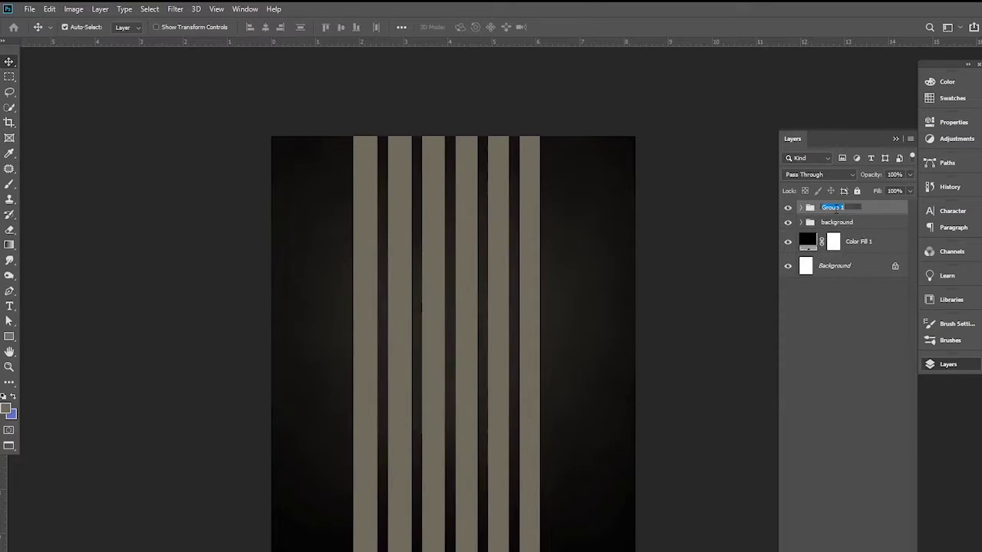
{"action": "scroll", "coordinate": [447, 340], "scroll_direction": "up", "scroll_amount": 1}
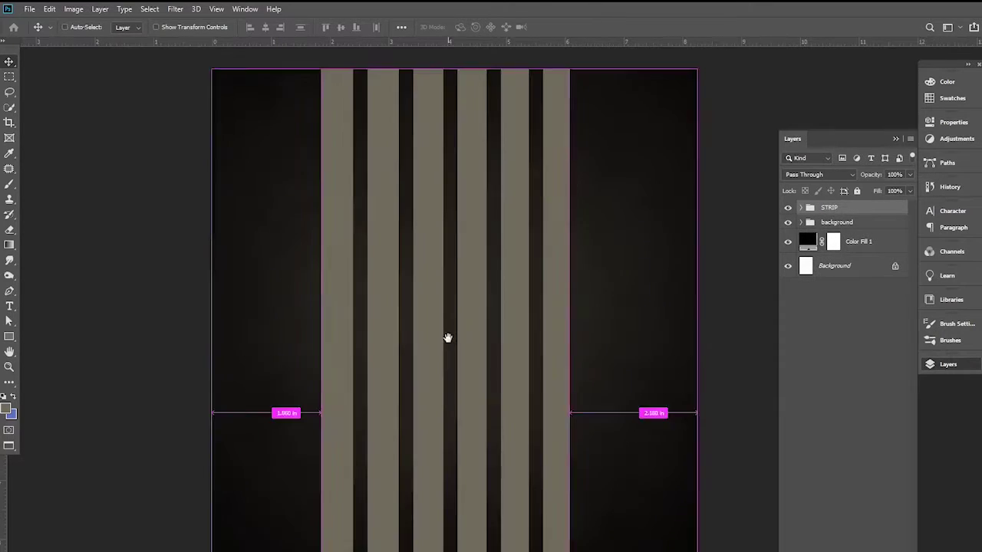
{"action": "scroll", "coordinate": [447, 339], "scroll_direction": "down", "scroll_amount": 1}
{"action": "key", "text": "ctrl+a"}
{"action": "left_click", "coordinate": [265, 27]}
{"action": "key", "text": "ctrl+d"}
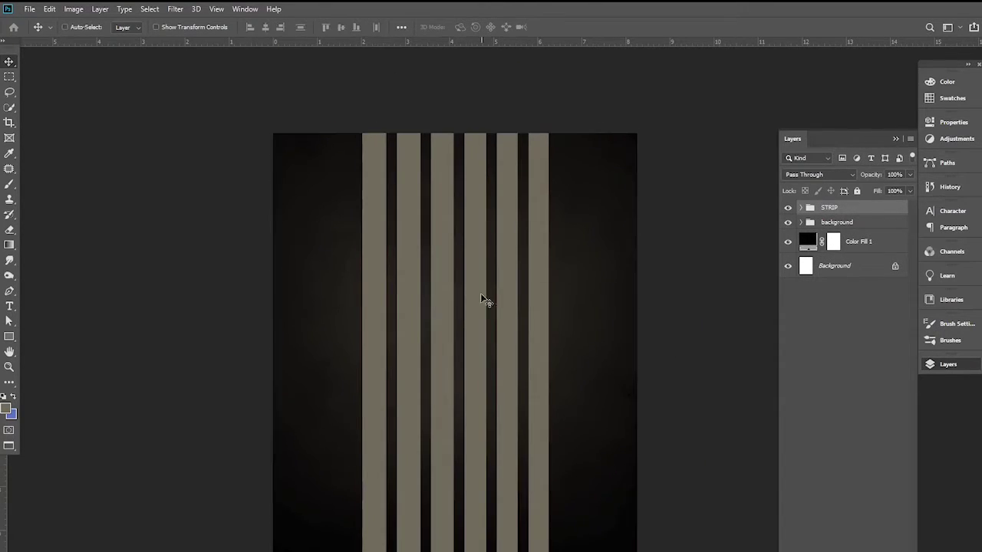
{"action": "scroll", "coordinate": [483, 300], "scroll_direction": "down", "scroll_amount": 1}
{"action": "scroll", "coordinate": [489, 270], "scroll_direction": "up", "scroll_amount": 1}
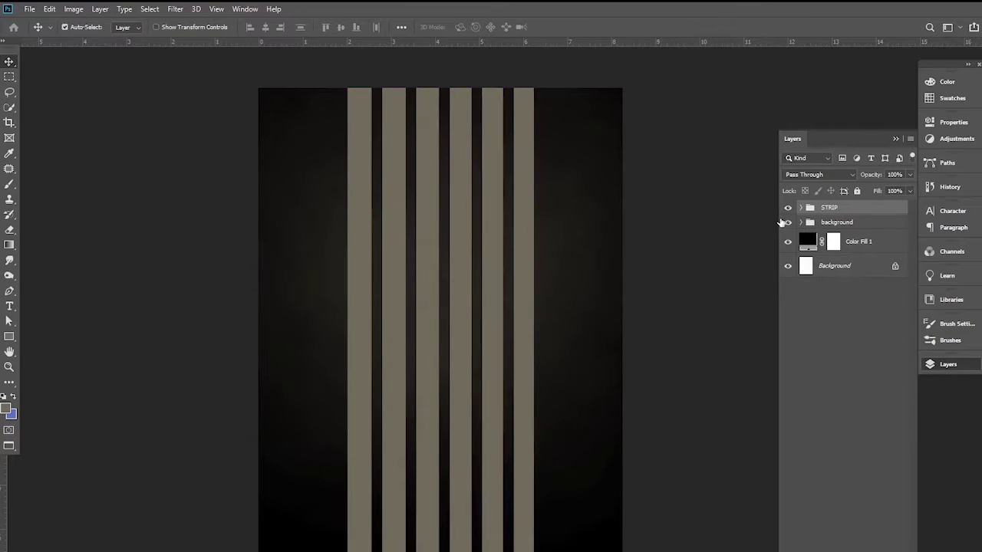
Hide the STRIP group and deselect it before placing an image
{"action": "left_click", "coordinate": [788, 209]}
{"action": "left_click", "coordinate": [712, 349]}
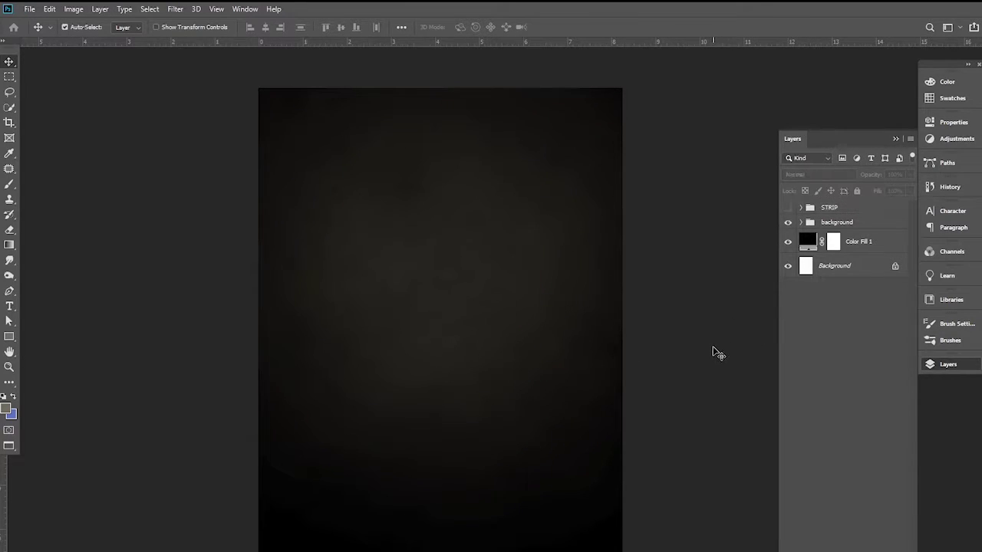
{"action": "left_click", "coordinate": [30, 8]}
Place building-7092747_1920 embedded, scaled to 39.79% to span the canvas width
{"action": "left_click", "coordinate": [69, 228]}
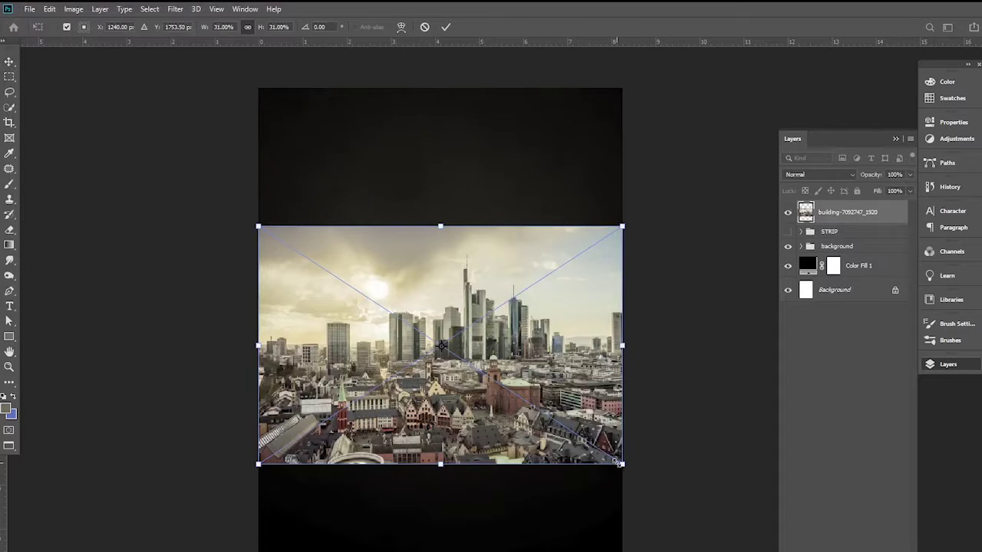
{"action": "left_click_drag", "start_coordinate": [619, 461], "coordinate": [693, 510]}
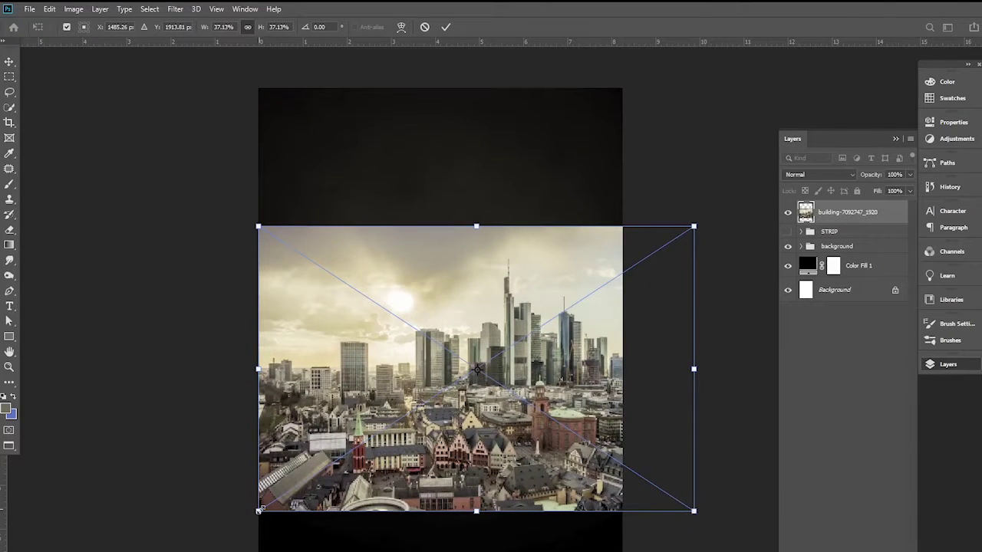
{"action": "left_click_drag", "start_coordinate": [258, 510], "coordinate": [225, 524]}
{"action": "left_click_drag", "start_coordinate": [429, 470], "coordinate": [429, 454]}
{"action": "key", "text": "Return"}
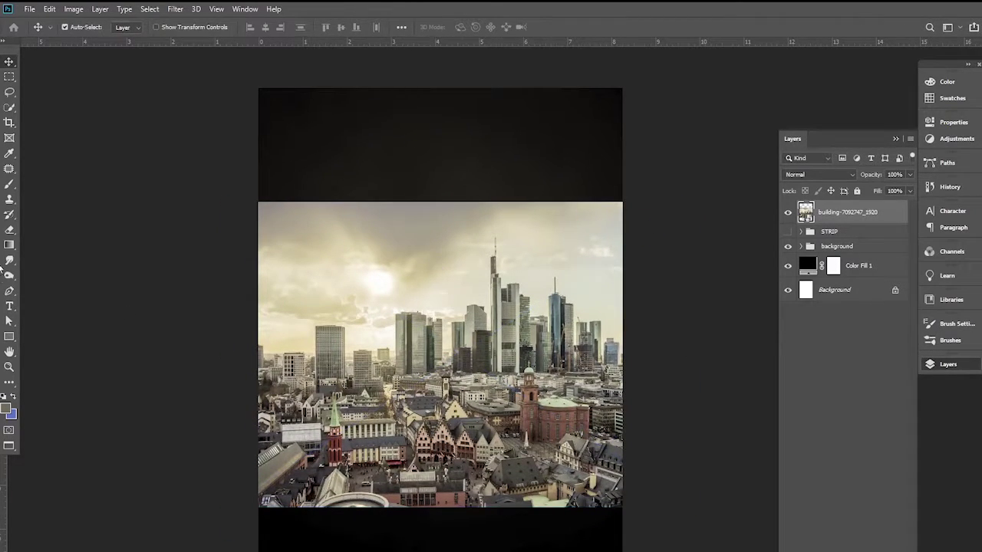
{"action": "left_click", "coordinate": [10, 106]}
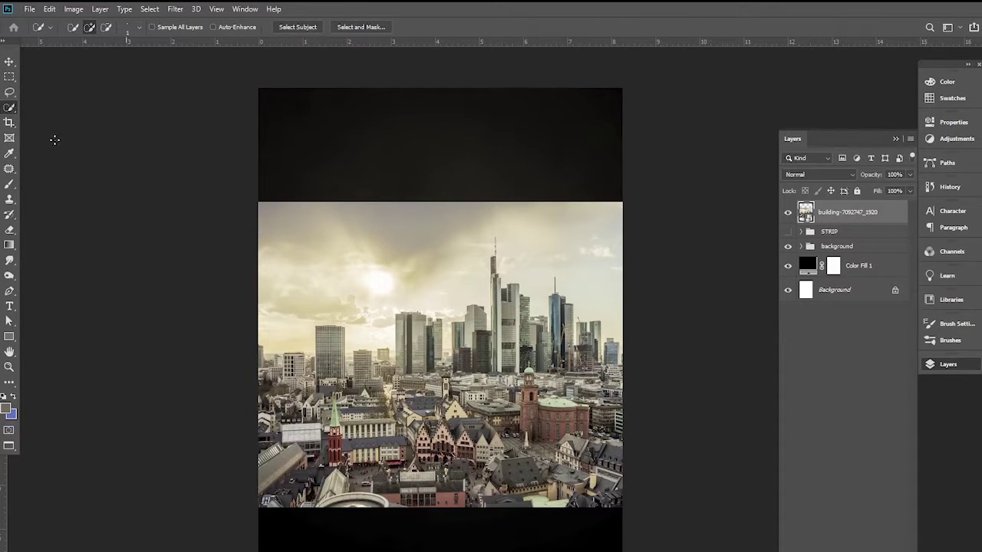
Select the city photo's sky and hide it with an inverted layer mask
{"action": "right_click", "coordinate": [10, 107]}
{"action": "left_click", "coordinate": [55, 117]}
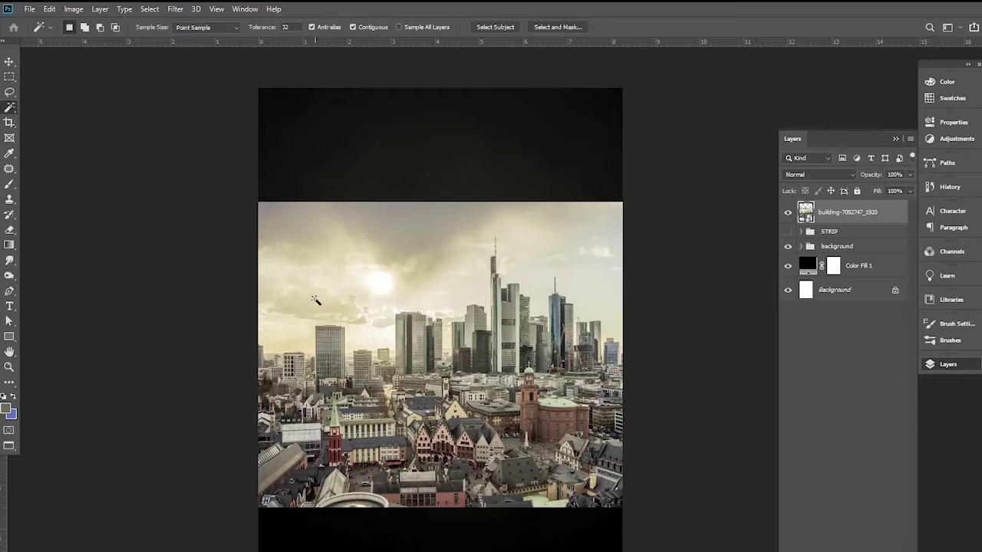
{"action": "left_click", "coordinate": [364, 276]}
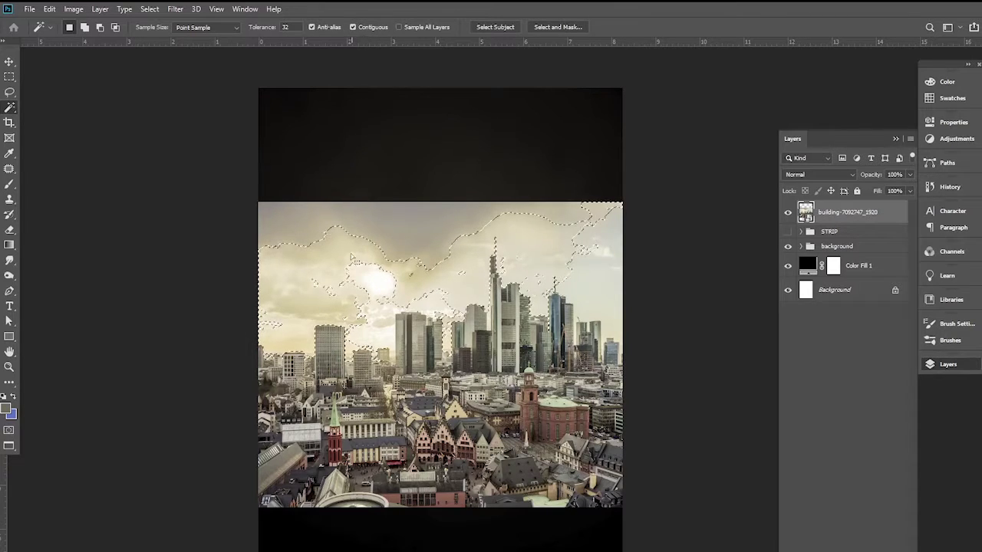
{"action": "left_click", "coordinate": [346, 226]}
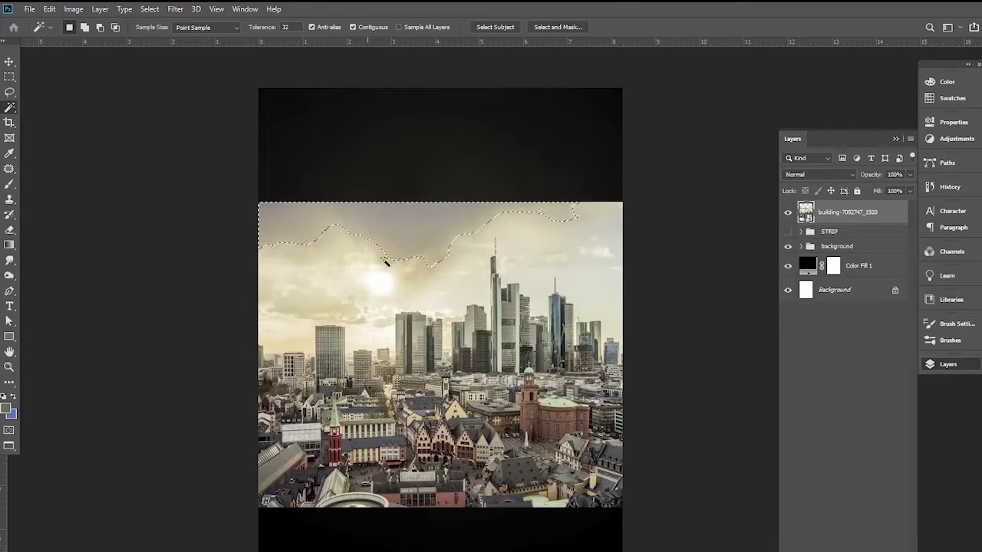
{"action": "right_click", "coordinate": [10, 108]}
{"action": "left_click", "coordinate": [68, 107]}
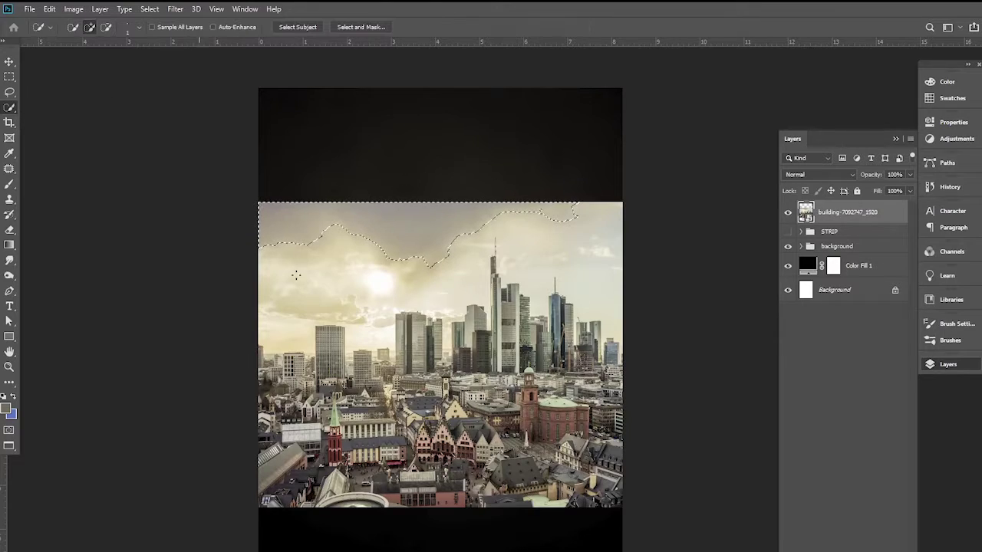
{"action": "key", "text": "ctrl+d"}
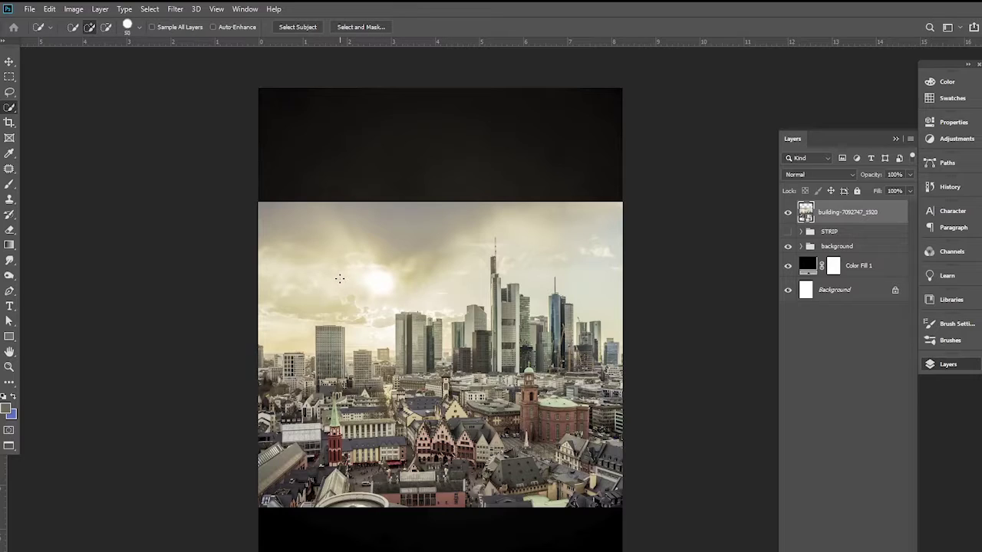
{"action": "mouse_move", "coordinate": [317, 275]}
{"action": "left_mouse_down"}
{"action": "mouse_move", "coordinate": [551, 218]}
{"action": "mouse_move", "coordinate": [580, 247]}
{"action": "left_mouse_up"}
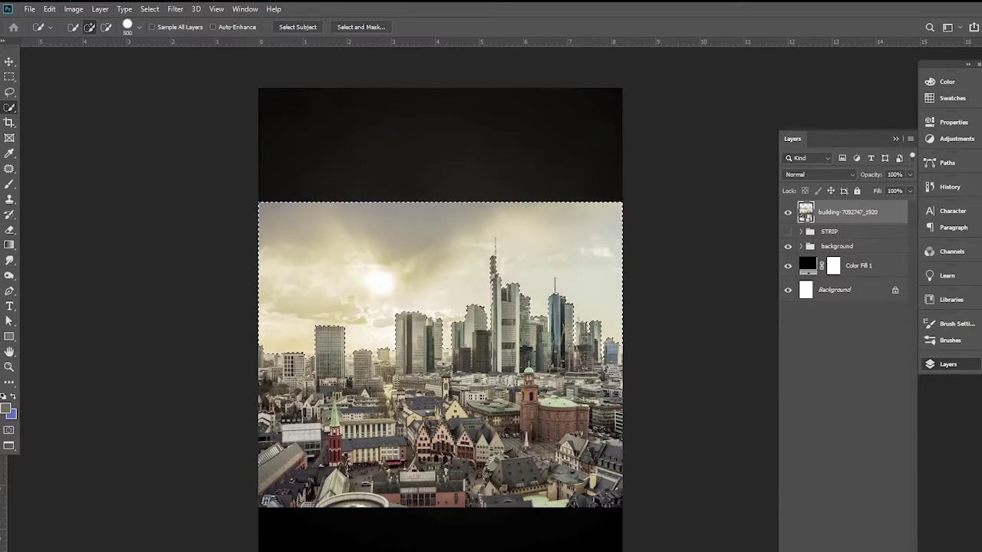
{"action": "left_click", "coordinate": [824, 548]}
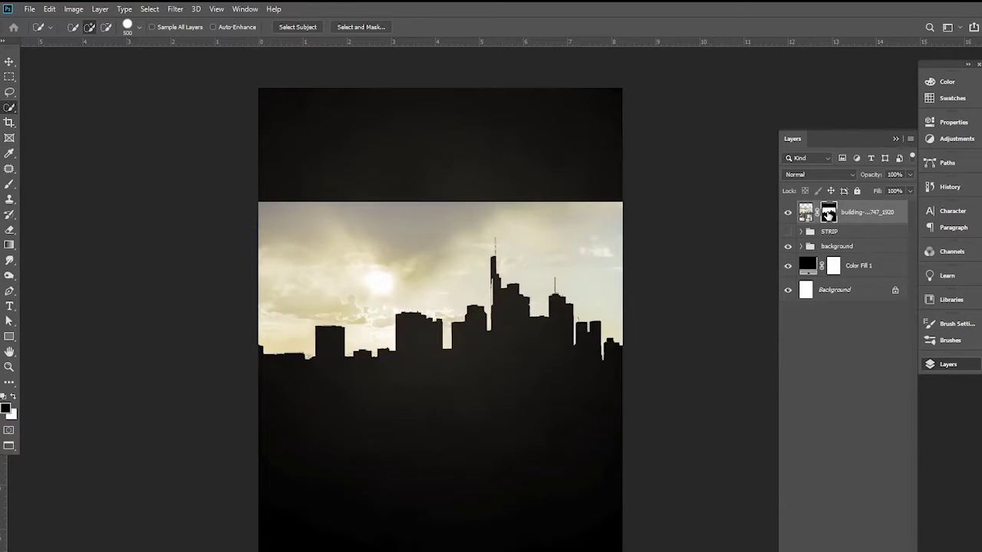
{"action": "key", "text": "ctrl+i"}
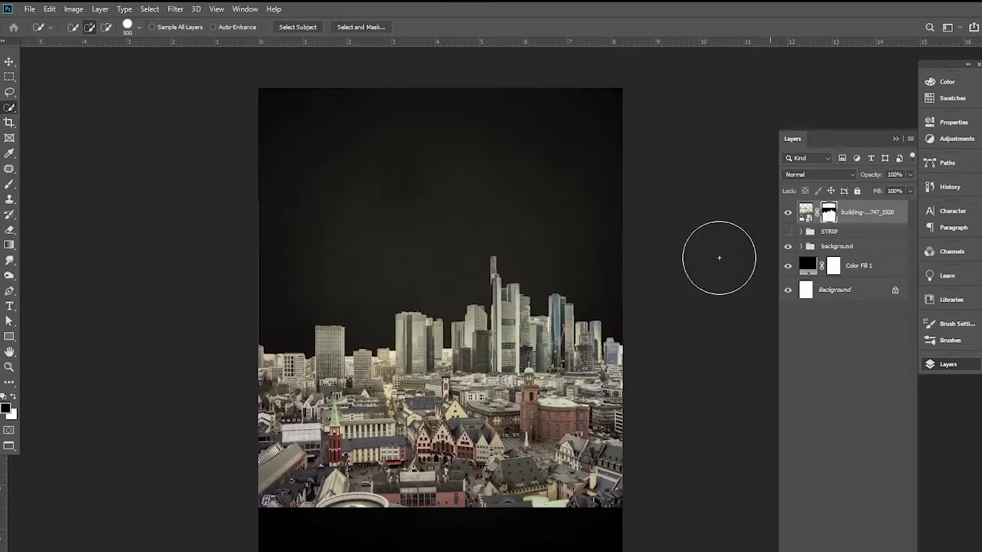
{"action": "left_click", "coordinate": [10, 62]}
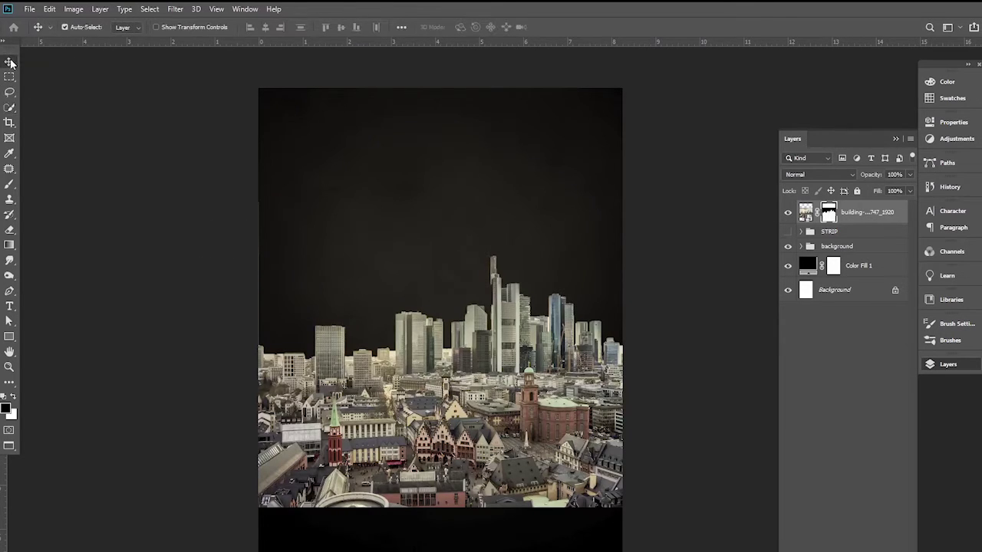
Place cloud-211735_1920, enlarged and moved up to cover the top of the canvas
{"action": "left_click", "coordinate": [29, 8]}
{"action": "left_click", "coordinate": [62, 223]}
{"action": "left_click_drag", "start_coordinate": [487, 351], "coordinate": [486, 269]}
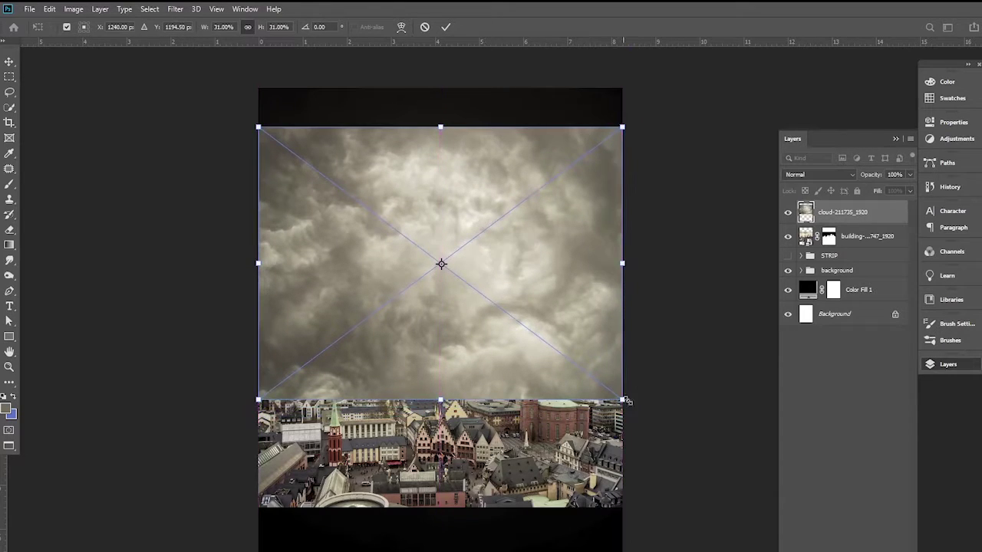
{"action": "left_click_drag", "start_coordinate": [624, 399], "coordinate": [687, 447]}
{"action": "left_click_drag", "start_coordinate": [576, 373], "coordinate": [558, 332]}
{"action": "left_click_drag", "start_coordinate": [674, 409], "coordinate": [683, 425]}
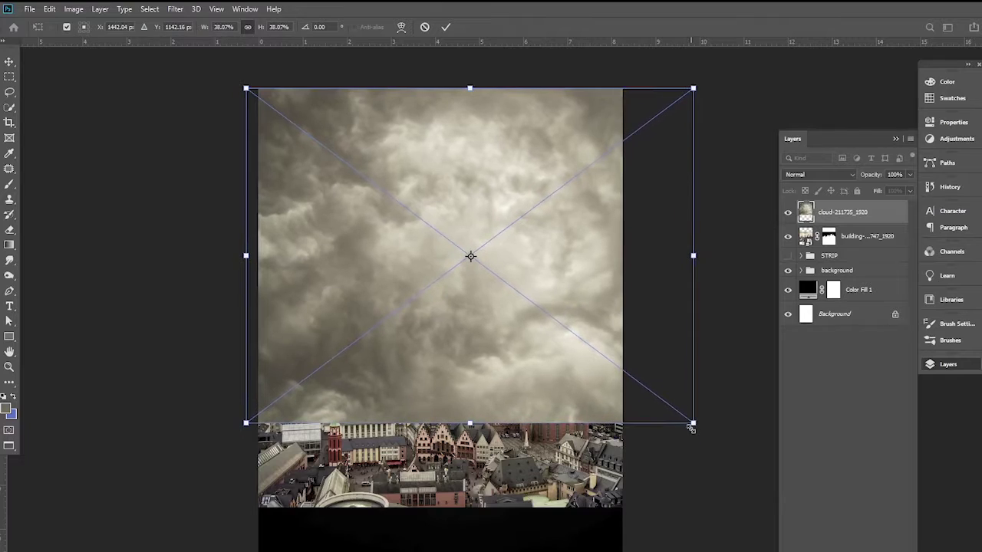
{"action": "key", "text": "Return"}
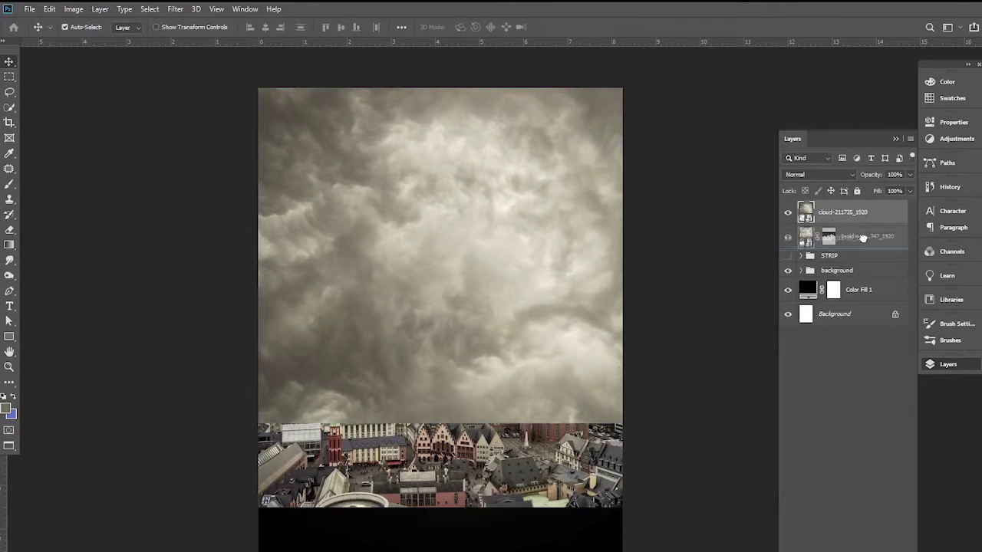
Move the cloud layer beneath the building layer
{"action": "left_click_drag", "start_coordinate": [843, 213], "coordinate": [851, 247]}
{"action": "scroll", "coordinate": [506, 378], "scroll_direction": "down", "scroll_amount": 2}
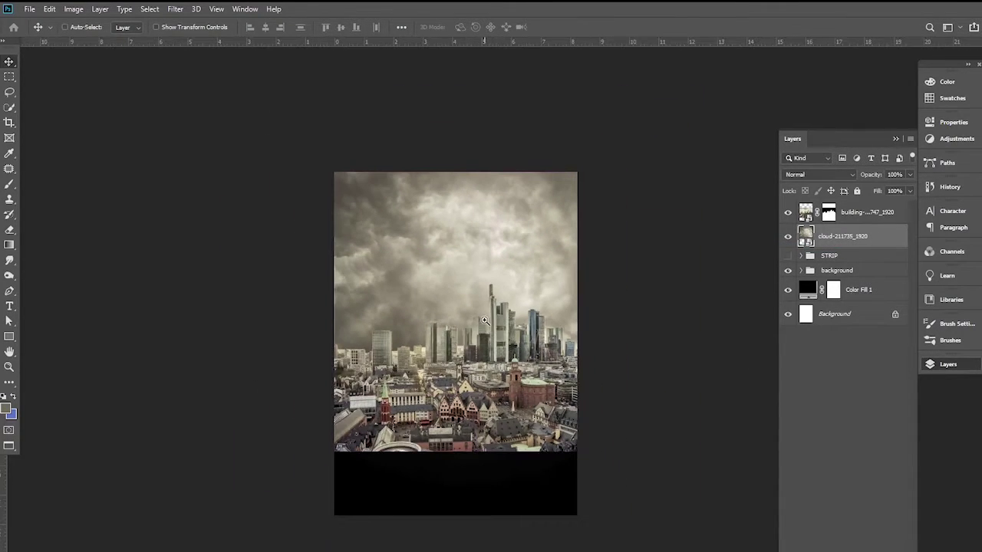
{"action": "scroll", "coordinate": [503, 324], "scroll_direction": "up", "scroll_amount": 2}
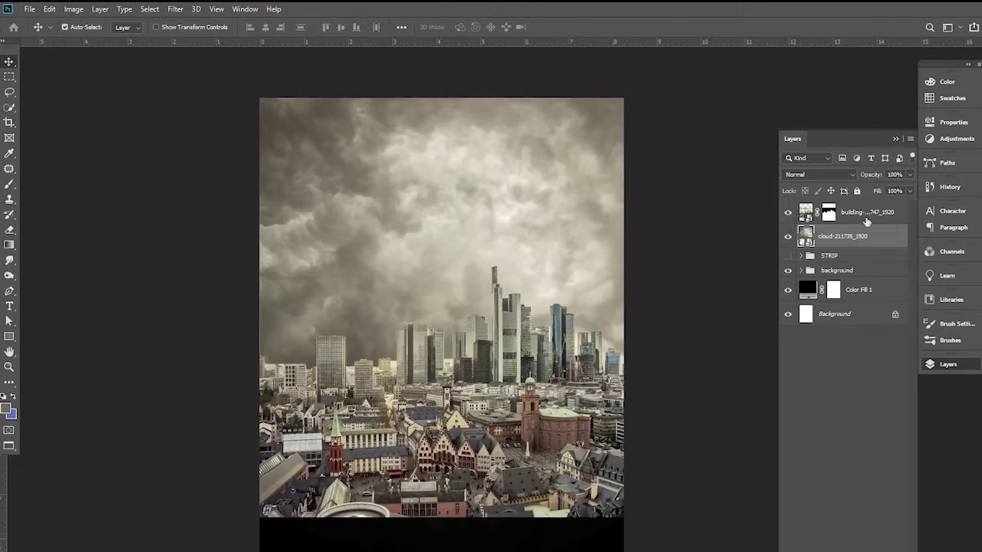
{"action": "left_click", "coordinate": [844, 549]}
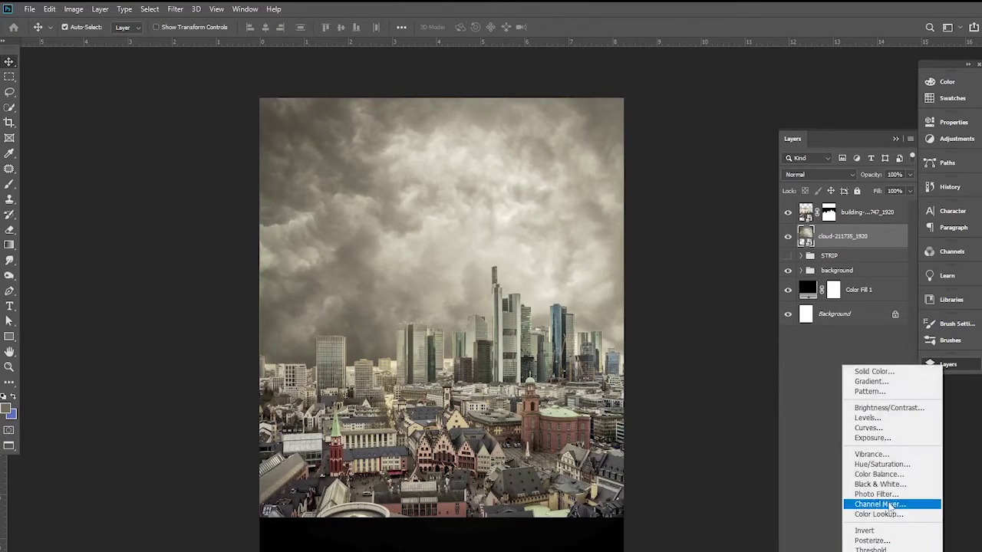
Add a colorized Hue/Saturation layer: Hue 213, Saturation 59, Lightness -17
{"action": "left_click", "coordinate": [888, 466]}
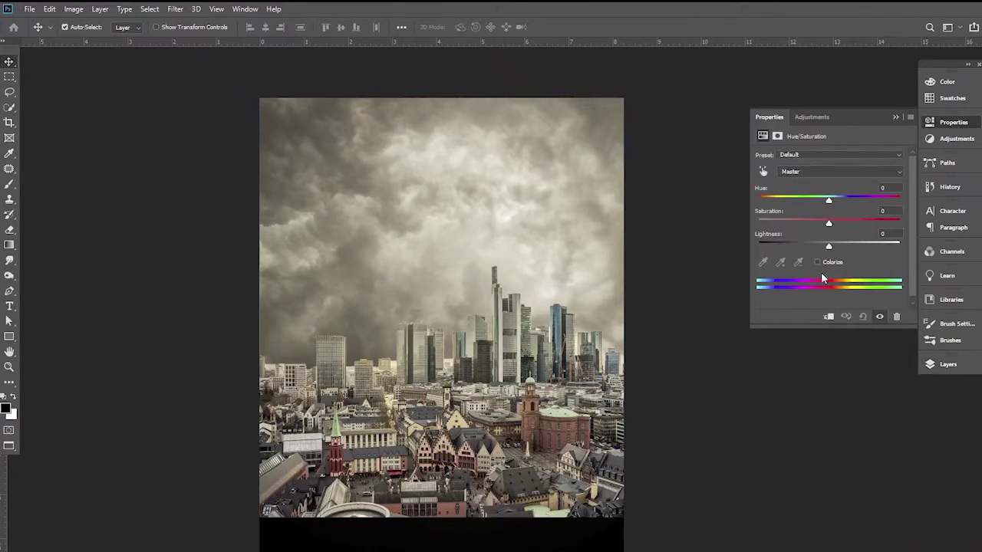
{"action": "left_click", "coordinate": [832, 263]}
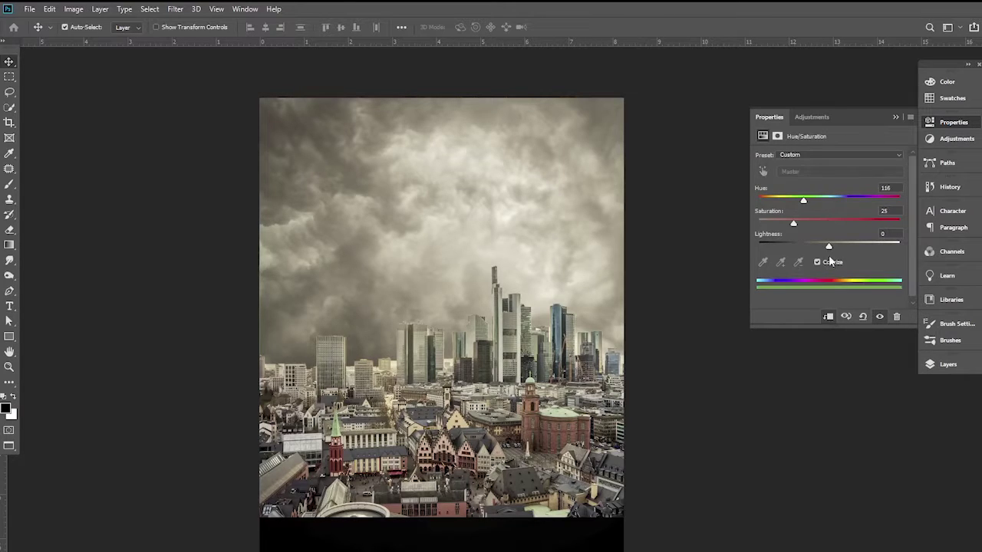
{"action": "left_click_drag", "start_coordinate": [802, 201], "coordinate": [841, 201]}
{"action": "mouse_move", "coordinate": [809, 227]}
{"action": "left_mouse_down"}
{"action": "mouse_move", "coordinate": [844, 228]}
{"action": "mouse_move", "coordinate": [817, 250]}
{"action": "left_mouse_up"}
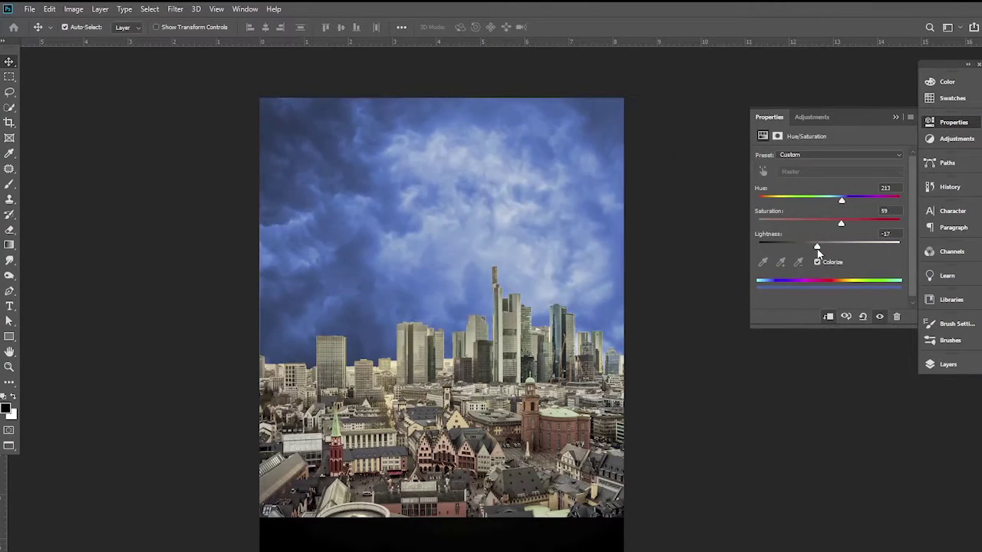
{"action": "left_click", "coordinate": [897, 119]}
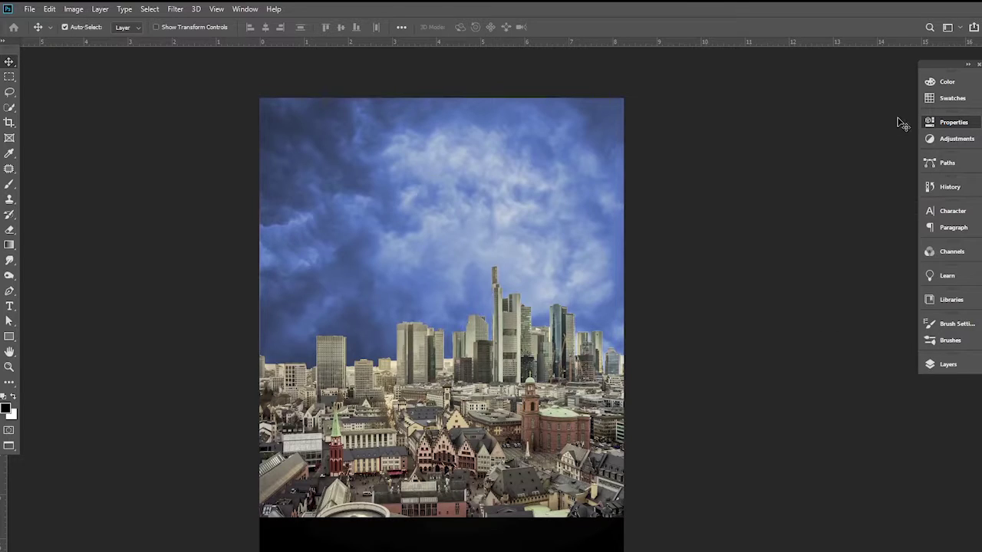
{"action": "left_click", "coordinate": [948, 365]}
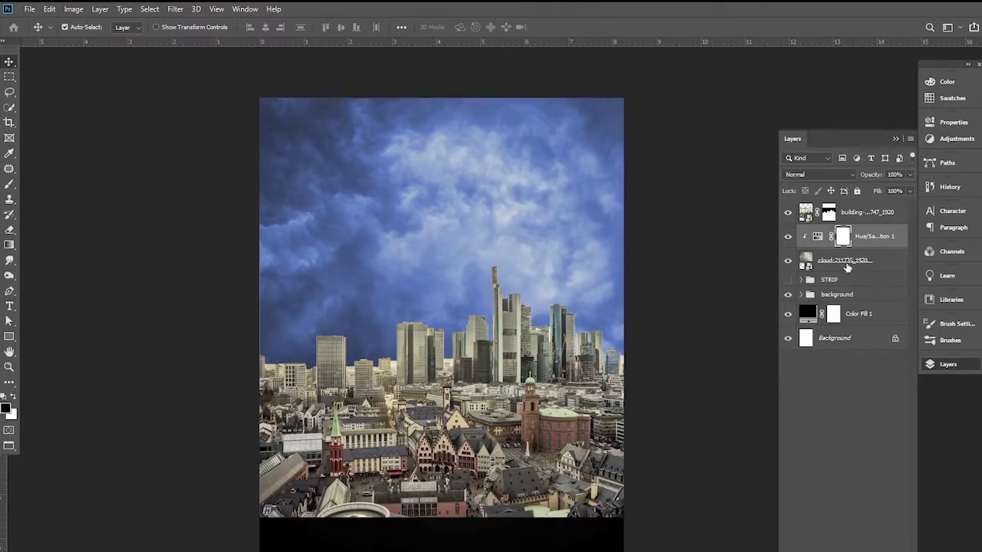
Delete the layer mask from the building-7092747_1920 layer
{"action": "left_click", "coordinate": [846, 265]}
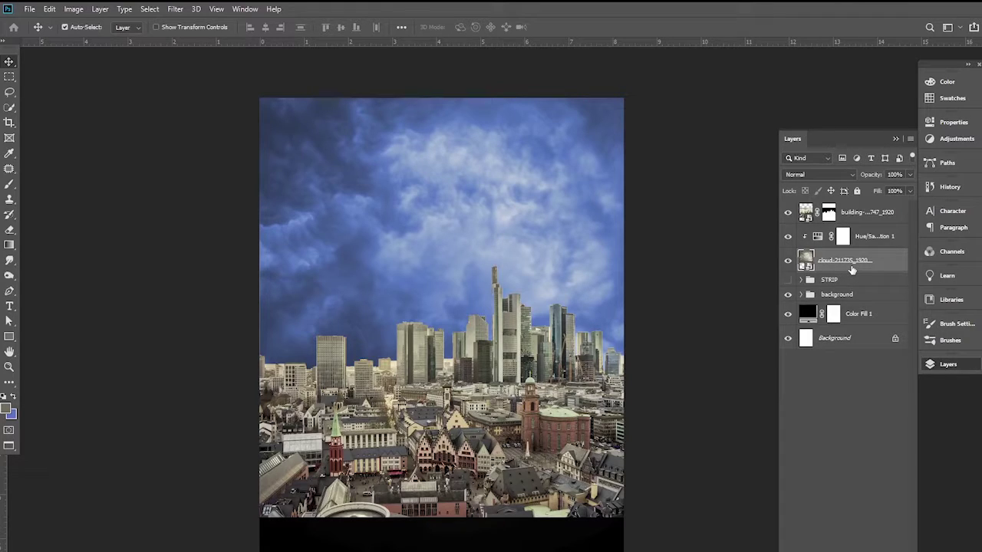
{"action": "left_click", "coordinate": [828, 217]}
{"action": "right_click", "coordinate": [828, 215]}
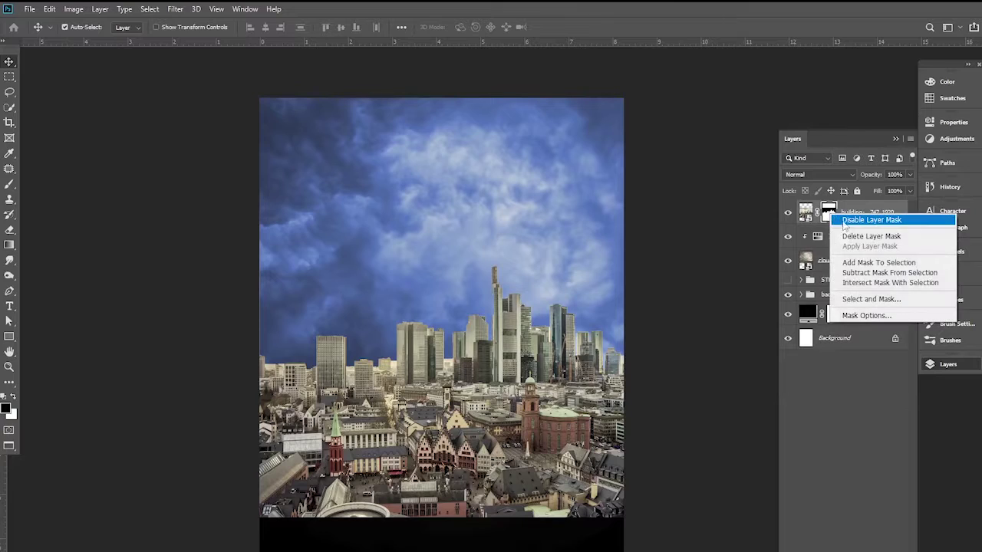
{"action": "left_click", "coordinate": [849, 209]}
{"action": "right_click", "coordinate": [863, 209]}
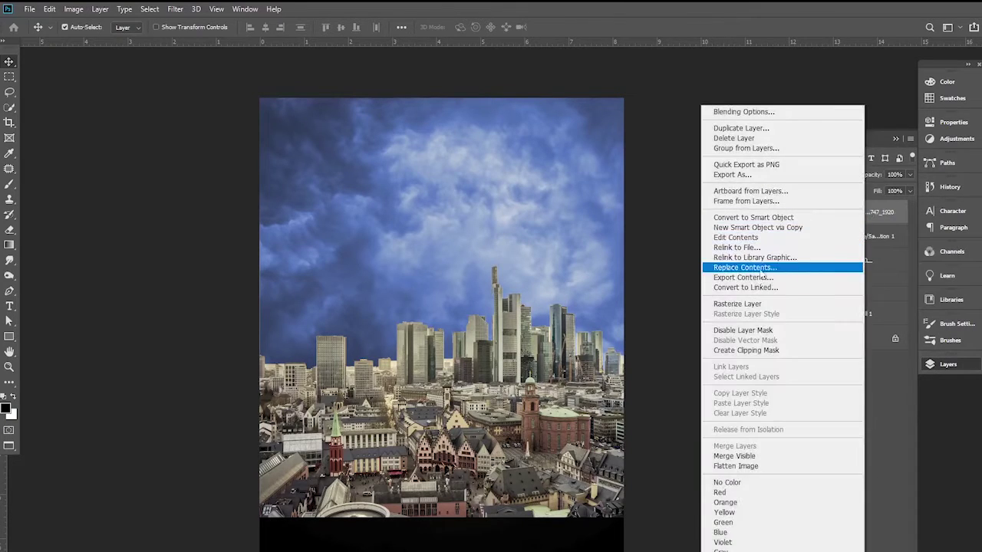
{"action": "key", "text": "Escape"}
{"action": "right_click", "coordinate": [828, 213]}
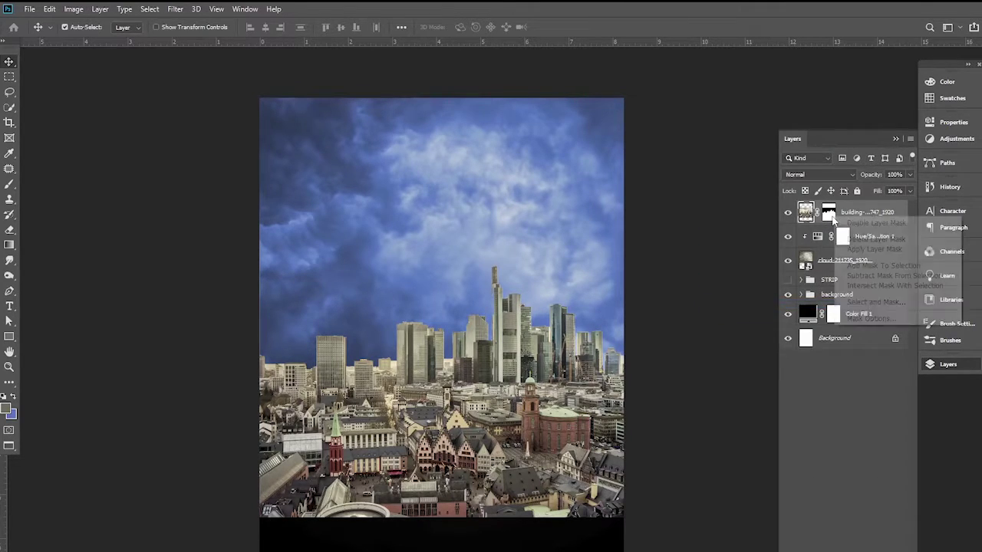
{"action": "left_click", "coordinate": [854, 240]}
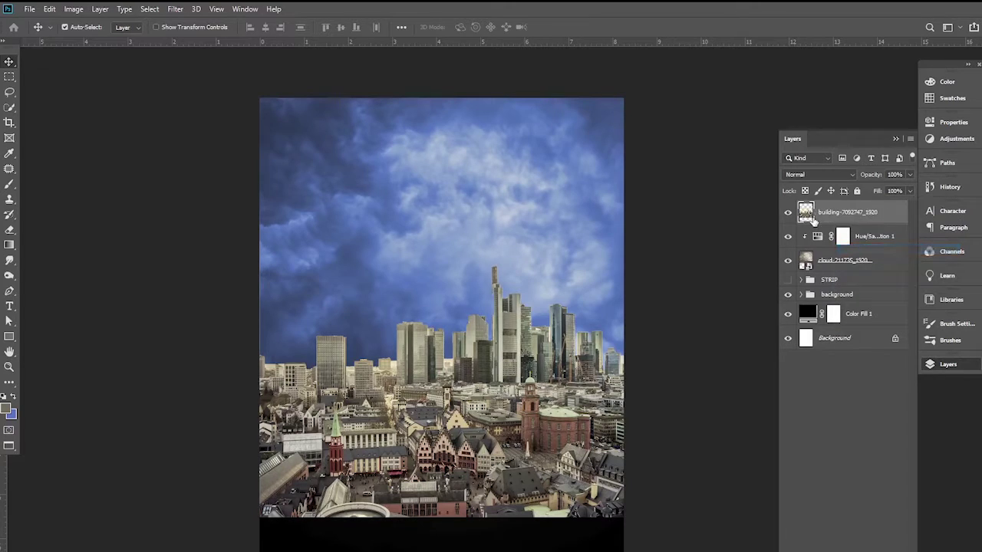
Add a new mask to the building layer with a linear gradient fading the lower city to black
{"action": "left_click", "coordinate": [835, 550]}
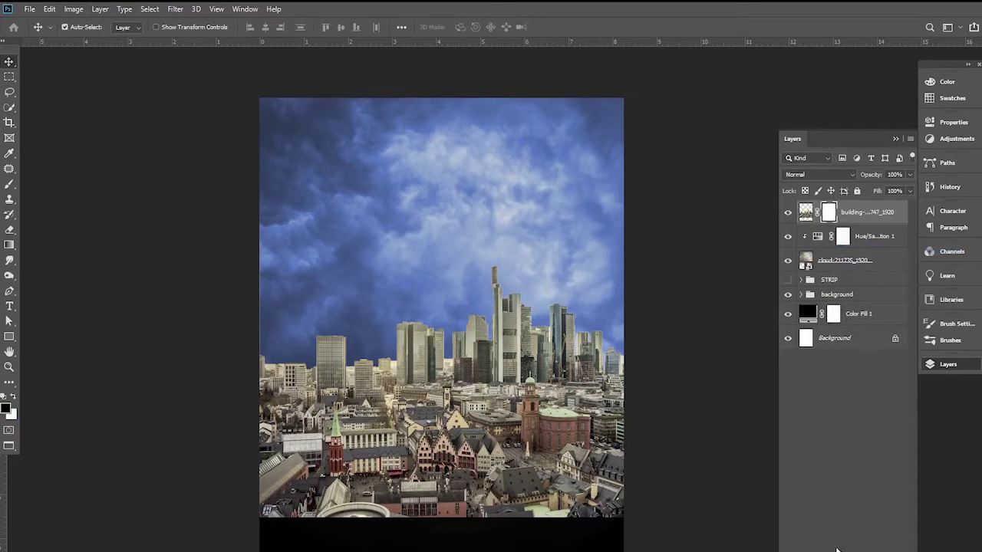
{"action": "left_click", "coordinate": [9, 245]}
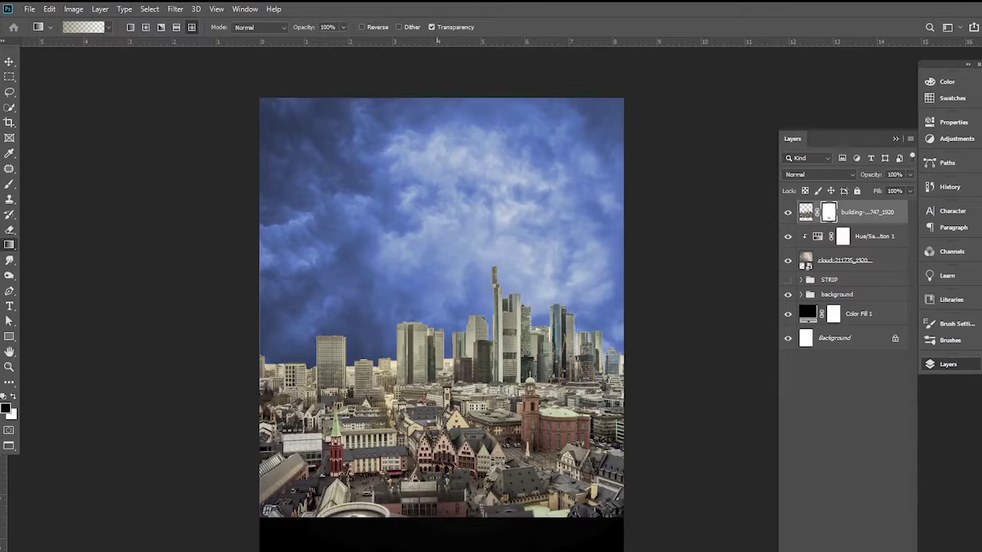
{"action": "left_click", "coordinate": [131, 28]}
{"action": "left_click_drag", "start_coordinate": [444, 525], "coordinate": [445, 418]}
{"action": "mouse_move", "coordinate": [446, 526]}
{"action": "left_mouse_down"}
{"action": "mouse_move", "coordinate": [453, 464]}
{"action": "mouse_move", "coordinate": [445, 466]}
{"action": "left_mouse_up"}
{"action": "left_click_drag", "start_coordinate": [439, 508], "coordinate": [444, 460]}
{"action": "left_click_drag", "start_coordinate": [447, 519], "coordinate": [455, 441]}
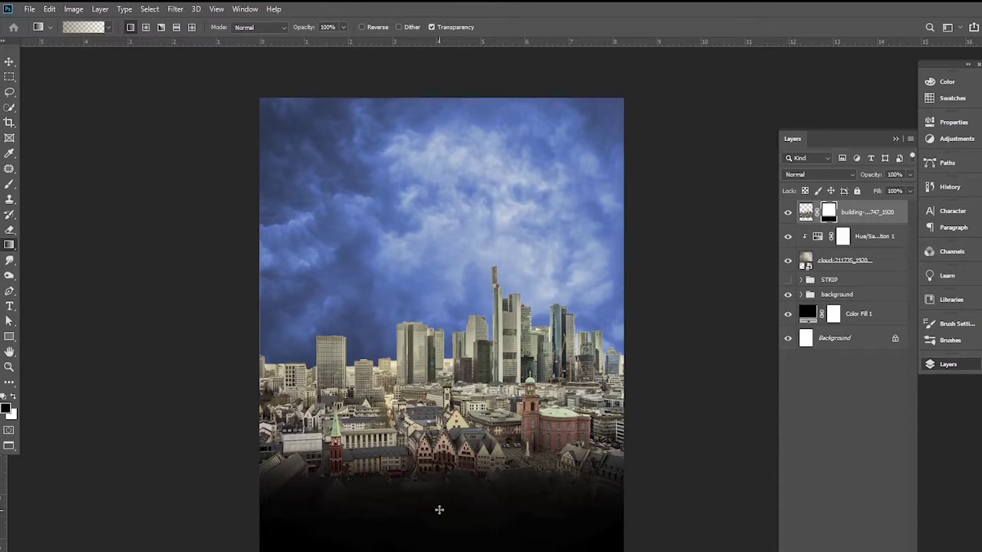
{"action": "left_click_drag", "start_coordinate": [439, 509], "coordinate": [441, 384]}
Select the cloud layer with the Move tool
{"action": "left_click", "coordinate": [9, 62]}
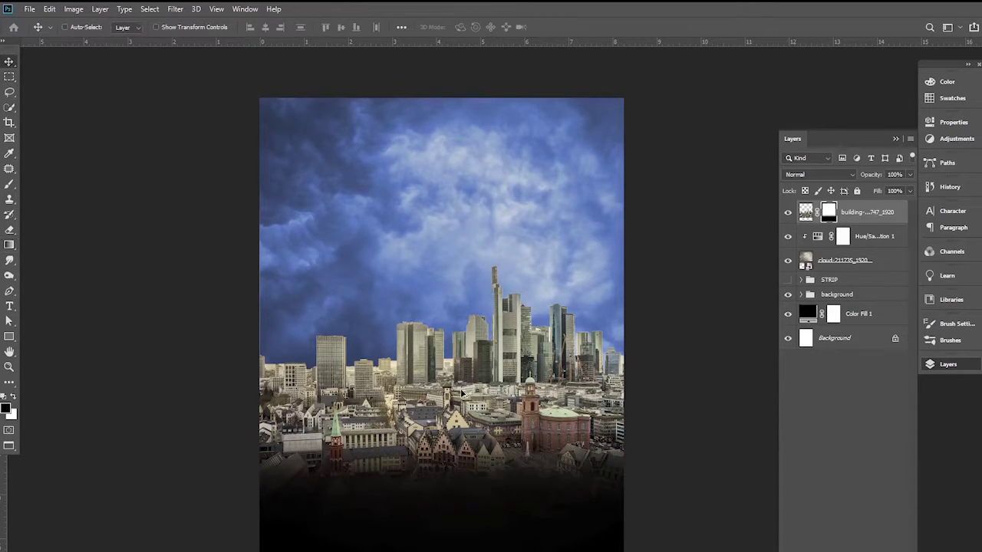
{"action": "scroll", "coordinate": [454, 352], "scroll_direction": "down", "scroll_amount": 2}
{"action": "scroll", "coordinate": [455, 351], "scroll_direction": "up", "scroll_amount": 2}
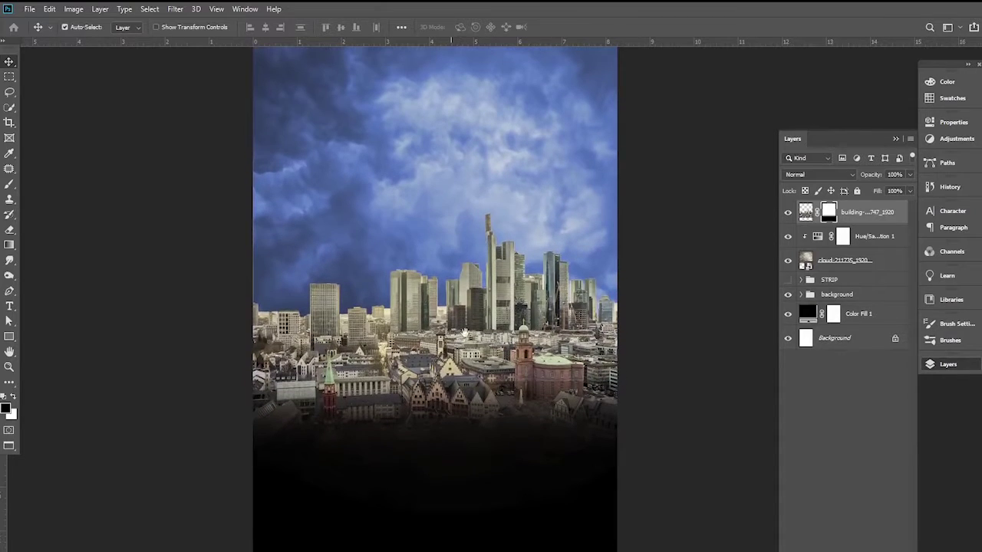
{"action": "scroll", "coordinate": [462, 334], "scroll_direction": "up", "scroll_amount": 1}
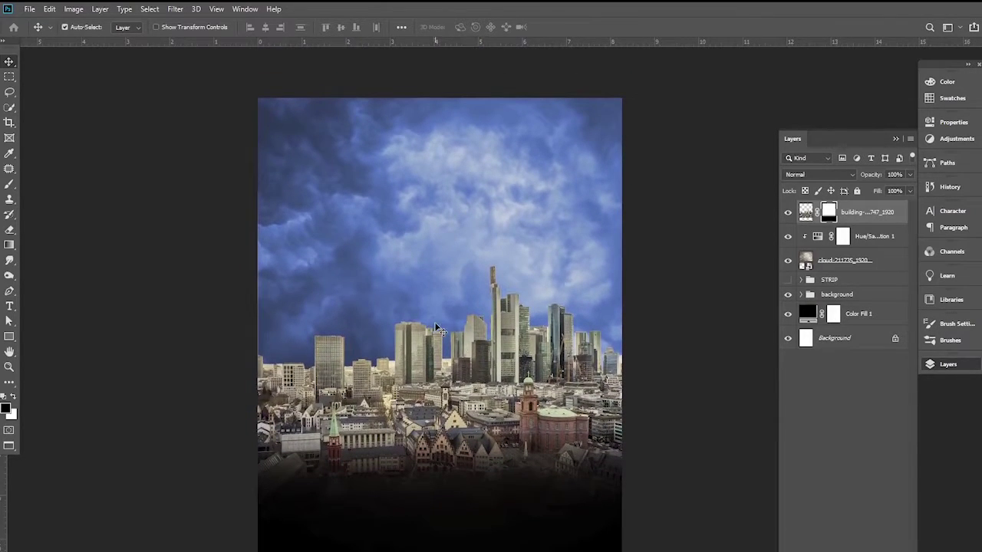
{"action": "left_click", "coordinate": [434, 310]}
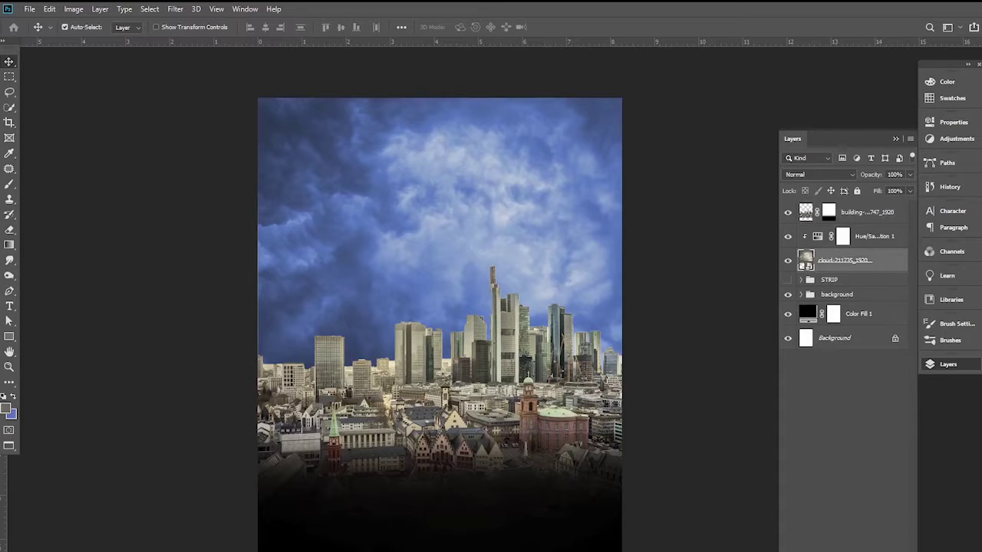
Add a new empty Layer 8 above the building layer
{"action": "left_click", "coordinate": [788, 261]}
{"action": "left_click", "coordinate": [857, 214]}
{"action": "key", "text": "ctrl+shift+alt+n"}
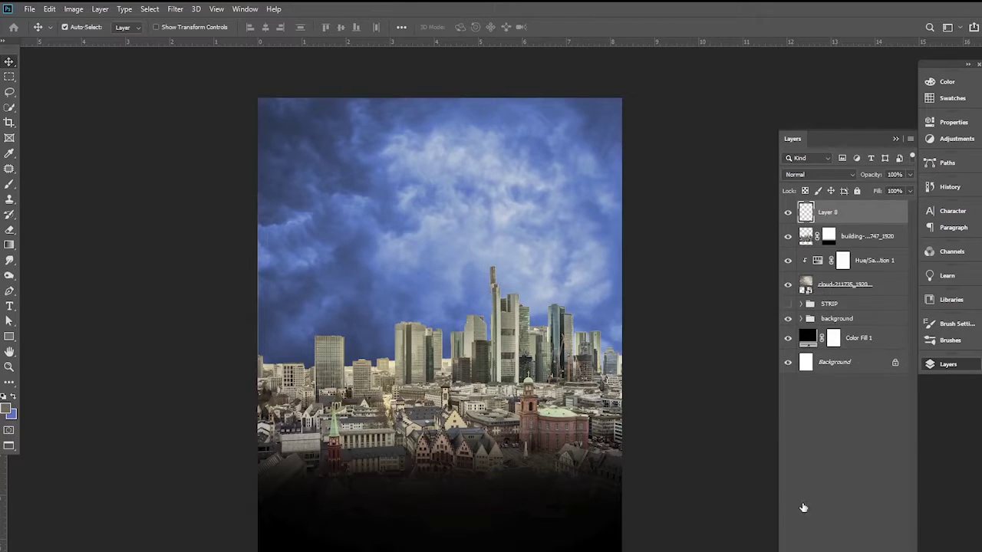
Paint faint sampled sky-blue haze over the skyline with a 700 px, 0% hardness, 8% opacity brush
{"action": "left_click", "coordinate": [9, 184]}
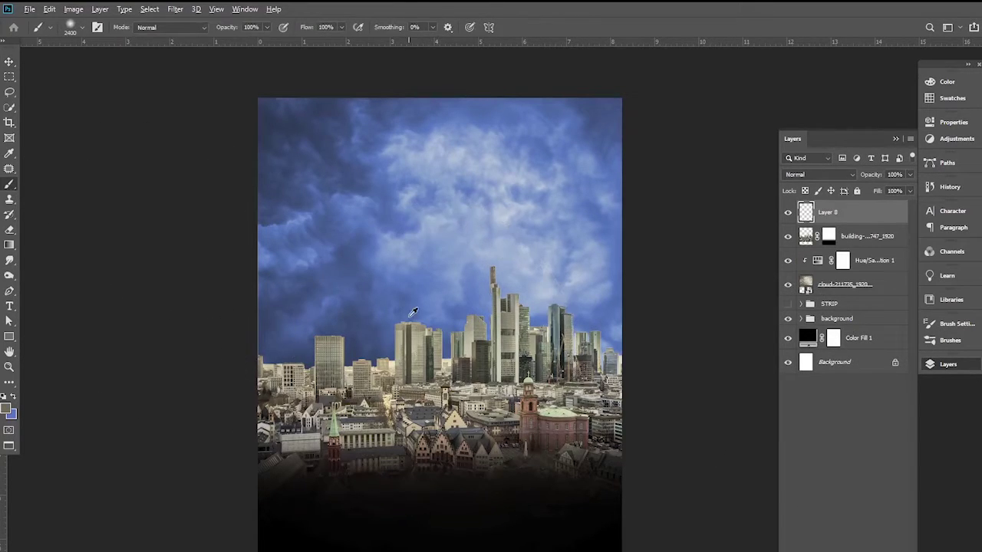
{"action": "left_click", "coordinate": [435, 301], "text": "alt"}
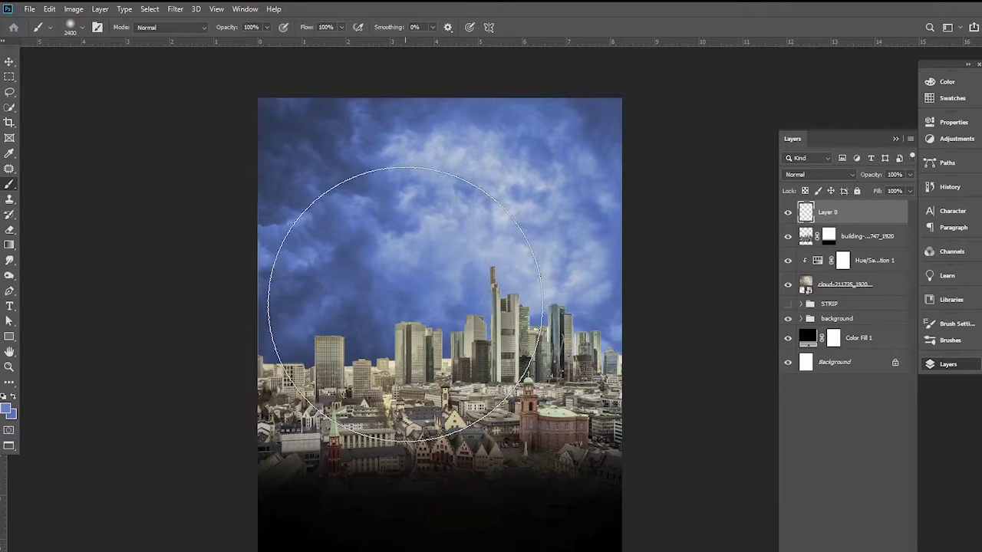
{"action": "key", "text": "bracketleft"}
{"action": "key", "text": "bracketleft"}
{"action": "key", "text": "bracketleft"}
{"action": "key", "text": "bracketleft"}
{"action": "key", "text": "bracketleft"}
{"action": "key", "text": "bracketleft"}
{"action": "key", "text": "bracketleft"}
{"action": "key", "text": "bracketleft"}
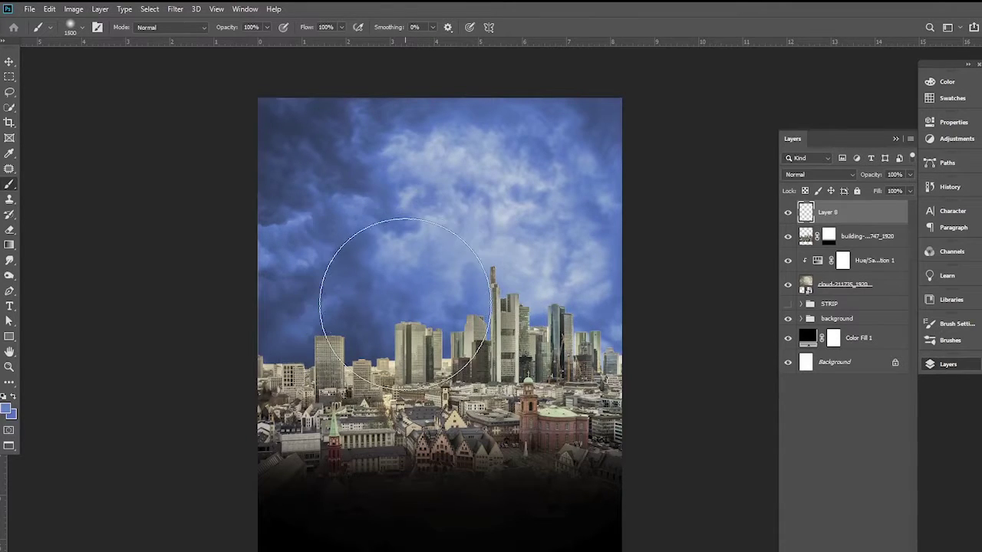
{"action": "key", "text": "bracketleft"}
{"action": "key", "text": "bracketleft"}
{"action": "key", "text": "bracketleft"}
{"action": "key", "text": "bracketleft"}
{"action": "key", "text": "bracketleft"}
{"action": "key", "text": "bracketleft"}
{"action": "key", "text": "bracketleft"}
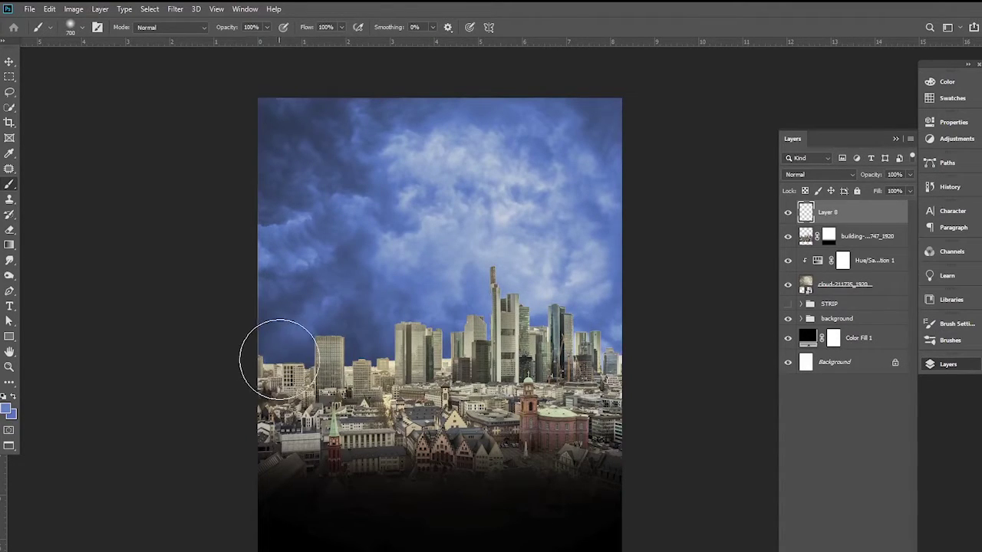
{"action": "right_click", "coordinate": [393, 349]}
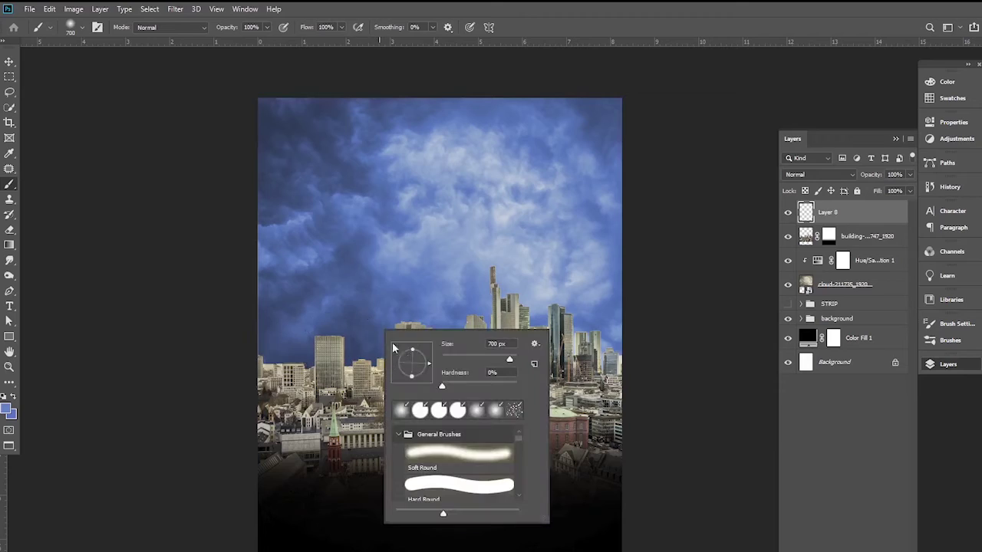
{"action": "left_click", "coordinate": [431, 387]}
{"action": "left_click_drag", "start_coordinate": [221, 27], "coordinate": [164, 32]}
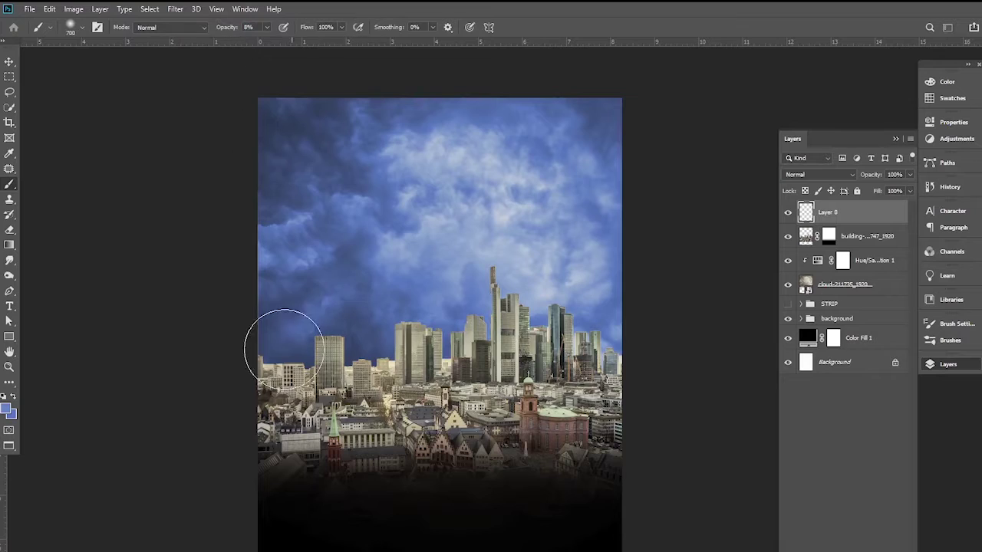
{"action": "mouse_move", "coordinate": [285, 344]}
{"action": "left_mouse_down"}
{"action": "mouse_move", "coordinate": [403, 354]}
{"action": "mouse_move", "coordinate": [460, 325]}
{"action": "mouse_move", "coordinate": [465, 307]}
{"action": "mouse_move", "coordinate": [645, 355]}
{"action": "mouse_move", "coordinate": [241, 359]}
{"action": "mouse_move", "coordinate": [292, 345]}
{"action": "mouse_move", "coordinate": [501, 326]}
{"action": "mouse_move", "coordinate": [499, 306]}
{"action": "mouse_move", "coordinate": [665, 368]}
{"action": "left_mouse_up"}
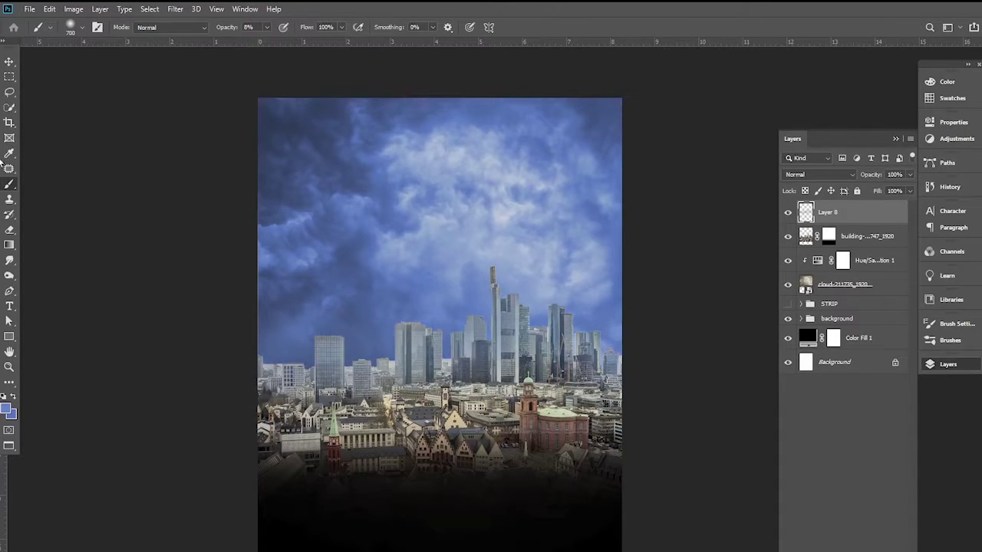
{"action": "left_click", "coordinate": [9, 61]}
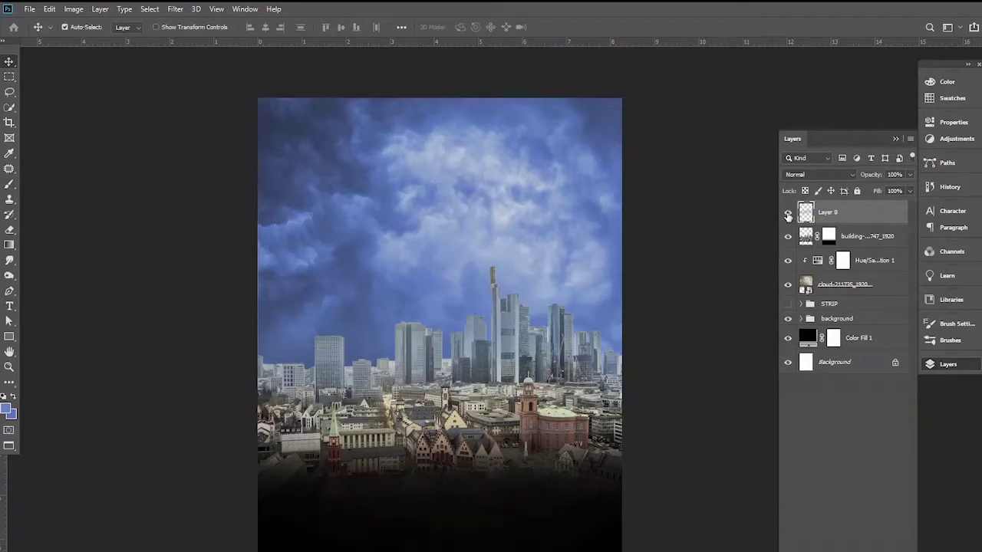
Set Layer 8 to Multiply blending and toggle it to compare
{"action": "left_click", "coordinate": [788, 214]}
{"action": "left_click", "coordinate": [841, 174]}
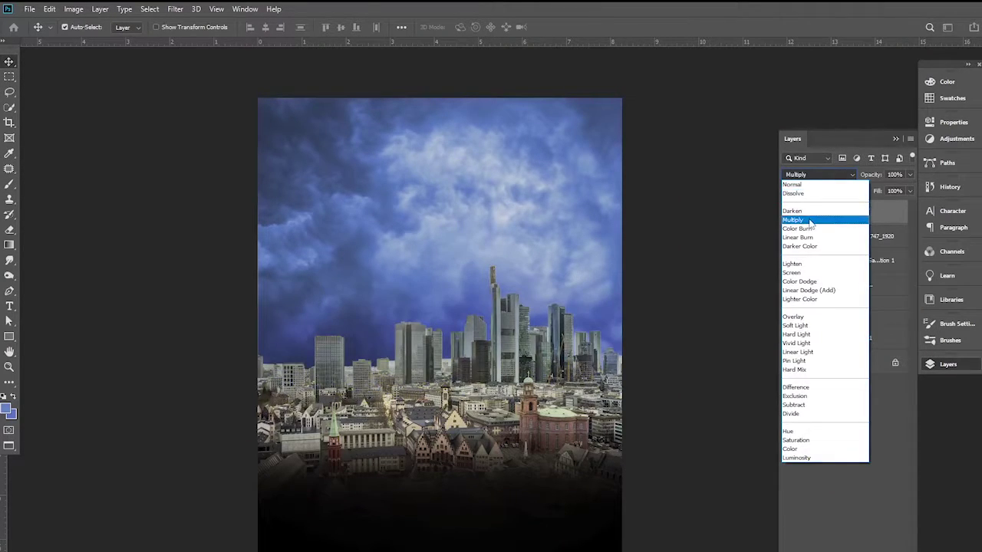
{"action": "left_click", "coordinate": [809, 223]}
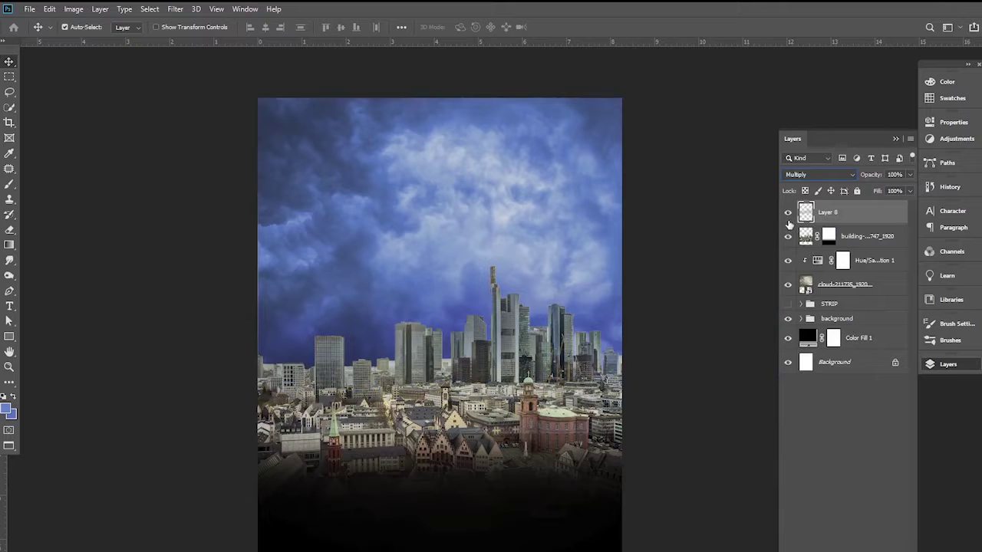
{"action": "left_click", "coordinate": [787, 213]}
{"action": "key", "text": "ctrl+minus"}
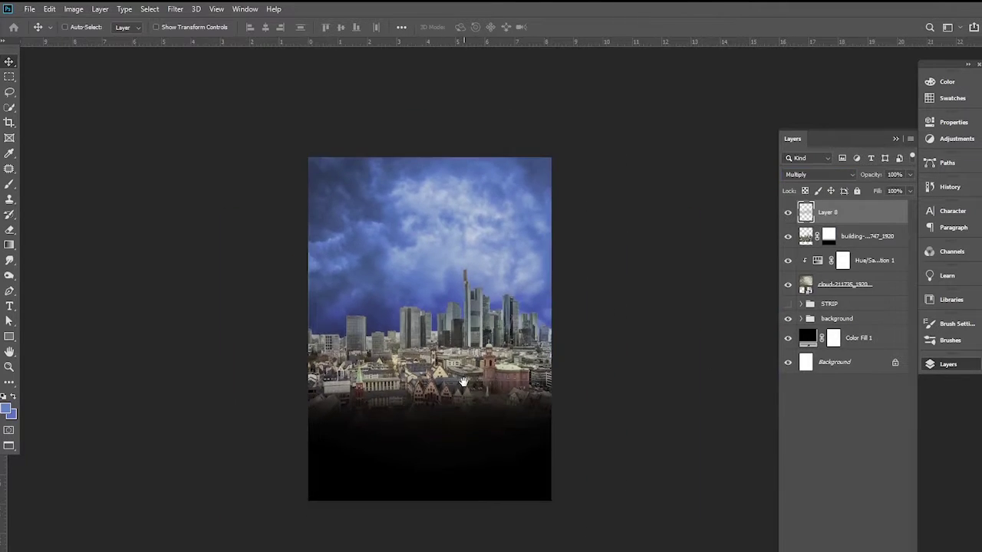
{"action": "key", "text": "ctrl+plus"}
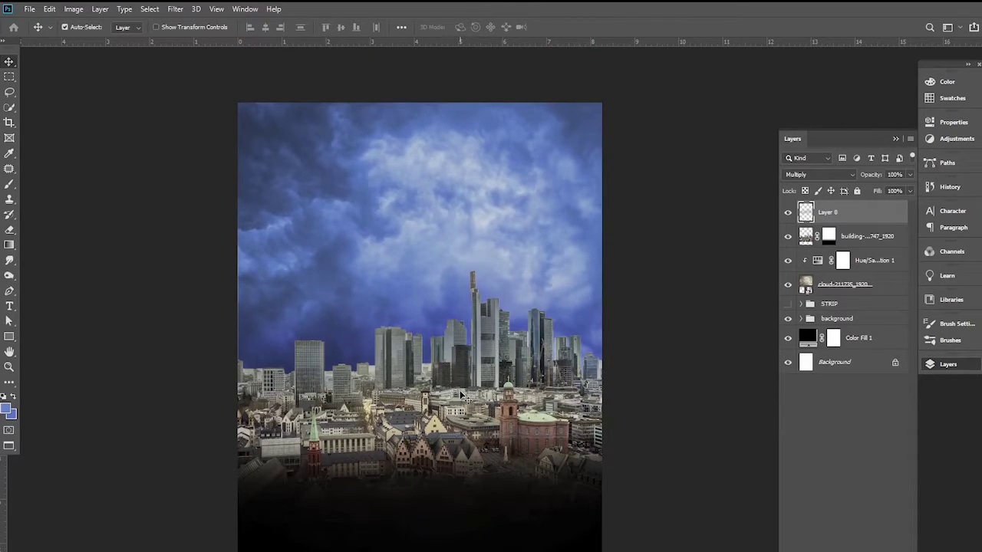
Select the city buildings layer and toggle its visibility to compare
{"action": "scroll", "coordinate": [457, 372], "scroll_direction": "down", "scroll_amount": 1}
{"action": "scroll", "coordinate": [443, 338], "scroll_direction": "up", "scroll_amount": 1}
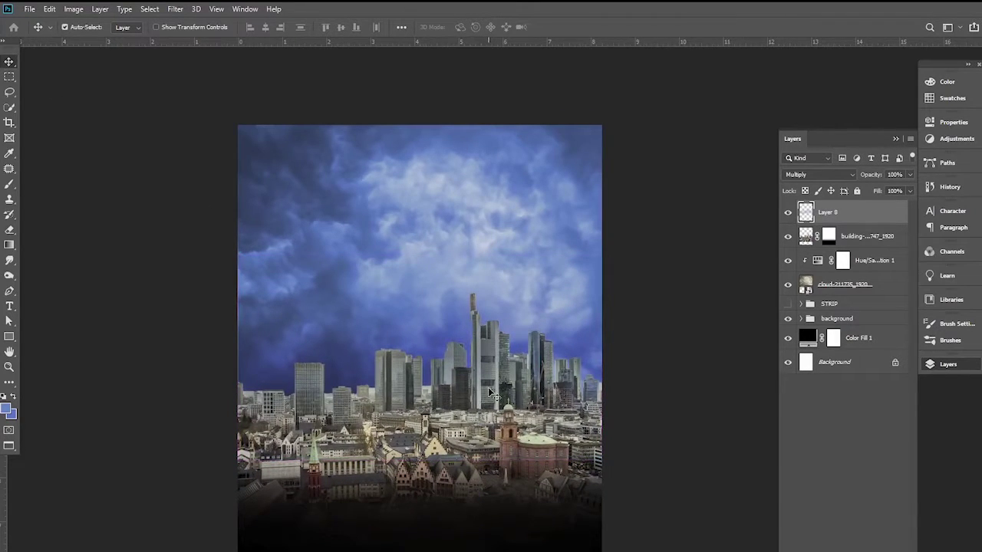
{"action": "left_click", "coordinate": [868, 241]}
{"action": "left_click", "coordinate": [788, 237]}
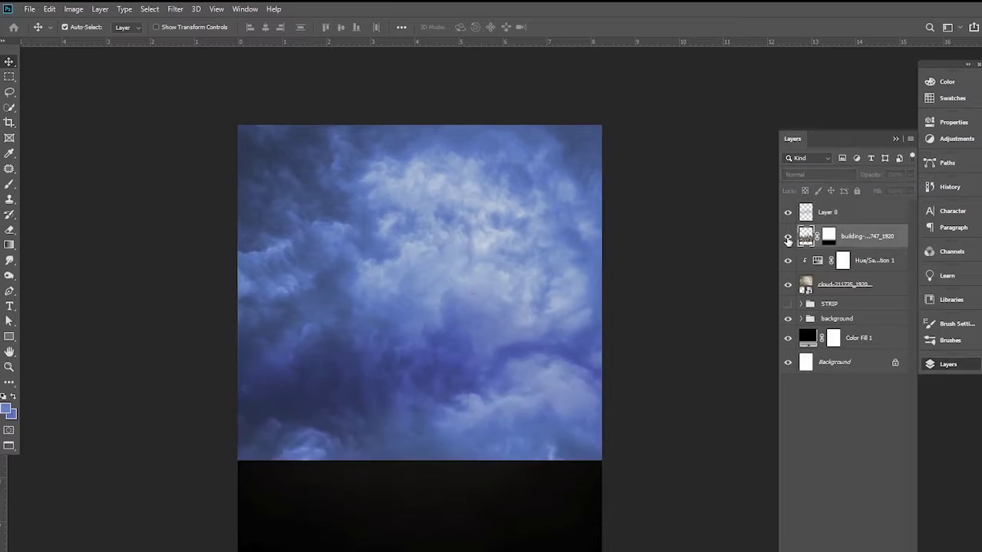
Add a Levels adjustment clipped to the city layer, with black input 33 and white input 254
{"action": "left_click", "coordinate": [876, 547]}
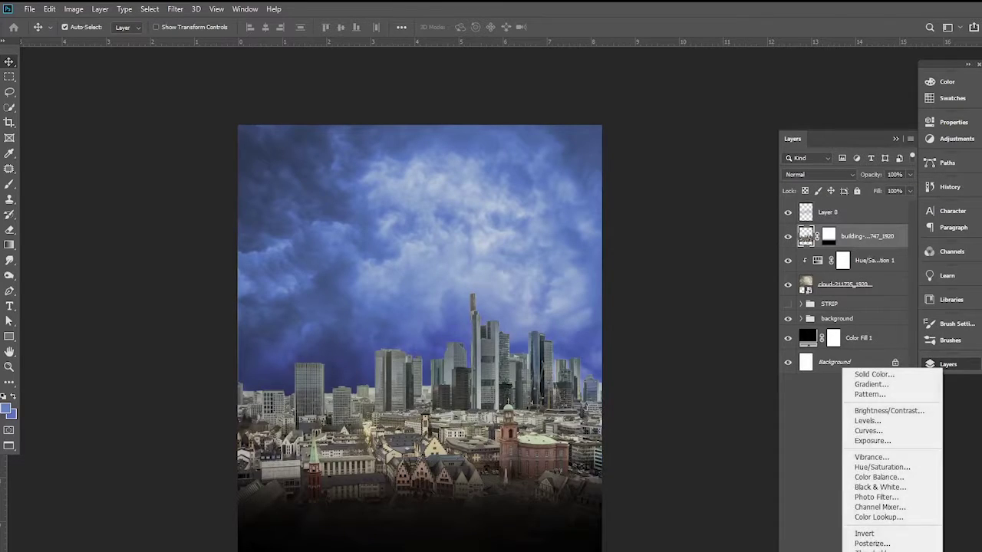
{"action": "left_click", "coordinate": [874, 419]}
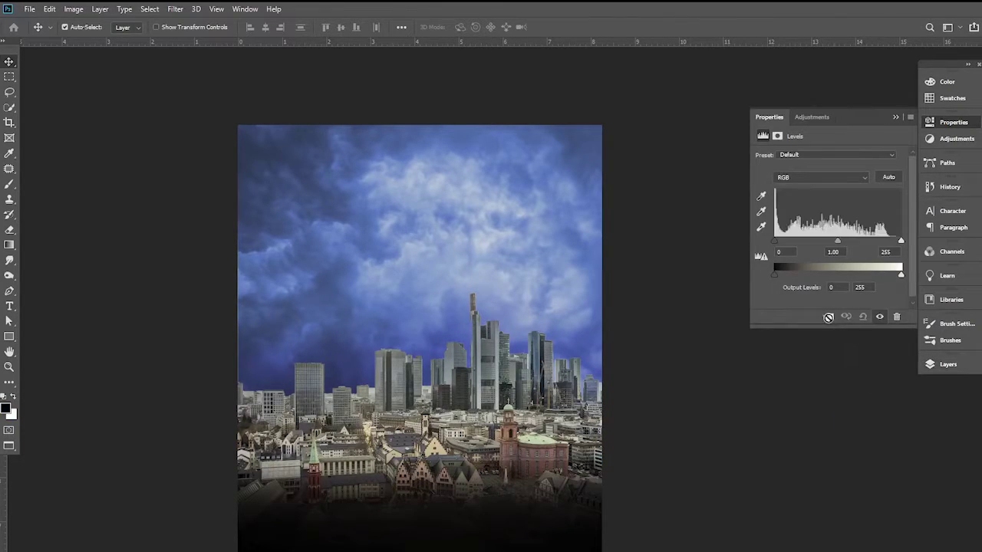
{"action": "left_click", "coordinate": [828, 317]}
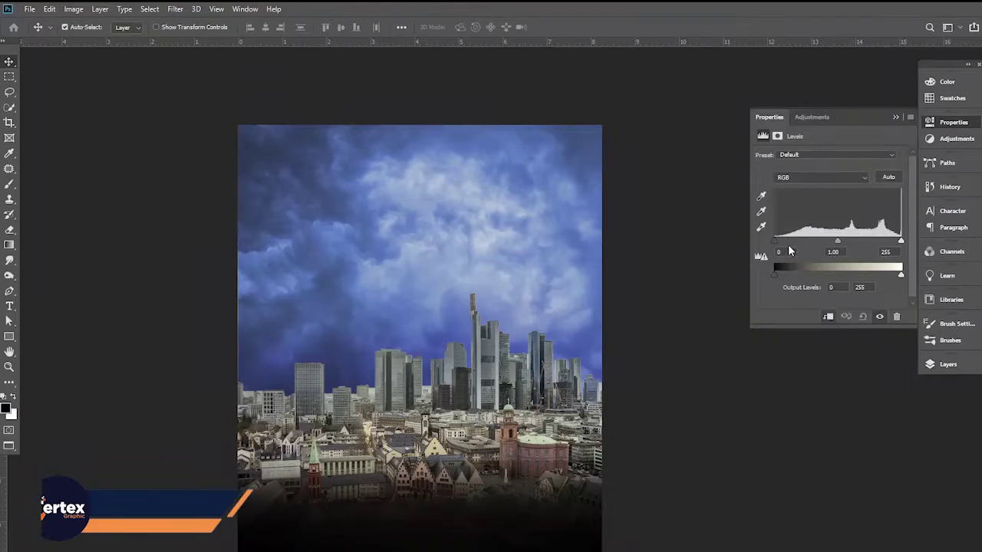
{"action": "left_click_drag", "start_coordinate": [777, 246], "coordinate": [790, 246]}
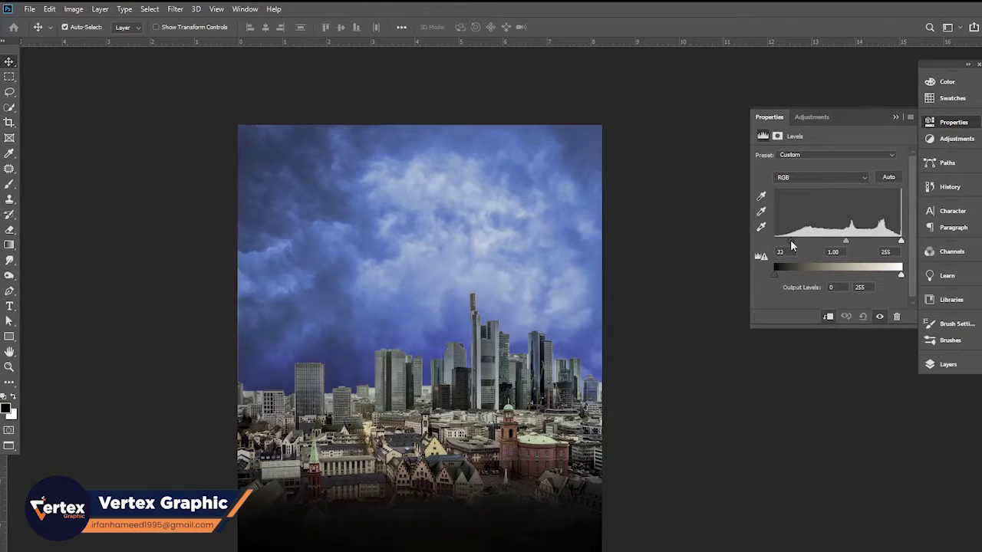
{"action": "left_click_drag", "start_coordinate": [901, 244], "coordinate": [901, 246]}
{"action": "left_click", "coordinate": [895, 119]}
{"action": "left_click", "coordinate": [943, 364]}
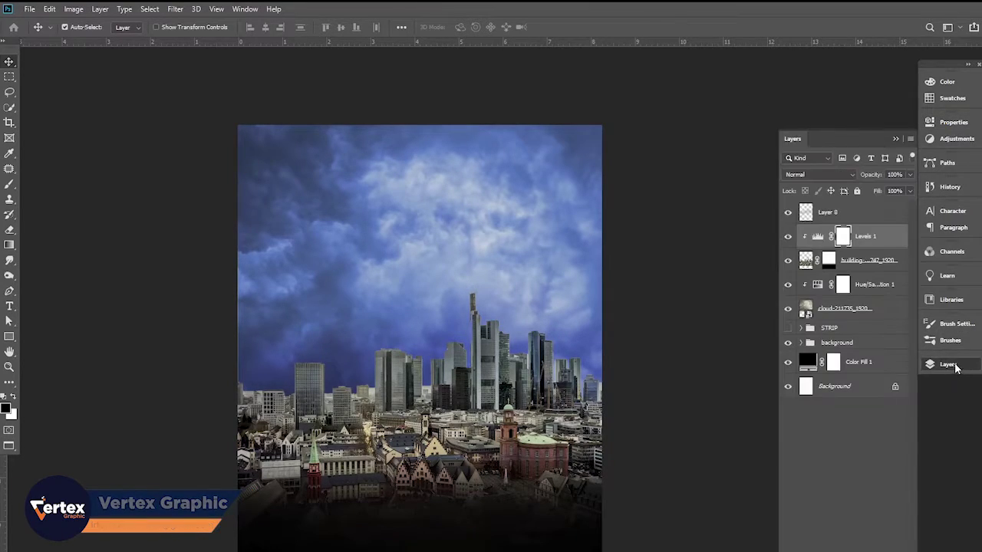
Add a Vibrance adjustment layer with Vibrance -44 and Saturation +11
{"action": "left_click", "coordinate": [844, 549]}
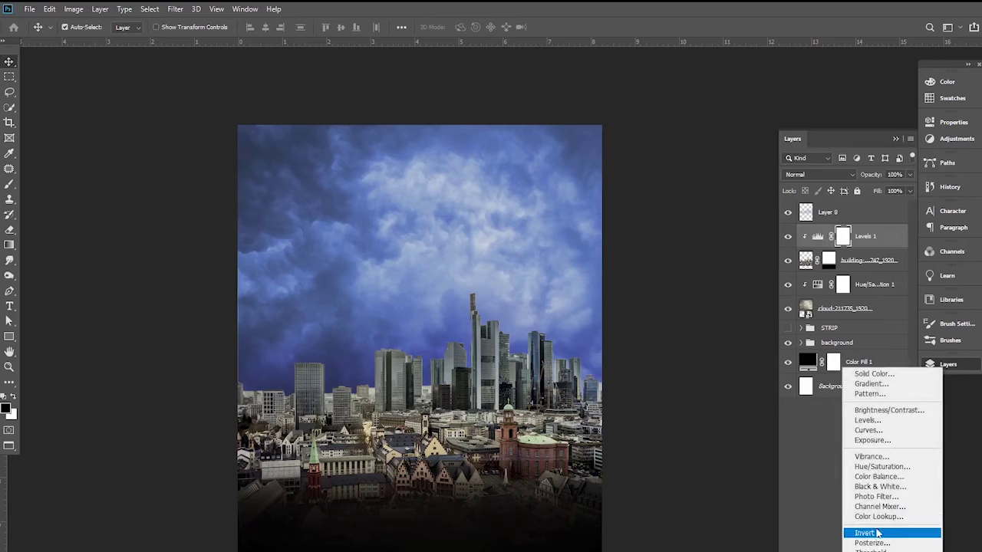
{"action": "left_click", "coordinate": [882, 458]}
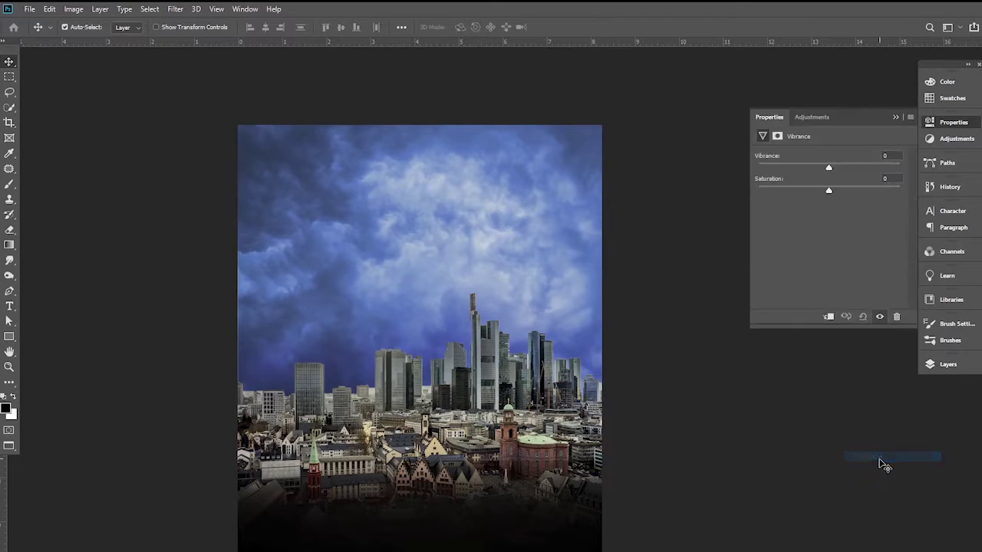
{"action": "mouse_move", "coordinate": [817, 171]}
{"action": "left_mouse_down"}
{"action": "mouse_move", "coordinate": [799, 176]}
{"action": "mouse_move", "coordinate": [855, 194]}
{"action": "mouse_move", "coordinate": [841, 194]}
{"action": "left_mouse_up"}
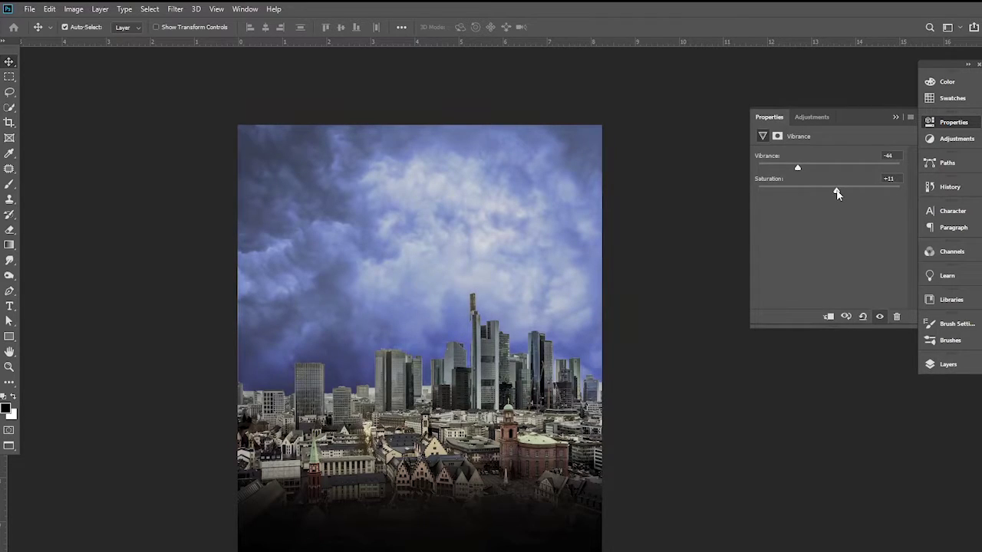
{"action": "left_click", "coordinate": [891, 116]}
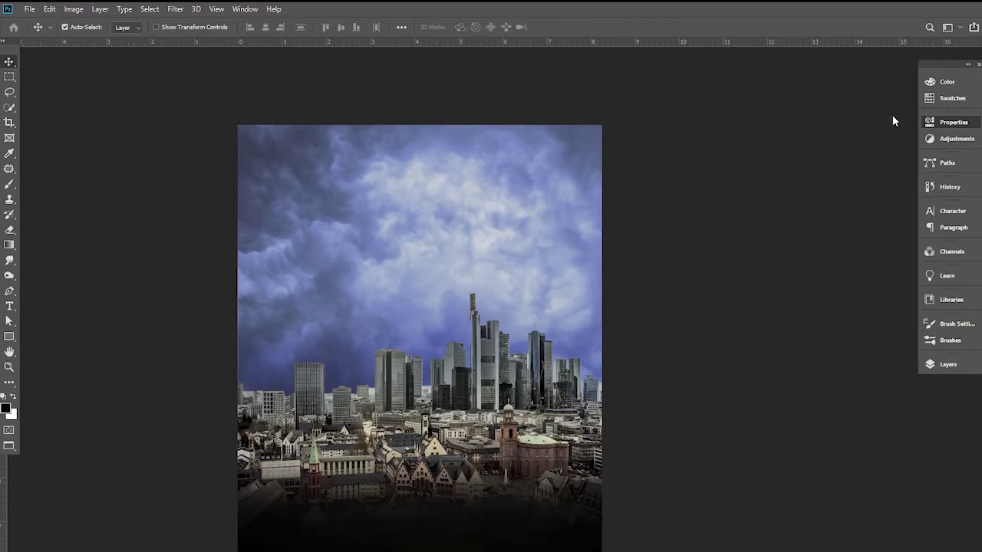
{"action": "left_click", "coordinate": [963, 364]}
Toggle the Levels 1 and Vibrance 2 layers' visibility to compare the colours
{"action": "left_click", "coordinate": [788, 260]}
{"action": "left_click", "coordinate": [788, 261]}
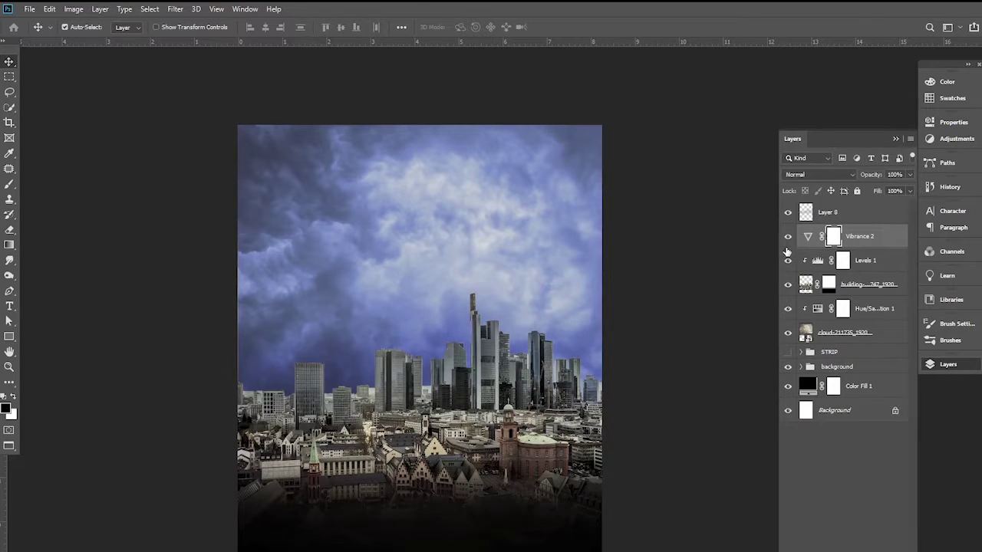
{"action": "left_click", "coordinate": [787, 236]}
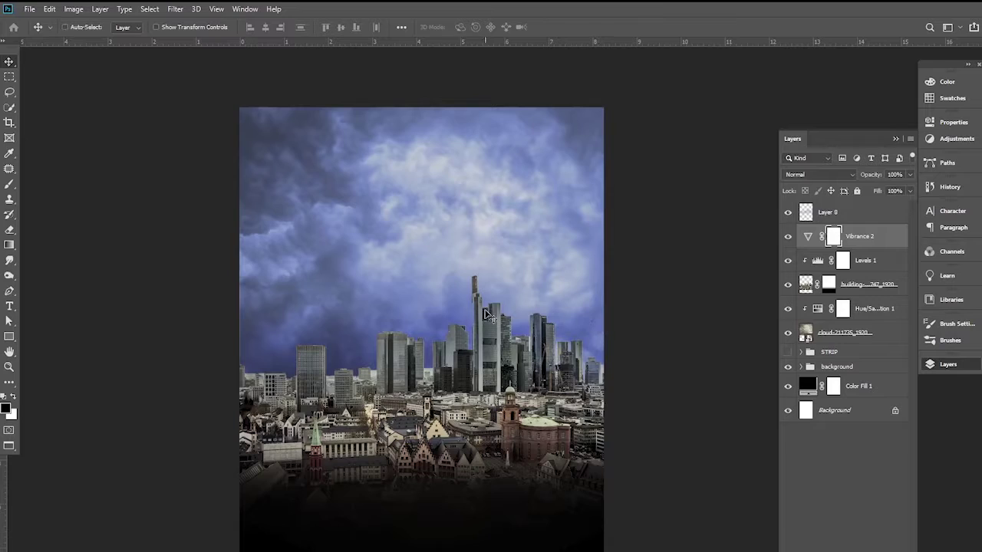
{"action": "scroll", "coordinate": [484, 315], "scroll_direction": "down", "scroll_amount": 2}
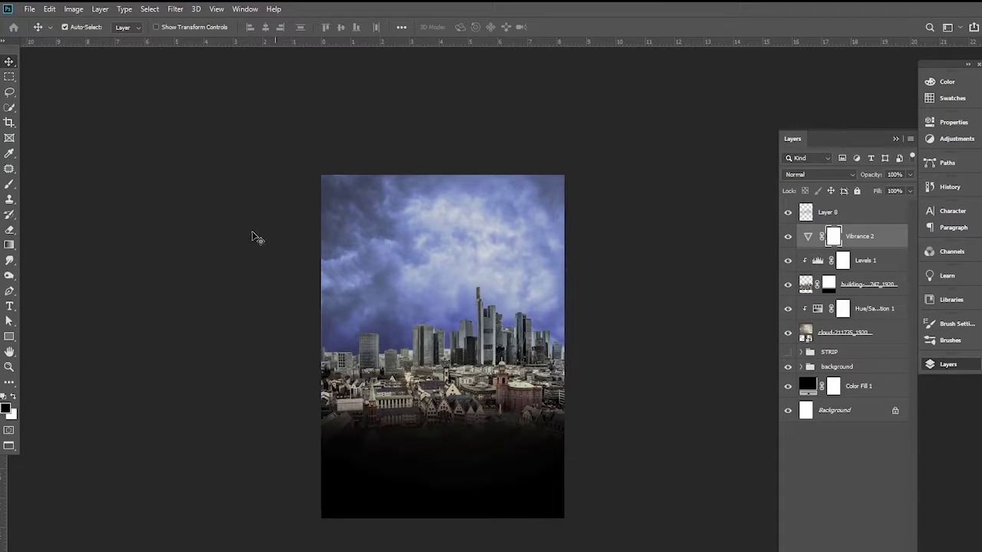
{"action": "scroll", "coordinate": [537, 310], "scroll_direction": "up", "scroll_amount": 2}
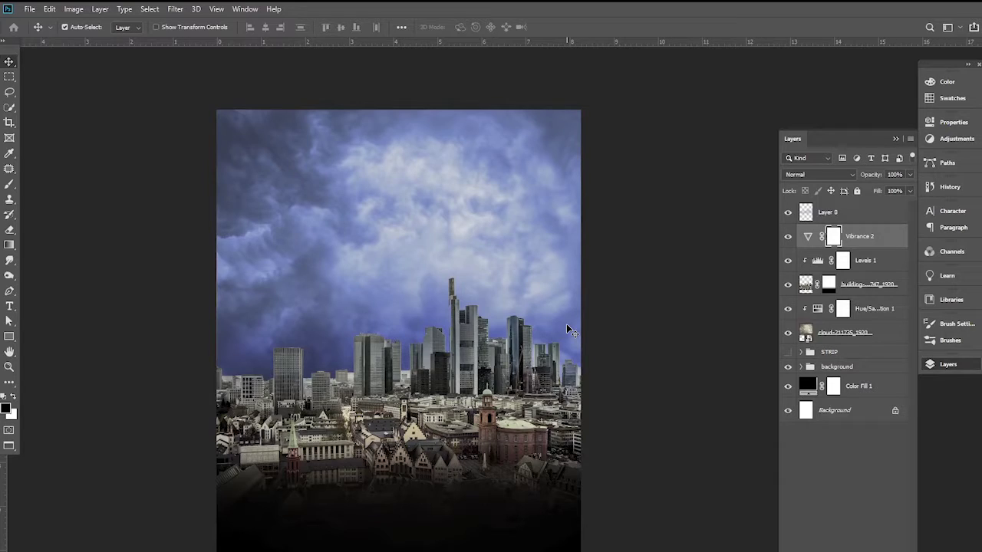
Convert the layers from Layer 8 down to the clouds into one smart object, Layer 8
{"action": "left_click", "coordinate": [874, 310]}
{"action": "left_click", "coordinate": [858, 342]}
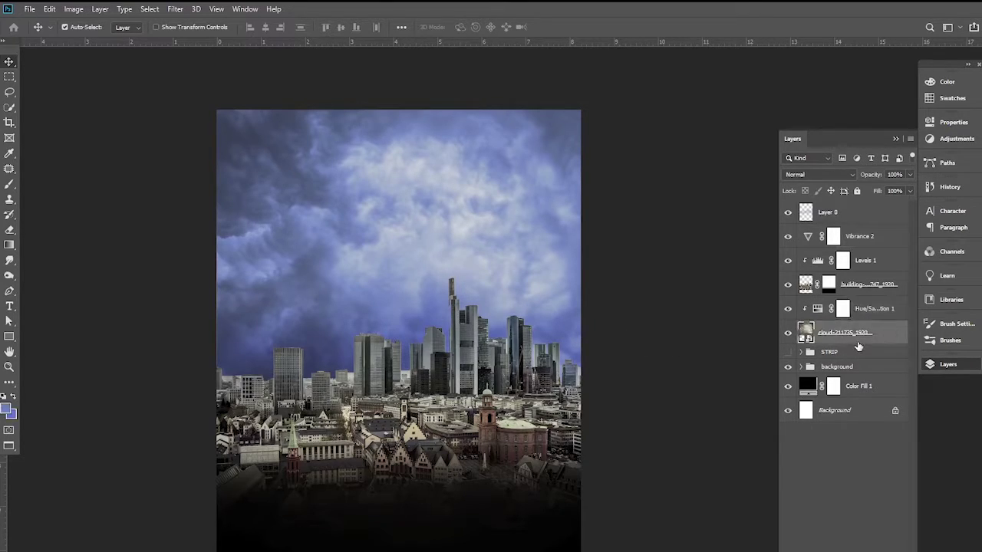
{"action": "left_click", "coordinate": [864, 220], "text": "shift"}
{"action": "right_click", "coordinate": [867, 243]}
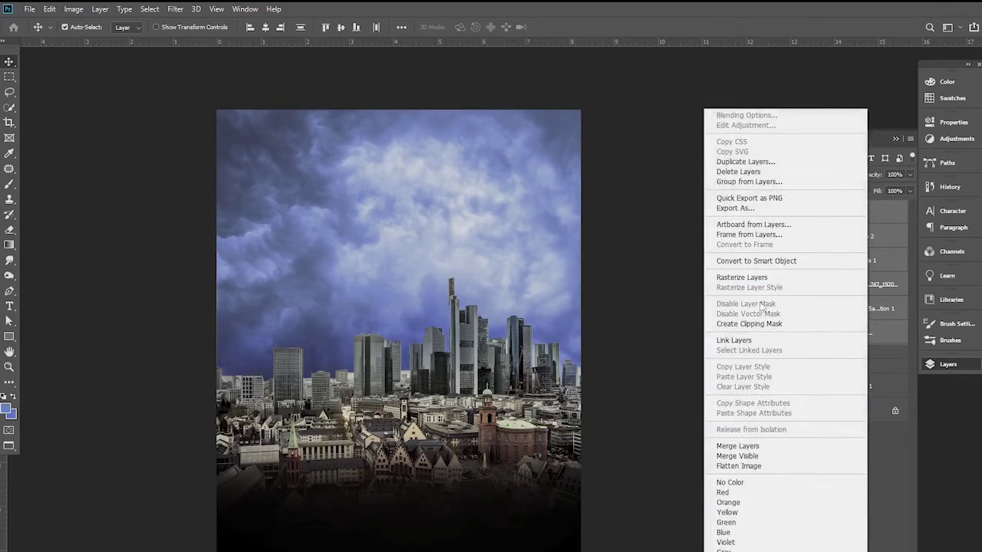
{"action": "left_click", "coordinate": [755, 261]}
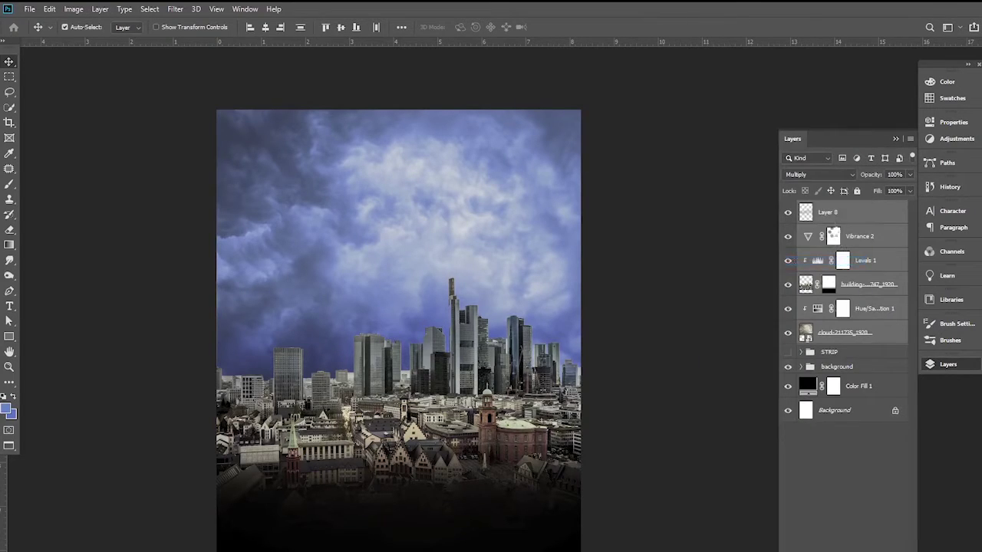
{"action": "left_click", "coordinate": [787, 213]}
{"action": "left_click", "coordinate": [788, 212]}
Pan the poster slightly and toggle Layer 8's visibility to check its contribution
{"action": "scroll", "coordinate": [427, 283], "scroll_direction": "down", "scroll_amount": 2}
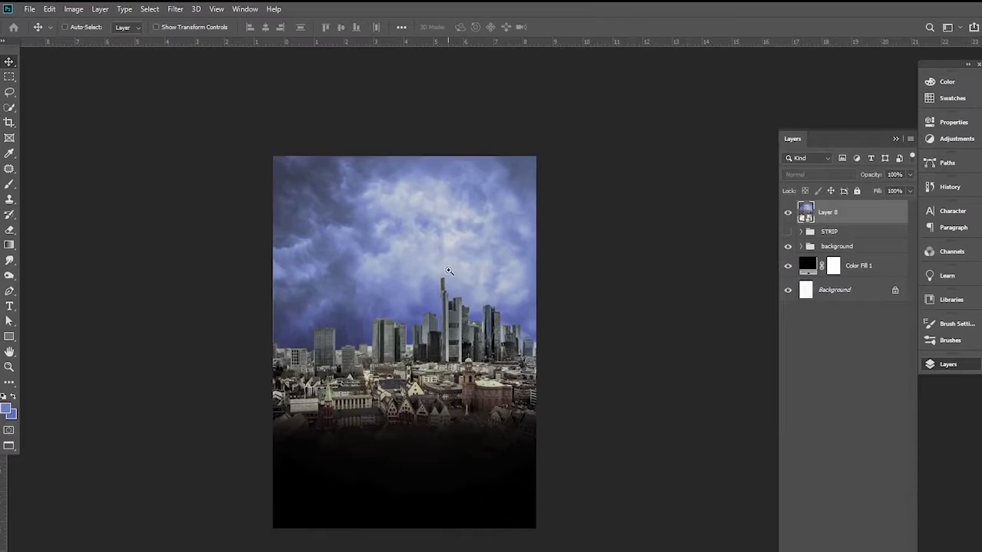
{"action": "scroll", "coordinate": [466, 259], "scroll_direction": "up", "scroll_amount": 2}
{"action": "left_click_drag", "start_coordinate": [477, 237], "coordinate": [481, 245]}
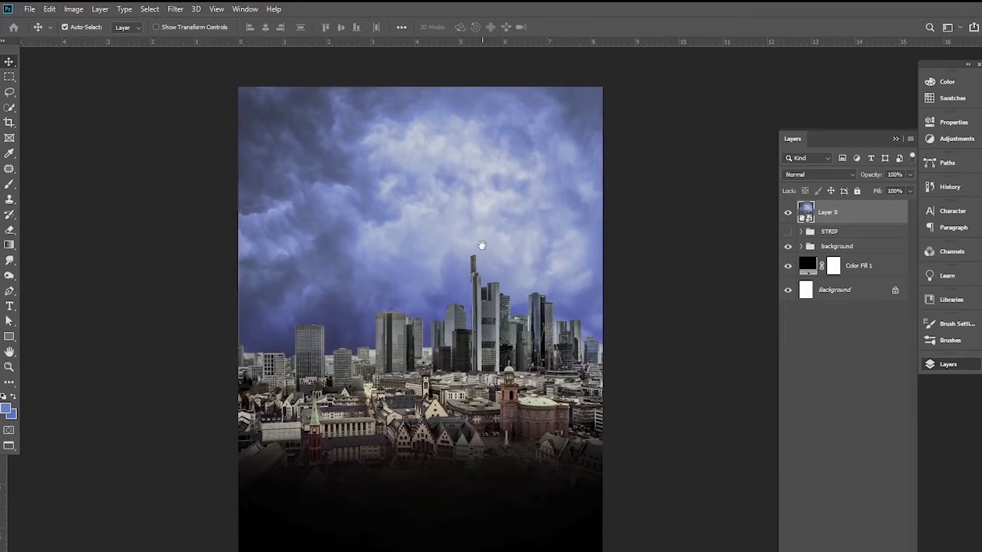
{"action": "left_click", "coordinate": [789, 214]}
Show the STRIP group and clip Layer 8 into it, toggling the strips to compare
{"action": "left_click", "coordinate": [788, 232]}
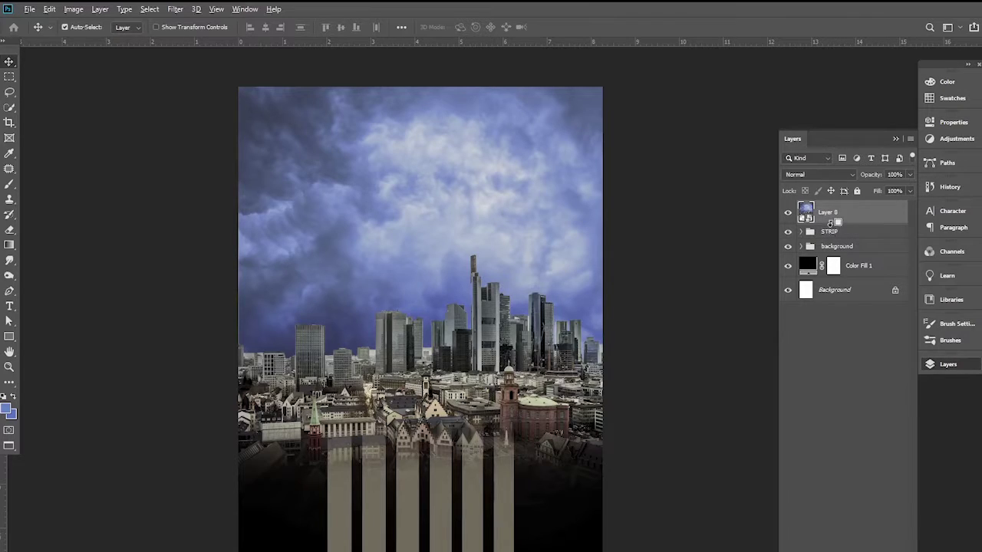
{"action": "left_click", "coordinate": [828, 228], "text": "alt"}
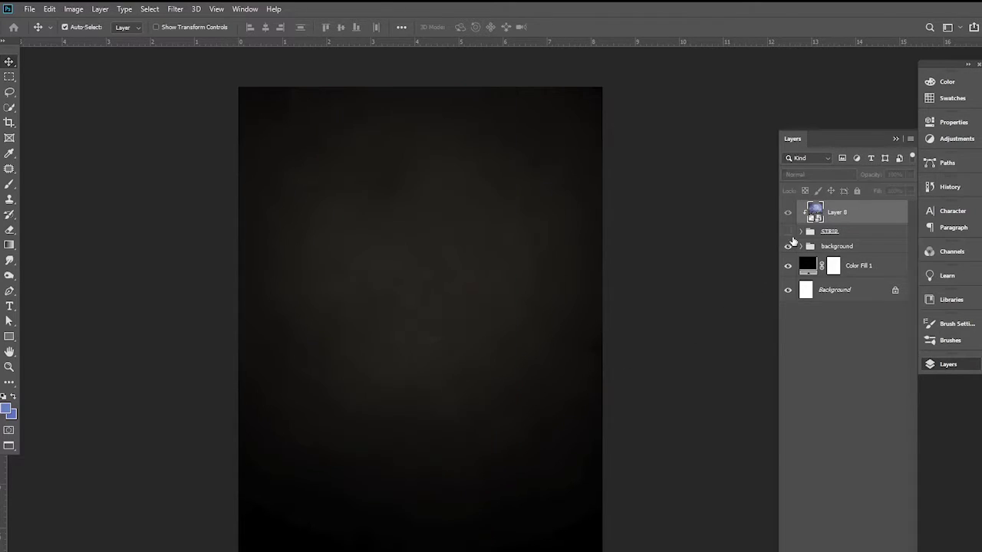
{"action": "left_click", "coordinate": [788, 232]}
{"action": "left_click", "coordinate": [800, 232]}
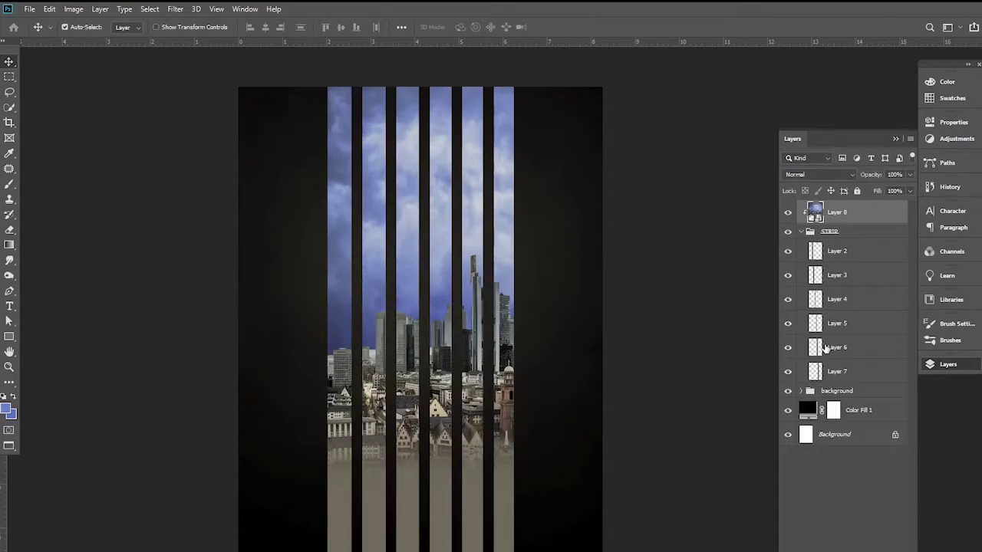
Select strip Layers 2–7 to inspect their options, then deselect and collapse the STRIP group
{"action": "left_click", "coordinate": [852, 371]}
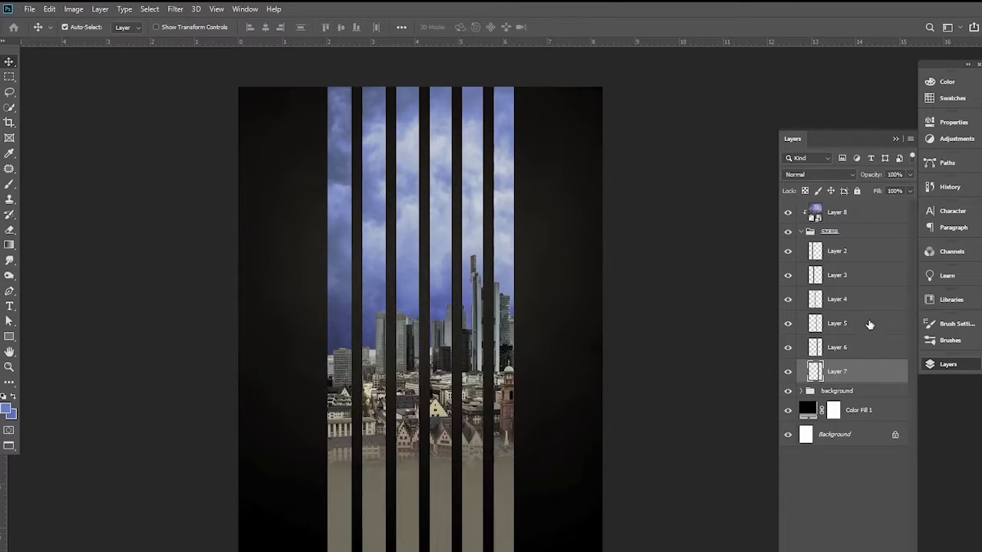
{"action": "left_click", "coordinate": [858, 253], "text": "shift"}
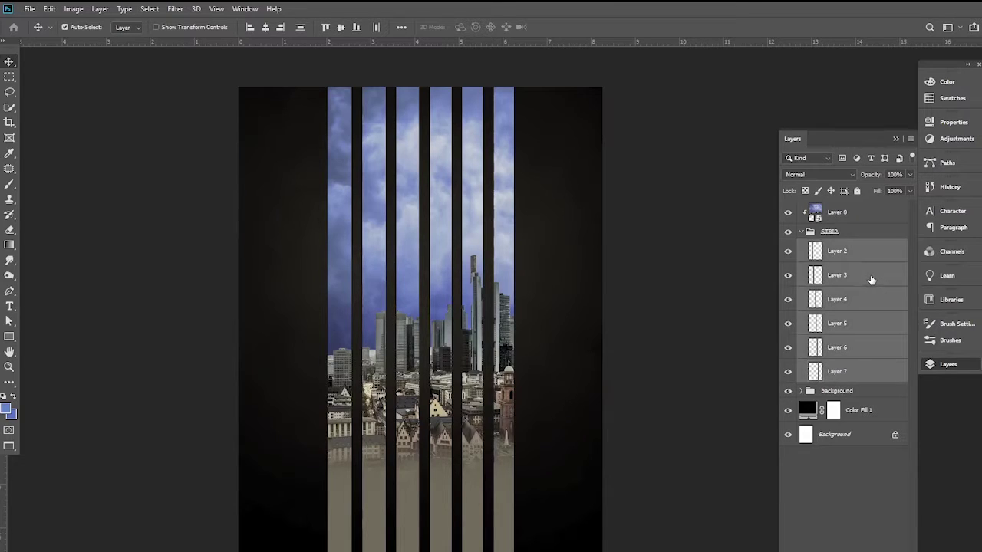
{"action": "right_click", "coordinate": [874, 265]}
{"action": "key", "text": "Escape"}
{"action": "right_click", "coordinate": [887, 261]}
{"action": "key", "text": "Escape"}
{"action": "left_click", "coordinate": [109, 153]}
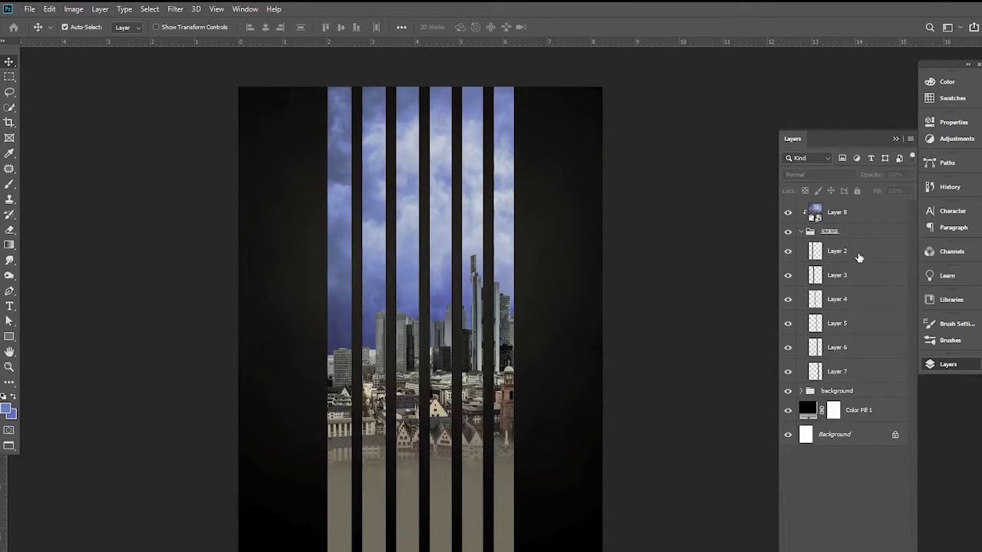
{"action": "left_click", "coordinate": [800, 231]}
Give the STRIP group a black Color Overlay layer style
{"action": "double_click", "coordinate": [882, 235]}
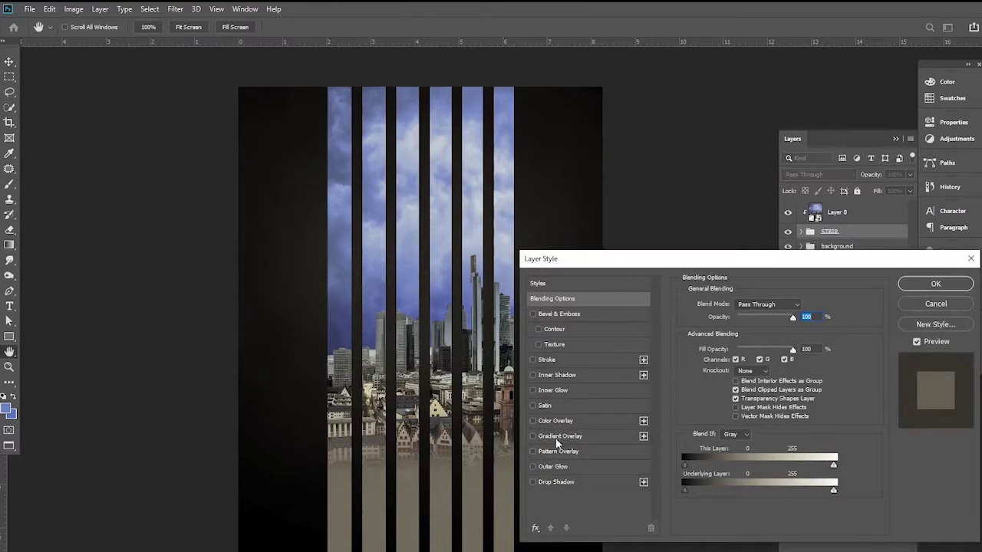
{"action": "left_click", "coordinate": [555, 421]}
{"action": "left_click", "coordinate": [803, 305]}
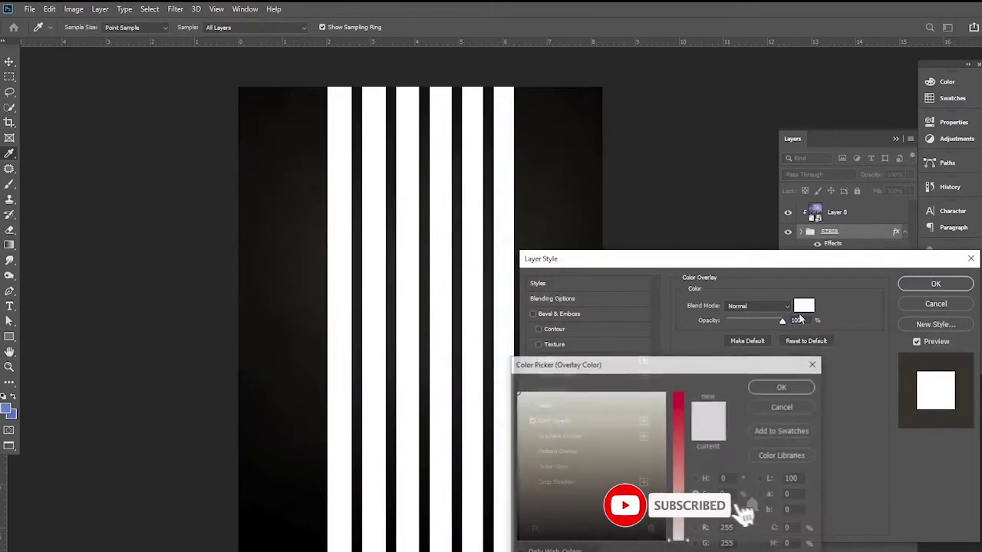
{"action": "left_click", "coordinate": [517, 540]}
{"action": "left_click", "coordinate": [770, 391]}
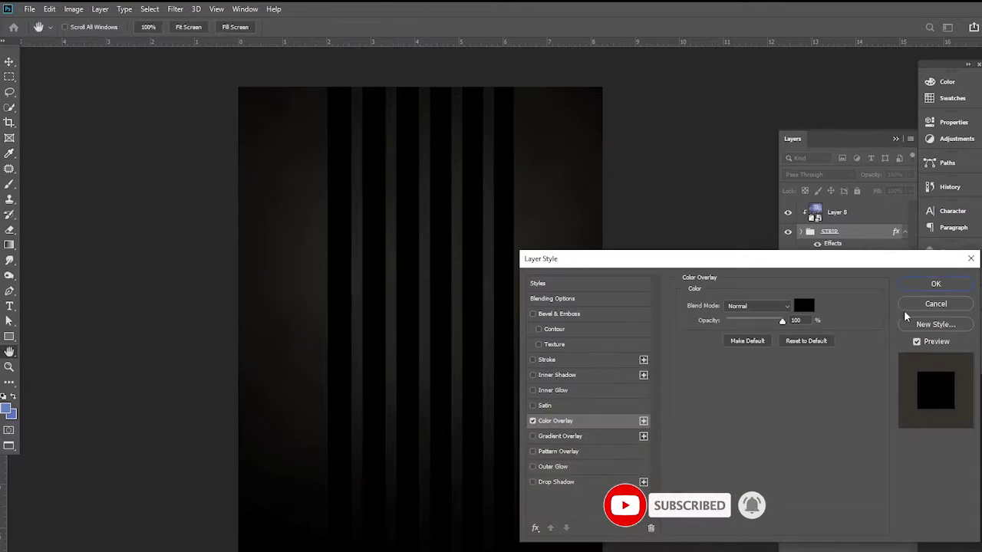
{"action": "left_click", "coordinate": [935, 284]}
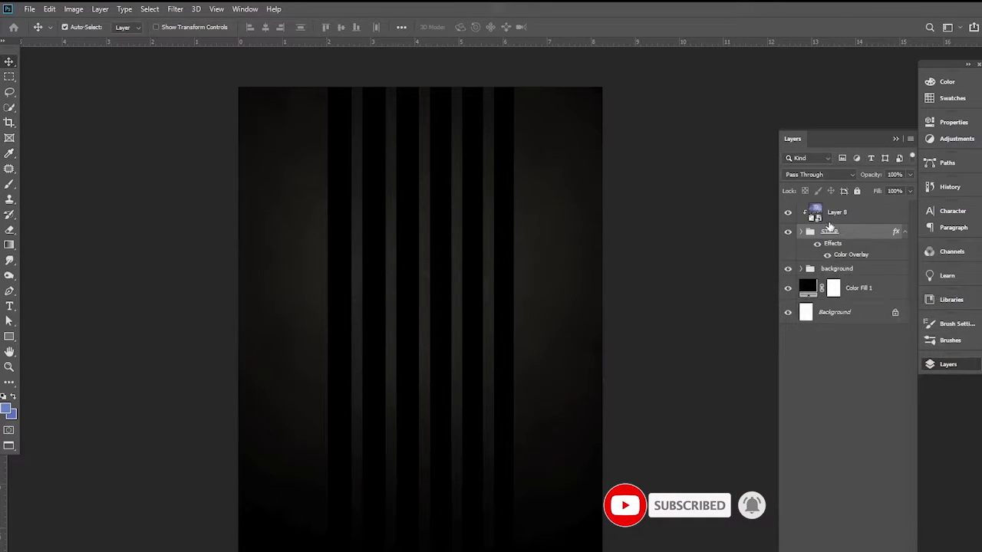
Delete the STRIP Color Overlay effect and clip Layer 8 back into the strips
{"action": "left_click", "coordinate": [828, 224], "text": "alt"}
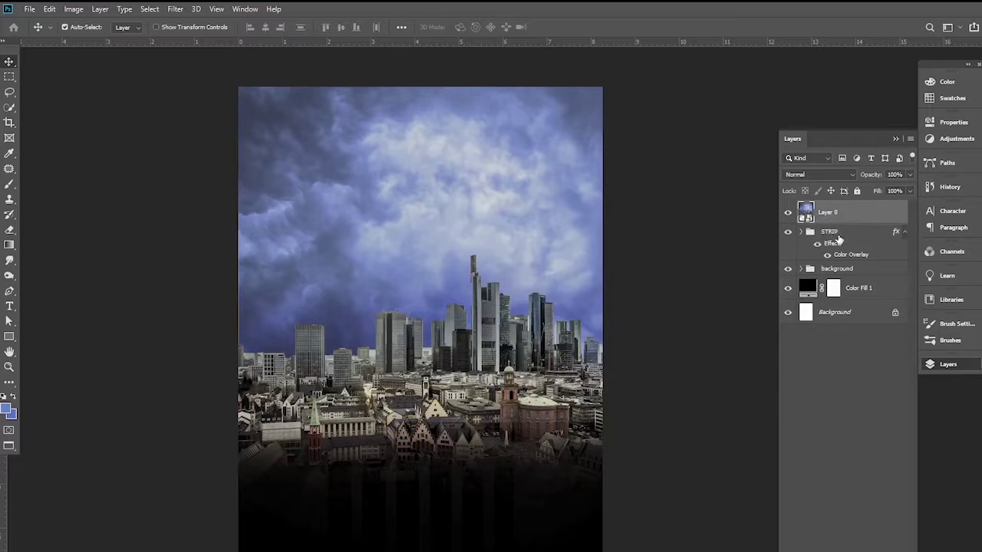
{"action": "left_click", "coordinate": [855, 256]}
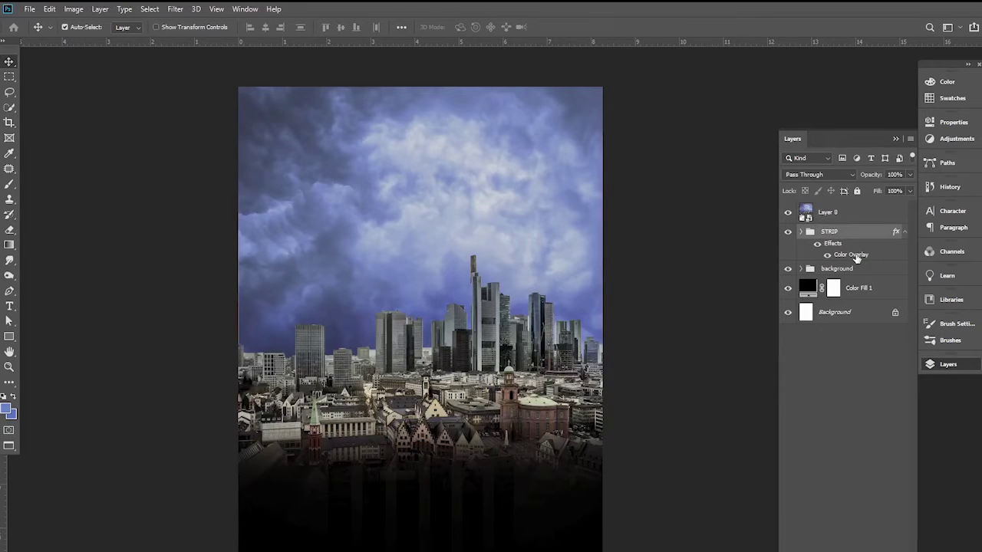
{"action": "left_click_drag", "start_coordinate": [858, 259], "coordinate": [892, 546]}
{"action": "left_click", "coordinate": [839, 218]}
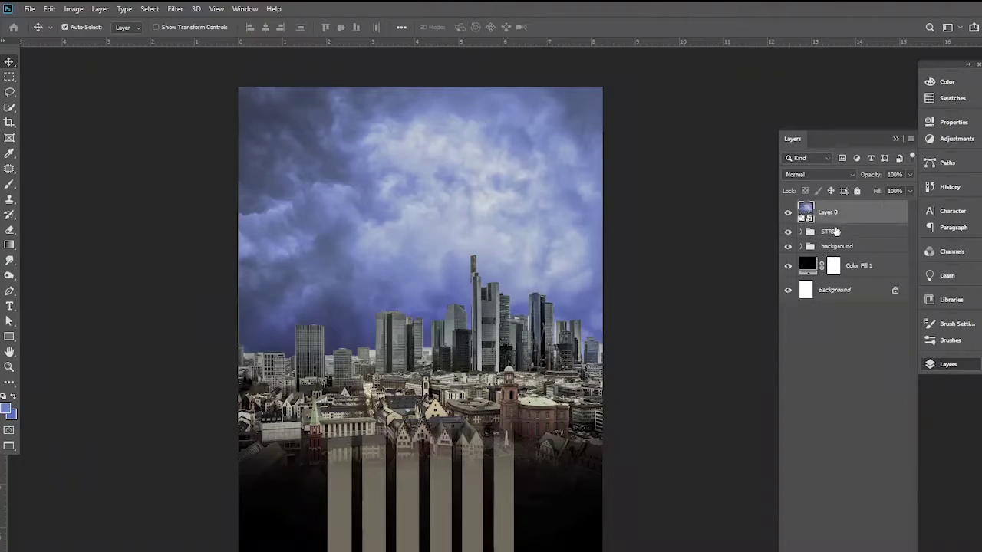
{"action": "left_click", "coordinate": [839, 222], "text": "alt"}
{"action": "mouse_move", "coordinate": [390, 239]}
{"action": "left_mouse_down"}
{"action": "mouse_move", "coordinate": [443, 289]}
{"action": "mouse_move", "coordinate": [443, 213]}
{"action": "mouse_move", "coordinate": [431, 303]}
{"action": "left_mouse_up"}
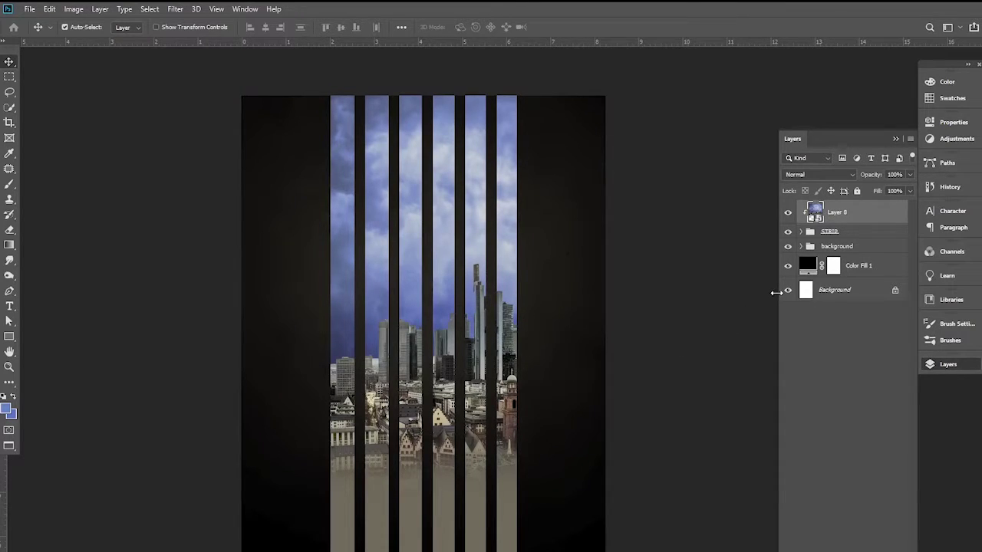
{"action": "left_click", "coordinate": [694, 345]}
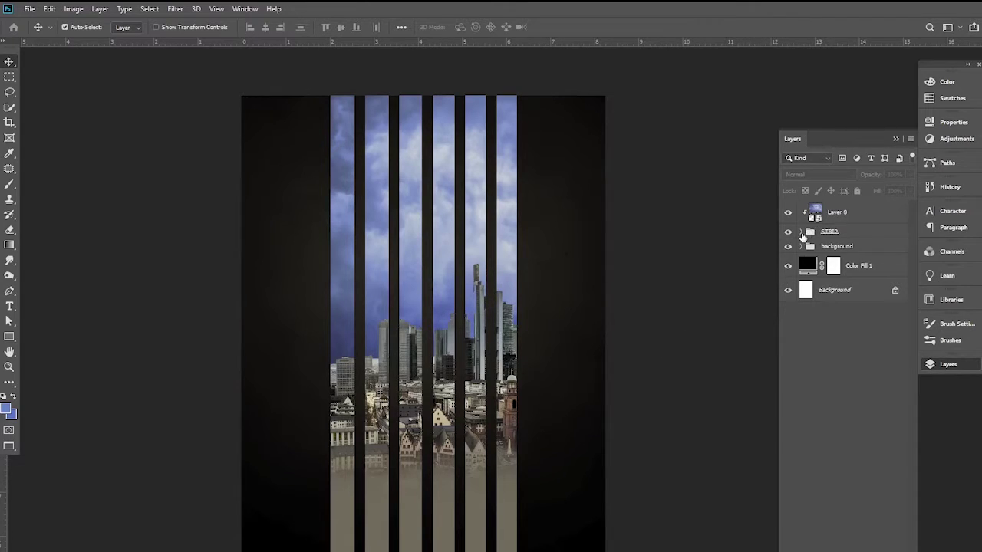
Convert strip Layers 2 through 7 into one smart object, Layer 2
{"action": "left_click", "coordinate": [801, 231]}
{"action": "left_click", "coordinate": [843, 253]}
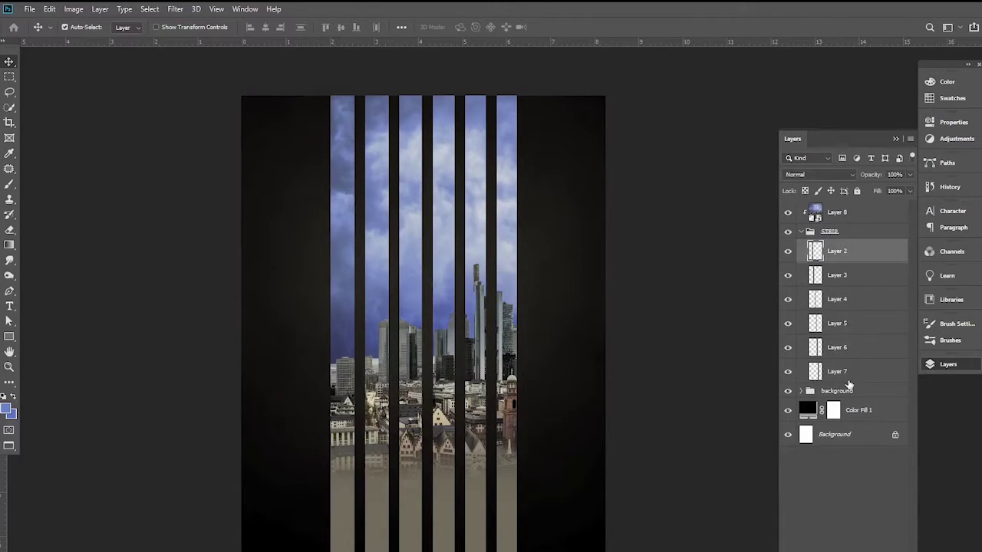
{"action": "left_click", "coordinate": [853, 371], "text": "shift"}
{"action": "right_click", "coordinate": [856, 368]}
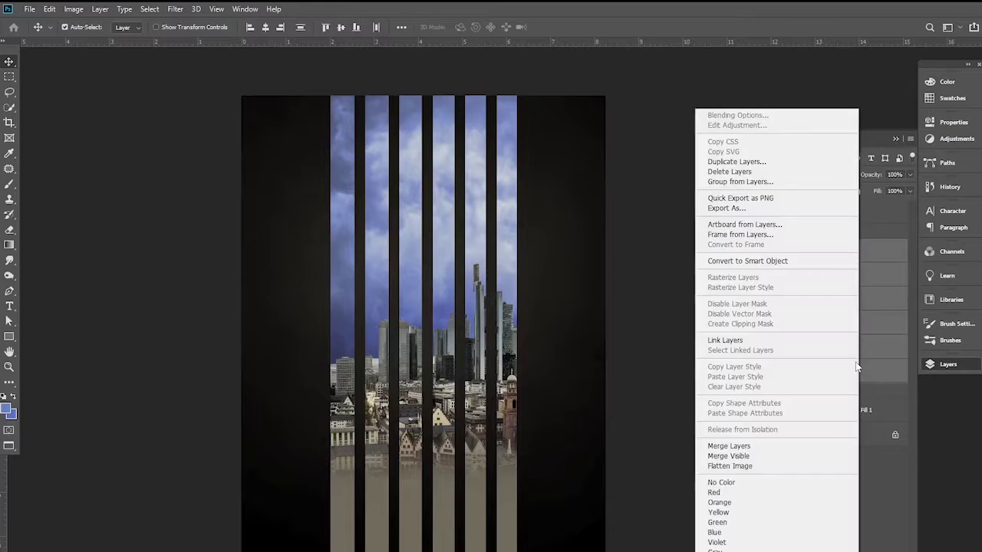
{"action": "left_click", "coordinate": [740, 261]}
{"action": "left_click", "coordinate": [788, 253]}
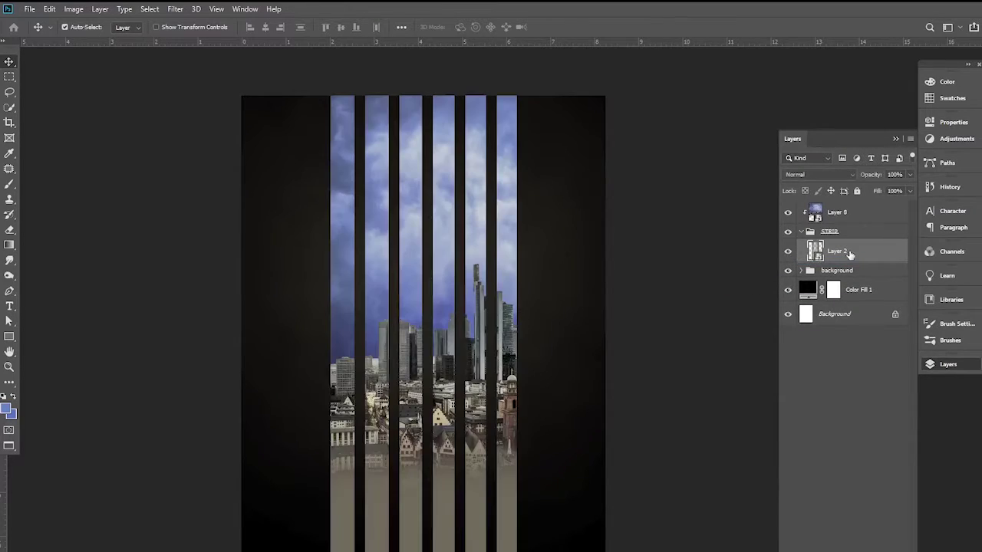
Move the Layer 2 smart object out of the STRIP group, undoing an early group deletion
{"action": "left_click_drag", "start_coordinate": [853, 252], "coordinate": [851, 227]}
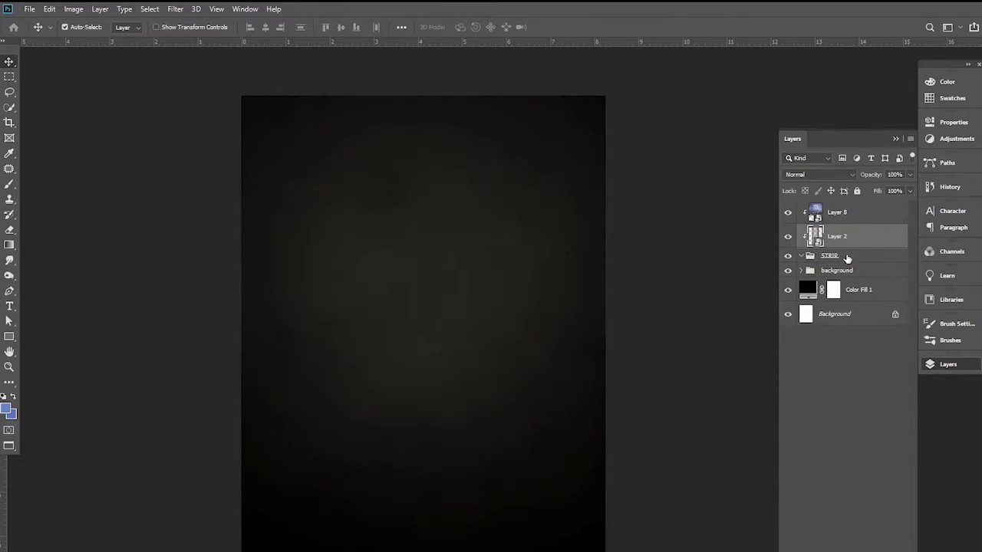
{"action": "left_click", "coordinate": [816, 257]}
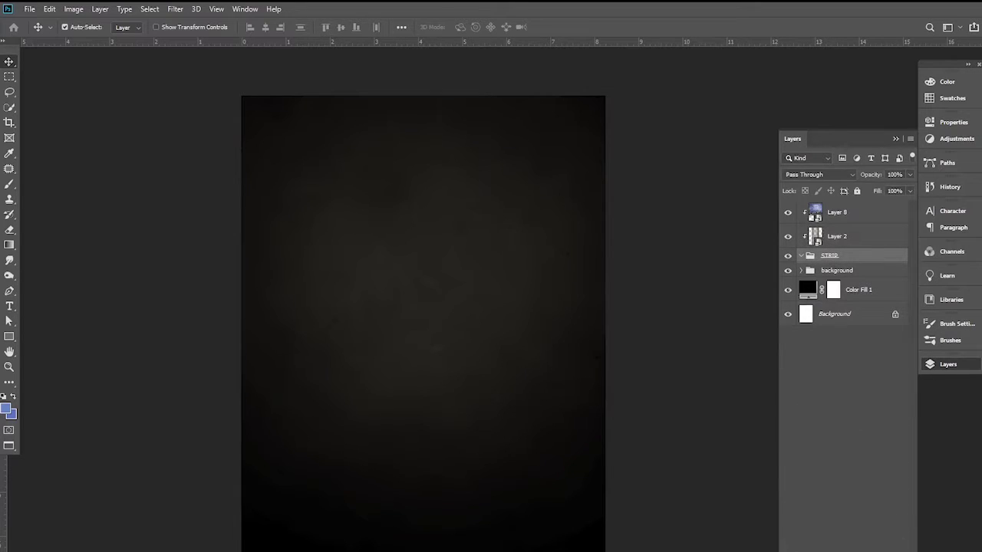
{"action": "key", "text": "Delete"}
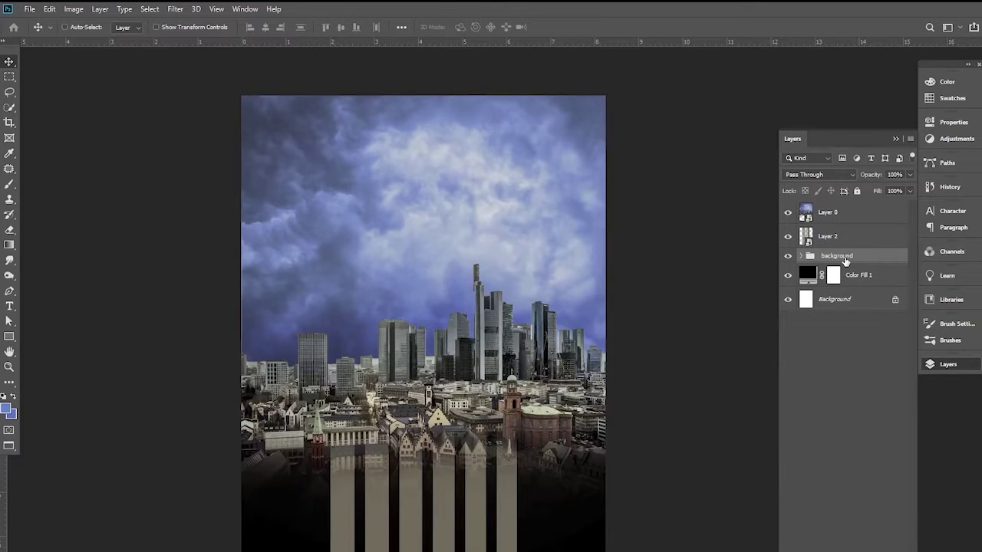
{"action": "key", "text": "ctrl+z"}
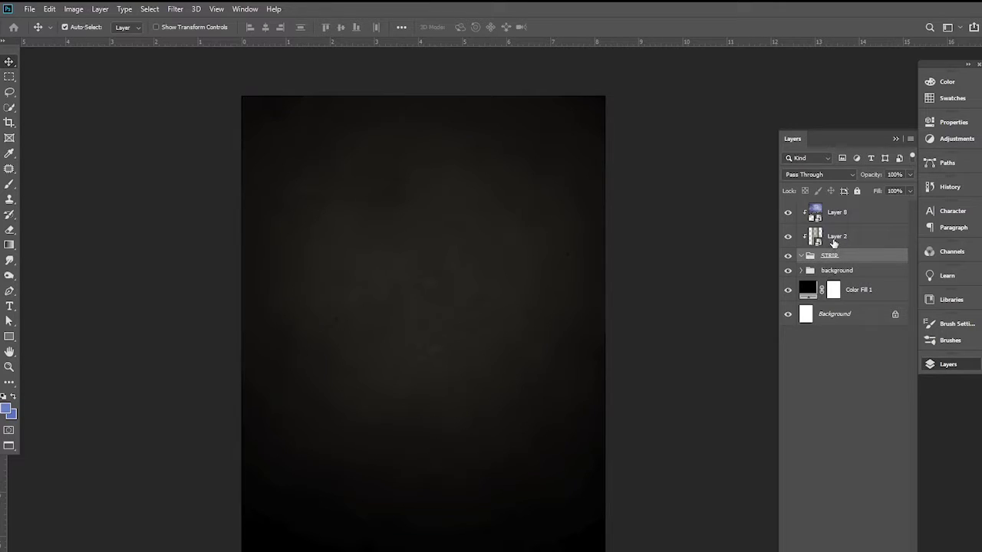
{"action": "left_click_drag", "start_coordinate": [833, 242], "coordinate": [838, 229]}
{"action": "left_click", "coordinate": [828, 257]}
{"action": "left_click_drag", "start_coordinate": [828, 242], "coordinate": [834, 236]}
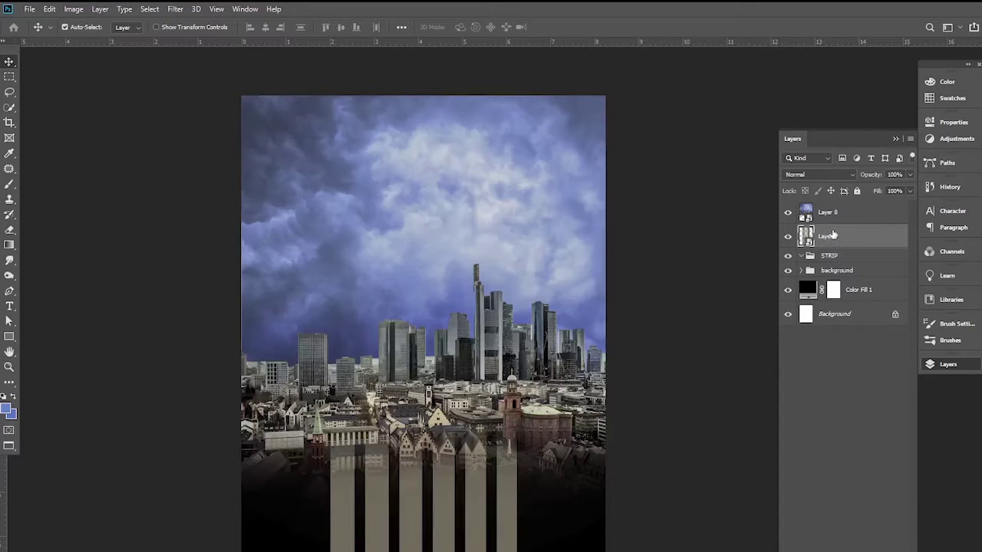
Clip Layer 8 to Layer 2 and delete the empty STRIP group
{"action": "left_click", "coordinate": [829, 220], "text": "alt"}
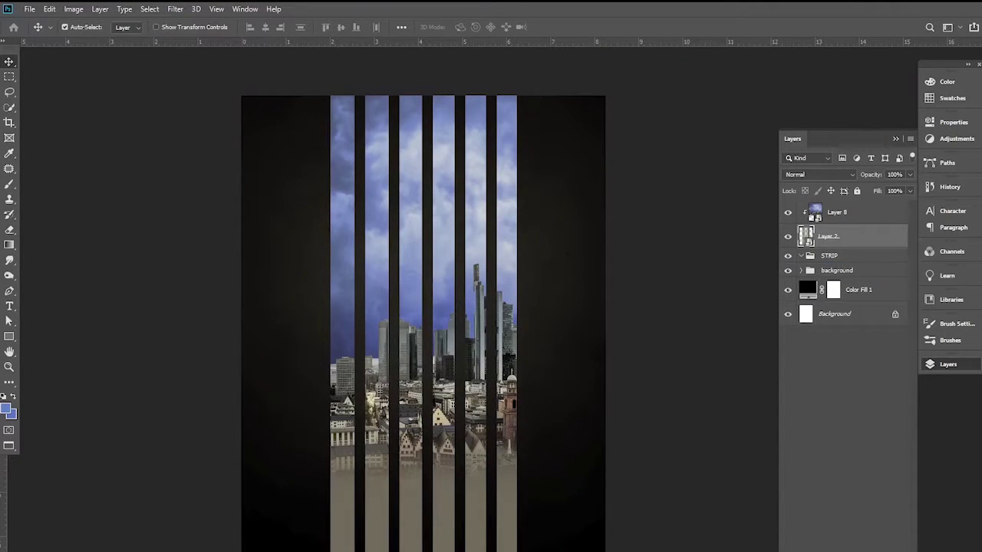
{"action": "left_click_drag", "start_coordinate": [834, 256], "coordinate": [894, 508]}
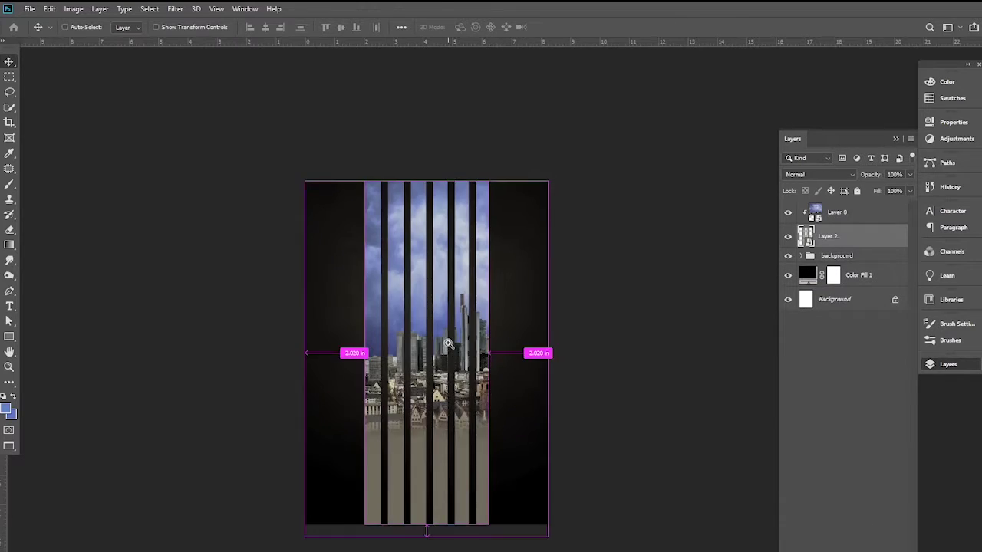
{"action": "left_click", "coordinate": [862, 219]}
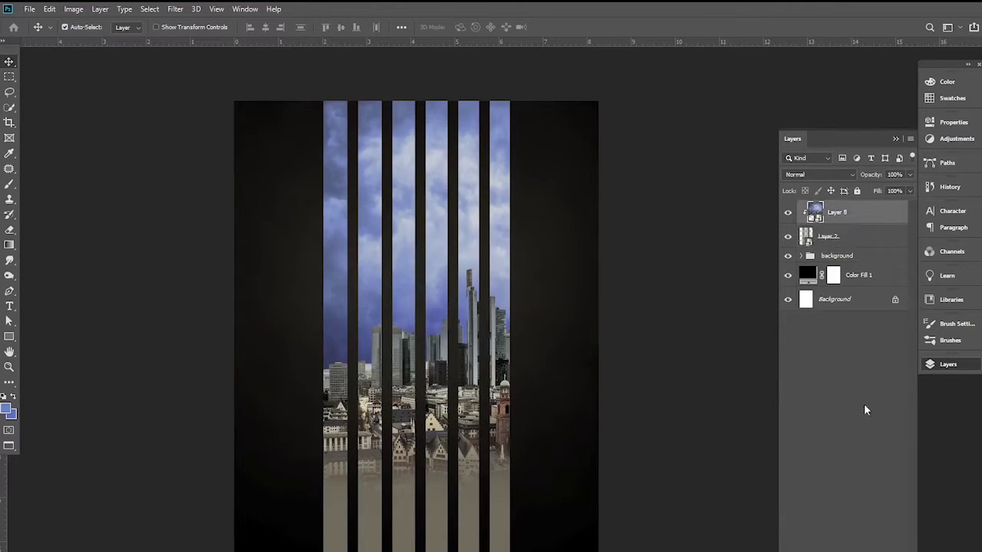
{"action": "left_click", "coordinate": [844, 550]}
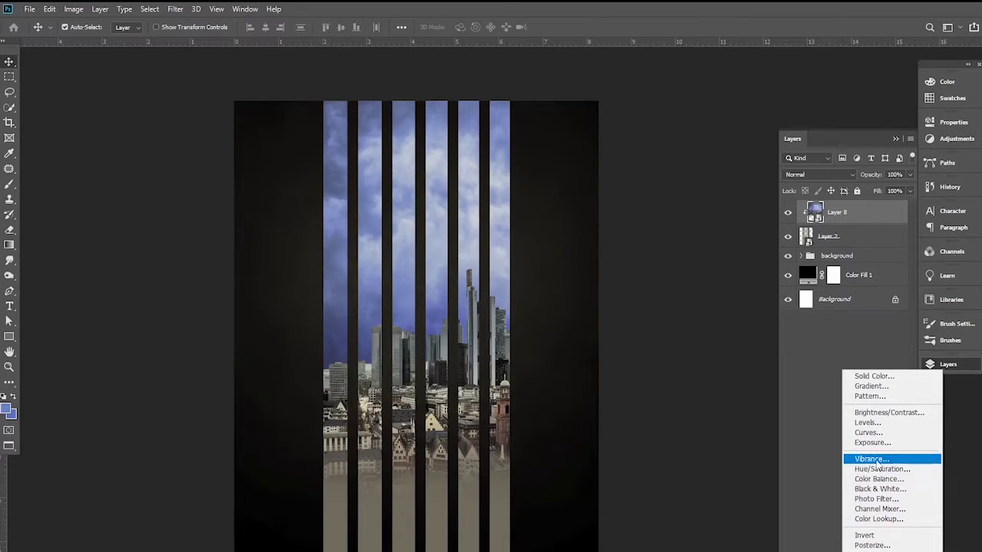
Add a Curves adjustment layer at the top of the stack, leaving the curve reset
{"action": "left_click", "coordinate": [868, 432]}
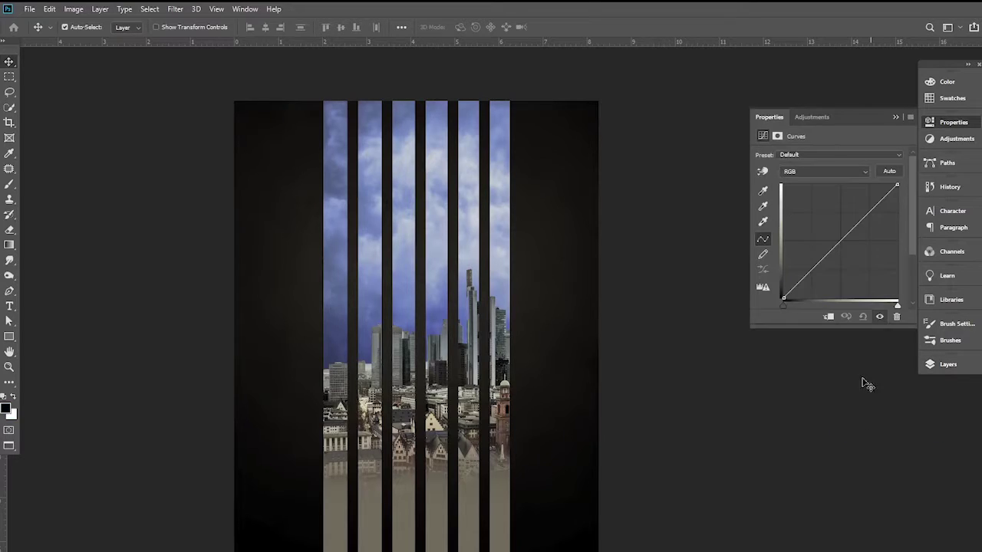
{"action": "mouse_move", "coordinate": [897, 186]}
{"action": "left_mouse_down"}
{"action": "mouse_move", "coordinate": [899, 198]}
{"action": "mouse_move", "coordinate": [897, 186]}
{"action": "left_mouse_up"}
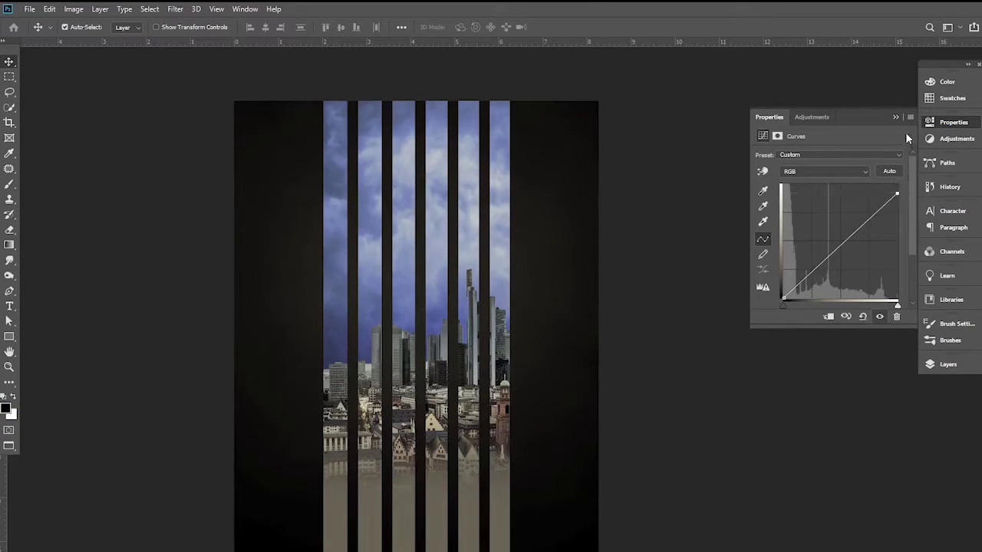
{"action": "left_click", "coordinate": [925, 258]}
{"action": "left_click", "coordinate": [938, 365]}
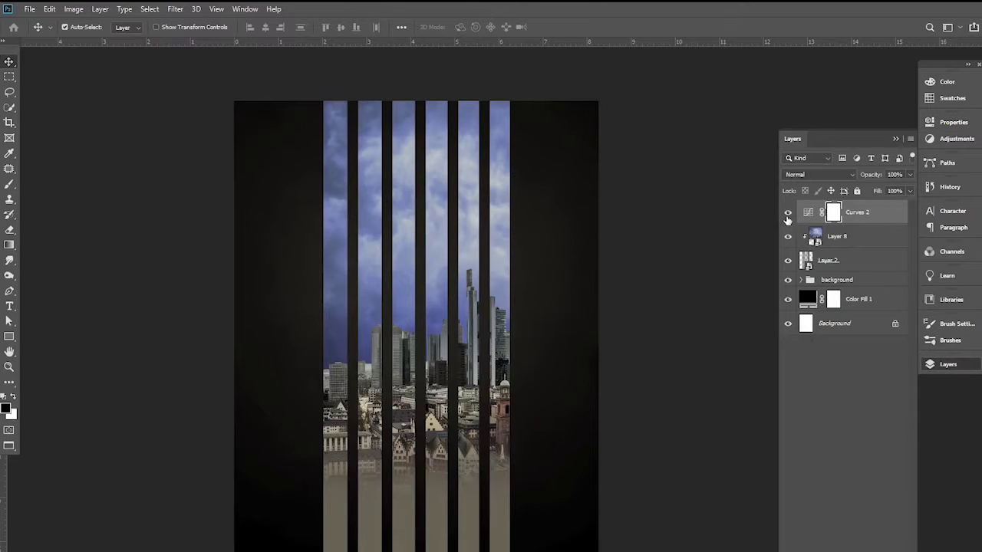
{"action": "scroll", "coordinate": [423, 329], "scroll_direction": "up", "scroll_amount": 1}
{"action": "scroll", "coordinate": [438, 346], "scroll_direction": "up", "scroll_amount": 2}
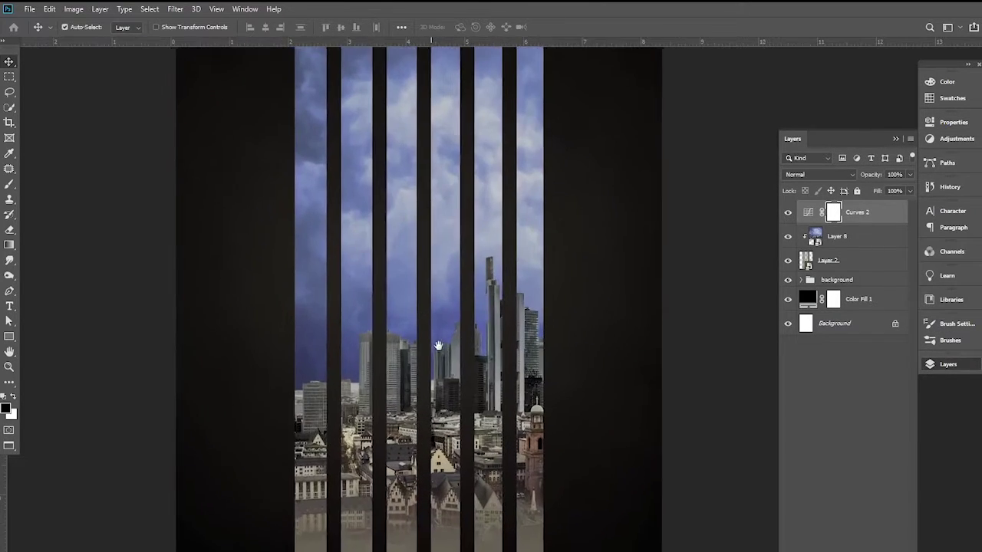
{"action": "left_click_drag", "start_coordinate": [438, 346], "coordinate": [442, 353]}
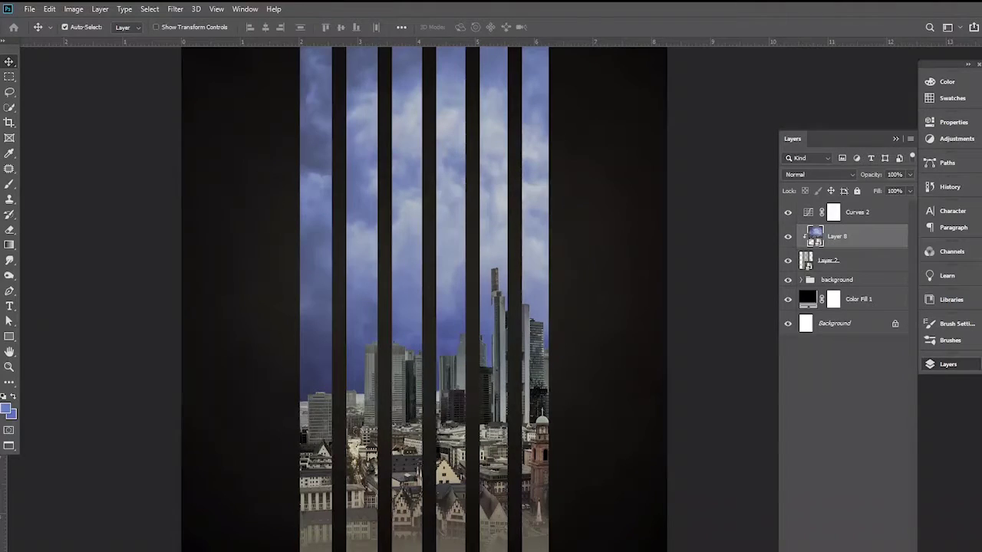
Add a Levels adjustment on the city image with the black input raised to 68
{"action": "left_click", "coordinate": [844, 548]}
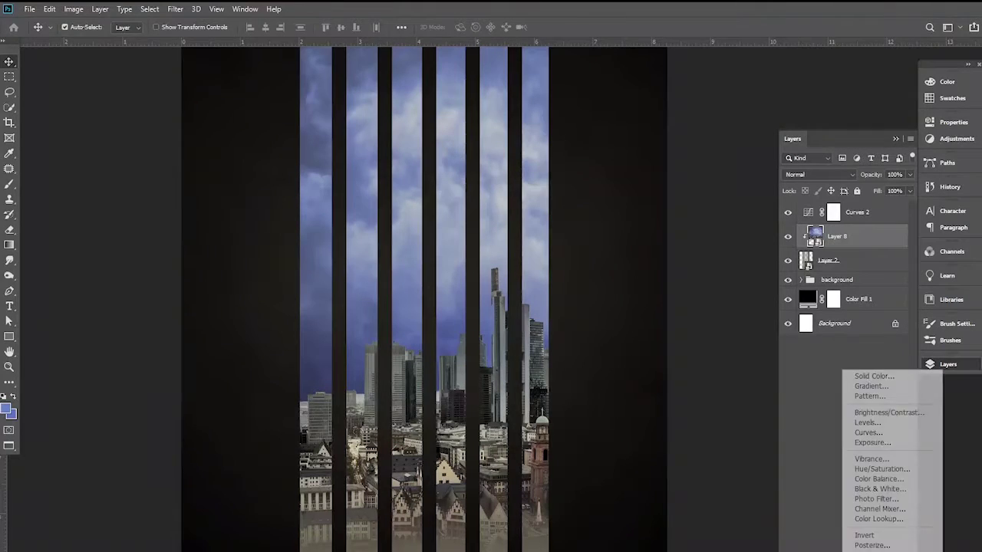
{"action": "left_click", "coordinate": [877, 426]}
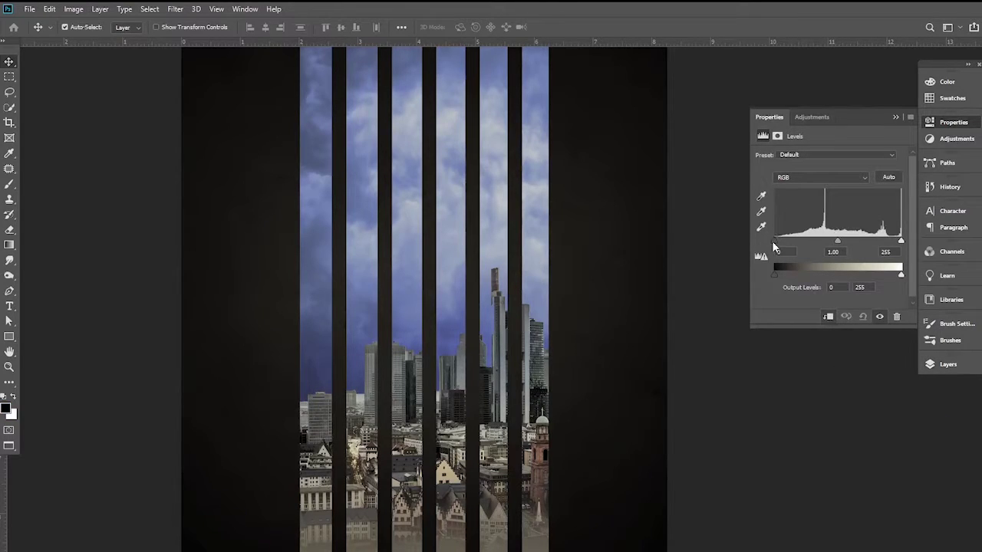
{"action": "left_click_drag", "start_coordinate": [775, 241], "coordinate": [808, 247]}
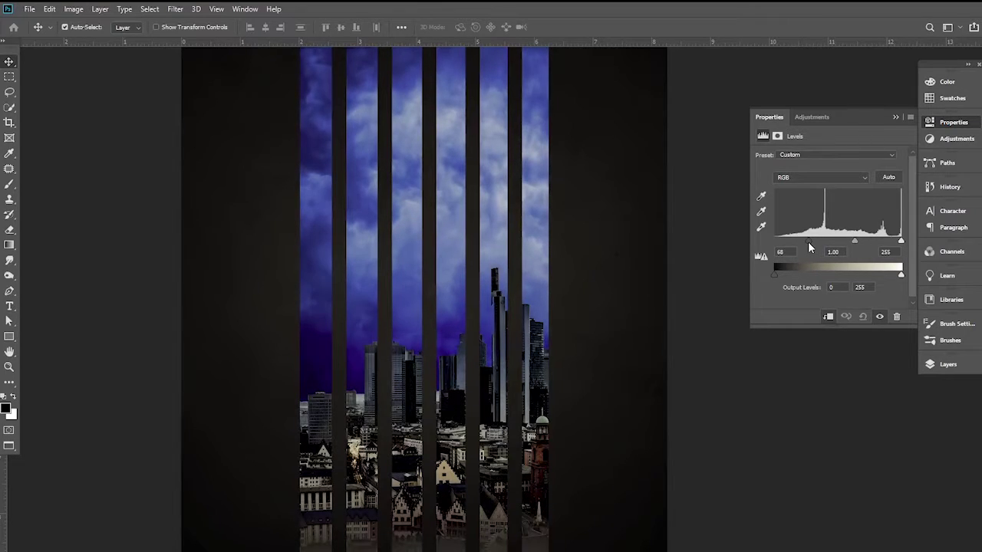
{"action": "left_click", "coordinate": [896, 118]}
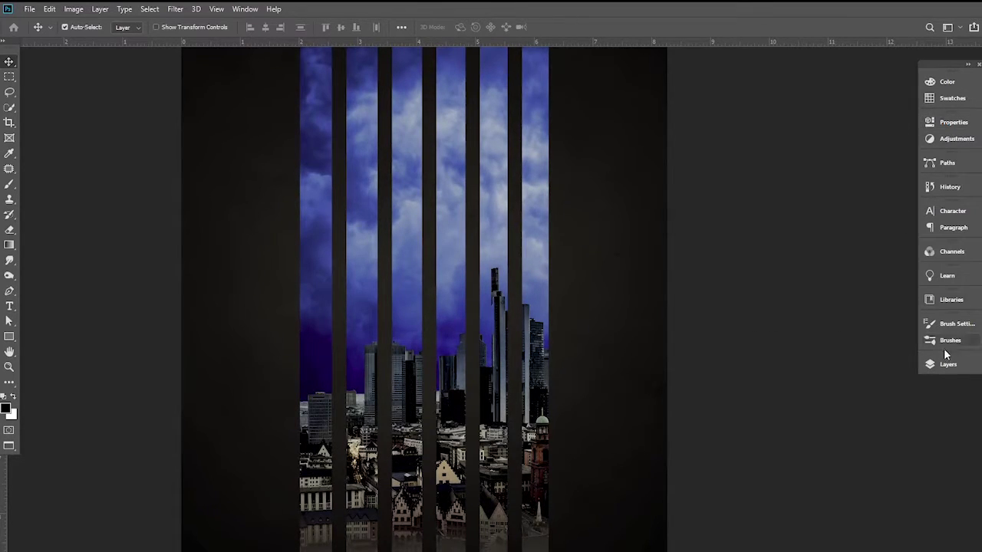
{"action": "left_click", "coordinate": [945, 366]}
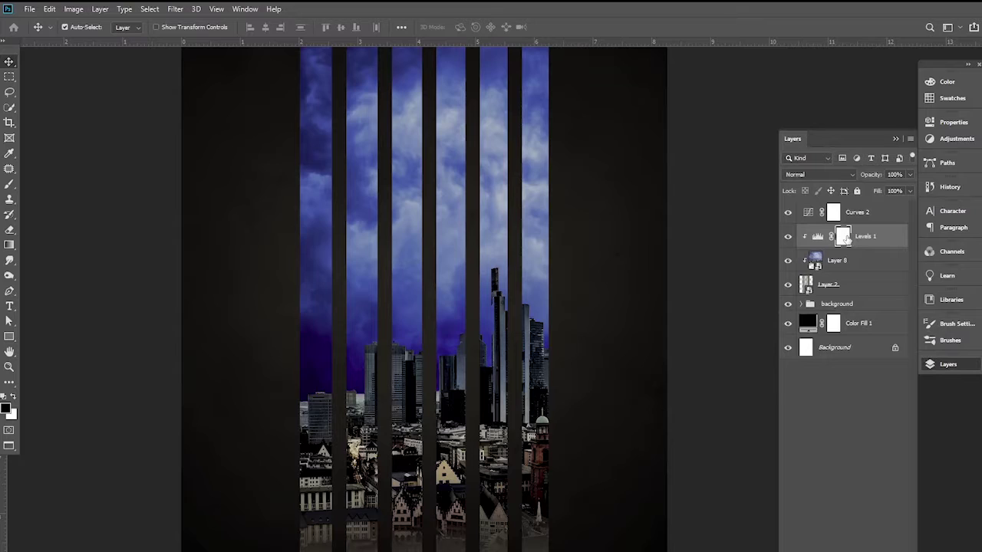
Paint black at 100% brush opacity on the Levels 1 mask over the sky
{"action": "left_click", "coordinate": [9, 184]}
{"action": "left_click_drag", "start_coordinate": [424, 285], "coordinate": [417, 373]}
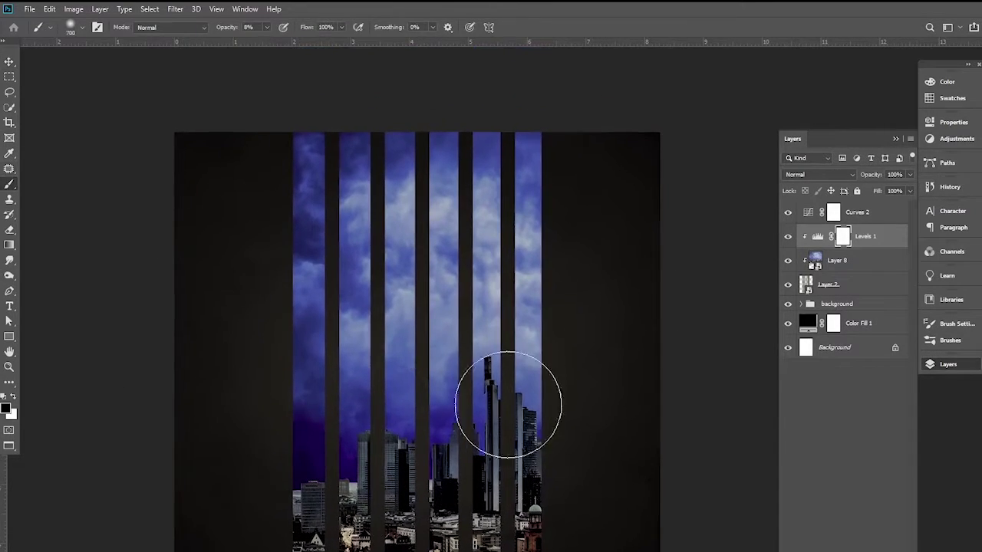
{"action": "left_click", "coordinate": [248, 27]}
{"action": "type", "text": "100"}
{"action": "key", "text": "Return"}
{"action": "mouse_move", "coordinate": [478, 167]}
{"action": "left_mouse_down"}
{"action": "mouse_move", "coordinate": [294, 164]}
{"action": "mouse_move", "coordinate": [307, 405]}
{"action": "mouse_move", "coordinate": [526, 291]}
{"action": "mouse_move", "coordinate": [541, 180]}
{"action": "mouse_move", "coordinate": [486, 376]}
{"action": "mouse_move", "coordinate": [450, 405]}
{"action": "mouse_move", "coordinate": [401, 401]}
{"action": "mouse_move", "coordinate": [298, 438]}
{"action": "mouse_move", "coordinate": [373, 409]}
{"action": "left_mouse_up"}
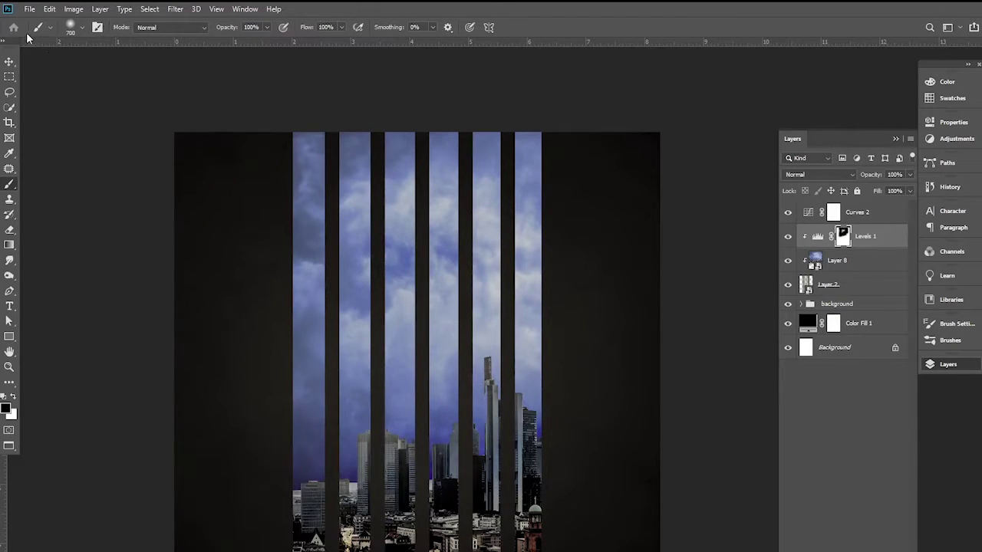
Switch to the Move tool, scroll through the layers, and deselect all layers
{"action": "left_click", "coordinate": [9, 61]}
{"action": "scroll", "coordinate": [474, 286], "scroll_direction": "down", "scroll_amount": 1}
{"action": "scroll", "coordinate": [473, 286], "scroll_direction": "down", "scroll_amount": 1}
{"action": "scroll", "coordinate": [483, 307], "scroll_direction": "down", "scroll_amount": 1}
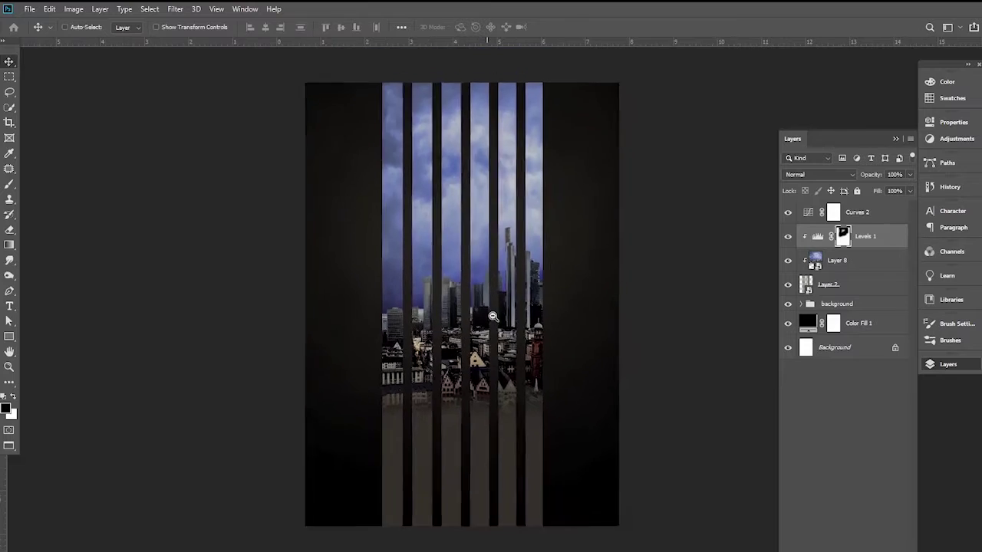
{"action": "scroll", "coordinate": [484, 314], "scroll_direction": "down", "scroll_amount": 1}
{"action": "scroll", "coordinate": [489, 328], "scroll_direction": "up", "scroll_amount": 2}
{"action": "scroll", "coordinate": [507, 328], "scroll_direction": "up", "scroll_amount": 1}
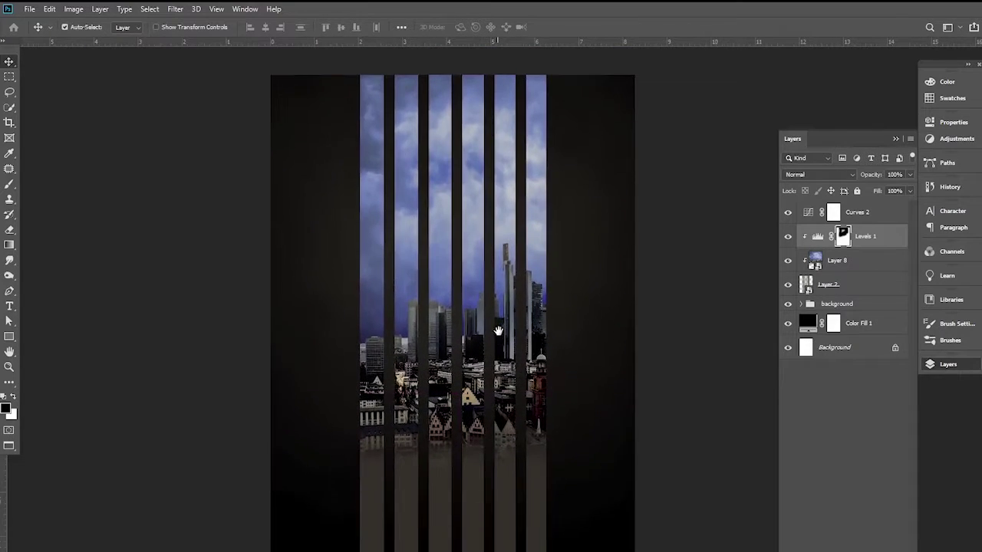
{"action": "scroll", "coordinate": [506, 330], "scroll_direction": "up", "scroll_amount": 1}
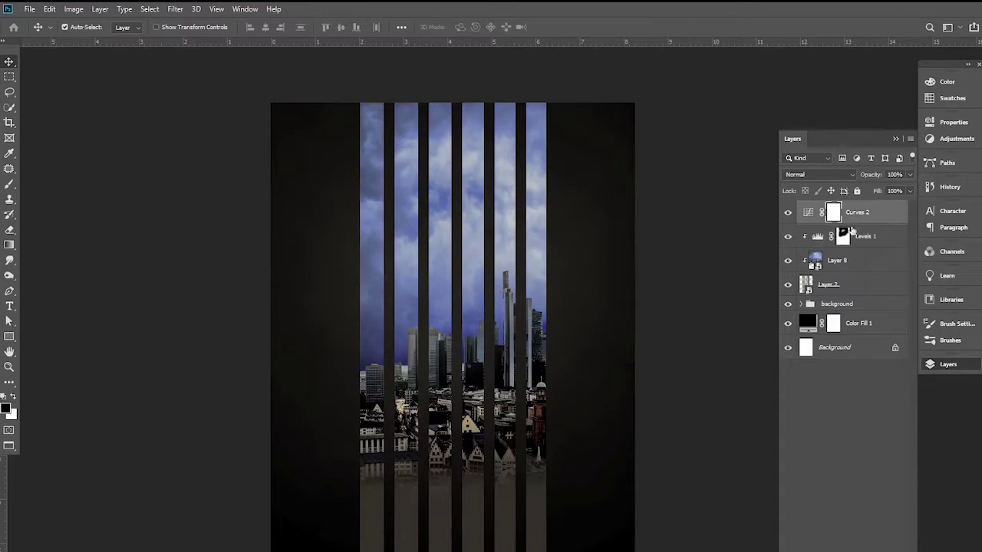
{"action": "left_click", "coordinate": [241, 259]}
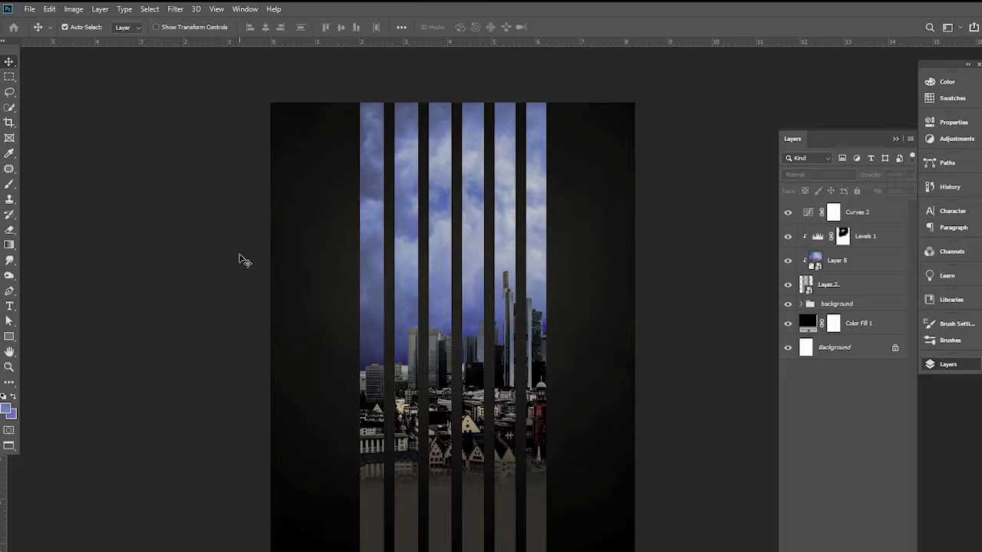
Place 'Boy holding gun' from F:\Photoshop Tutorial\PNG into the poster as an embedded layer
{"action": "left_click", "coordinate": [29, 8]}
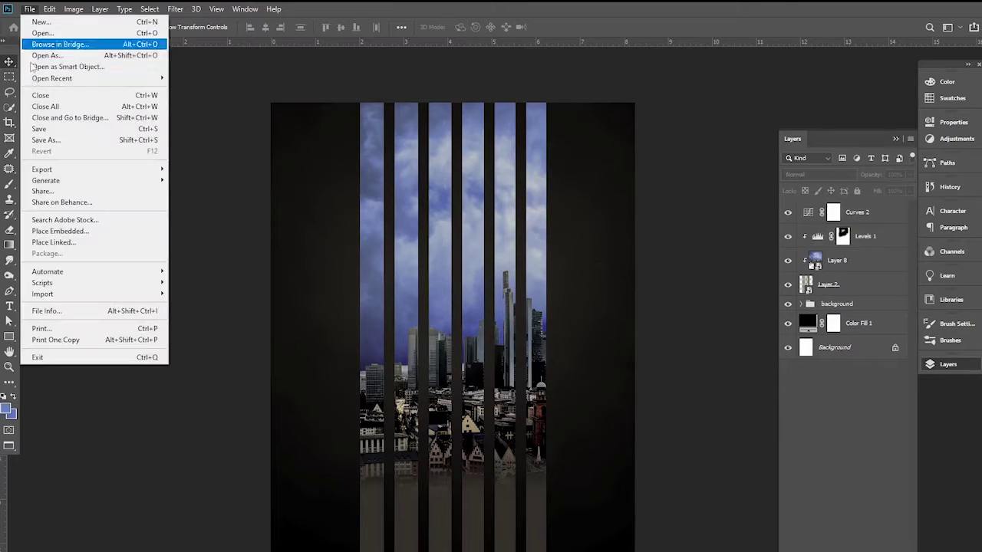
{"action": "left_click", "coordinate": [53, 230]}
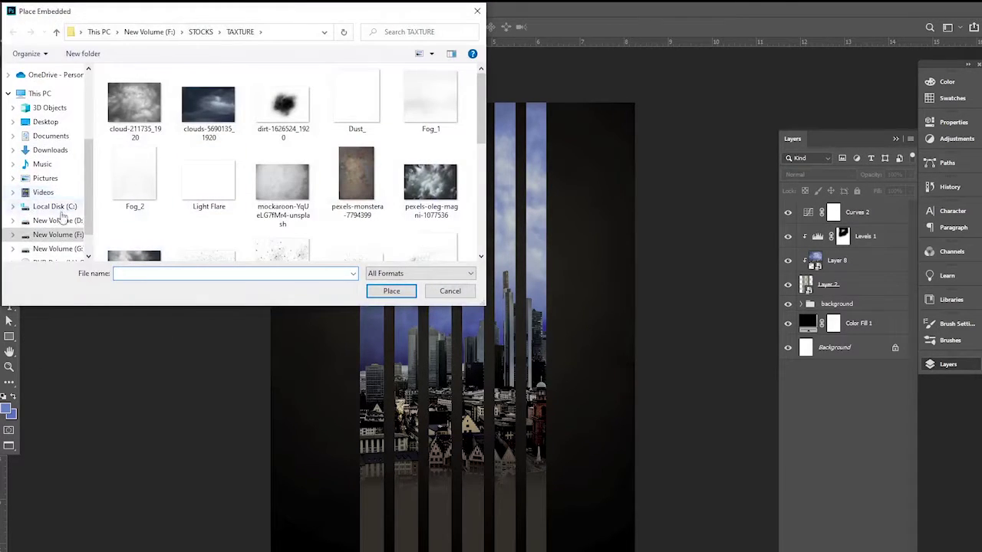
{"action": "left_click", "coordinate": [57, 234]}
{"action": "double_click", "coordinate": [157, 125]}
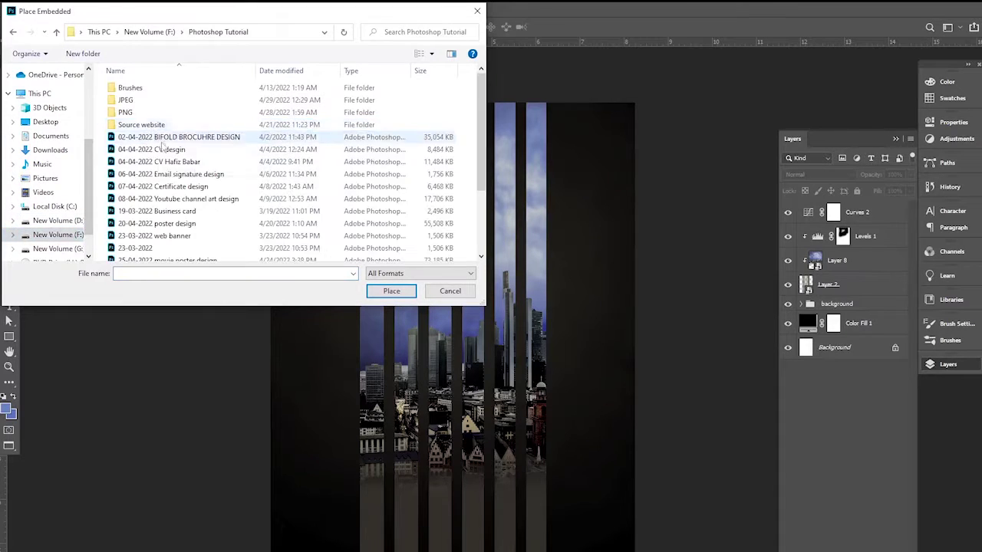
{"action": "double_click", "coordinate": [125, 112]}
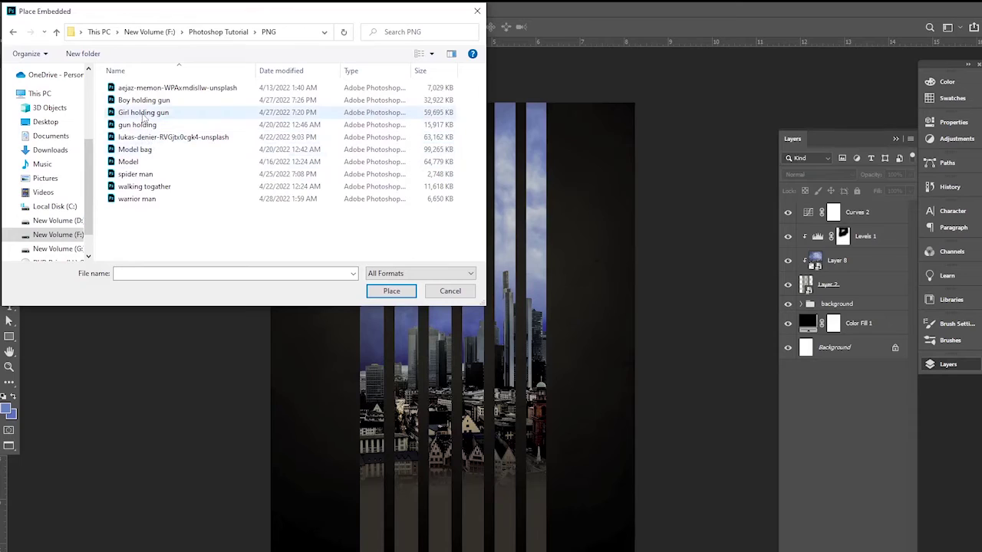
{"action": "left_click", "coordinate": [141, 101]}
{"action": "left_click", "coordinate": [387, 291]}
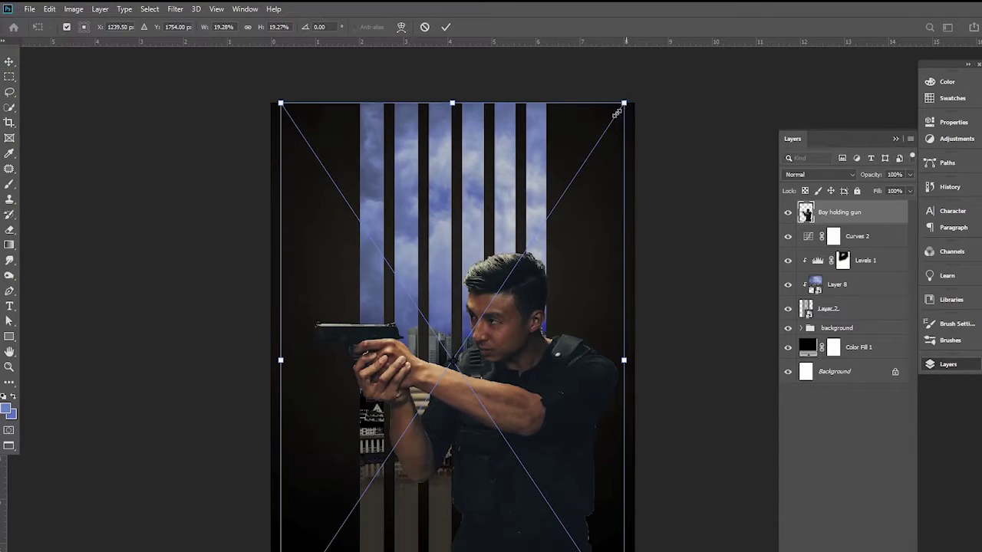
Scale the man to 16.43%, rotate him about -14°, position him over the strips and commit
{"action": "left_click_drag", "start_coordinate": [616, 113], "coordinate": [548, 217]}
{"action": "mouse_move", "coordinate": [469, 393]}
{"action": "left_mouse_down"}
{"action": "mouse_move", "coordinate": [428, 251]}
{"action": "mouse_move", "coordinate": [399, 232]}
{"action": "left_mouse_up"}
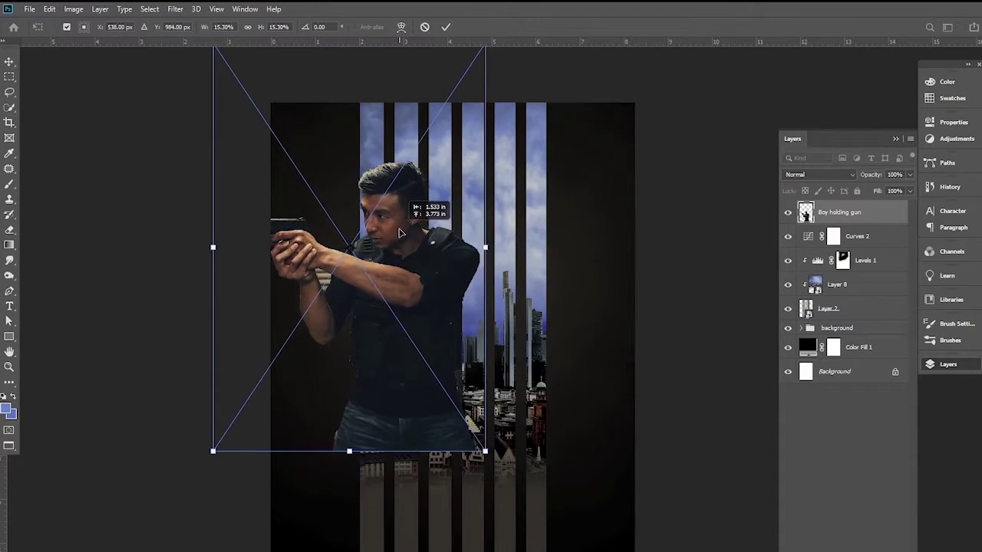
{"action": "left_click_drag", "start_coordinate": [505, 471], "coordinate": [563, 404]}
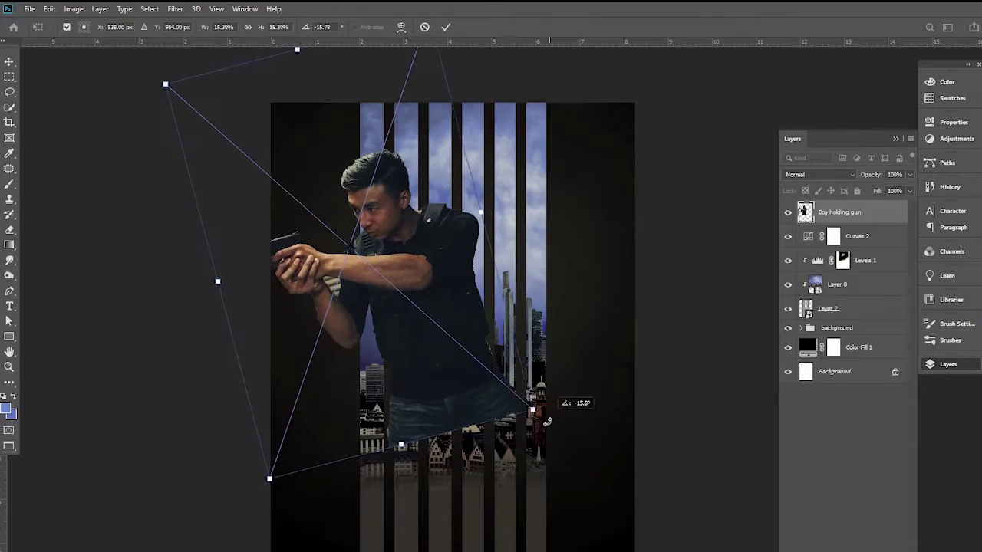
{"action": "left_click_drag", "start_coordinate": [405, 314], "coordinate": [423, 324]}
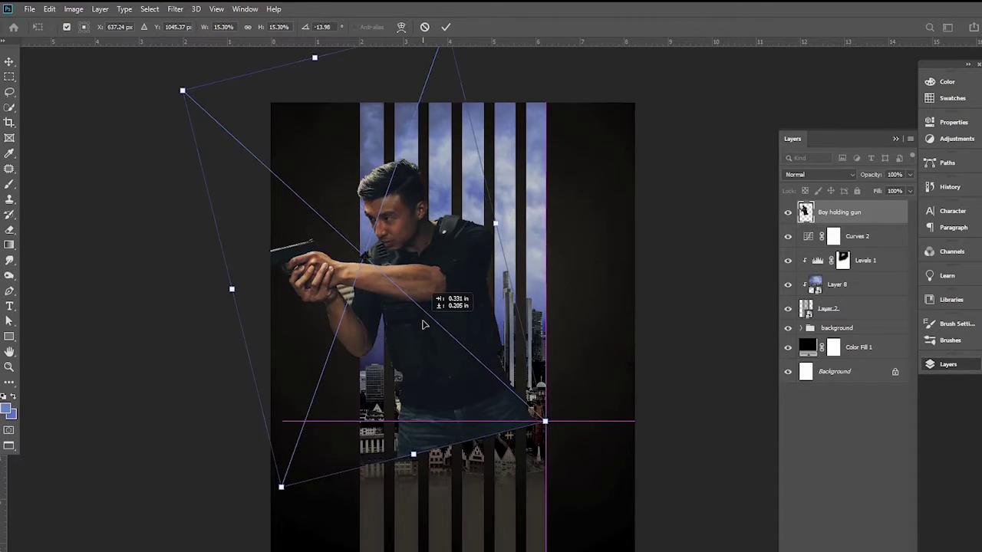
{"action": "left_click_drag", "start_coordinate": [423, 324], "coordinate": [422, 325]}
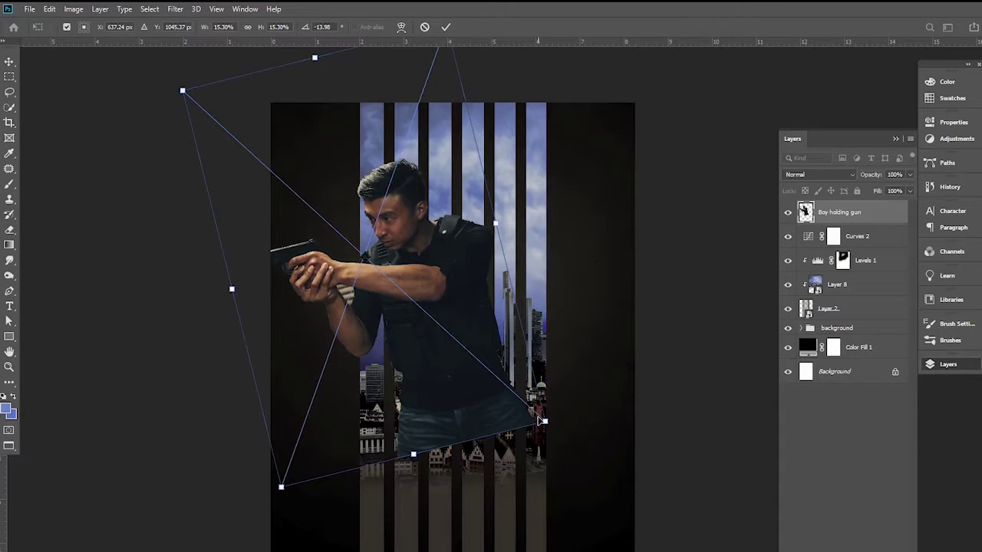
{"action": "left_click_drag", "start_coordinate": [546, 422], "coordinate": [570, 445]}
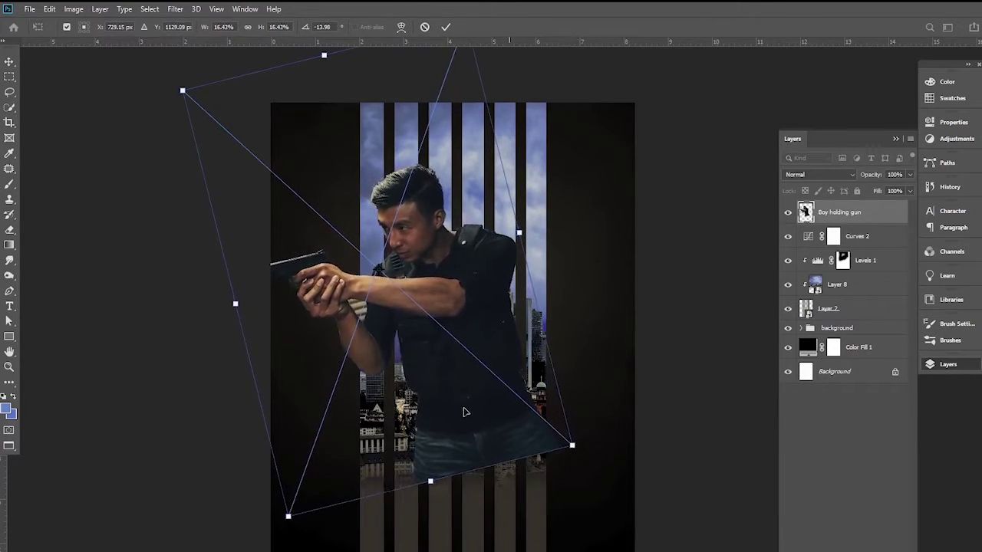
{"action": "left_click_drag", "start_coordinate": [464, 410], "coordinate": [442, 401]}
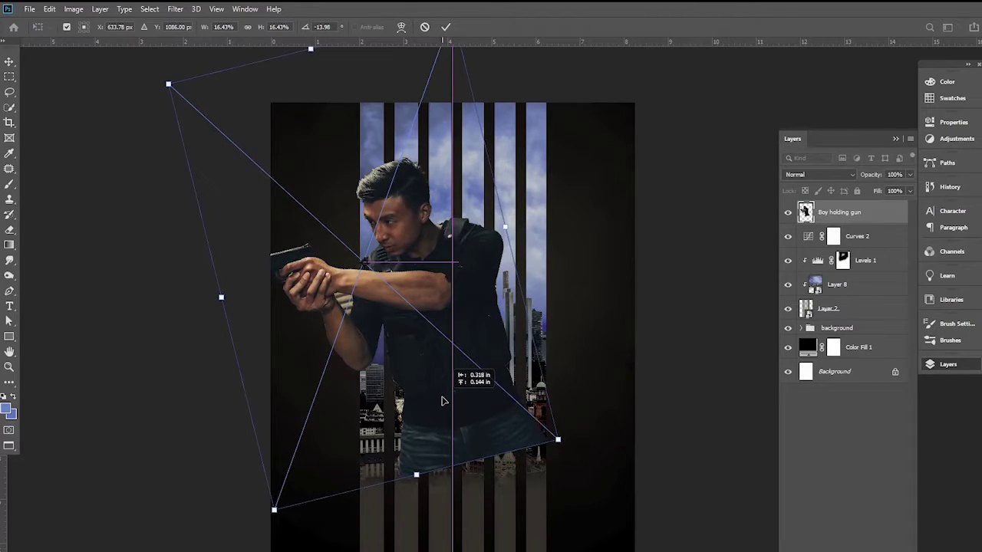
{"action": "key", "text": "Return"}
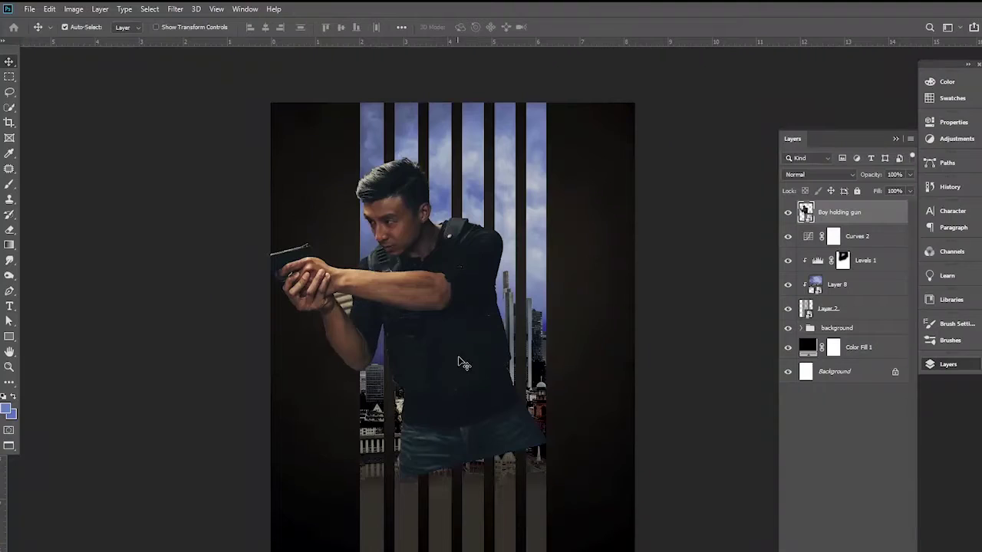
Rasterize the man's Boy holding gun layer
{"action": "scroll", "coordinate": [431, 328], "scroll_direction": "up", "scroll_amount": 1}
{"action": "left_click_drag", "start_coordinate": [432, 328], "coordinate": [883, 228]}
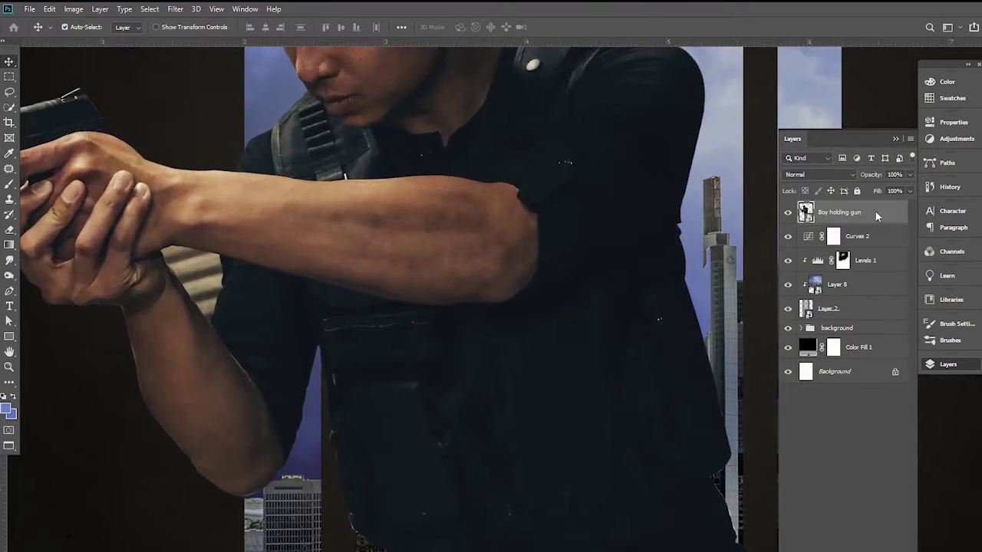
{"action": "right_click", "coordinate": [876, 217]}
{"action": "left_click", "coordinate": [754, 304]}
Lasso the leftover background gap under the man's arm and delete it
{"action": "left_click_drag", "start_coordinate": [319, 248], "coordinate": [395, 252]}
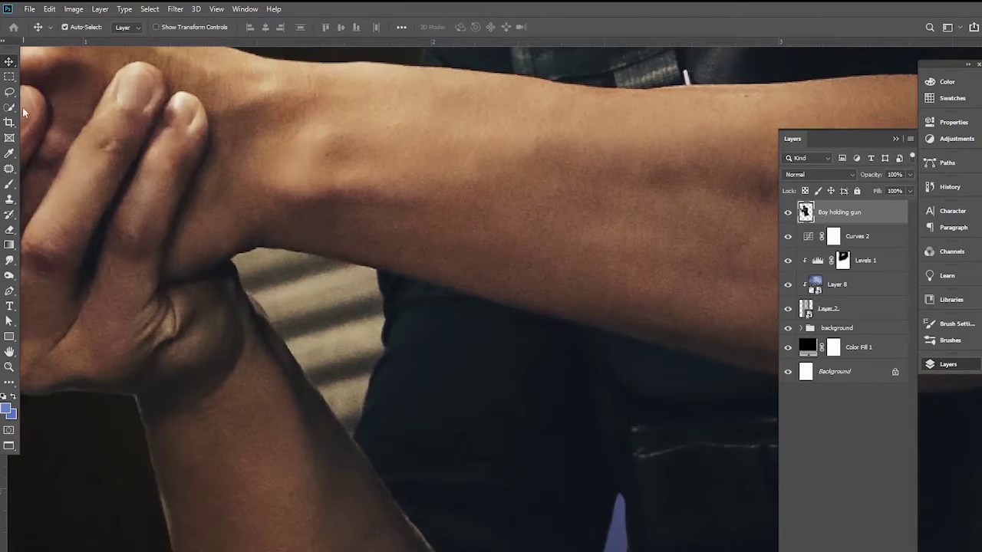
{"action": "left_click", "coordinate": [9, 91]}
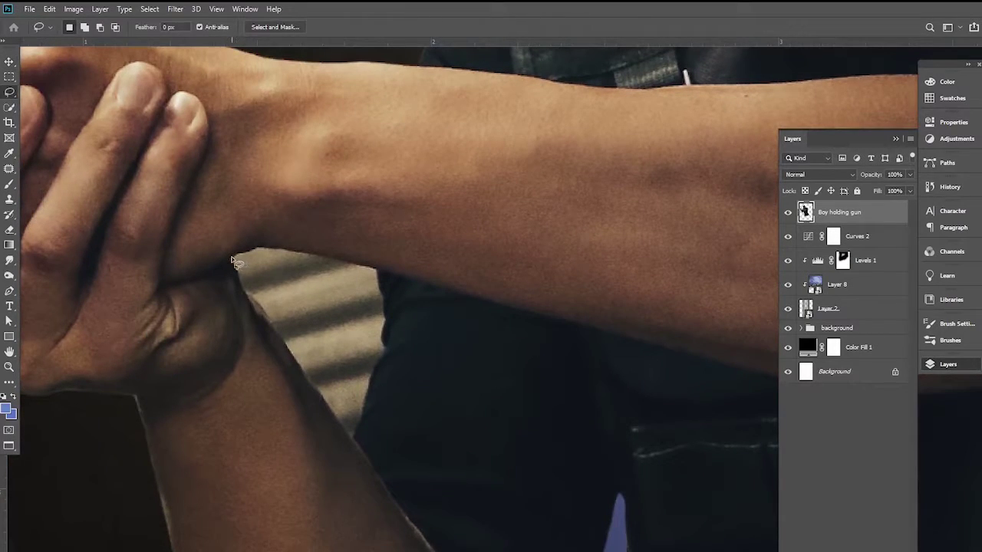
{"action": "mouse_move", "coordinate": [245, 284]}
{"action": "left_mouse_down"}
{"action": "mouse_move", "coordinate": [350, 444]}
{"action": "mouse_move", "coordinate": [383, 343]}
{"action": "mouse_move", "coordinate": [382, 283]}
{"action": "mouse_move", "coordinate": [374, 269]}
{"action": "mouse_move", "coordinate": [296, 255]}
{"action": "mouse_move", "coordinate": [235, 262]}
{"action": "left_mouse_up"}
{"action": "key", "text": "Delete"}
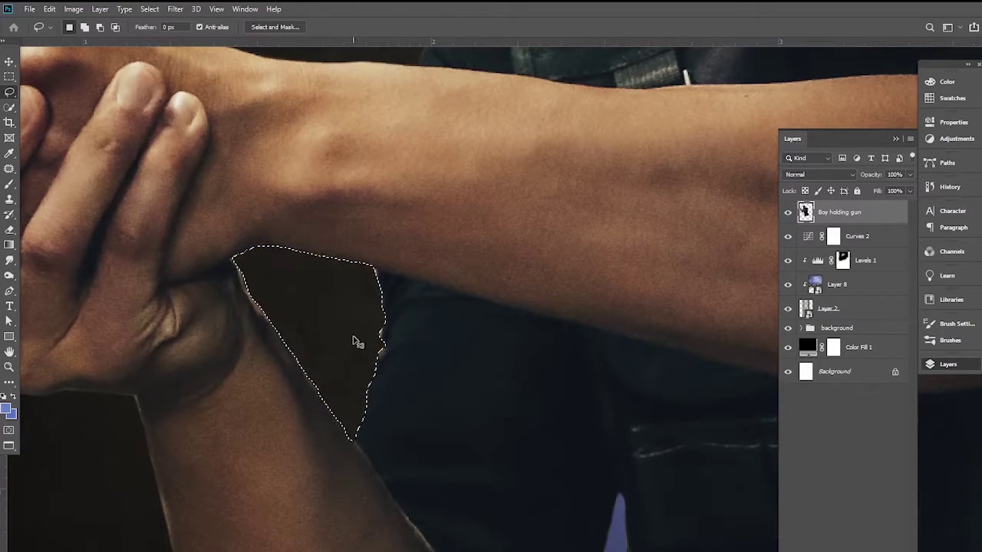
{"action": "key", "text": "ctrl+d"}
{"action": "scroll", "coordinate": [314, 305], "scroll_direction": "down", "scroll_amount": 2}
{"action": "scroll", "coordinate": [314, 304], "scroll_direction": "down", "scroll_amount": 3}
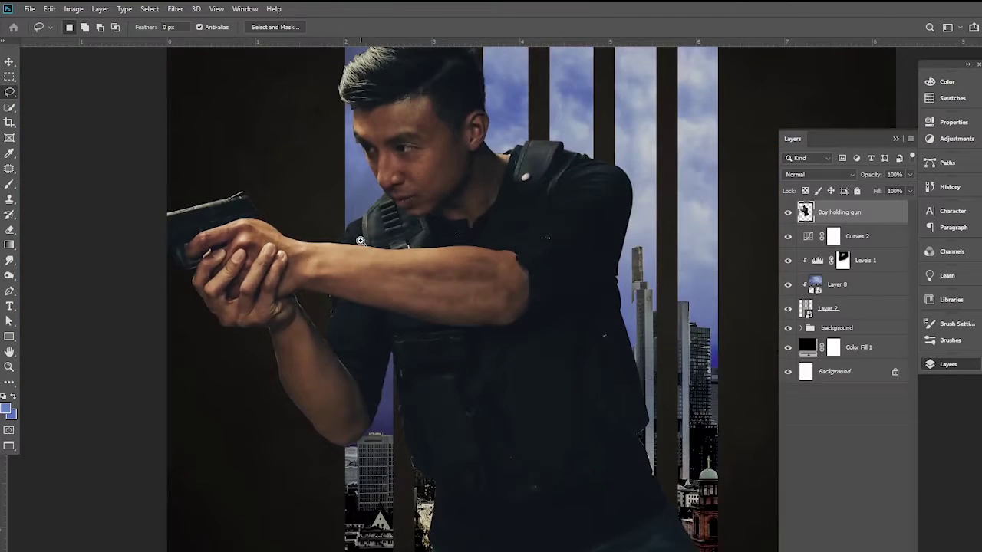
{"action": "scroll", "coordinate": [359, 241], "scroll_direction": "down", "scroll_amount": 2}
{"action": "scroll", "coordinate": [388, 281], "scroll_direction": "down", "scroll_amount": 2}
{"action": "scroll", "coordinate": [386, 326], "scroll_direction": "down", "scroll_amount": 2}
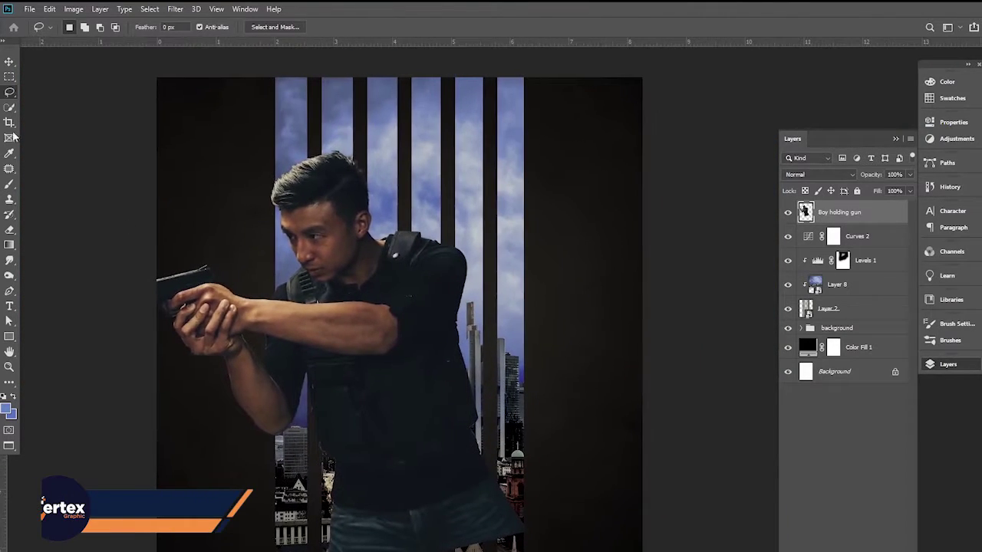
Open the Camera Raw filter on the man and raise Highlights and Shadows to +100
{"action": "key", "text": "v"}
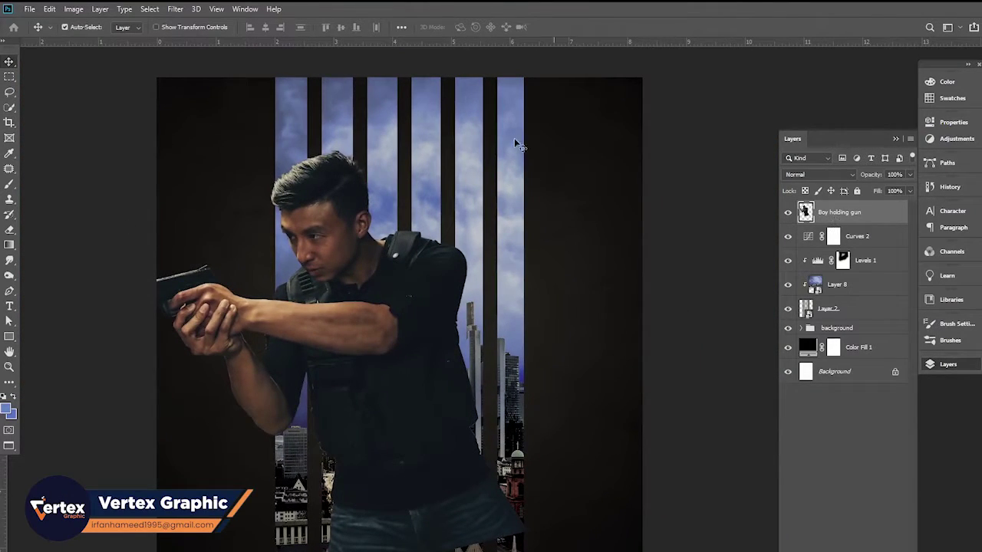
{"action": "left_click", "coordinate": [173, 9]}
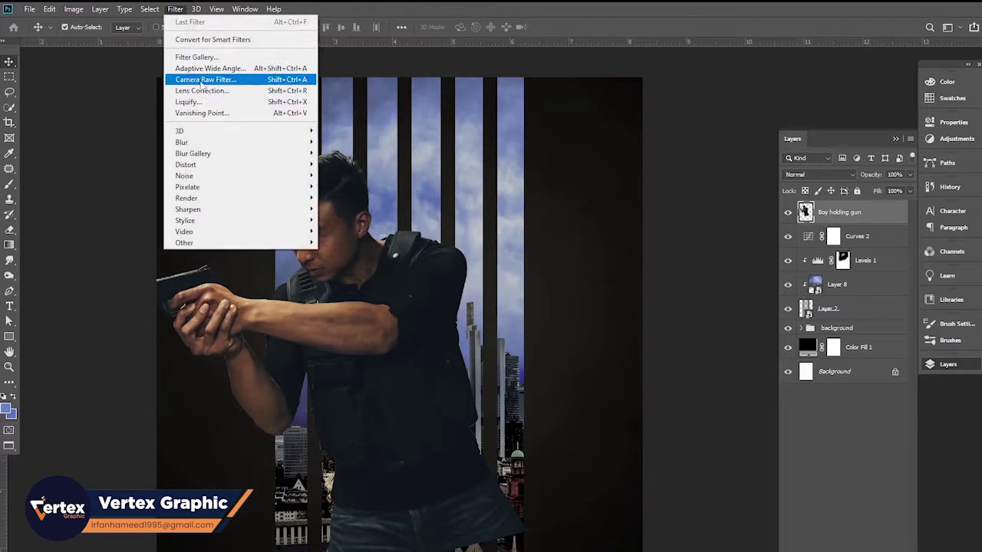
{"action": "left_click", "coordinate": [244, 82]}
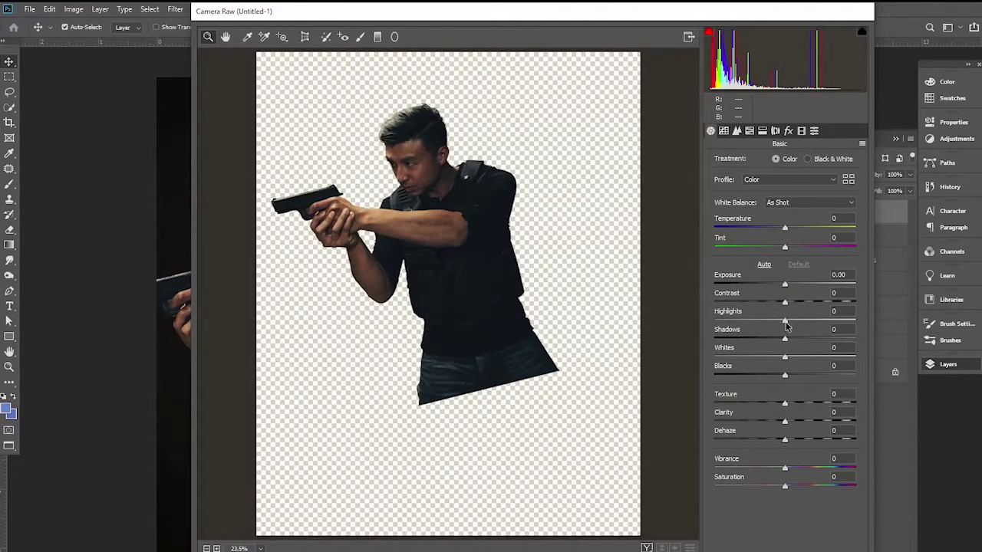
{"action": "left_click_drag", "start_coordinate": [784, 322], "coordinate": [856, 322]}
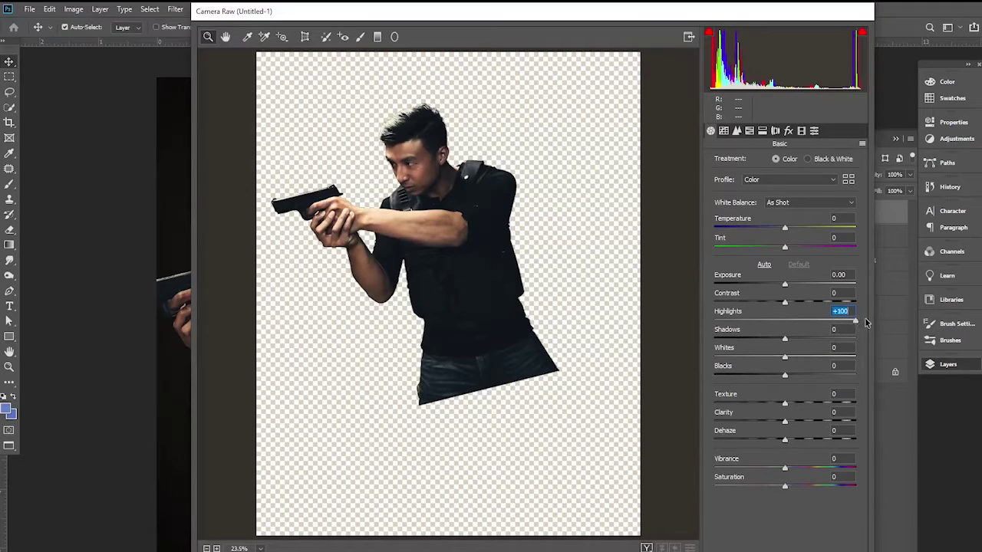
{"action": "left_click_drag", "start_coordinate": [784, 338], "coordinate": [855, 339]}
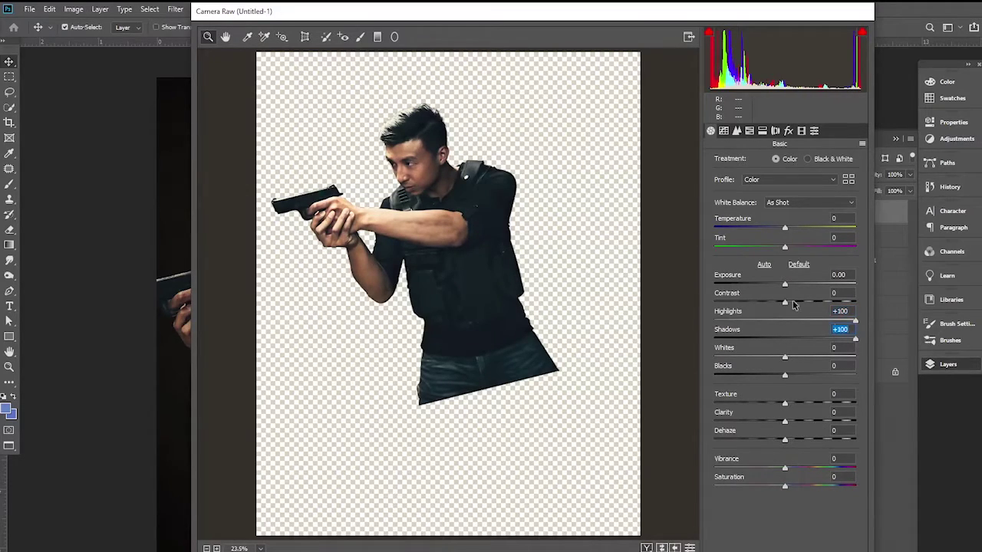
Set Contrast +74, Exposure -0.10, Whites +73, lower Vibrance, Clarity +27, Texture +19
{"action": "left_click_drag", "start_coordinate": [785, 301], "coordinate": [839, 301]}
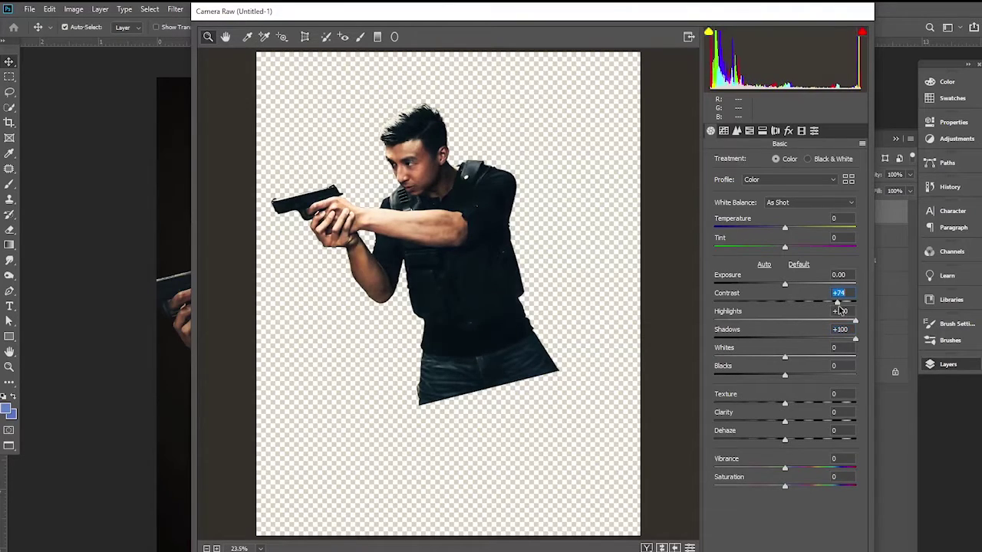
{"action": "left_click", "coordinate": [785, 285]}
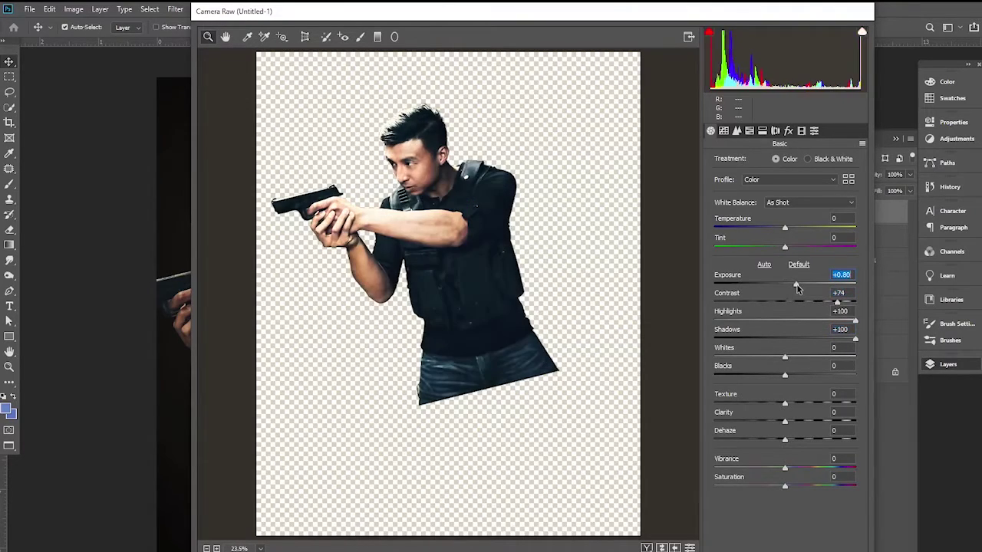
{"action": "left_click_drag", "start_coordinate": [786, 288], "coordinate": [784, 288]}
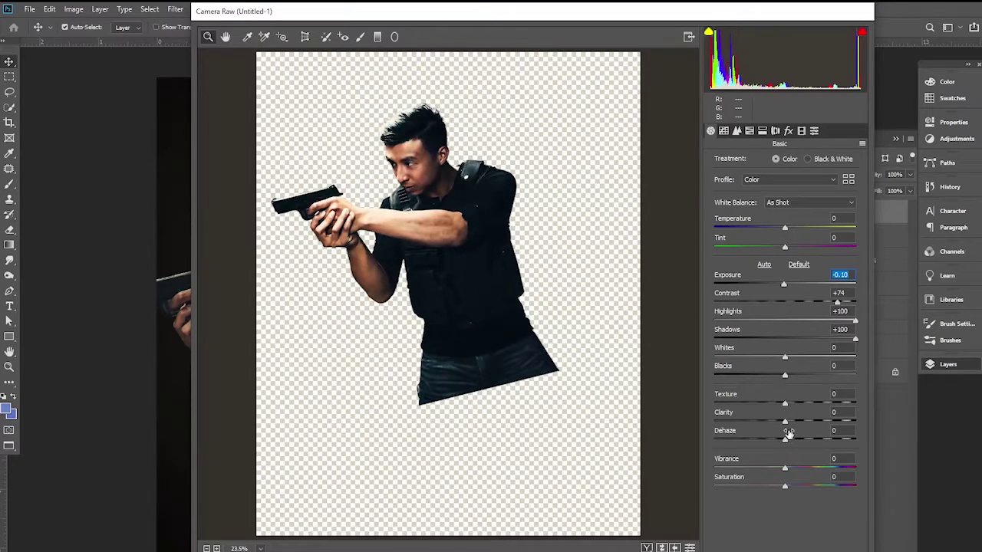
{"action": "left_click_drag", "start_coordinate": [784, 358], "coordinate": [837, 358]}
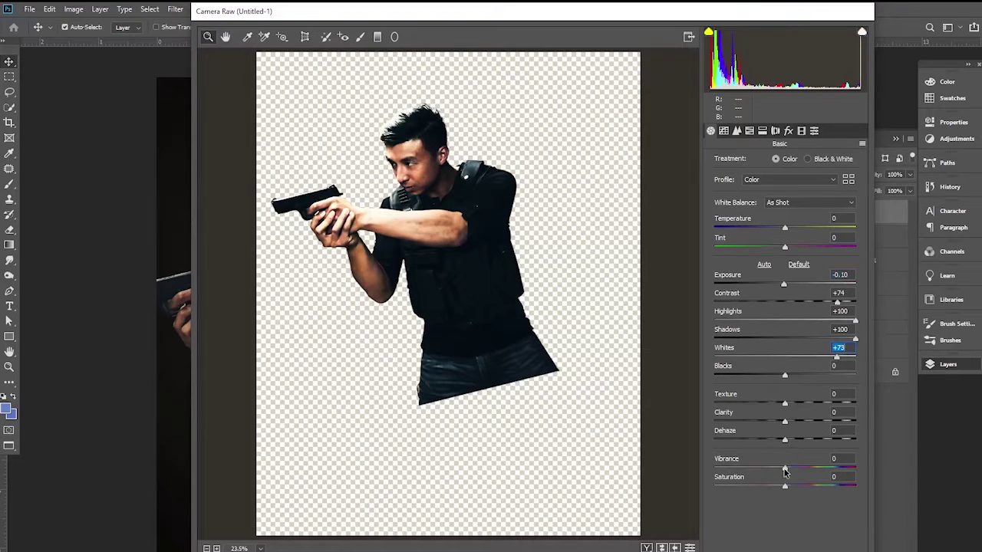
{"action": "mouse_move", "coordinate": [784, 468]}
{"action": "left_mouse_down"}
{"action": "mouse_move", "coordinate": [754, 476]}
{"action": "mouse_move", "coordinate": [767, 489]}
{"action": "left_mouse_up"}
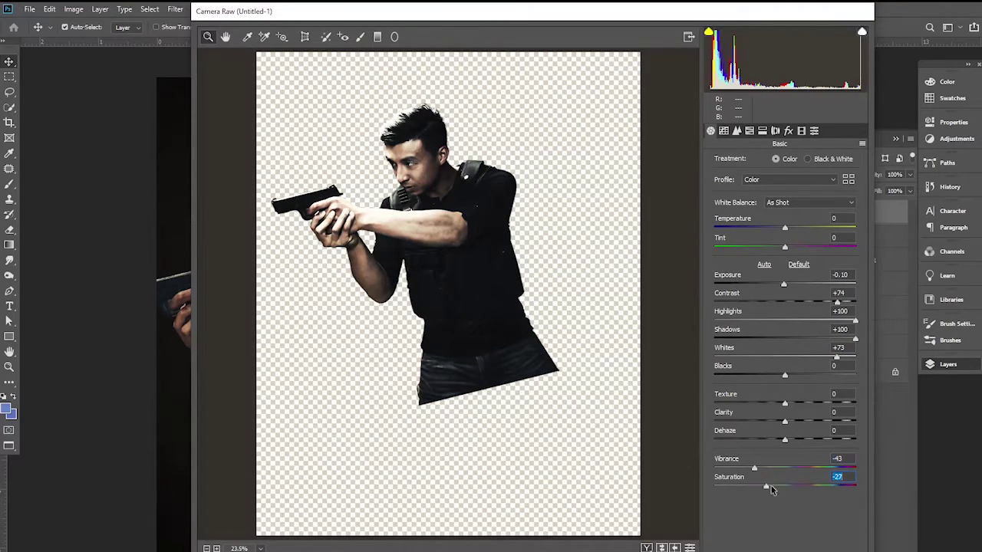
{"action": "key", "text": "shift+Up"}
{"action": "key", "text": "shift+Up"}
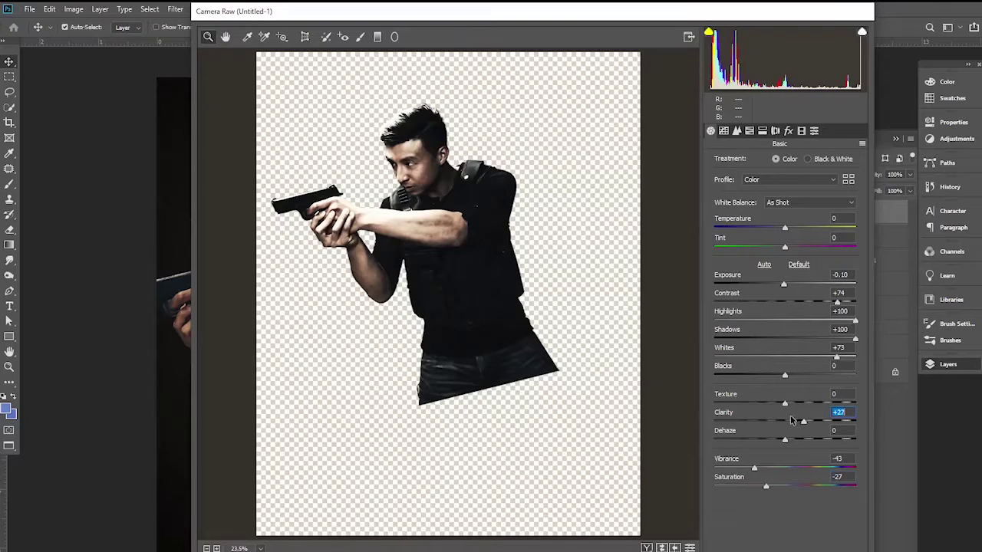
{"action": "left_click_drag", "start_coordinate": [785, 406], "coordinate": [799, 407]}
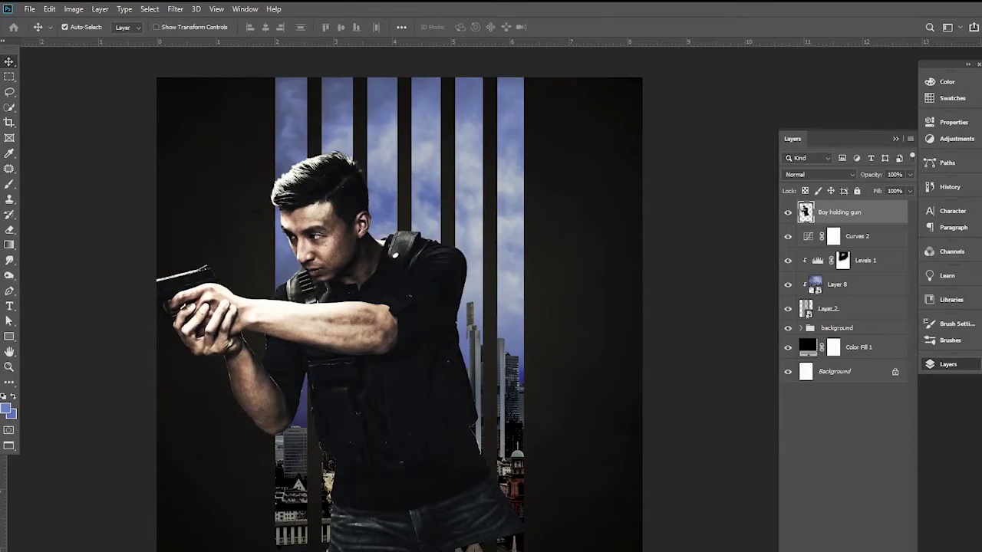
Add a Black & White adjustment layer over the man
{"action": "left_click", "coordinate": [882, 549]}
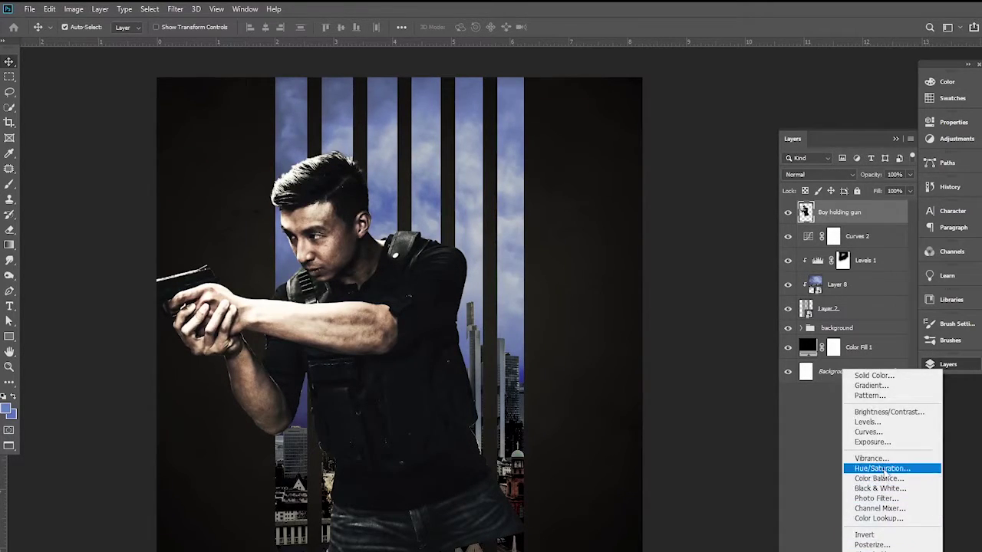
{"action": "left_click", "coordinate": [880, 488]}
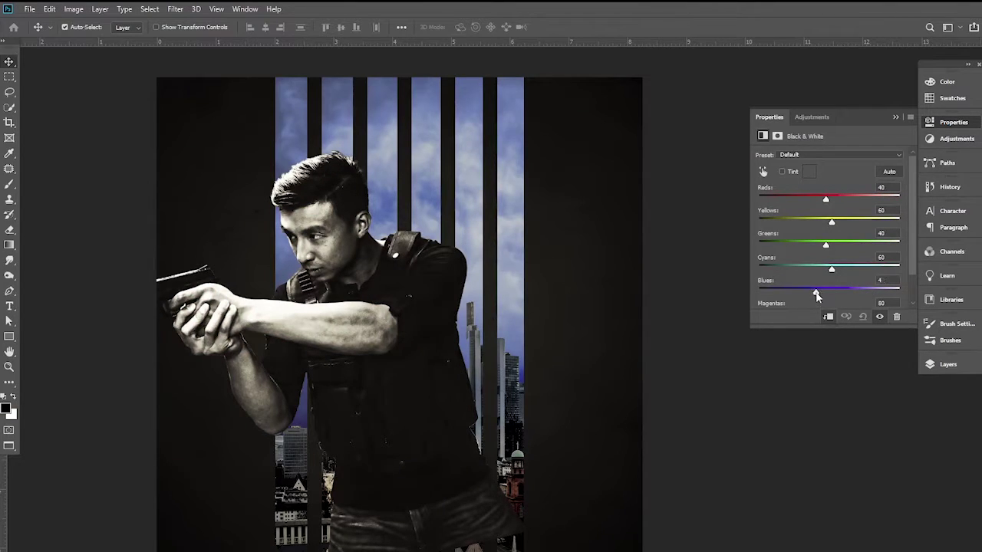
{"action": "left_click", "coordinate": [894, 119]}
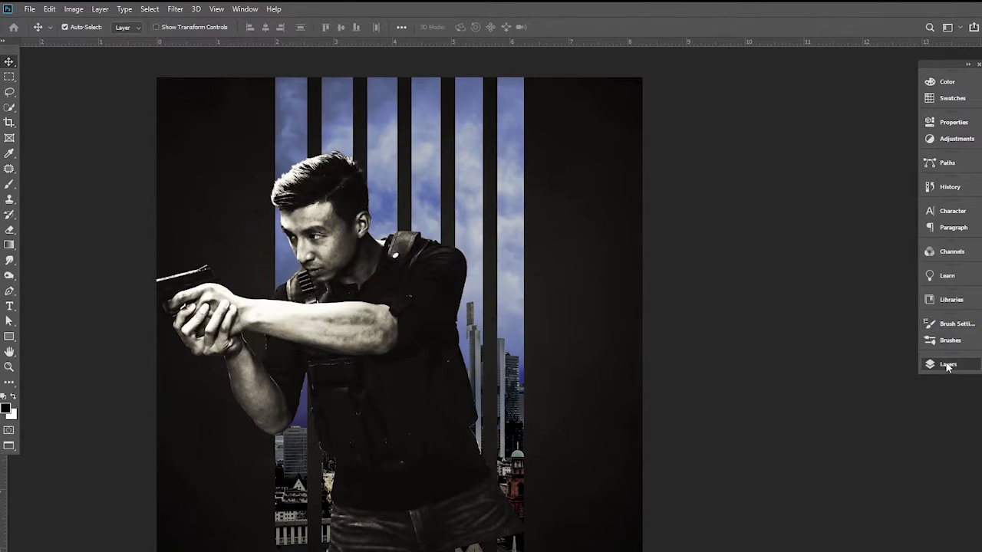
{"action": "left_click", "coordinate": [947, 364]}
Test a Hue/Saturation adjustment with Lightness +28 above Boy holding gun, then delete it
{"action": "left_click", "coordinate": [858, 244]}
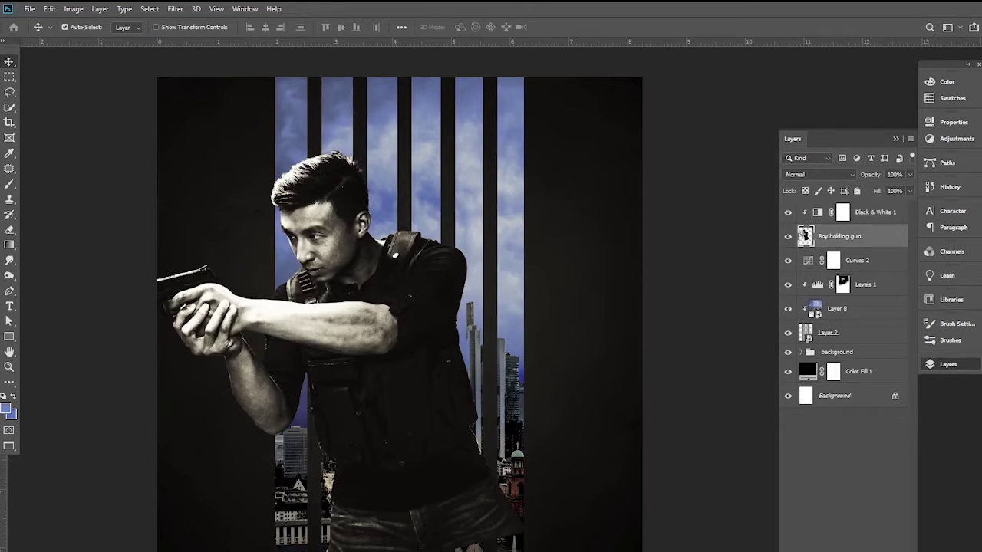
{"action": "left_click", "coordinate": [847, 546]}
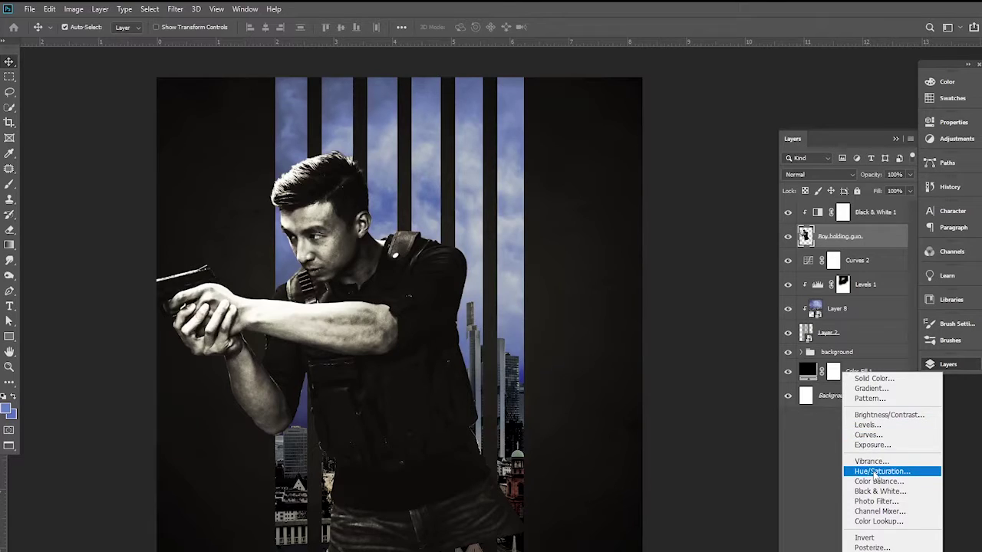
{"action": "left_click", "coordinate": [875, 474]}
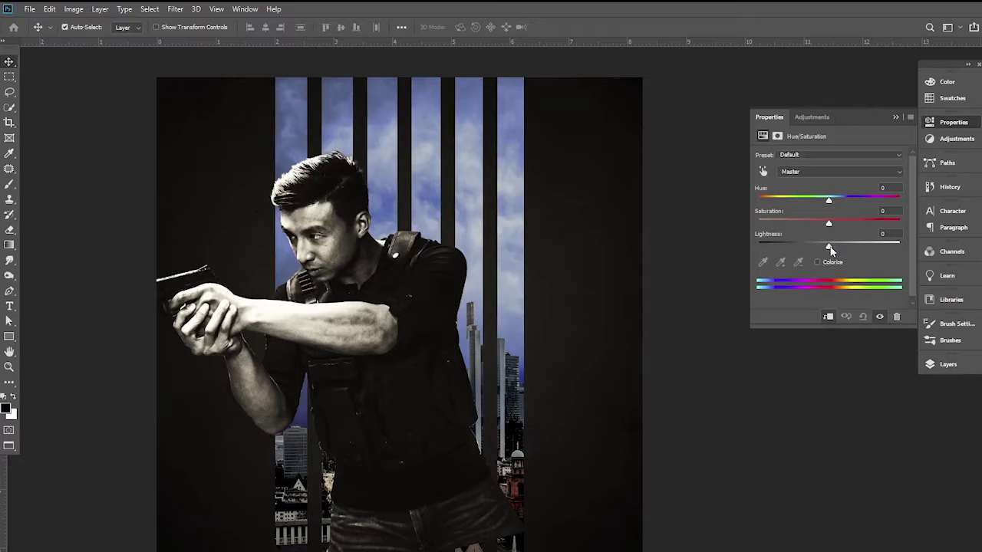
{"action": "left_click_drag", "start_coordinate": [828, 246], "coordinate": [848, 247]}
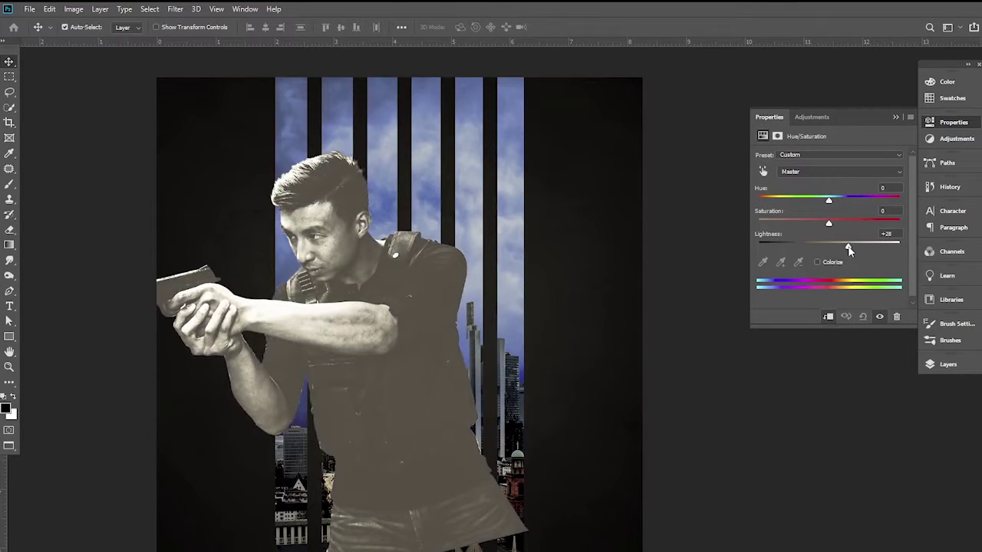
{"action": "left_click", "coordinate": [897, 317]}
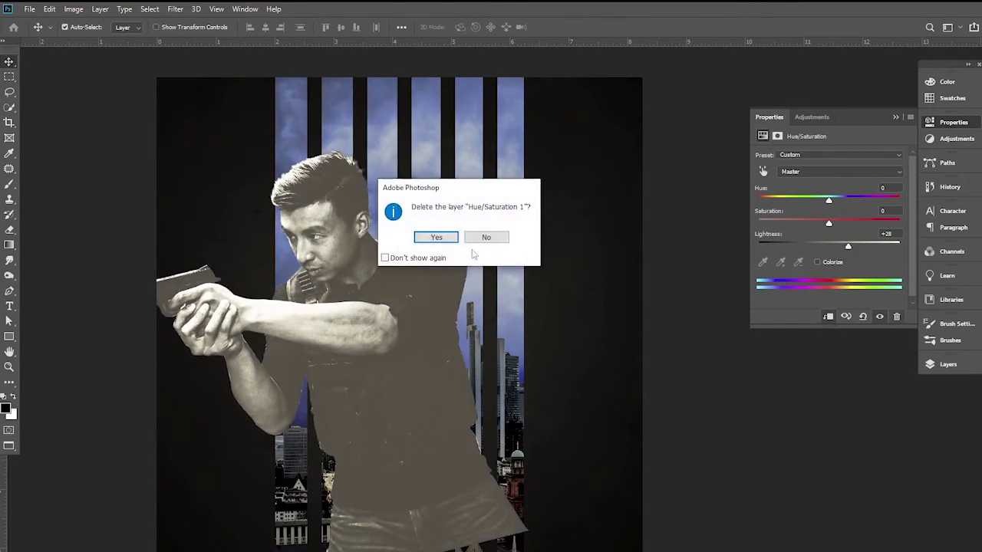
{"action": "left_click", "coordinate": [437, 238]}
{"action": "left_click", "coordinate": [948, 364]}
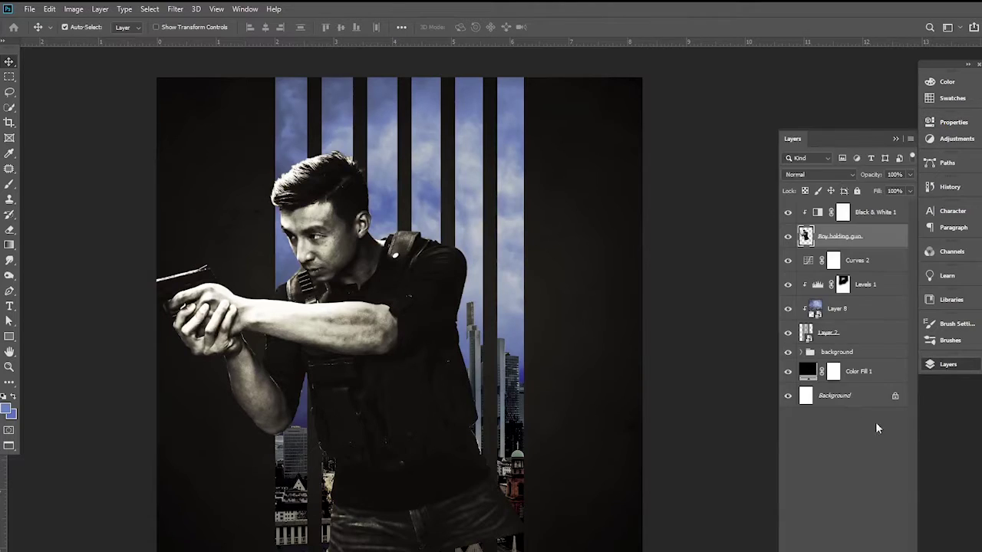
Add a Levels 2 adjustment above Boy holding gun with the white input at 106
{"action": "left_click", "coordinate": [847, 548]}
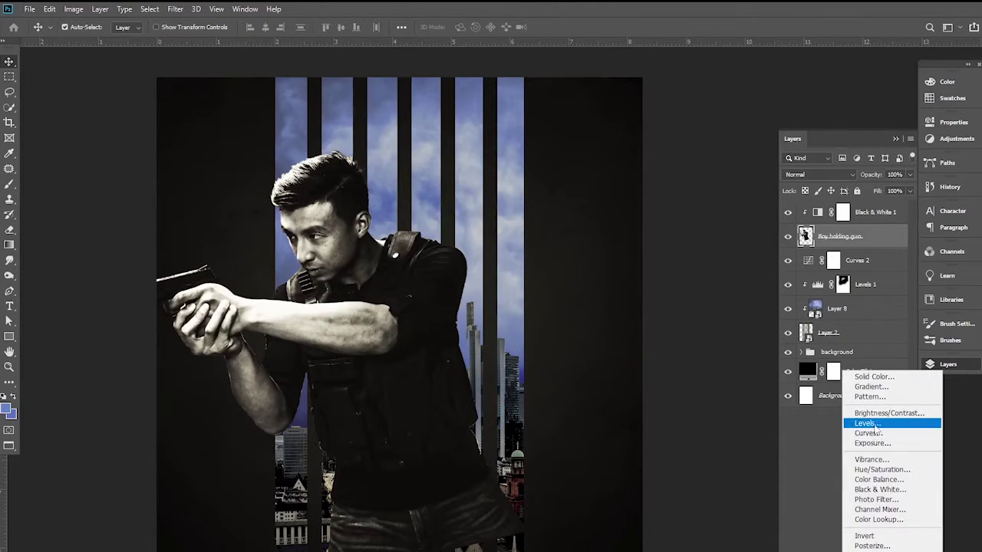
{"action": "left_click", "coordinate": [869, 424]}
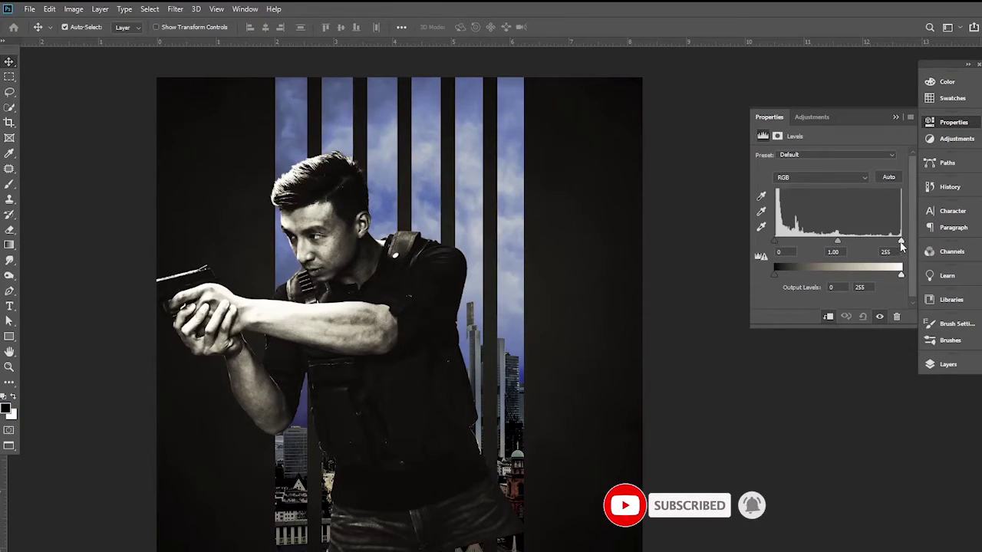
{"action": "left_click_drag", "start_coordinate": [901, 245], "coordinate": [828, 251]}
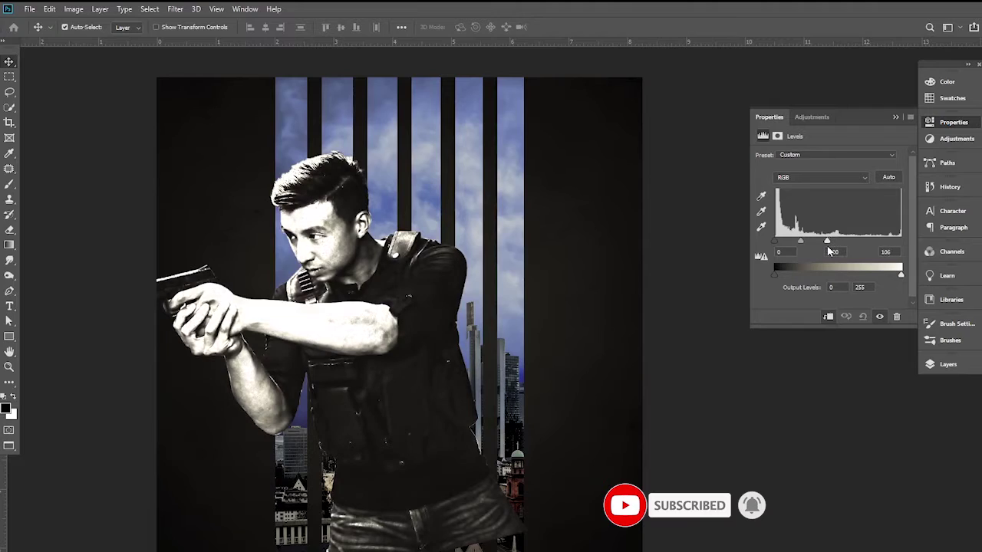
{"action": "left_click", "coordinate": [895, 117]}
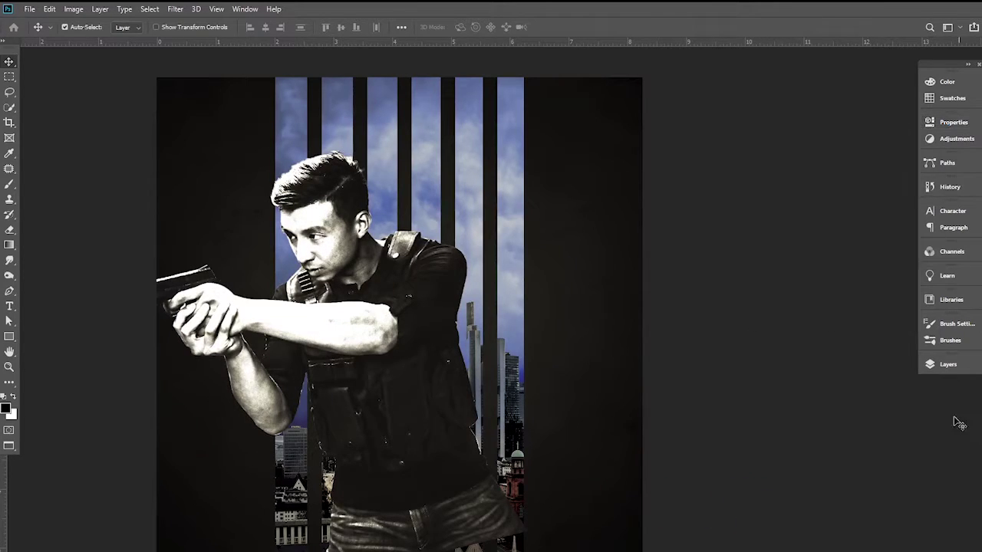
{"action": "left_click", "coordinate": [949, 366]}
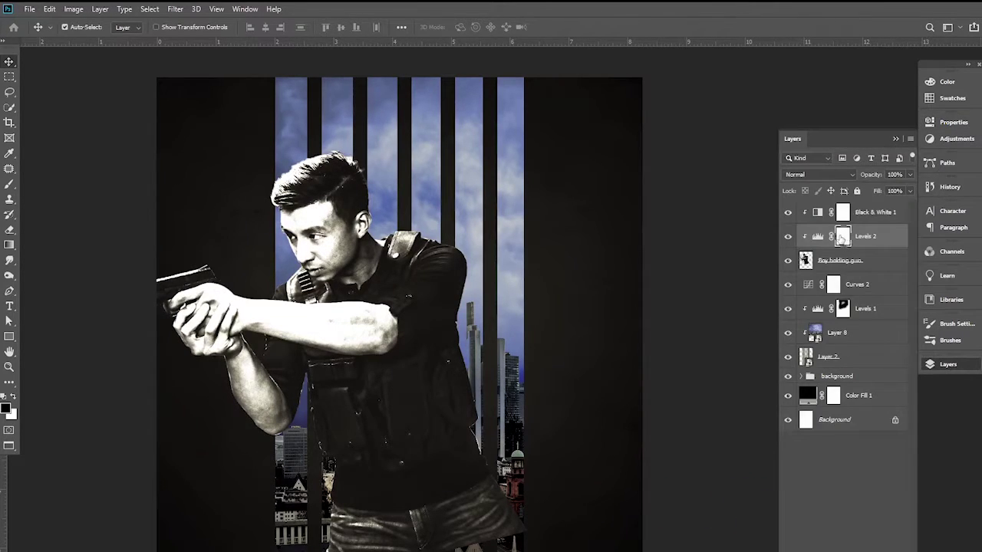
Invert the Levels 2 mask to black and set up a white brush at size 200
{"action": "key", "text": "ctrl+i"}
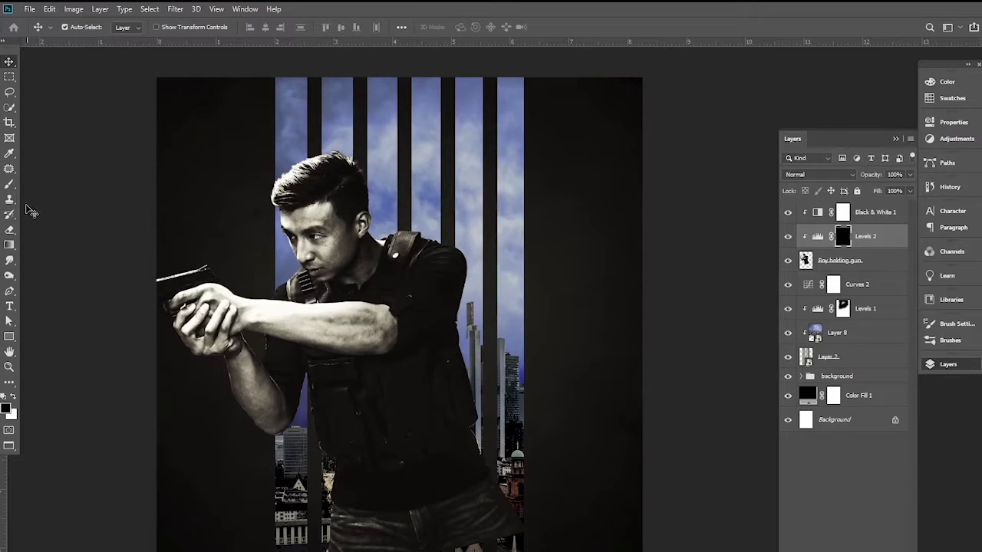
{"action": "left_click", "coordinate": [9, 185]}
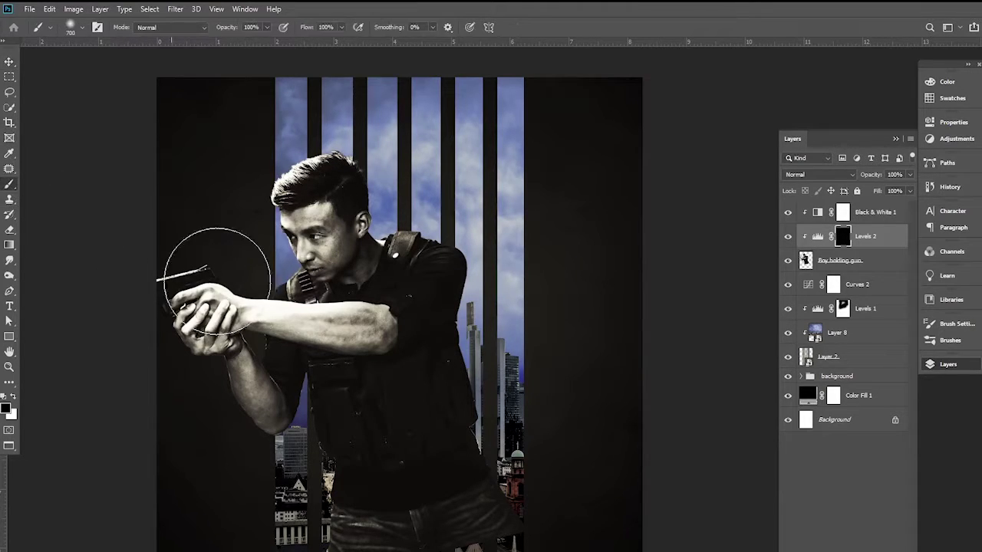
{"action": "scroll", "coordinate": [314, 345], "scroll_direction": "up", "scroll_amount": 4}
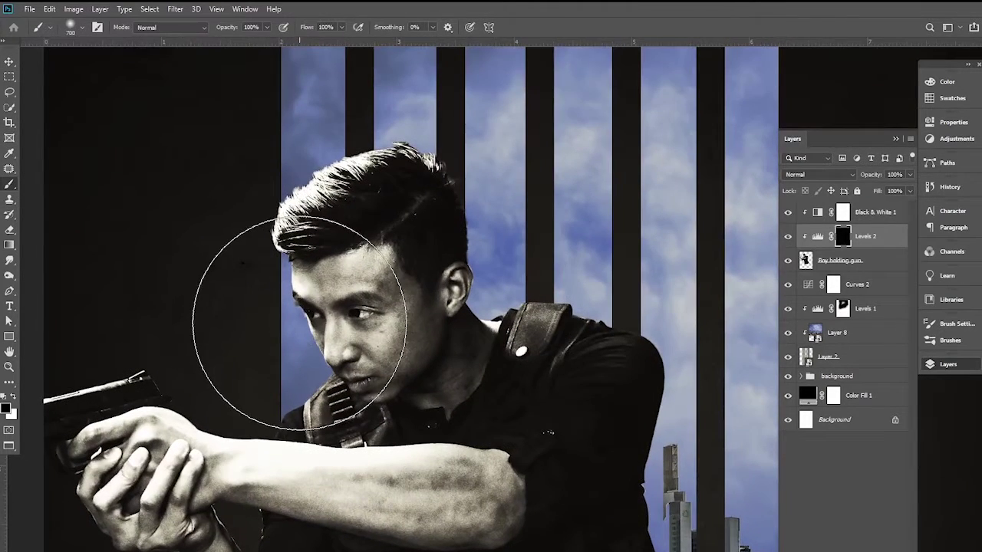
{"action": "key", "text": "bracketleft"}
{"action": "key", "text": "bracketleft"}
{"action": "key", "text": "bracketleft"}
{"action": "key", "text": "bracketleft"}
{"action": "key", "text": "bracketleft"}
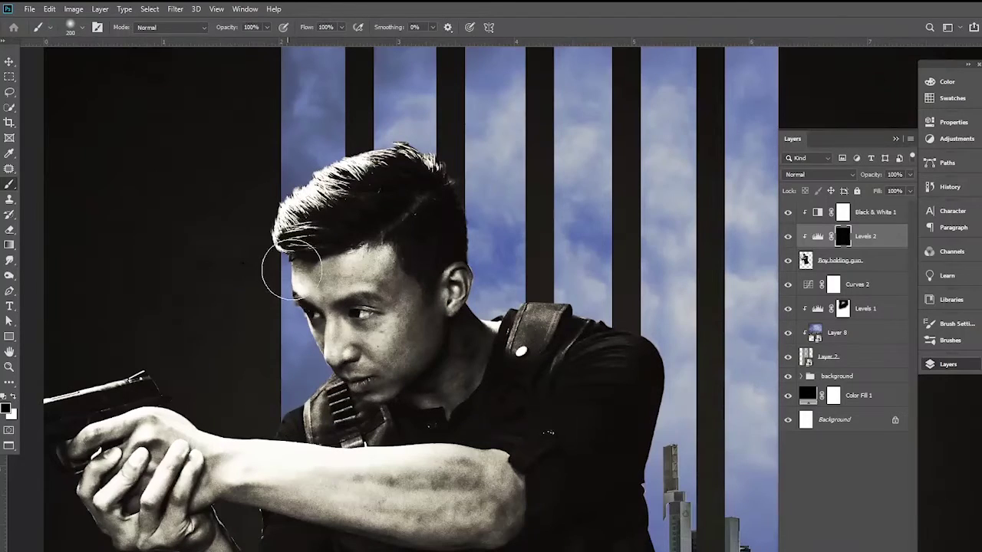
{"action": "left_click", "coordinate": [12, 397]}
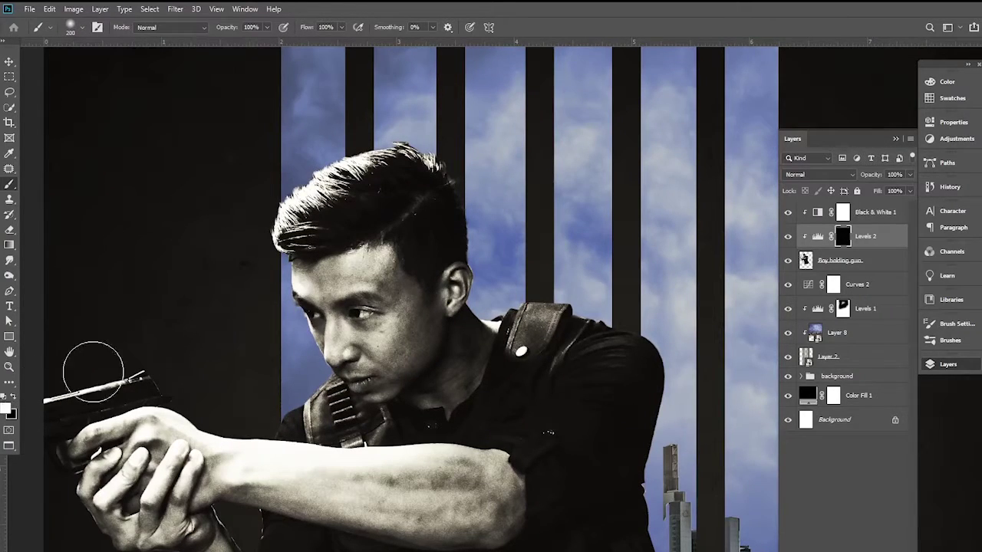
{"action": "mouse_move", "coordinate": [263, 259]}
{"action": "left_mouse_down"}
{"action": "mouse_move", "coordinate": [269, 306]}
{"action": "mouse_move", "coordinate": [315, 360]}
{"action": "mouse_move", "coordinate": [338, 420]}
{"action": "left_mouse_up"}
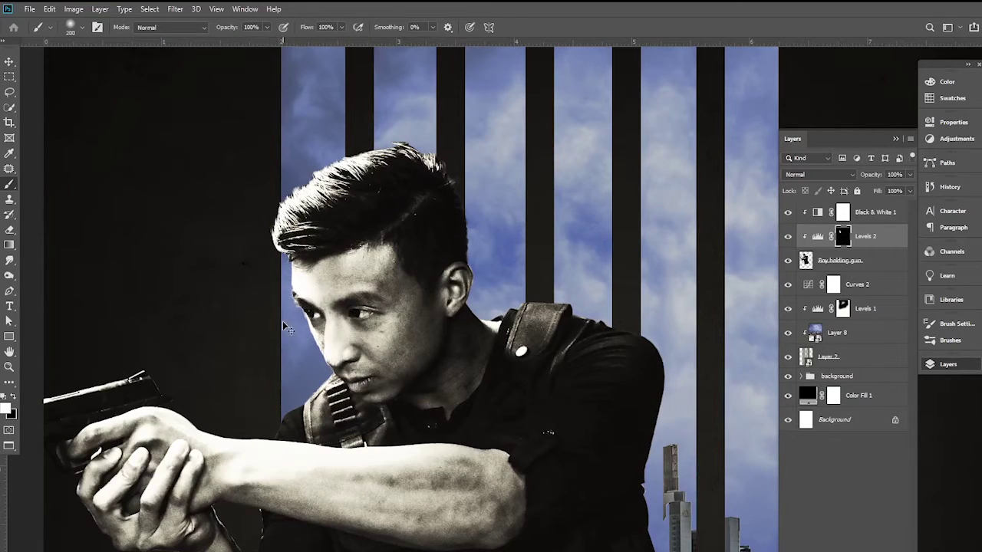
{"action": "key", "text": "ctrl+z"}
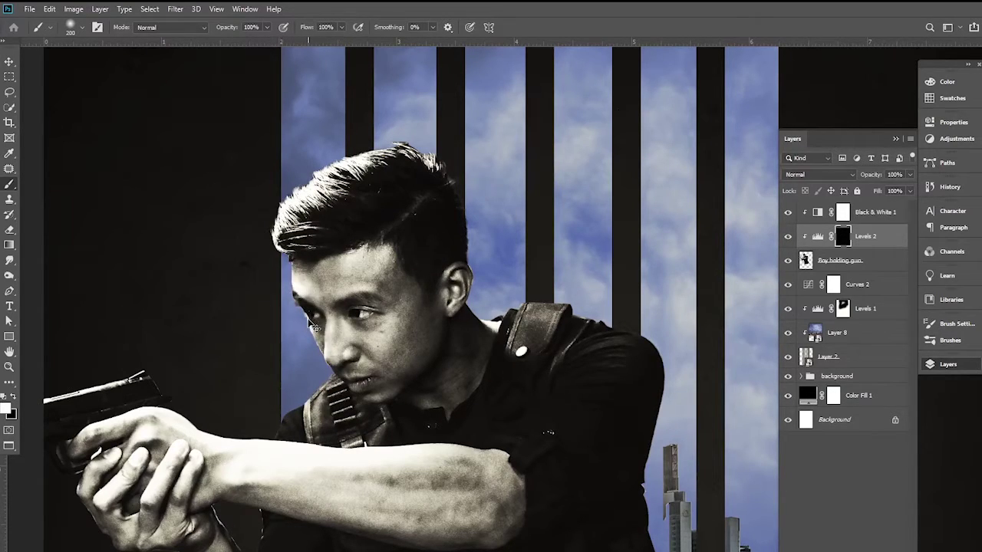
{"action": "key", "text": "ctrl+shift+z"}
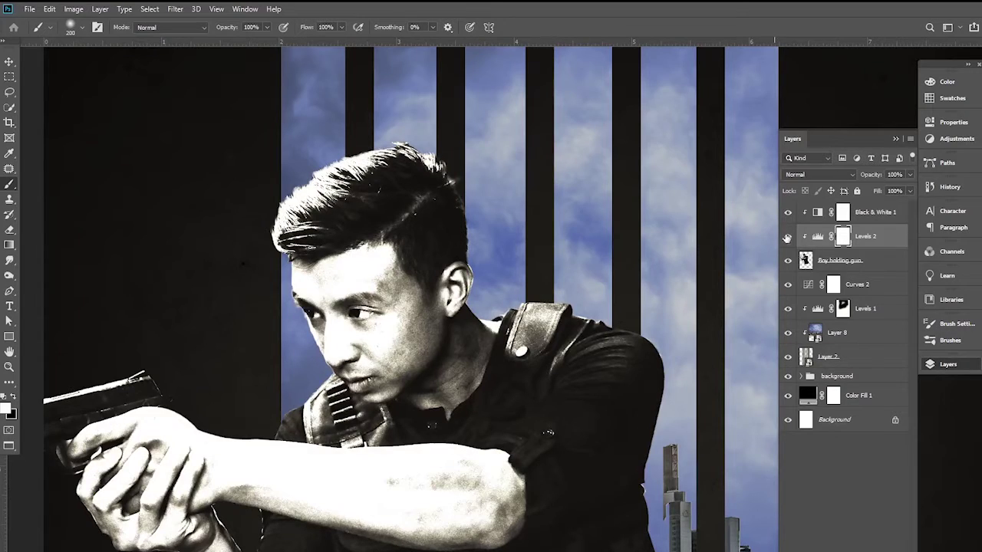
{"action": "key", "text": "ctrl+i"}
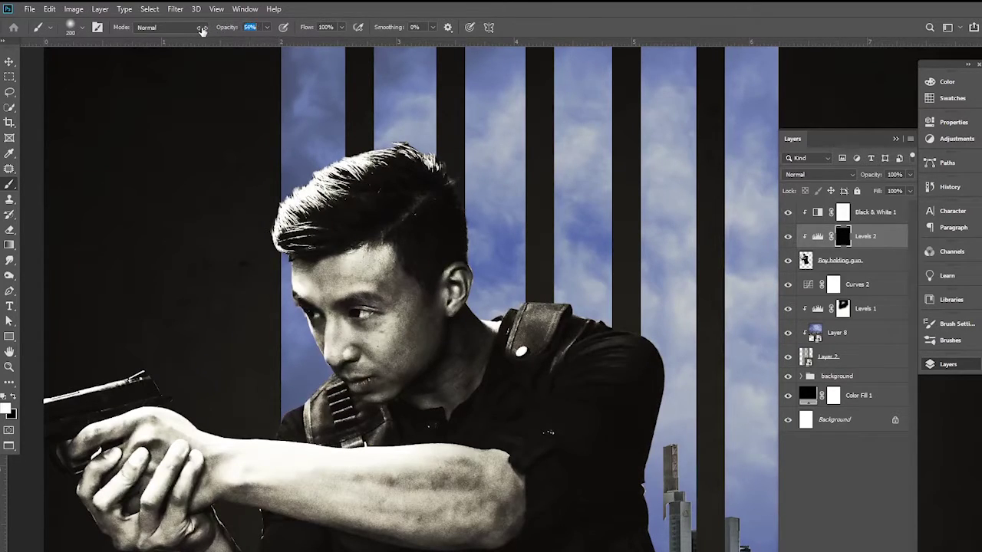
Paint white on the Levels 2 mask over the man's face and forearm
{"action": "mouse_move", "coordinate": [401, 329]}
{"action": "left_mouse_down"}
{"action": "mouse_move", "coordinate": [378, 360]}
{"action": "mouse_move", "coordinate": [449, 390]}
{"action": "mouse_move", "coordinate": [360, 352]}
{"action": "mouse_move", "coordinate": [354, 285]}
{"action": "left_mouse_up"}
{"action": "mouse_move", "coordinate": [439, 499]}
{"action": "left_mouse_down"}
{"action": "mouse_move", "coordinate": [379, 297]}
{"action": "mouse_move", "coordinate": [510, 318]}
{"action": "left_mouse_up"}
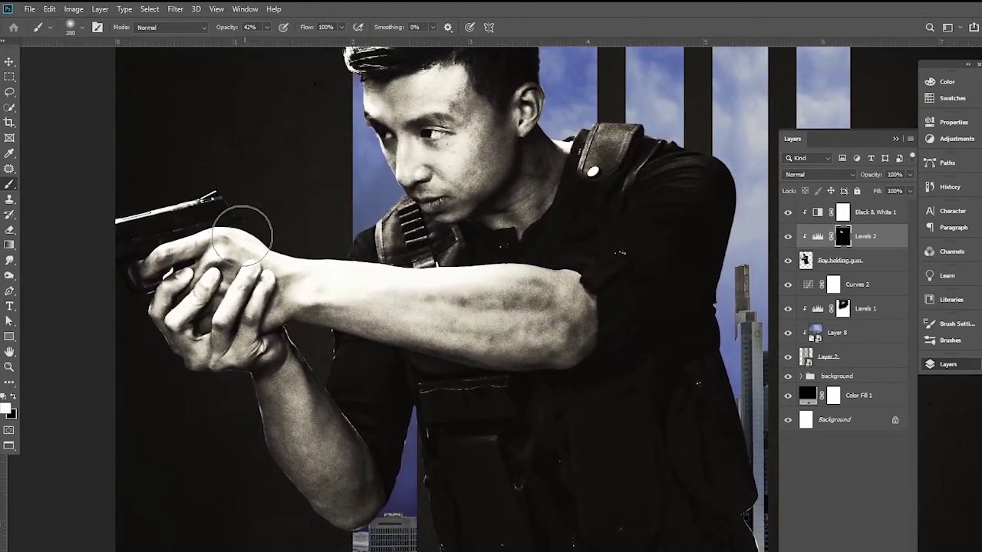
{"action": "left_click_drag", "start_coordinate": [476, 296], "coordinate": [570, 295]}
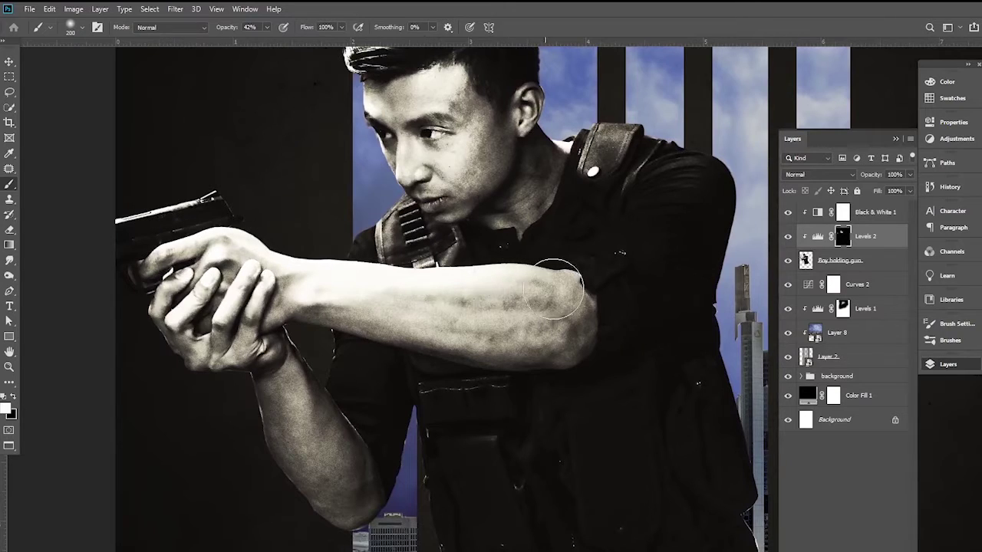
{"action": "key", "text": "ctrl+minus"}
{"action": "mouse_move", "coordinate": [389, 204]}
{"action": "left_mouse_down"}
{"action": "mouse_move", "coordinate": [390, 240]}
{"action": "mouse_move", "coordinate": [532, 243]}
{"action": "left_mouse_up"}
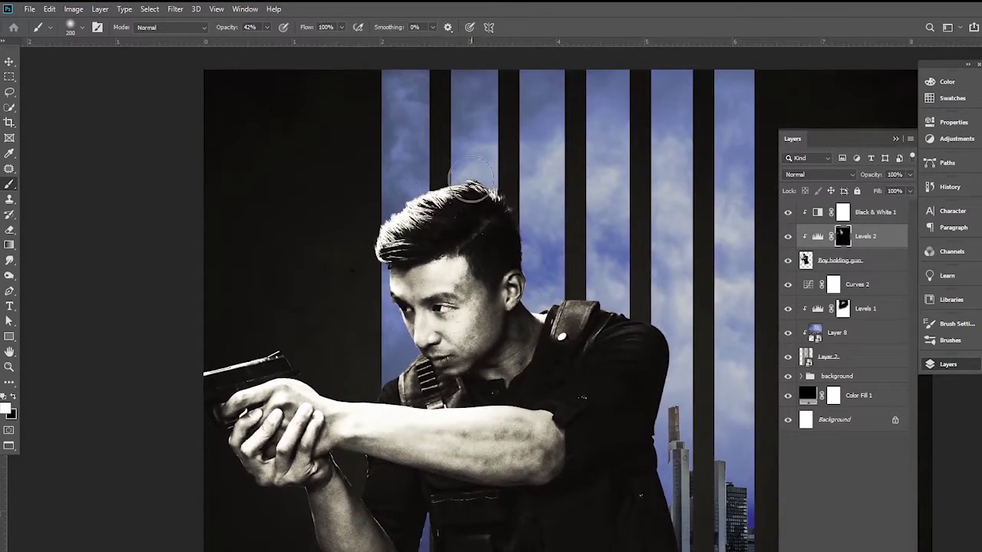
{"action": "left_click", "coordinate": [9, 62]}
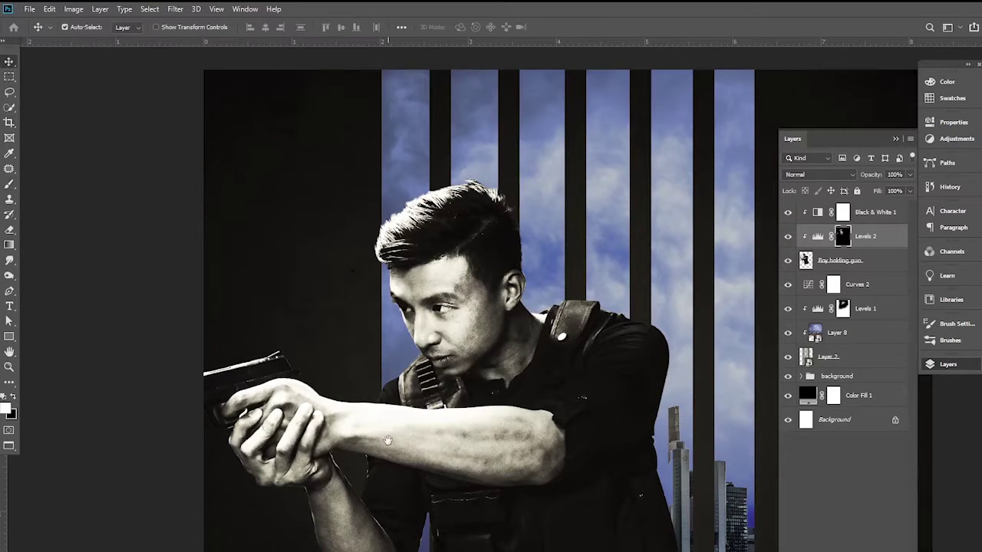
{"action": "left_click_drag", "start_coordinate": [385, 368], "coordinate": [363, 346]}
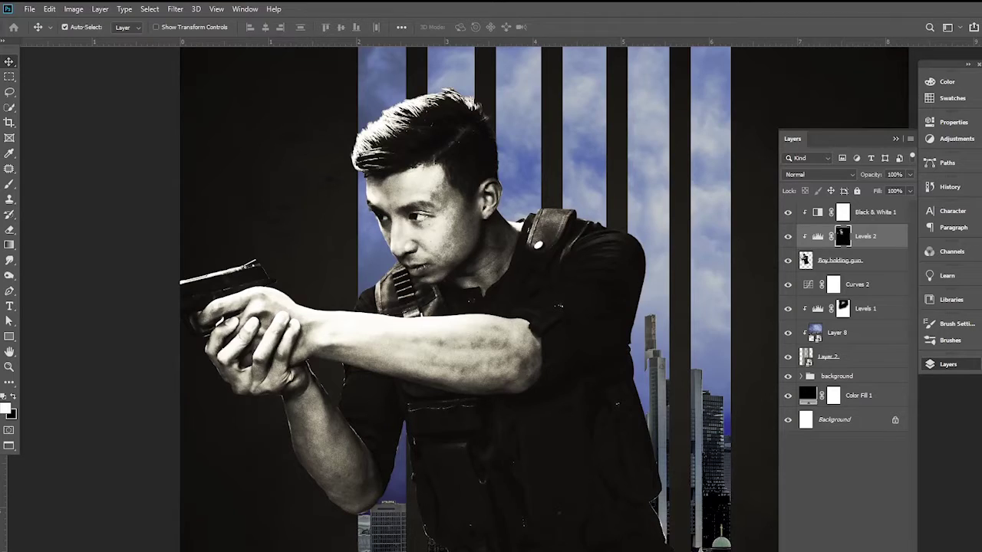
{"action": "key", "text": "ctrl+shift+alt+n"}
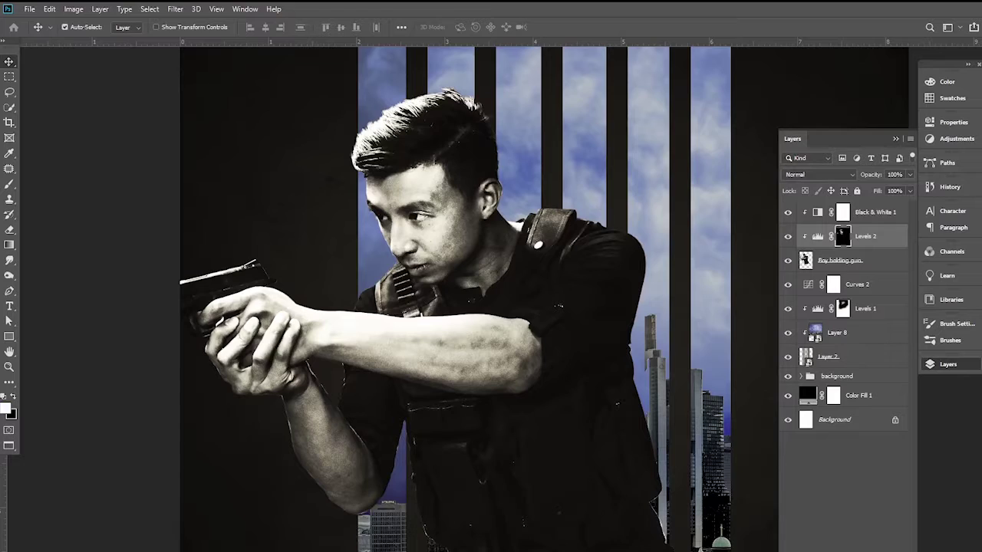
{"action": "left_click", "coordinate": [843, 367]}
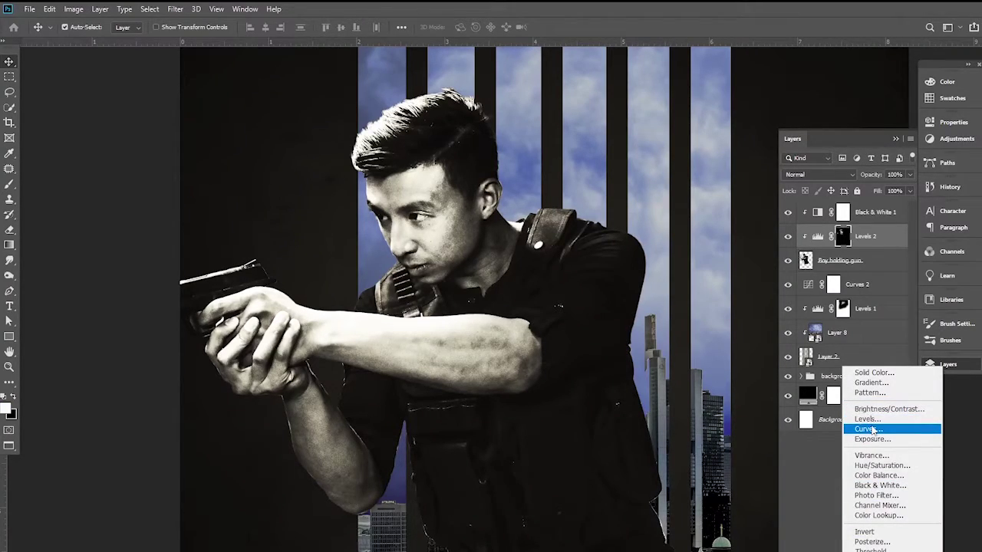
Add a darkening Curves 3 adjustment with its top point pulled down and an inverted black mask
{"action": "left_click", "coordinate": [872, 431]}
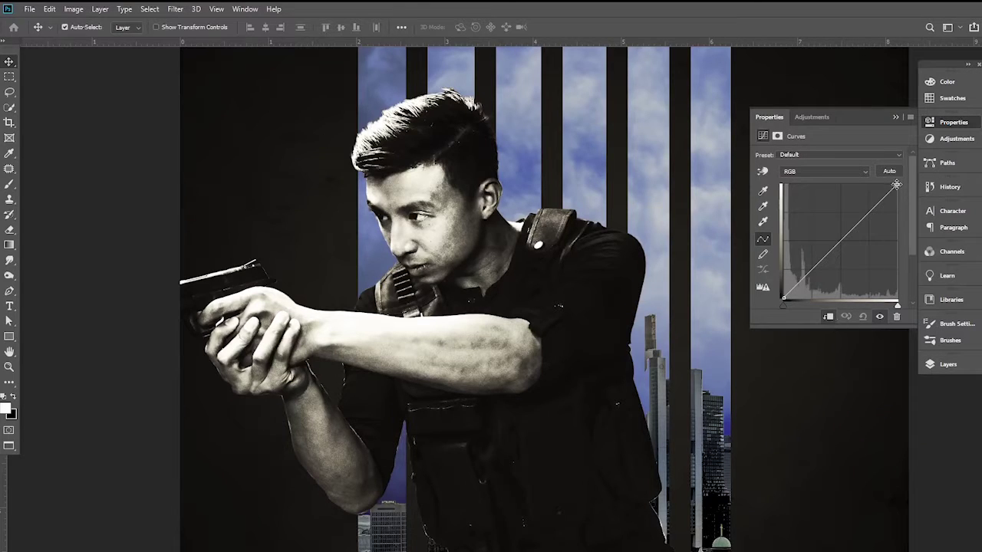
{"action": "left_click_drag", "start_coordinate": [895, 185], "coordinate": [909, 271]}
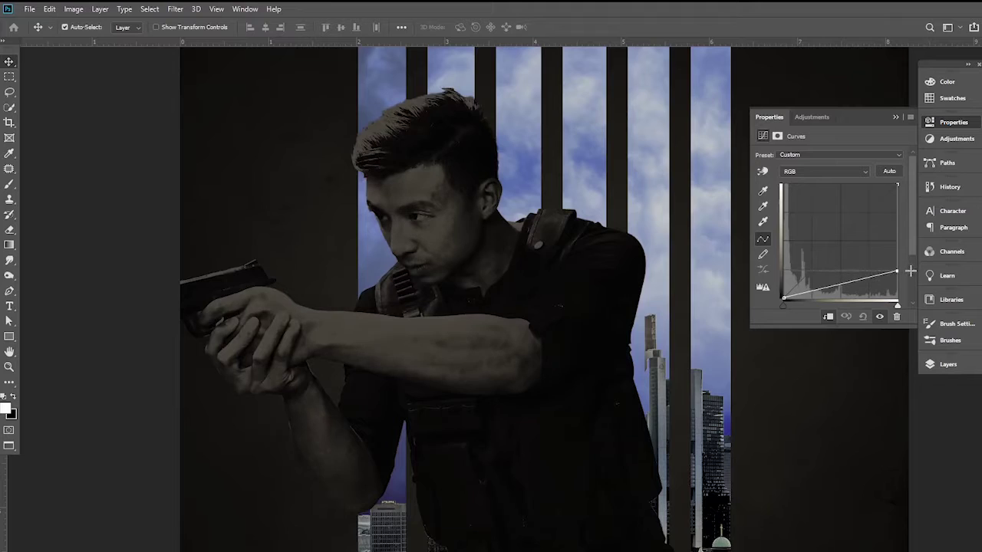
{"action": "left_click", "coordinate": [895, 117]}
{"action": "left_click", "coordinate": [943, 365]}
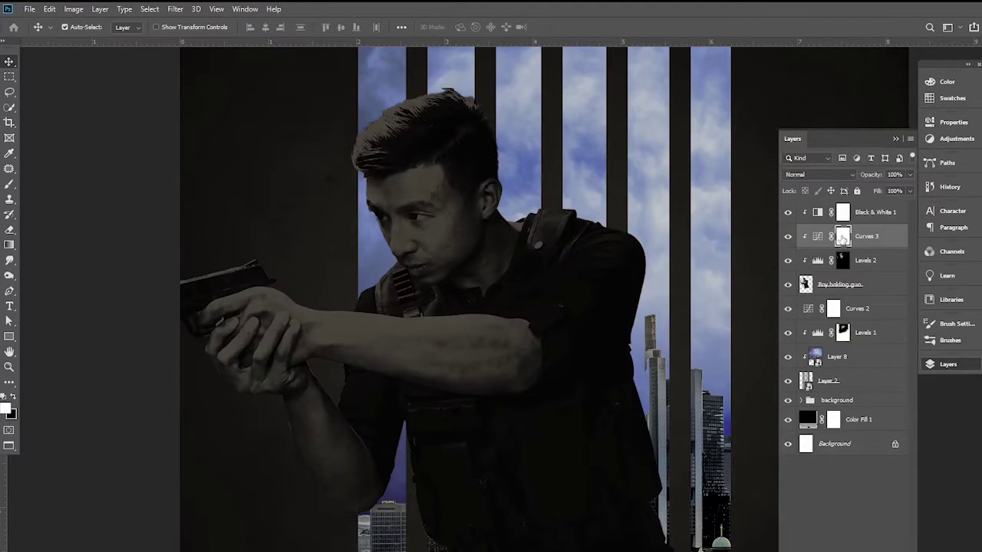
{"action": "key", "text": "ctrl+i"}
{"action": "left_click", "coordinate": [352, 393]}
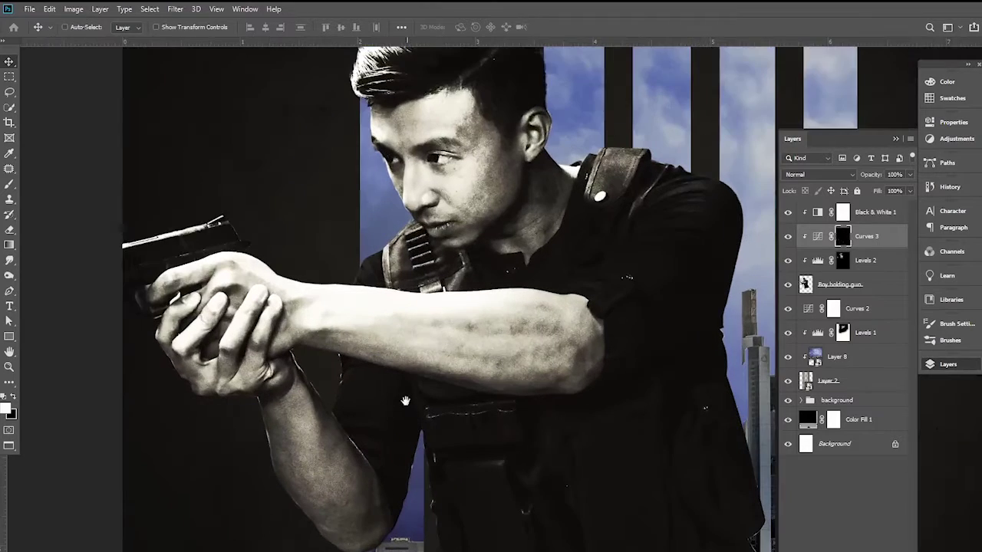
Paint on the Curves 3 mask to darken the man's forearm and forehead
{"action": "left_click", "coordinate": [8, 185]}
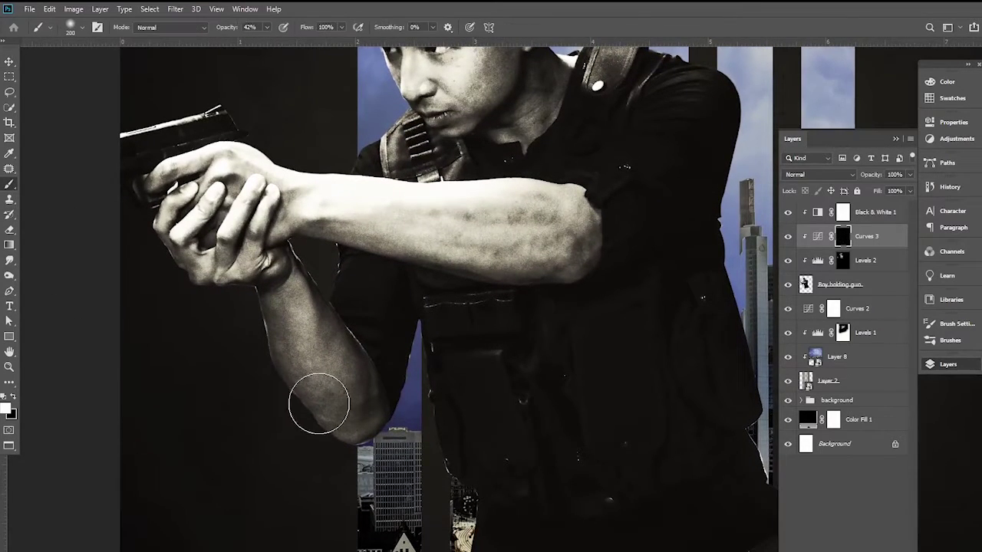
{"action": "mouse_move", "coordinate": [267, 340]}
{"action": "left_mouse_down"}
{"action": "mouse_move", "coordinate": [328, 427]}
{"action": "mouse_move", "coordinate": [307, 420]}
{"action": "mouse_move", "coordinate": [322, 438]}
{"action": "mouse_move", "coordinate": [237, 286]}
{"action": "mouse_move", "coordinate": [186, 279]}
{"action": "mouse_move", "coordinate": [137, 191]}
{"action": "mouse_move", "coordinate": [195, 314]}
{"action": "mouse_move", "coordinate": [299, 263]}
{"action": "mouse_move", "coordinate": [373, 265]}
{"action": "mouse_move", "coordinate": [327, 257]}
{"action": "mouse_move", "coordinate": [570, 280]}
{"action": "mouse_move", "coordinate": [482, 281]}
{"action": "mouse_move", "coordinate": [318, 258]}
{"action": "mouse_move", "coordinate": [618, 250]}
{"action": "left_mouse_up"}
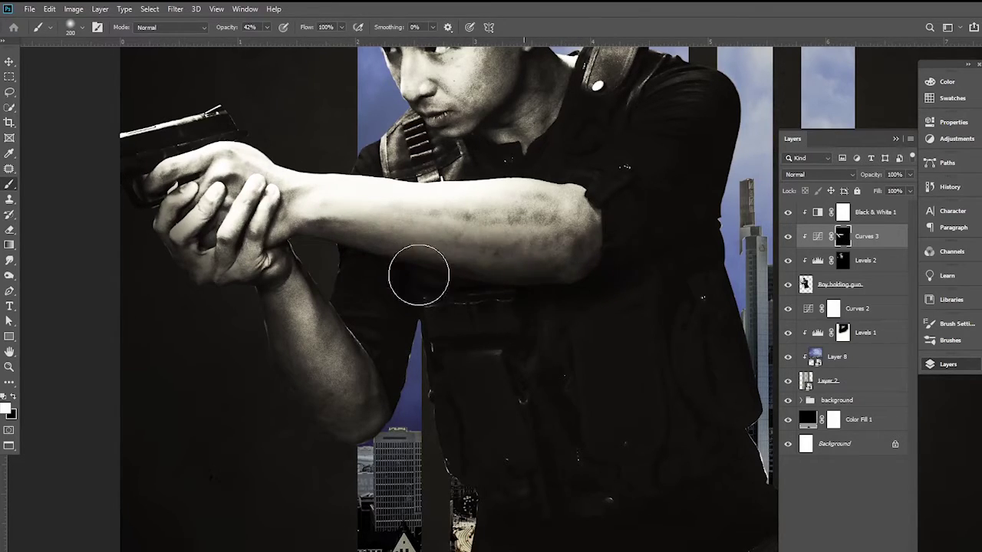
{"action": "scroll", "coordinate": [429, 258], "scroll_direction": "up", "scroll_amount": 5}
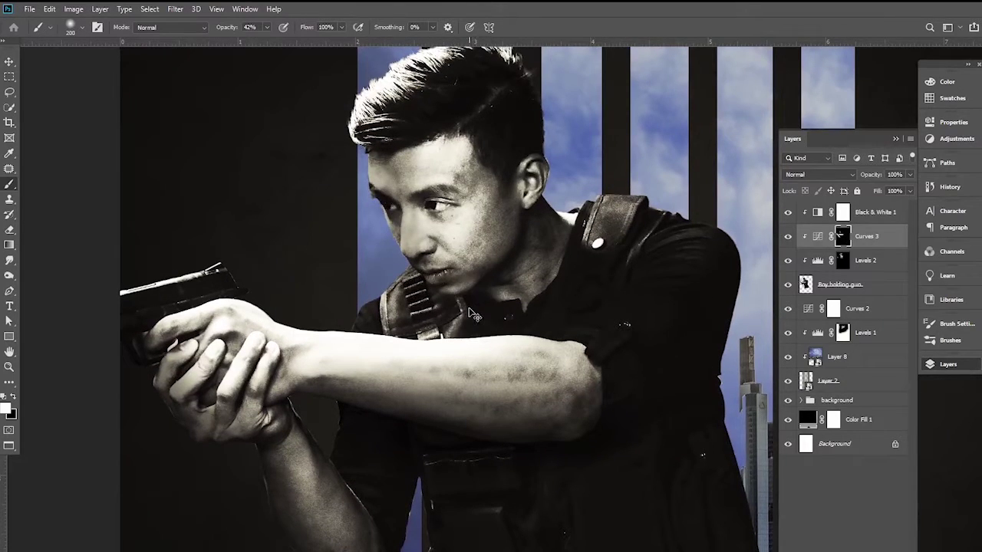
{"action": "left_click", "coordinate": [400, 223], "text": "ctrl"}
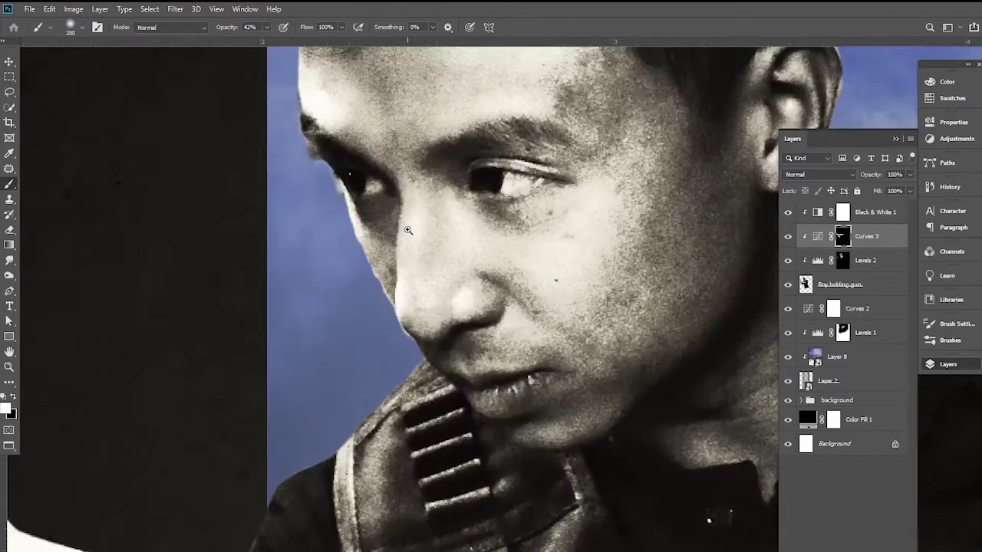
{"action": "left_click_drag", "start_coordinate": [408, 230], "coordinate": [454, 349]}
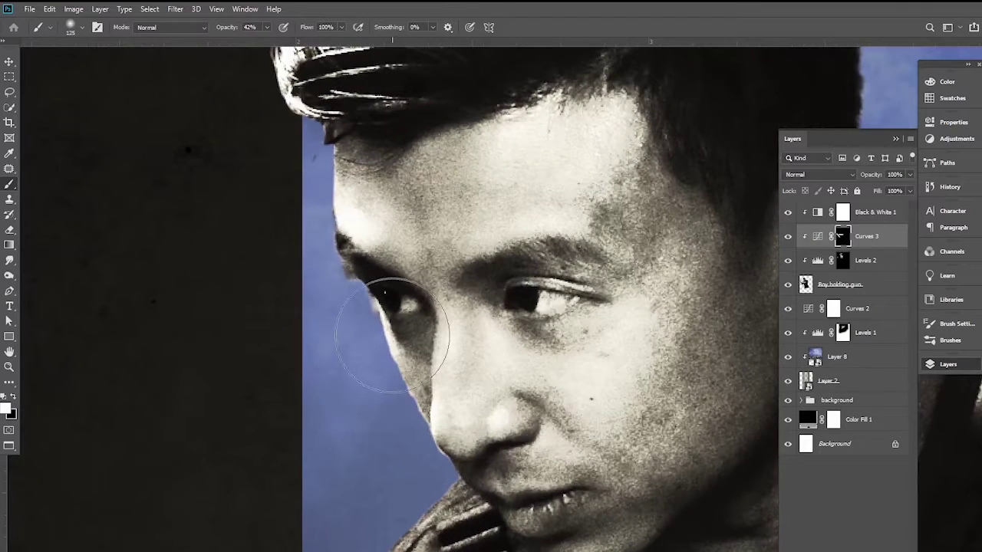
{"action": "key", "text": "bracketleft"}
{"action": "key", "text": "bracketleft"}
{"action": "key", "text": "bracketleft"}
{"action": "mouse_move", "coordinate": [360, 192]}
{"action": "left_mouse_down"}
{"action": "mouse_move", "coordinate": [394, 197]}
{"action": "mouse_move", "coordinate": [459, 484]}
{"action": "mouse_move", "coordinate": [350, 296]}
{"action": "mouse_move", "coordinate": [395, 186]}
{"action": "mouse_move", "coordinate": [328, 157]}
{"action": "left_mouse_up"}
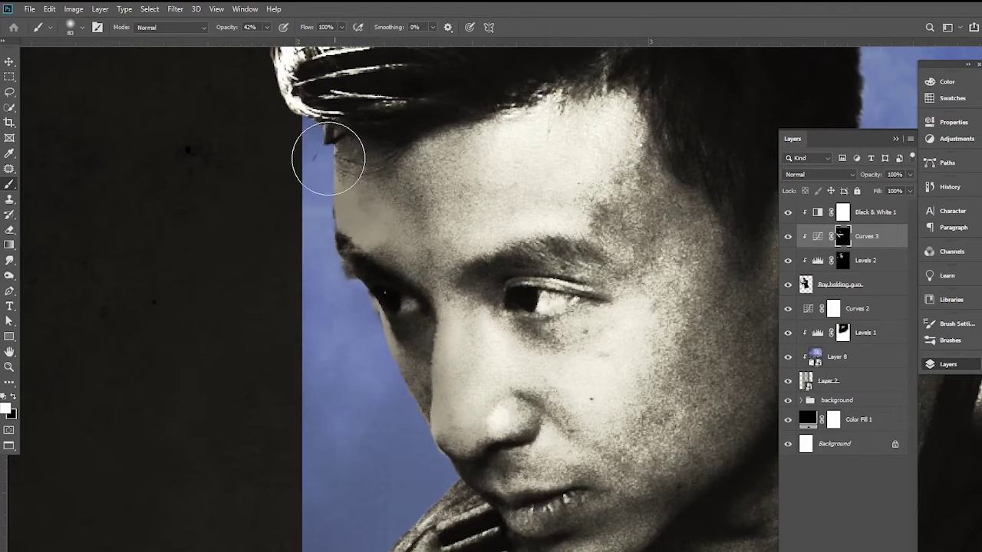
Lower the Curves 3 opacity to 89%
{"action": "key", "text": "ctrl+minus"}
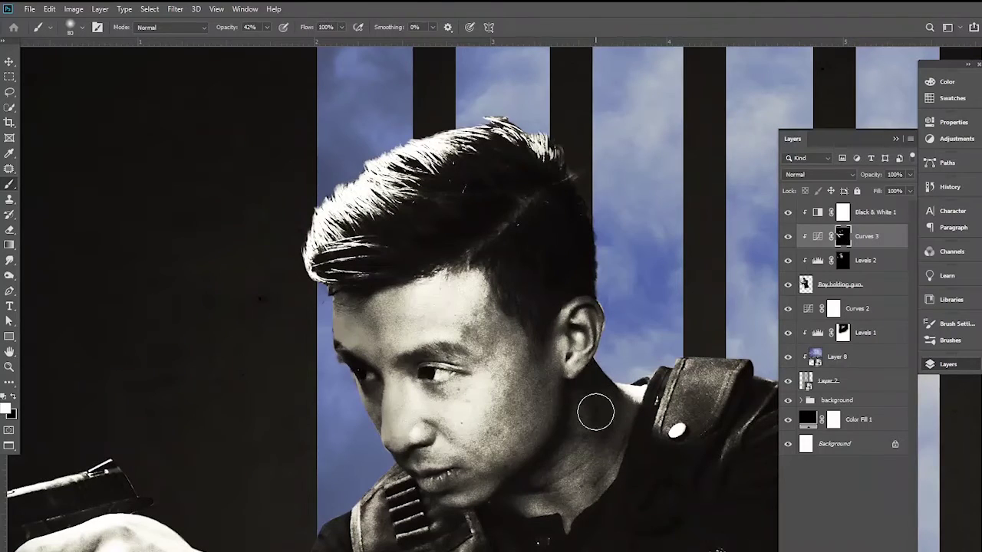
{"action": "left_click", "coordinate": [615, 438], "text": "alt"}
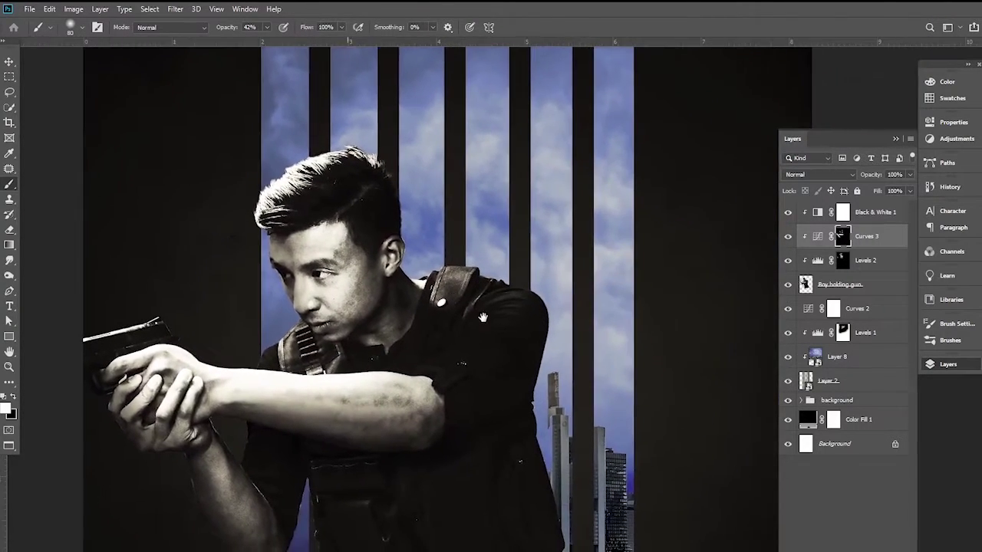
{"action": "left_click_drag", "start_coordinate": [497, 372], "coordinate": [443, 264]}
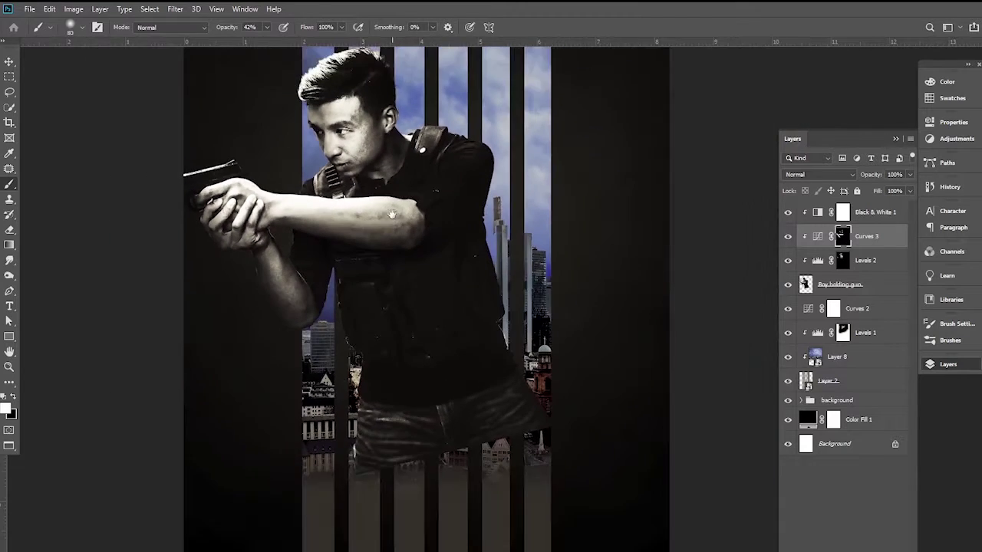
{"action": "left_click_drag", "start_coordinate": [387, 178], "coordinate": [377, 234]}
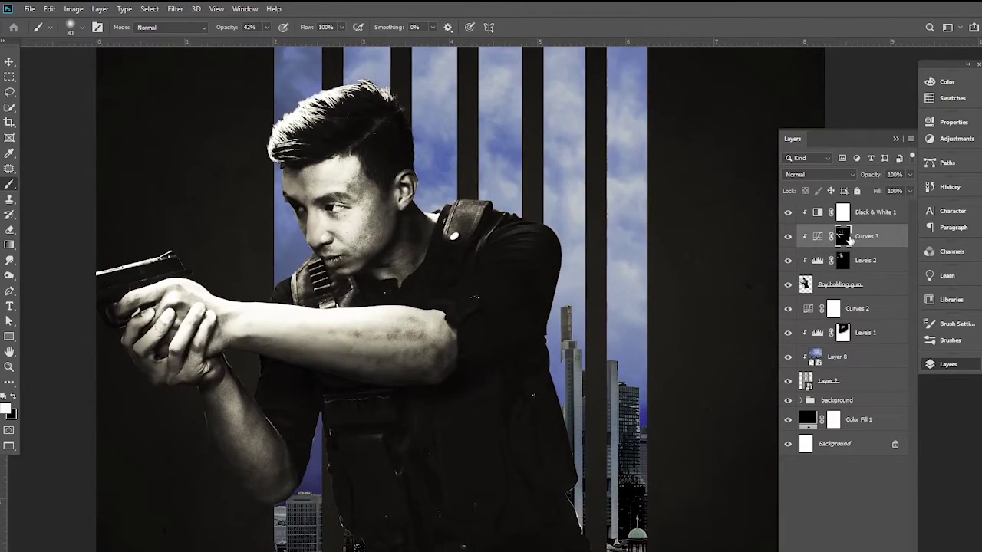
{"action": "left_click_drag", "start_coordinate": [872, 176], "coordinate": [882, 177]}
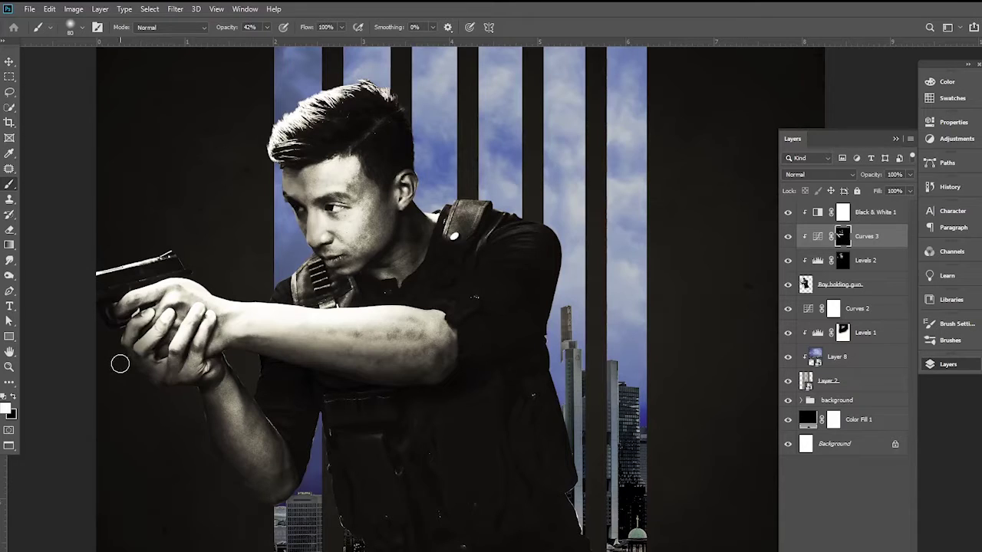
{"action": "left_click", "coordinate": [8, 61]}
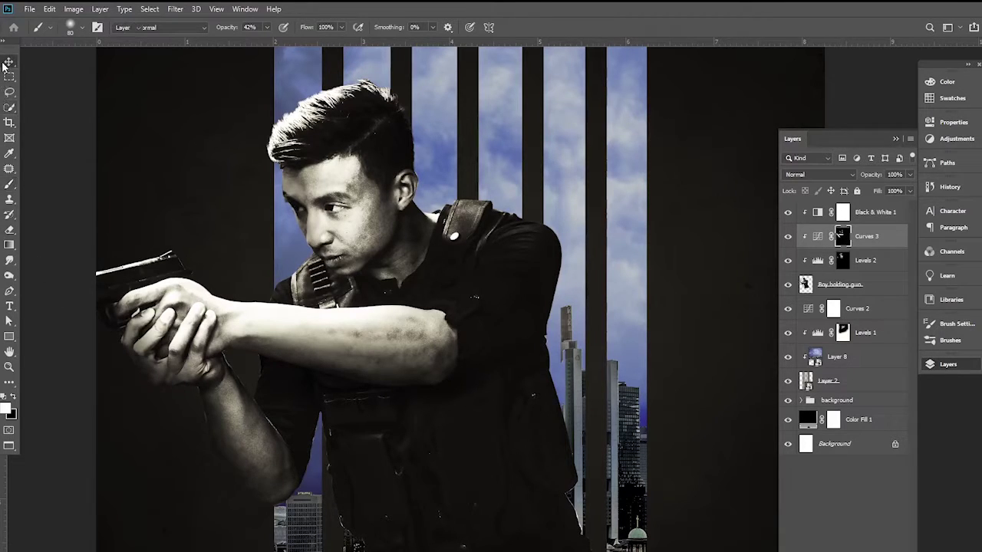
{"action": "scroll", "coordinate": [268, 286], "scroll_direction": "down", "scroll_amount": 2}
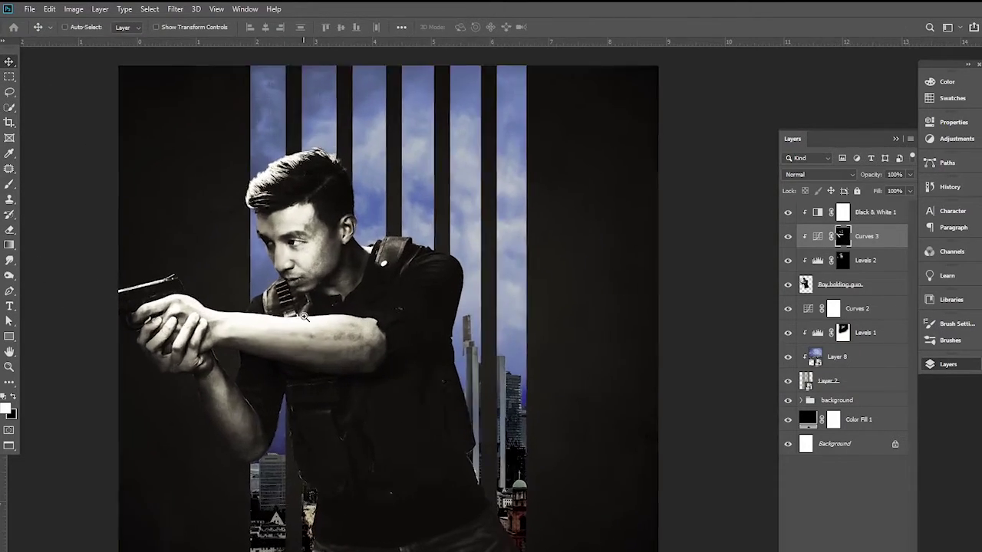
{"action": "scroll", "coordinate": [302, 319], "scroll_direction": "up", "scroll_amount": 2}
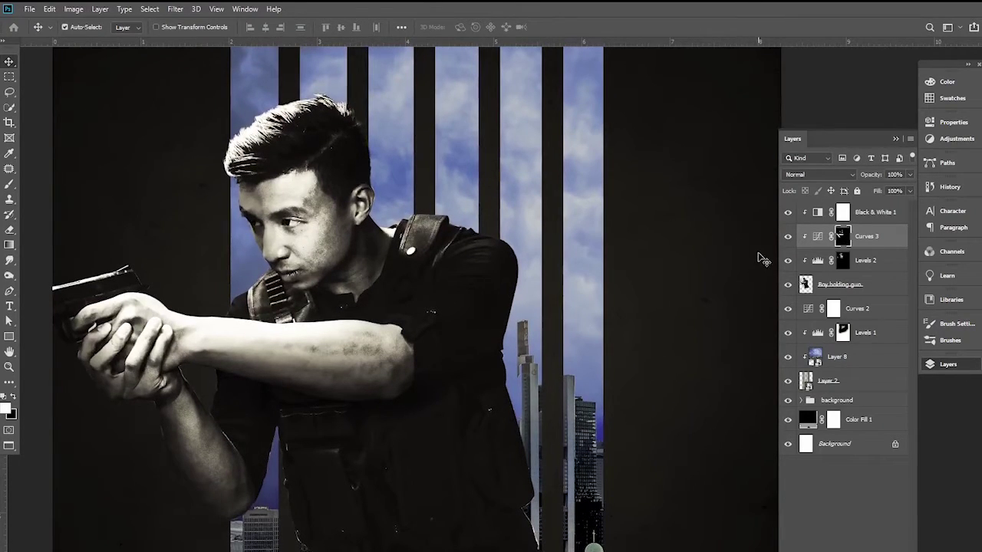
{"action": "left_click", "coordinate": [881, 213]}
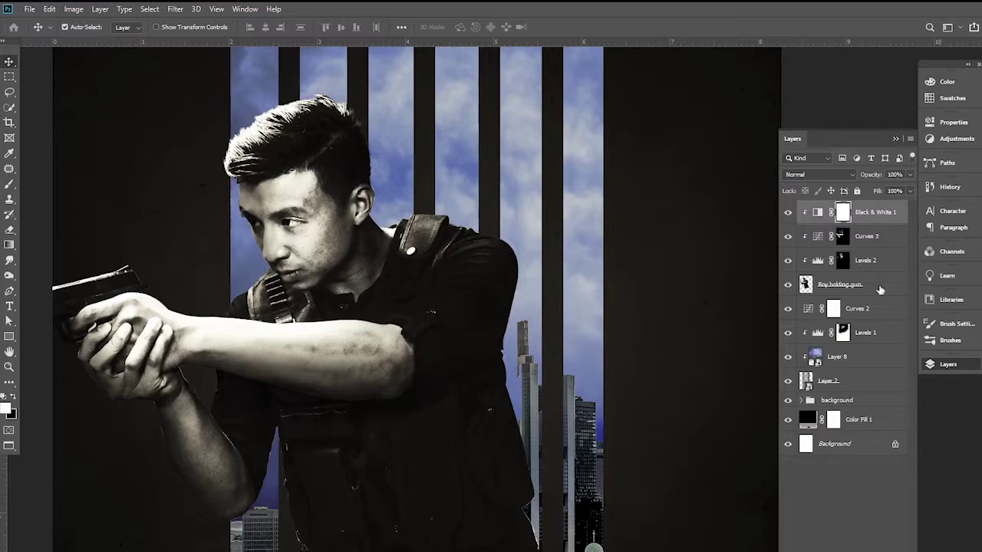
Create a clipped Layer 9, fill it with 50% gray, and set it to Overlay
{"action": "key", "text": "ctrl+shift+alt+n"}
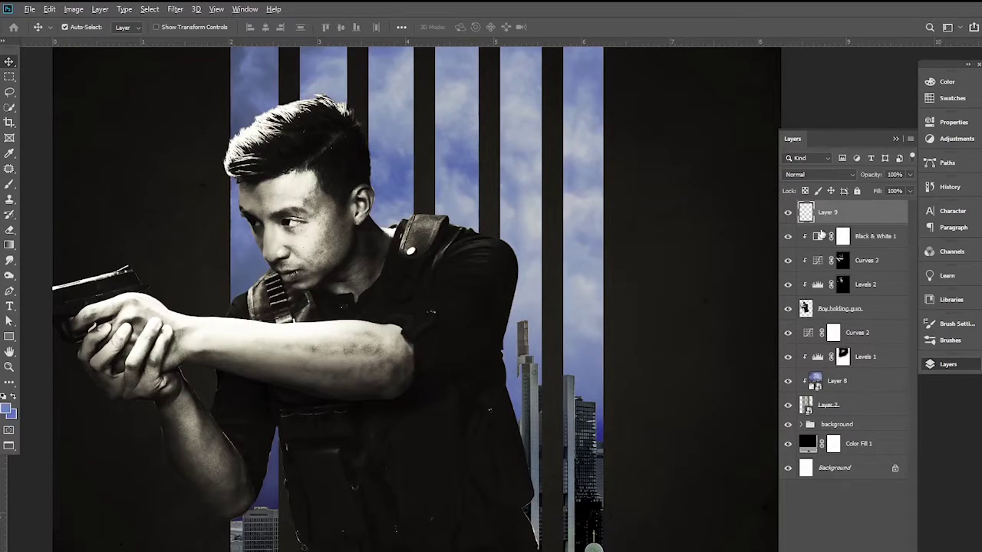
{"action": "left_click", "coordinate": [821, 222], "text": "alt"}
{"action": "left_click", "coordinate": [35, 9]}
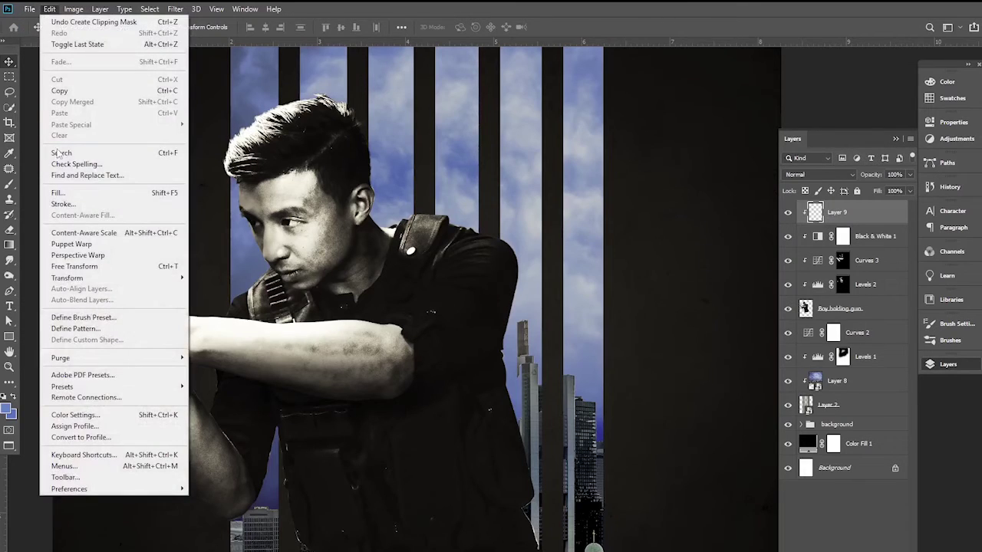
{"action": "left_click", "coordinate": [58, 192]}
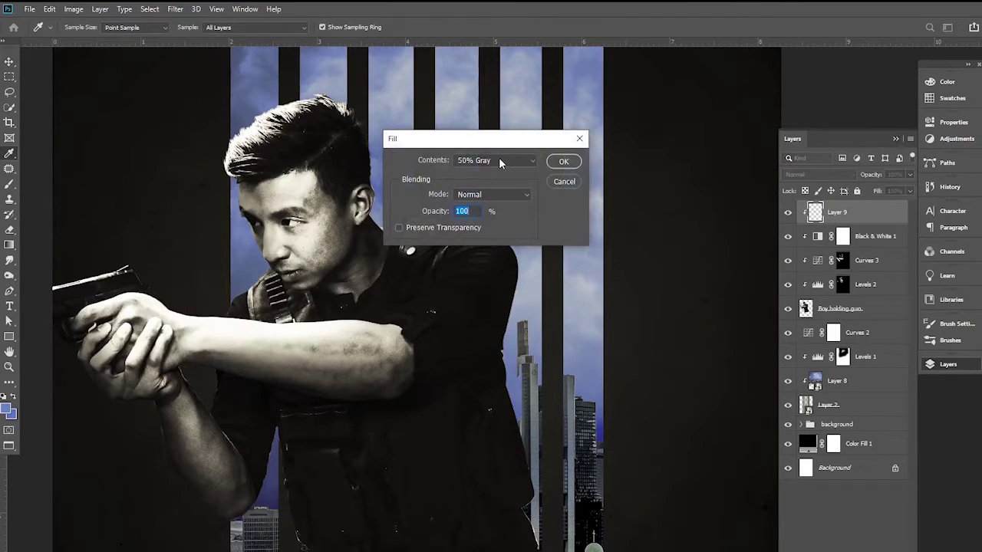
{"action": "left_click", "coordinate": [562, 162]}
{"action": "key", "text": "v"}
{"action": "left_click", "coordinate": [819, 174]}
{"action": "left_click", "coordinate": [792, 322]}
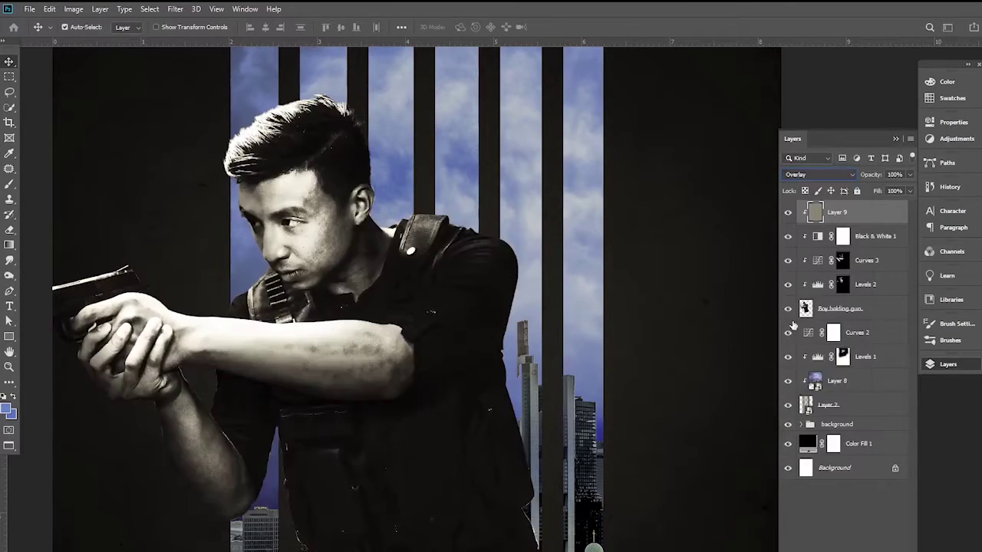
{"action": "key", "text": "b"}
{"action": "left_click", "coordinate": [10, 277]}
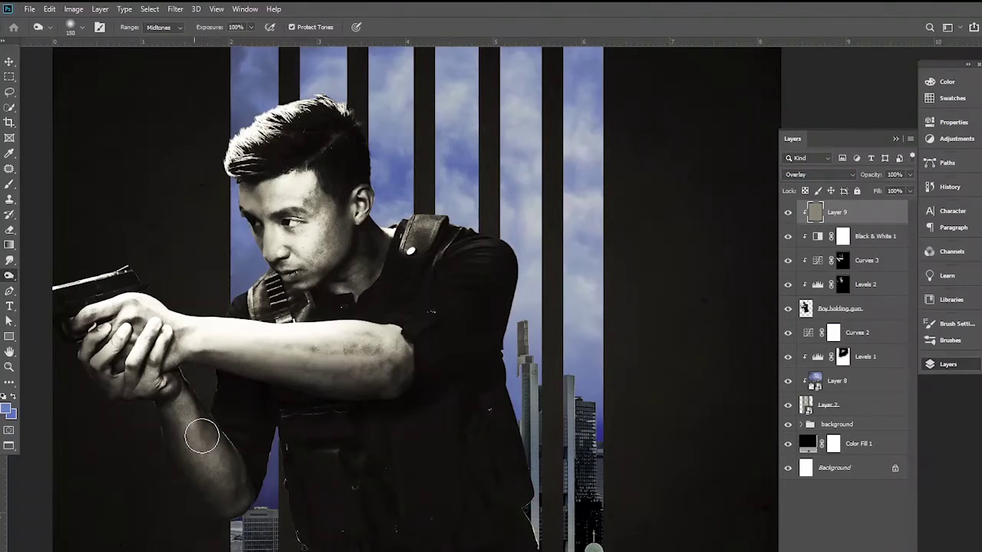
Dodge the man's cheek on the gray Overlay Layer 9
{"action": "right_click", "coordinate": [10, 277]}
{"action": "left_click", "coordinate": [31, 277]}
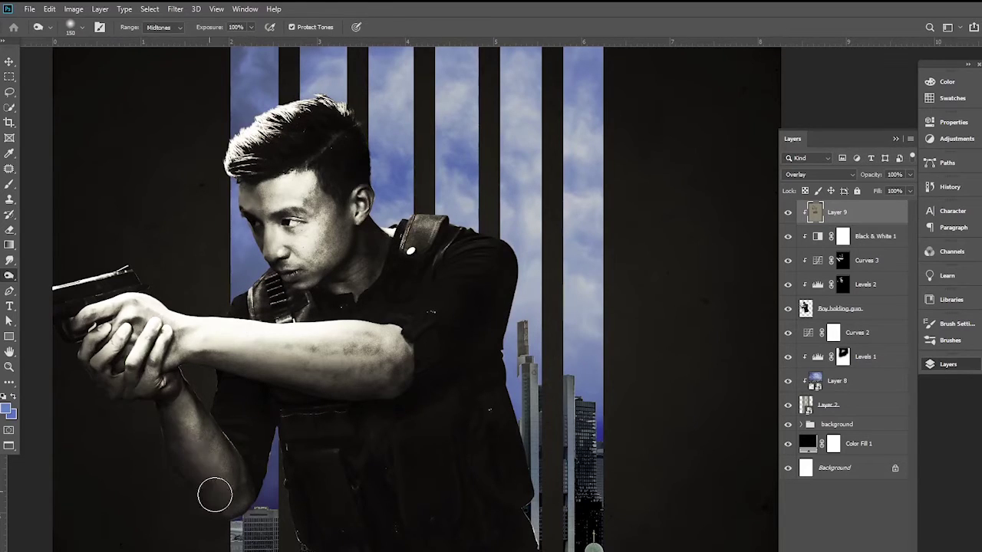
{"action": "key", "text": "ctrl+minus"}
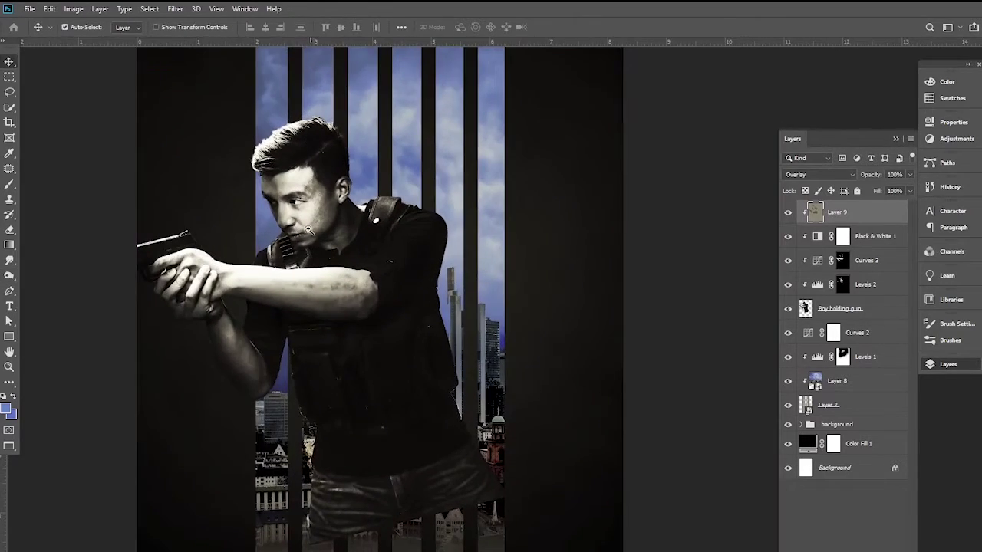
{"action": "key", "text": "ctrl+plus"}
{"action": "key", "text": "ctrl+plus"}
{"action": "left_click", "coordinate": [9, 260]}
{"action": "left_click", "coordinate": [54, 273]}
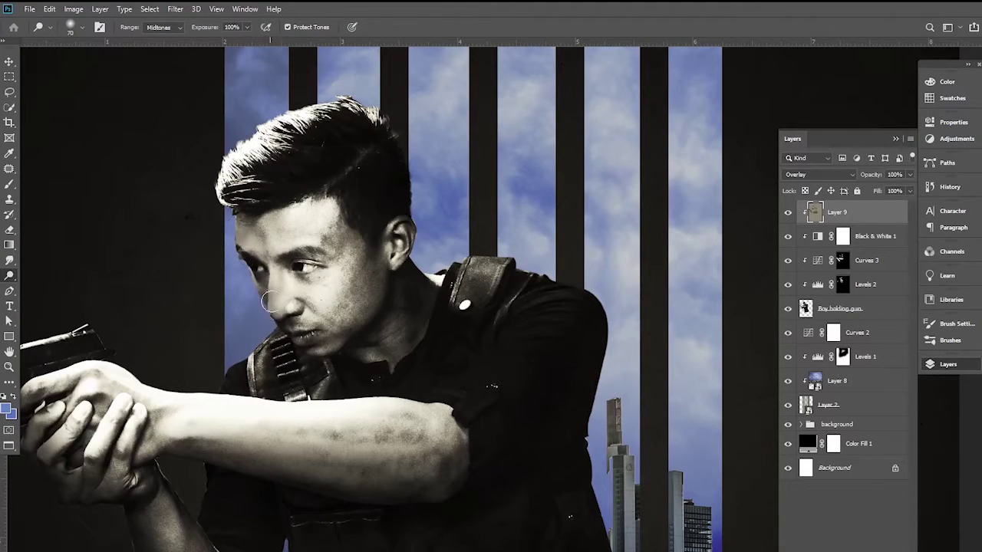
{"action": "mouse_move", "coordinate": [269, 302]}
{"action": "left_mouse_down"}
{"action": "mouse_move", "coordinate": [276, 322]}
{"action": "mouse_move", "coordinate": [245, 230]}
{"action": "mouse_move", "coordinate": [287, 249]}
{"action": "left_mouse_up"}
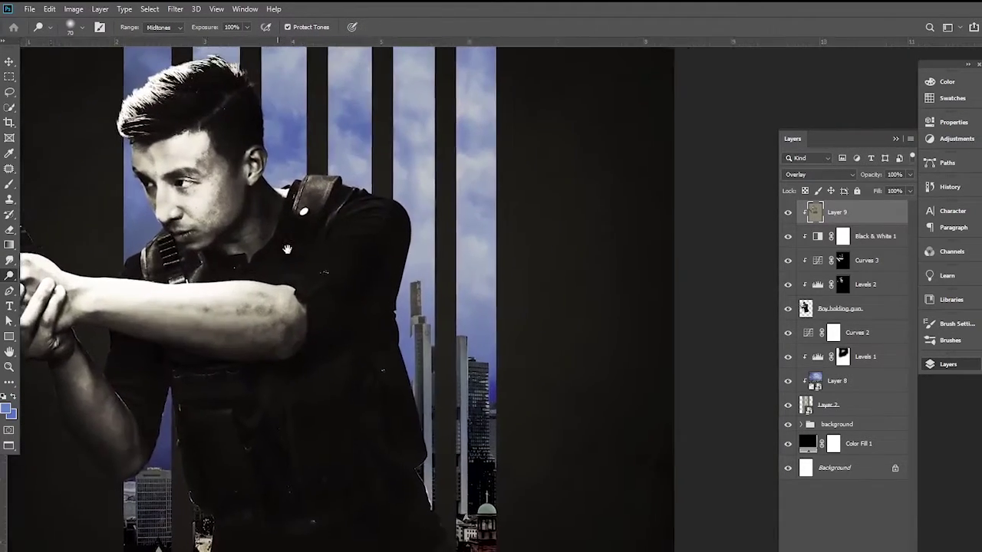
{"action": "scroll", "coordinate": [287, 249], "scroll_direction": "down", "scroll_amount": 1}
Load the Layer 2 sky stripes as a selection with Boy holding gun active
{"action": "key", "text": "v"}
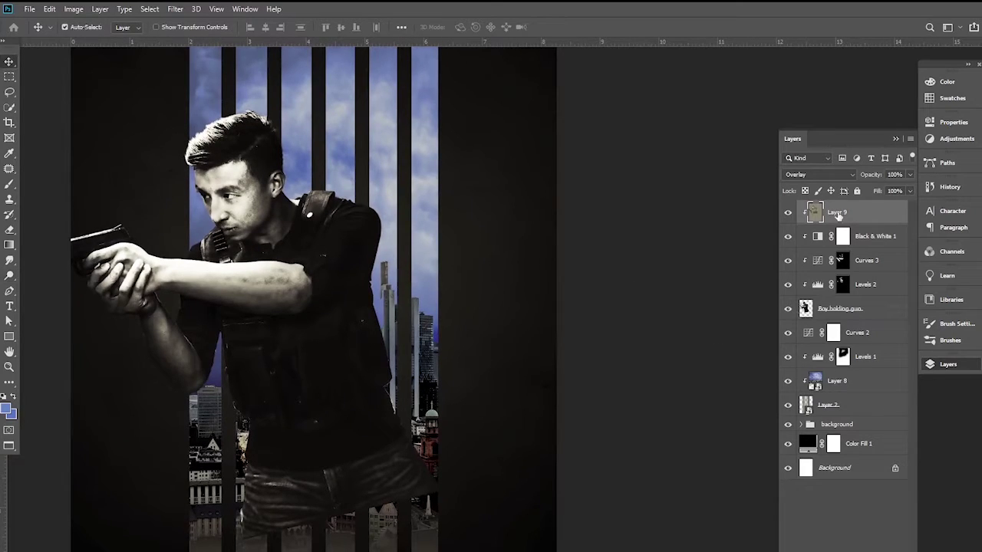
{"action": "left_click", "coordinate": [853, 310]}
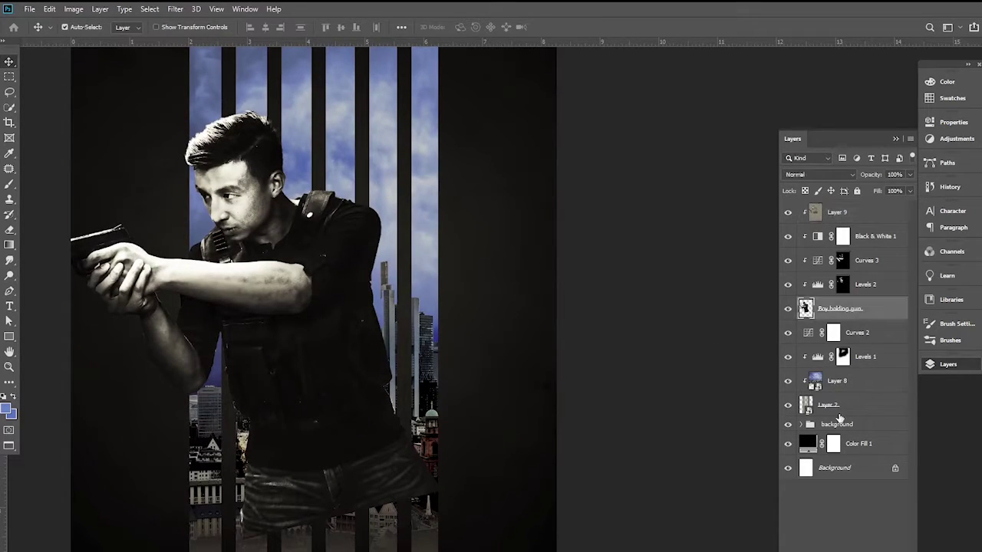
{"action": "left_click", "coordinate": [806, 406], "text": "ctrl"}
{"action": "key", "text": "ctrl+minus"}
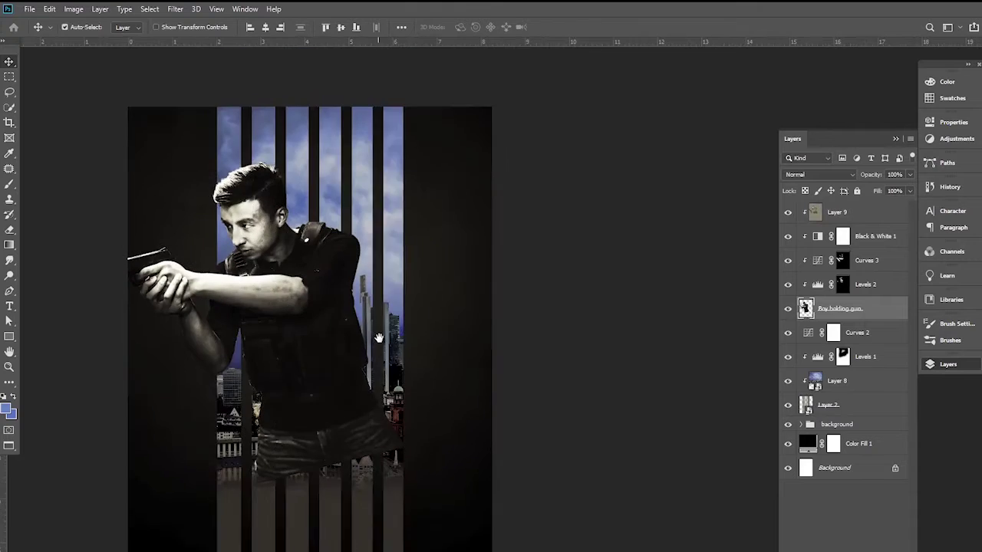
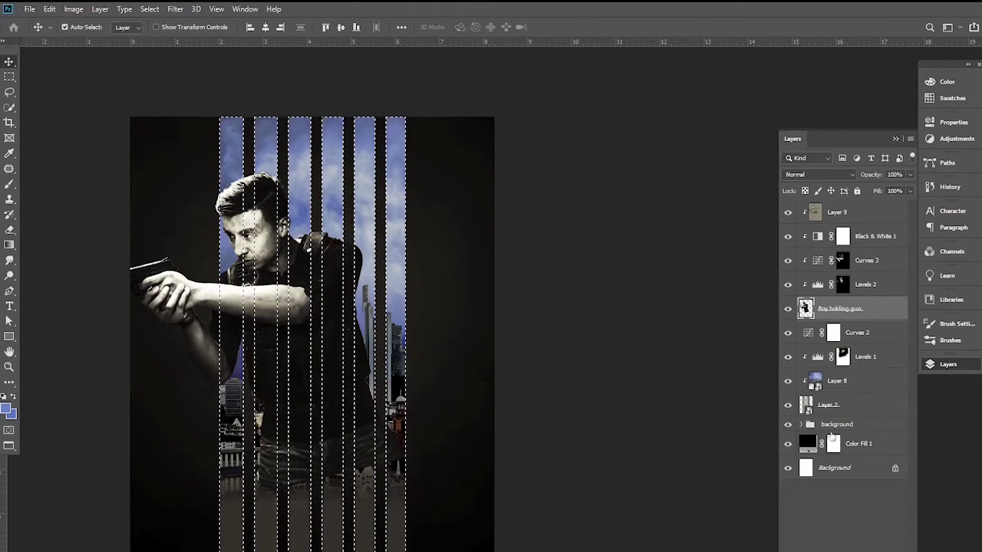
Mask the gunman layer to the stripe selection and set the brush to 100% hardness
{"action": "left_click", "coordinate": [836, 548]}
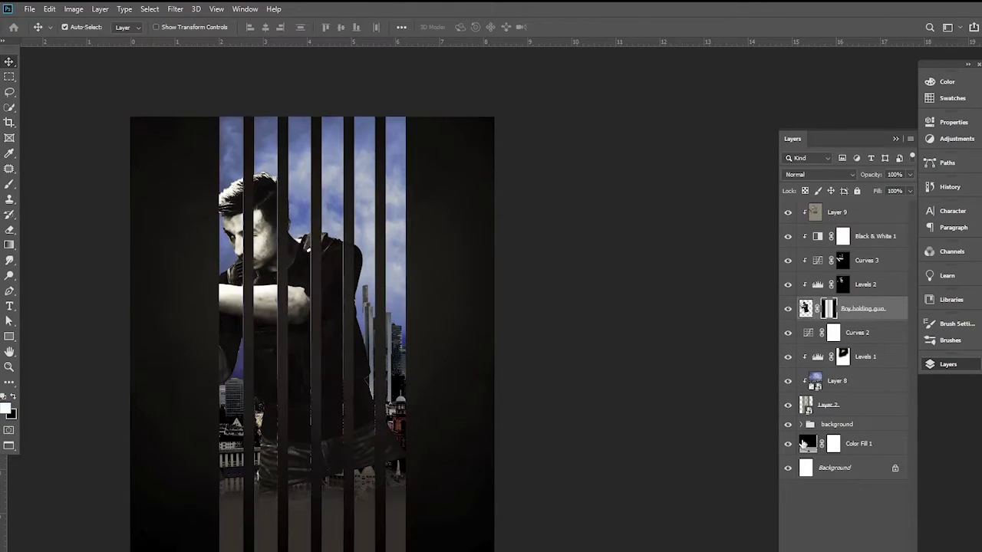
{"action": "left_click", "coordinate": [9, 184]}
{"action": "right_click", "coordinate": [259, 268]}
{"action": "left_click_drag", "start_coordinate": [325, 322], "coordinate": [419, 335]}
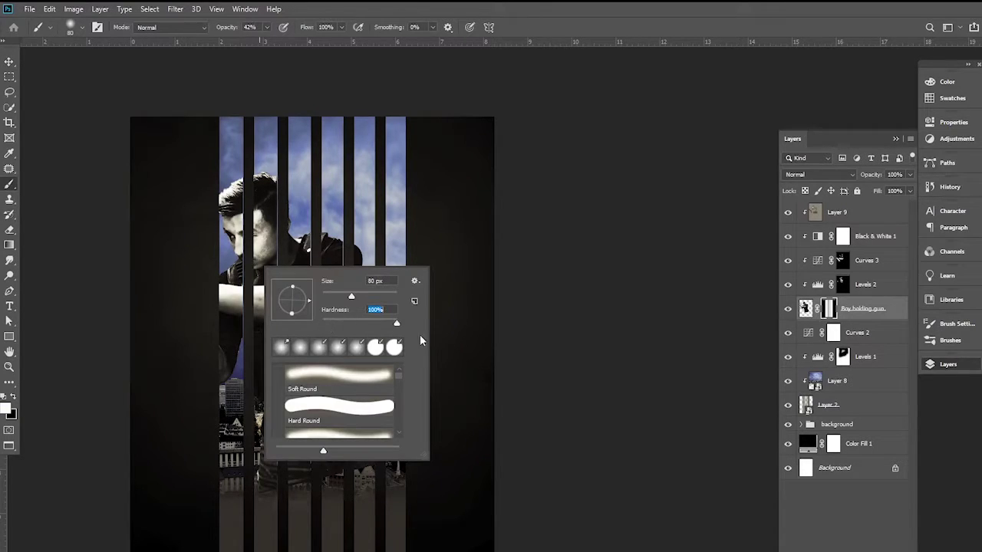
Paint white on the mask to bring the gunman's arm, pistol and face in front of the bars
{"action": "left_click", "coordinate": [191, 296]}
{"action": "left_click_drag", "start_coordinate": [191, 351], "coordinate": [206, 295]}
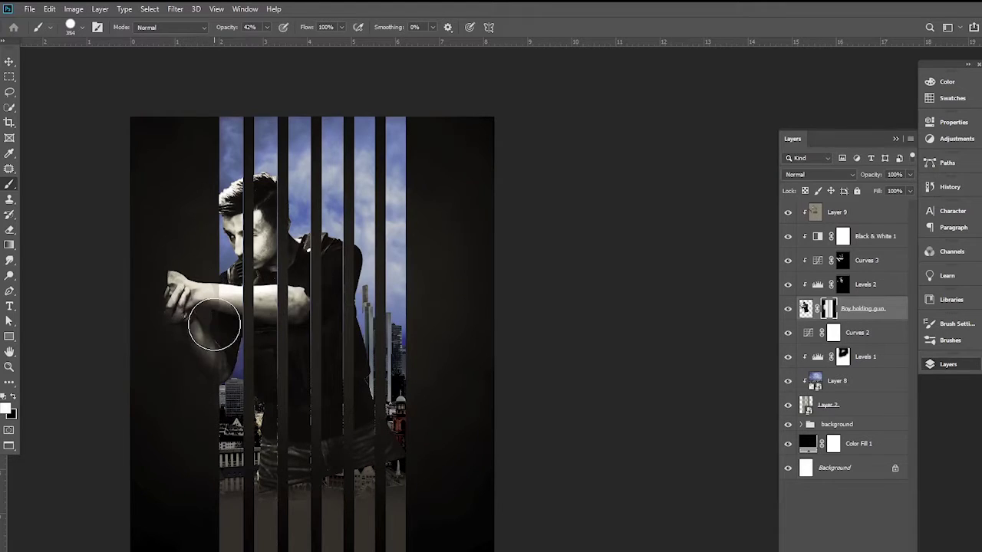
{"action": "right_click", "coordinate": [253, 331]}
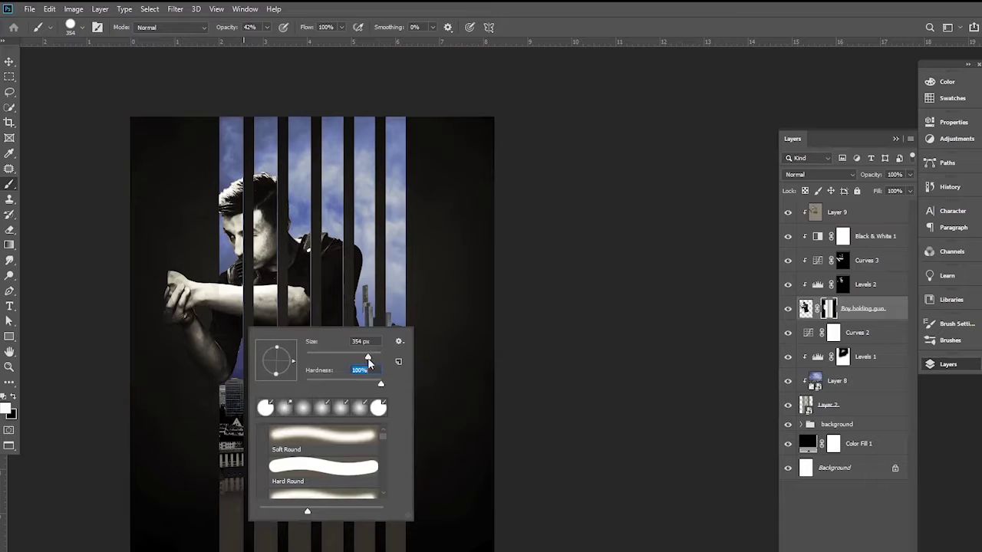
{"action": "left_click", "coordinate": [188, 296]}
{"action": "mouse_move", "coordinate": [189, 296]}
{"action": "left_mouse_down"}
{"action": "mouse_move", "coordinate": [114, 309]}
{"action": "mouse_move", "coordinate": [164, 384]}
{"action": "left_mouse_up"}
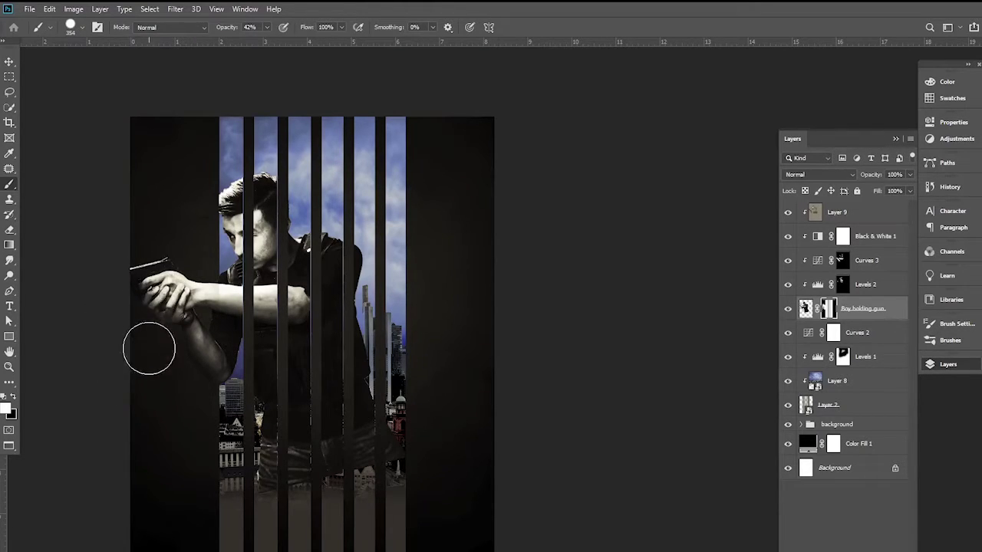
{"action": "mouse_move", "coordinate": [235, 220]}
{"action": "left_mouse_down"}
{"action": "mouse_move", "coordinate": [243, 309]}
{"action": "mouse_move", "coordinate": [236, 238]}
{"action": "left_mouse_up"}
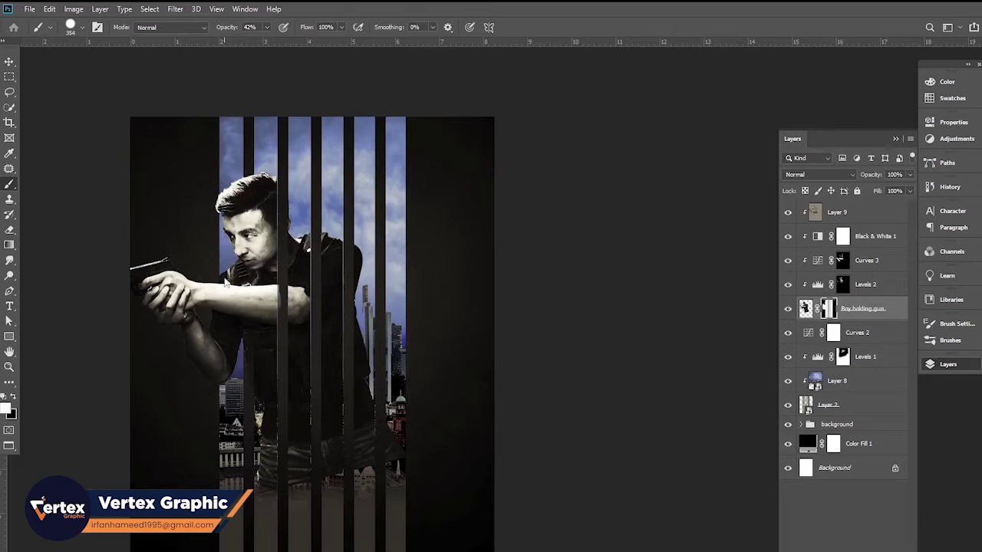
{"action": "left_click_drag", "start_coordinate": [237, 238], "coordinate": [226, 253]}
Fit the whole poster in the window and select Layer 9 at the top of the stack
{"action": "key", "text": "v"}
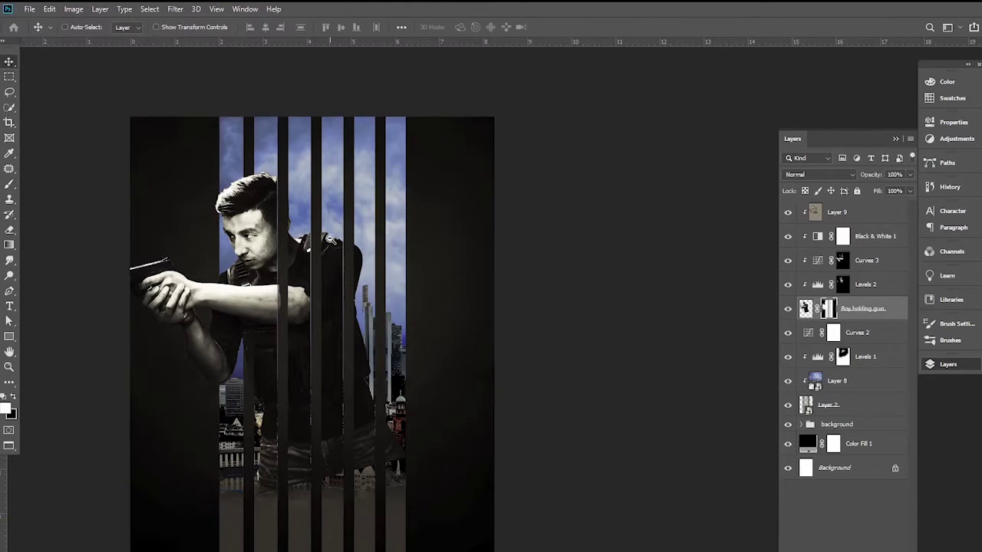
{"action": "key", "text": "ctrl+0"}
{"action": "scroll", "coordinate": [346, 284], "scroll_direction": "up", "scroll_amount": 2}
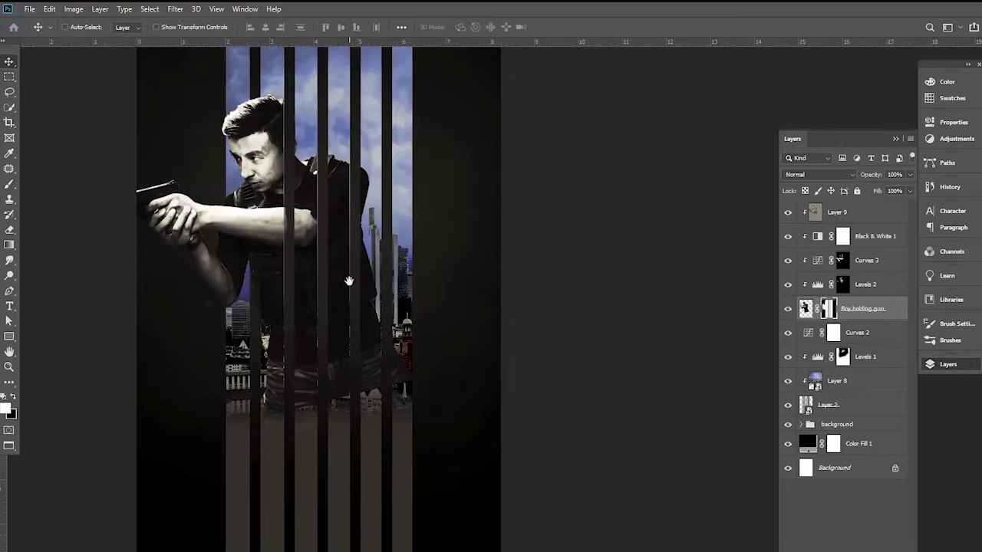
{"action": "left_click", "coordinate": [29, 9]}
{"action": "left_click", "coordinate": [860, 306]}
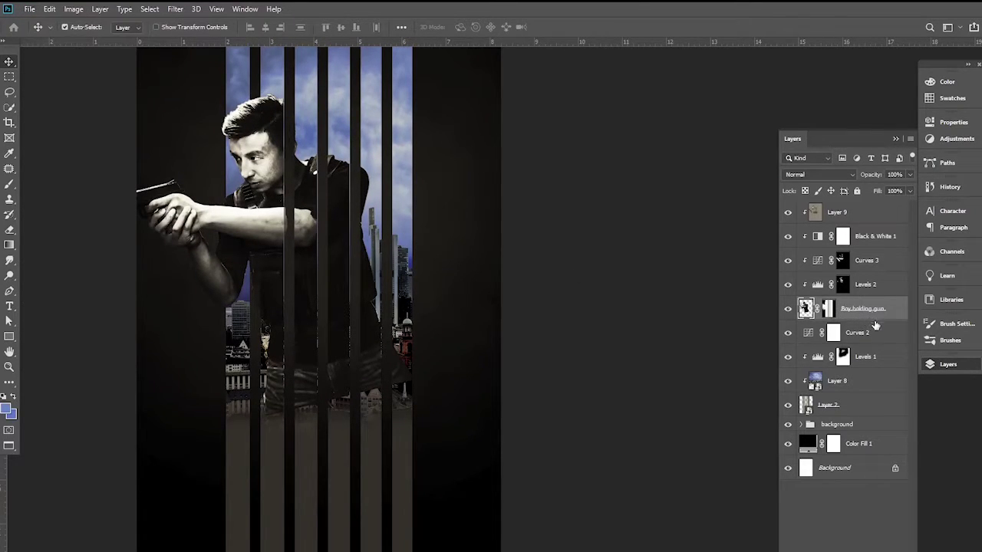
{"action": "left_click", "coordinate": [877, 217]}
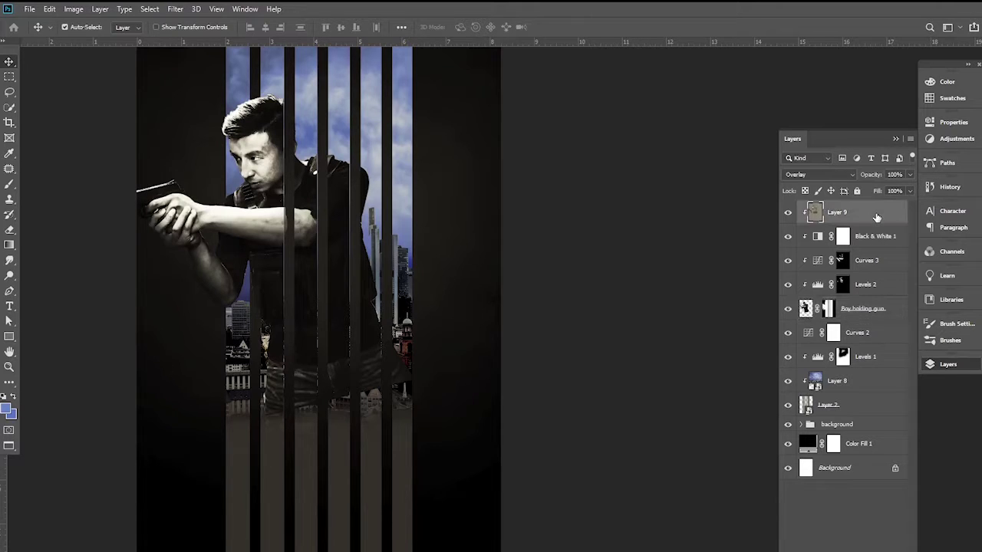
Place the 'warrior man' image as an embedded layer and flip it horizontally
{"action": "left_click", "coordinate": [28, 10]}
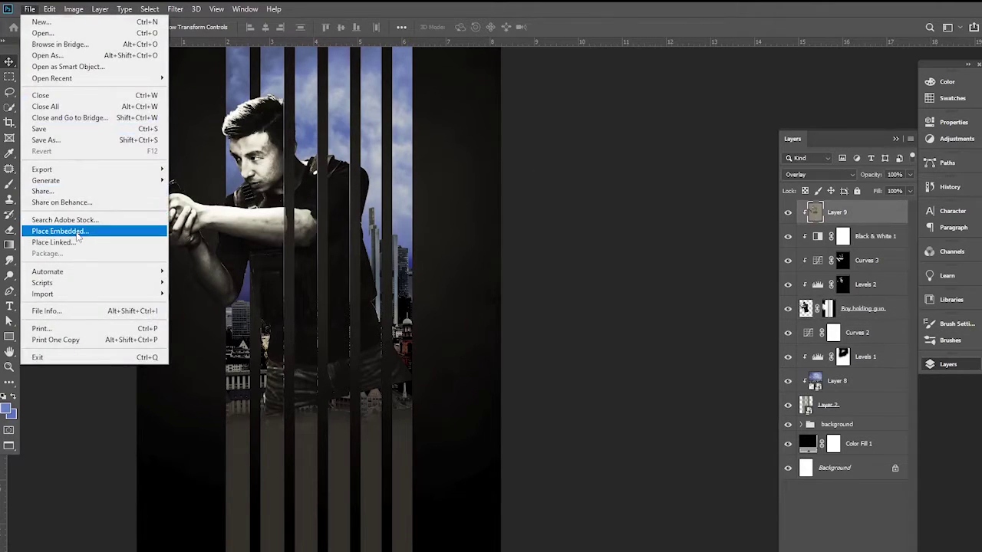
{"action": "left_click", "coordinate": [80, 222]}
{"action": "left_click", "coordinate": [151, 200]}
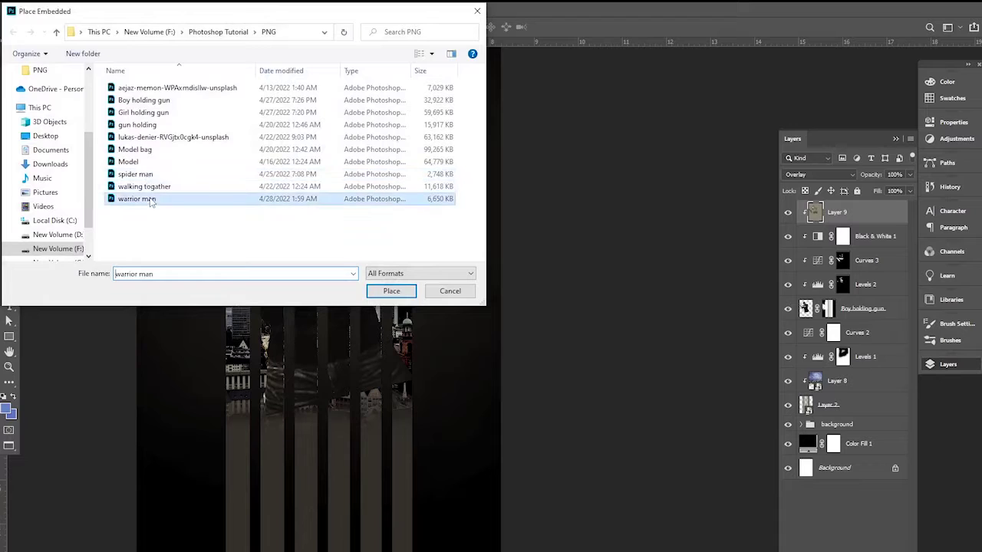
{"action": "left_click", "coordinate": [402, 295]}
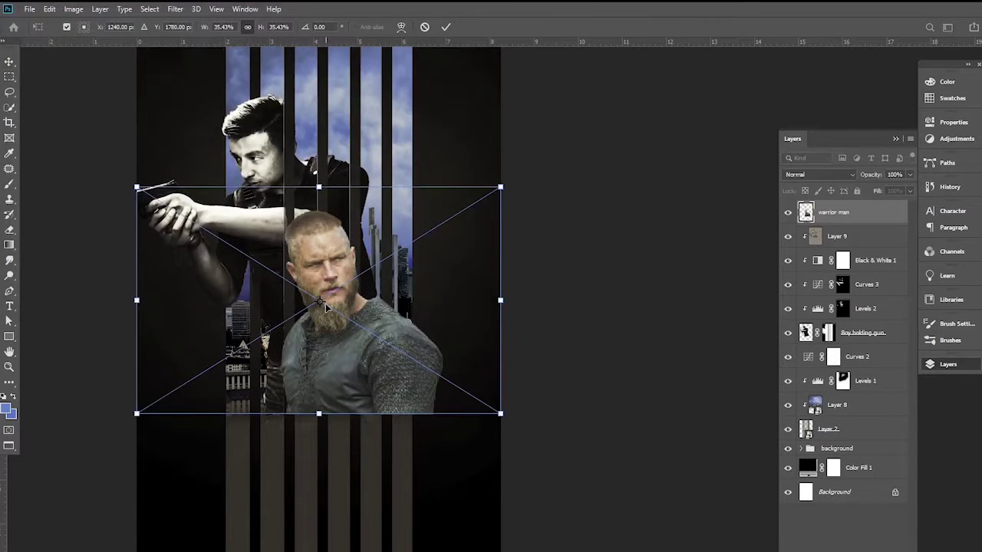
{"action": "right_click", "coordinate": [325, 305]}
{"action": "left_click", "coordinate": [377, 433]}
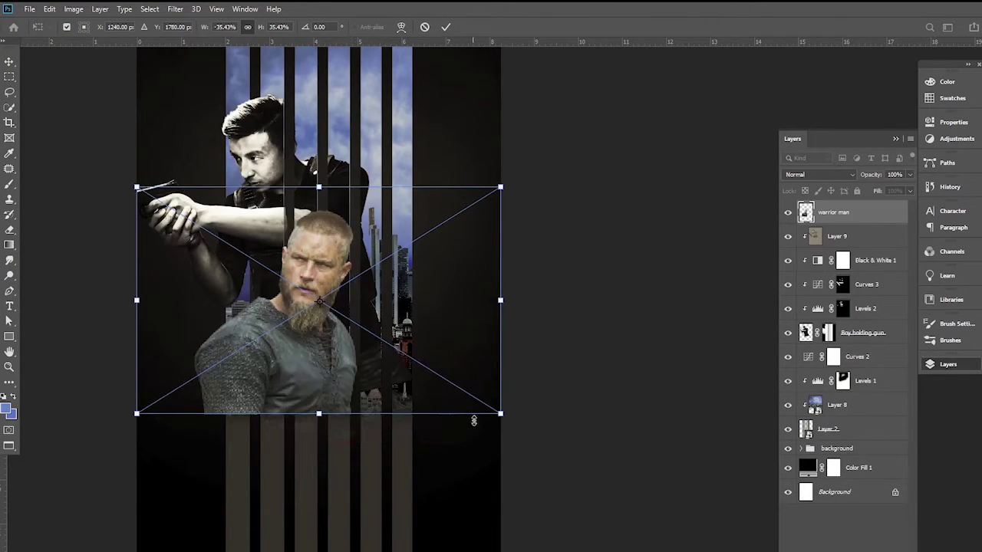
Enlarge the warrior to about 60% and commit him at the lower centre, over the bars
{"action": "left_click_drag", "start_coordinate": [500, 417], "coordinate": [723, 551]}
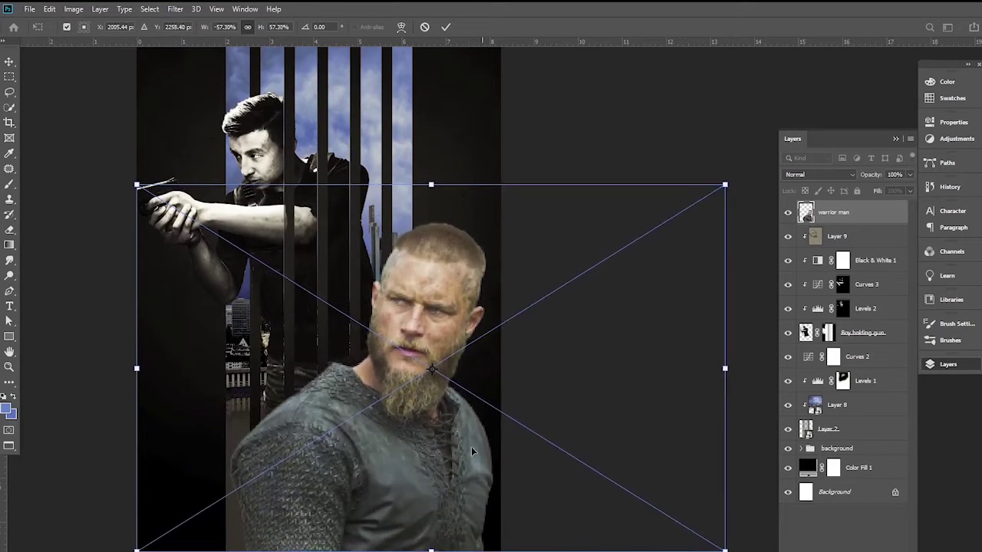
{"action": "left_click_drag", "start_coordinate": [471, 447], "coordinate": [436, 464]}
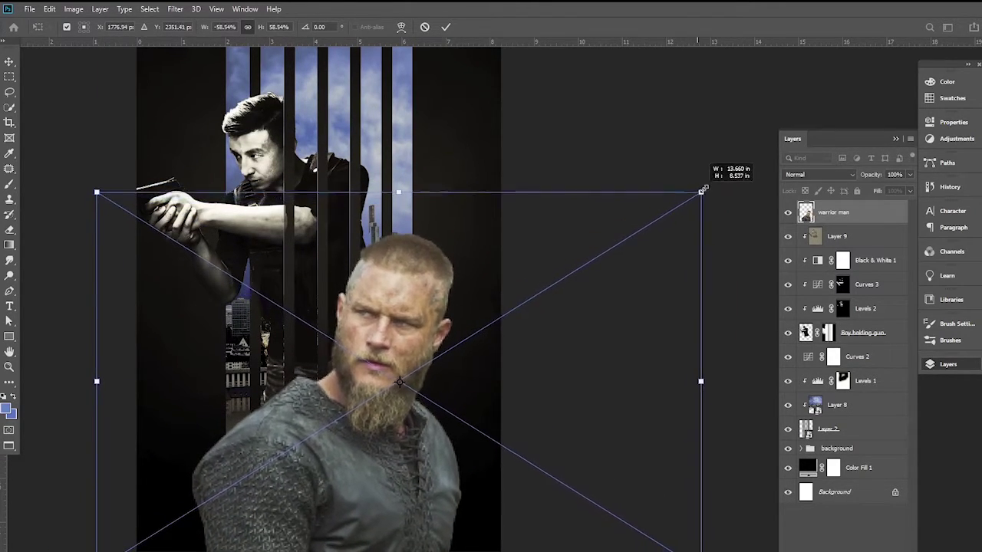
{"action": "left_click_drag", "start_coordinate": [686, 202], "coordinate": [721, 181]}
{"action": "left_click_drag", "start_coordinate": [467, 404], "coordinate": [479, 403]}
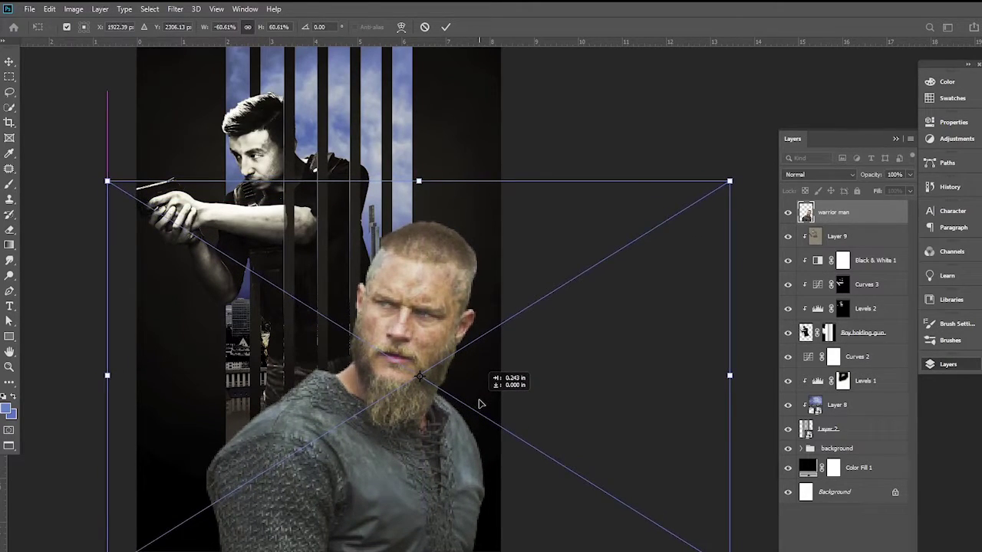
{"action": "left_click_drag", "start_coordinate": [474, 405], "coordinate": [459, 403]}
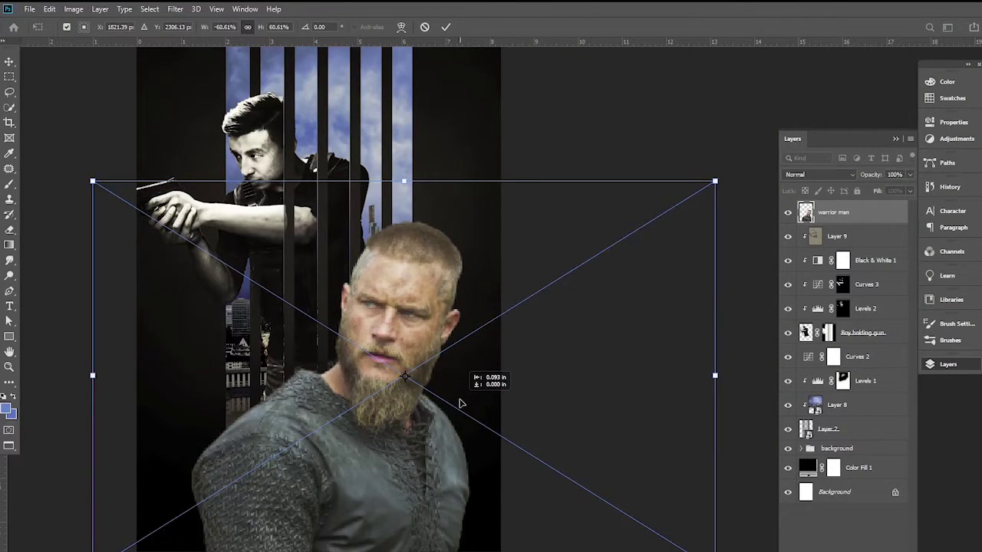
{"action": "key", "text": "Return"}
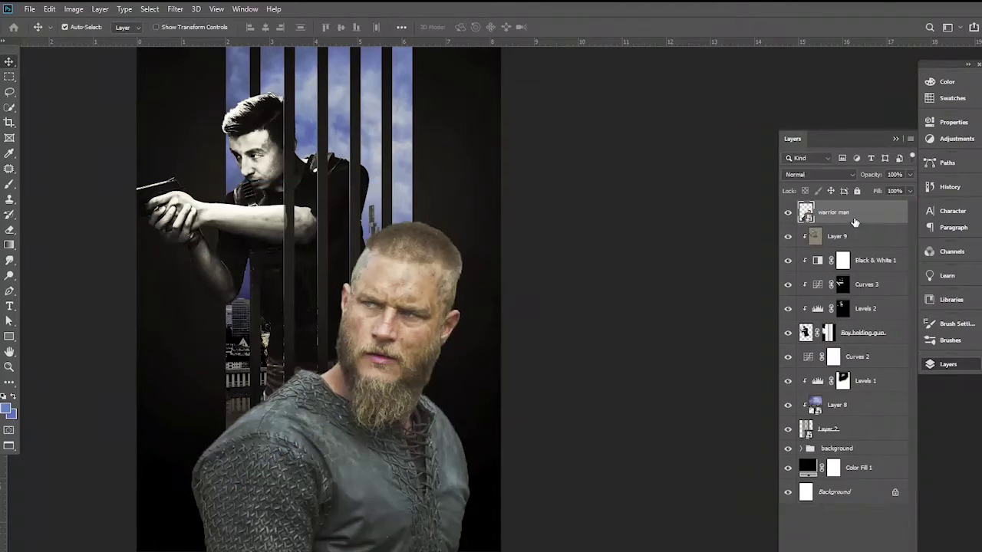
{"action": "left_click", "coordinate": [175, 8]}
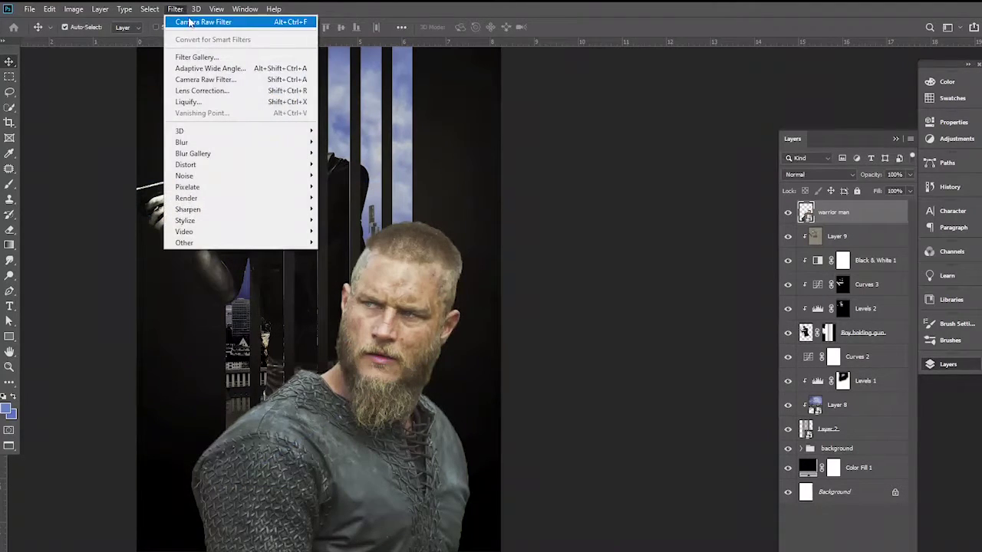
Apply Camera Raw to the warrior: exposure +0.40, shadows +53, added texture, vibrance -100, saturation -33
{"action": "left_click", "coordinate": [207, 23]}
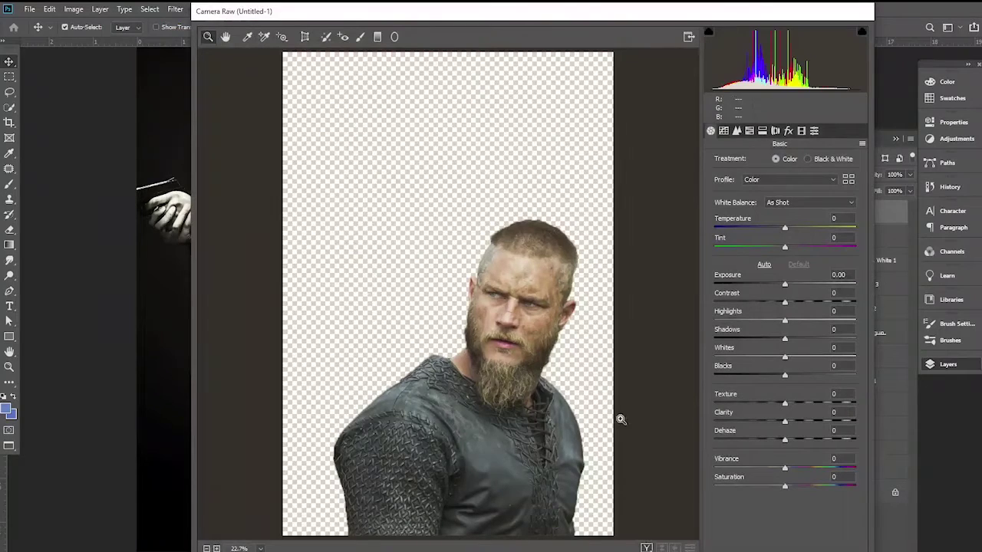
{"action": "left_click_drag", "start_coordinate": [787, 289], "coordinate": [856, 321]}
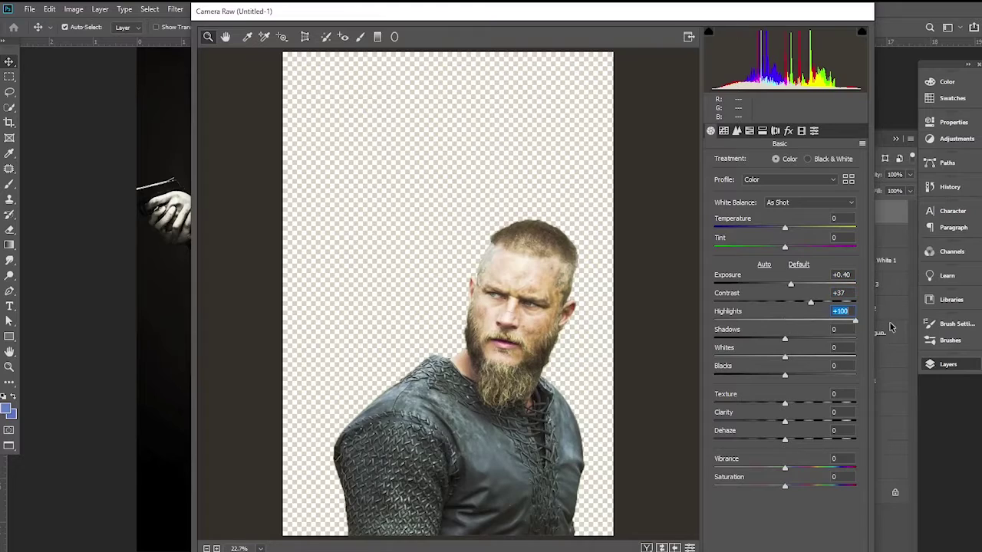
{"action": "left_click_drag", "start_coordinate": [782, 341], "coordinate": [822, 342]}
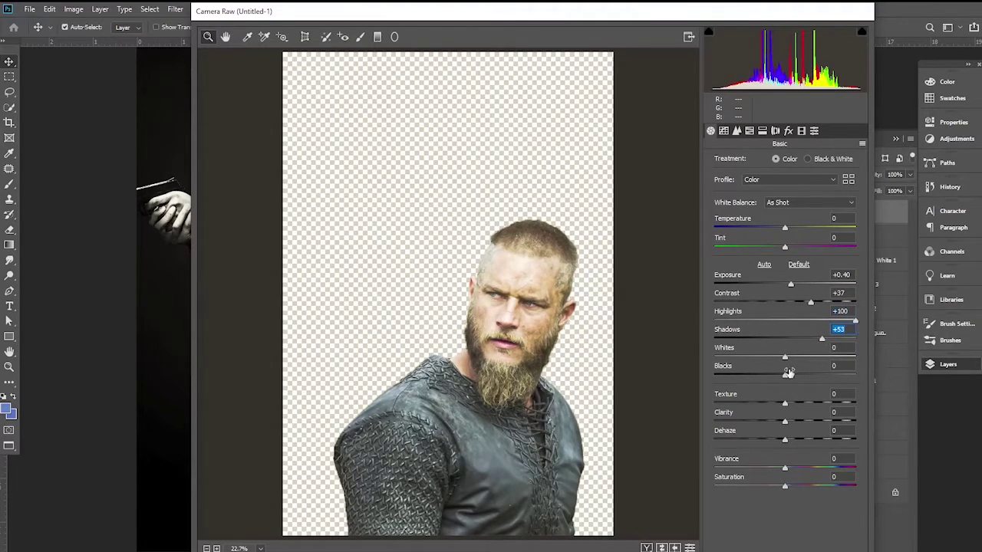
{"action": "left_click_drag", "start_coordinate": [802, 360], "coordinate": [739, 375]}
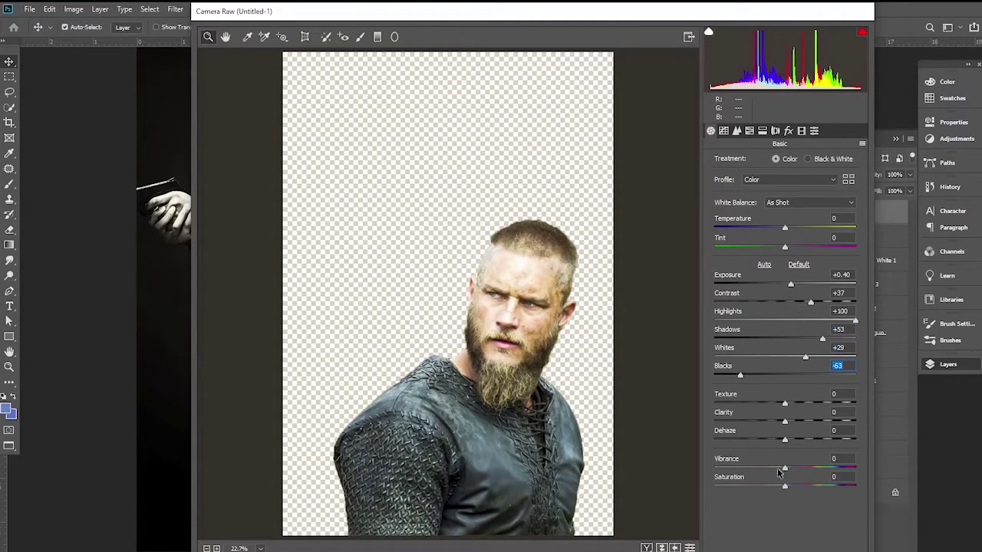
{"action": "mouse_move", "coordinate": [785, 404]}
{"action": "left_mouse_down"}
{"action": "mouse_move", "coordinate": [806, 404]}
{"action": "mouse_move", "coordinate": [809, 424]}
{"action": "left_mouse_up"}
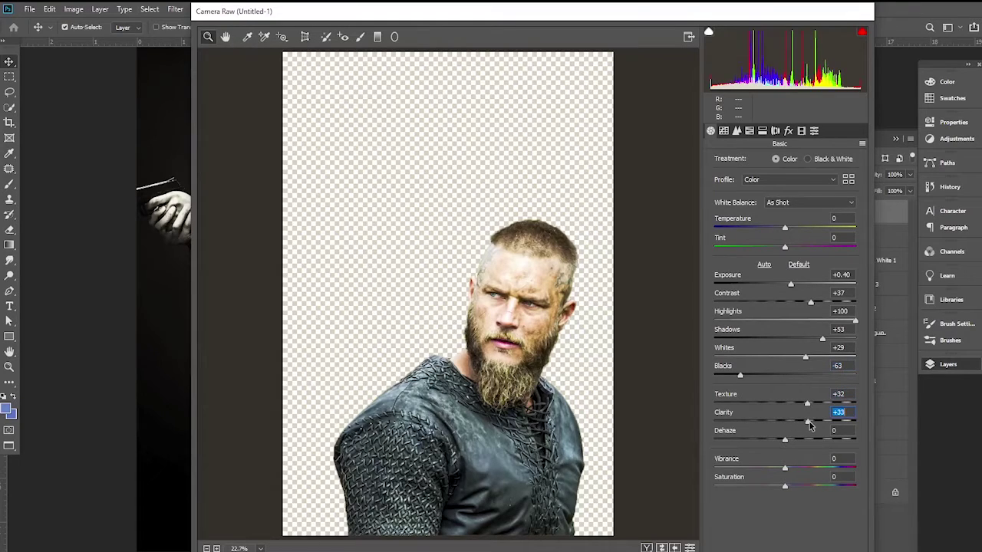
{"action": "left_click_drag", "start_coordinate": [784, 468], "coordinate": [700, 477]}
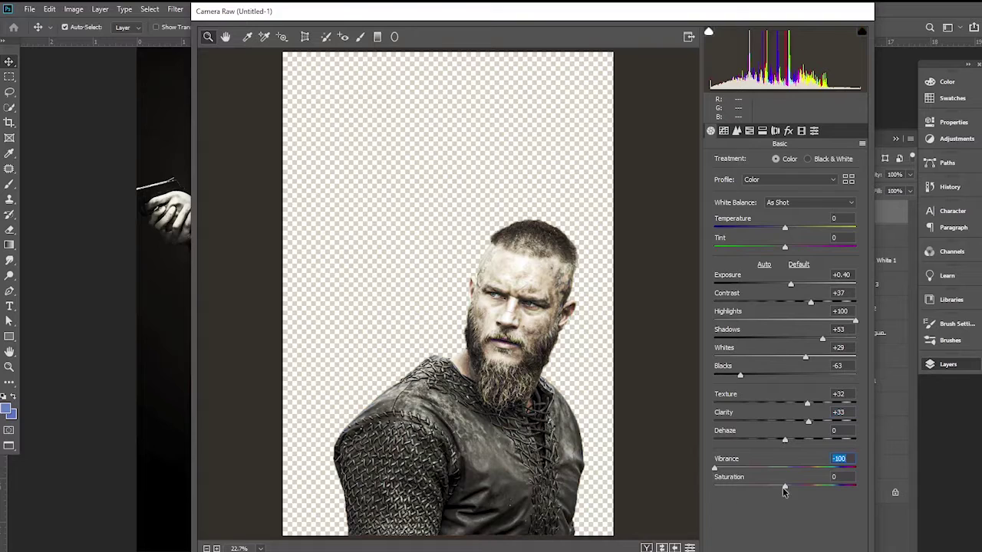
{"action": "mouse_move", "coordinate": [769, 489]}
{"action": "left_mouse_down"}
{"action": "mouse_move", "coordinate": [721, 488]}
{"action": "mouse_move", "coordinate": [834, 488]}
{"action": "mouse_move", "coordinate": [762, 487]}
{"action": "left_mouse_up"}
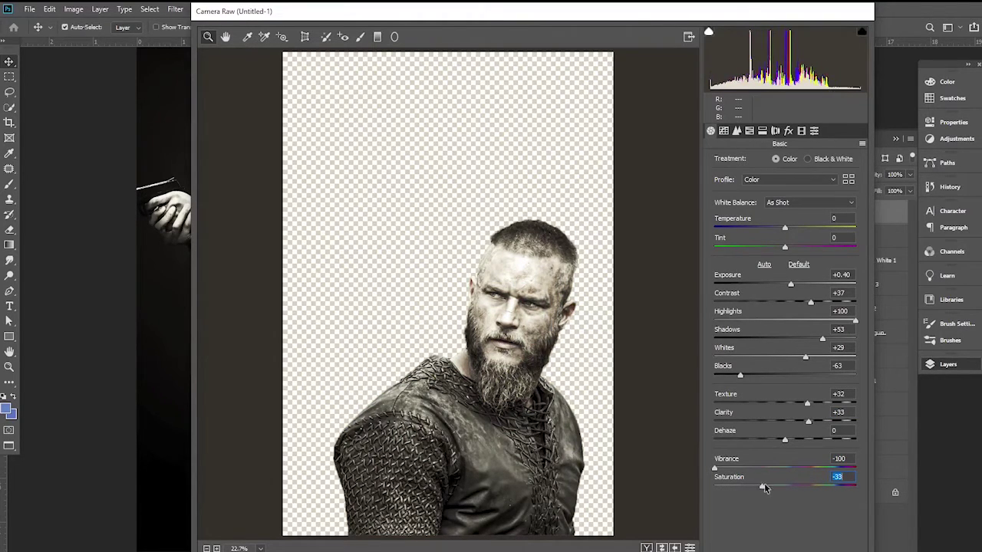
{"action": "key", "text": "Return"}
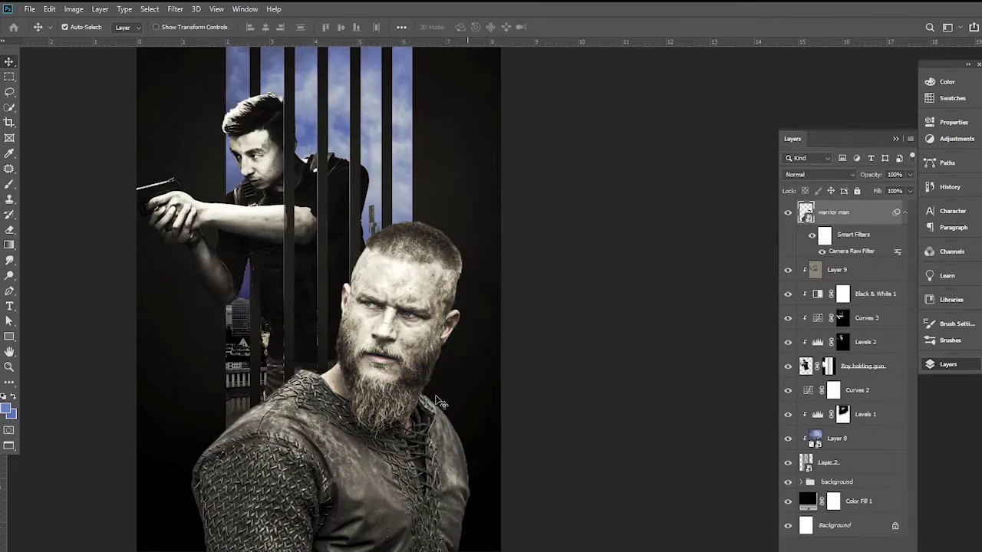
Add a Levels adjustment clipped to the warrior with the black input raised to about 39
{"action": "scroll", "coordinate": [375, 331], "scroll_direction": "down", "scroll_amount": 1}
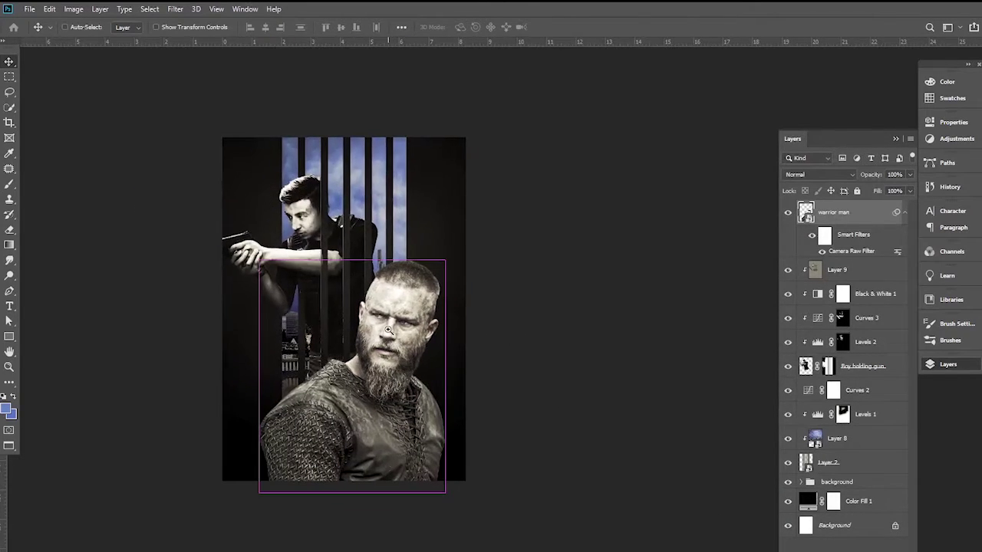
{"action": "scroll", "coordinate": [383, 334], "scroll_direction": "up", "scroll_amount": 1}
{"action": "scroll", "coordinate": [414, 337], "scroll_direction": "up", "scroll_amount": 1}
{"action": "left_click_drag", "start_coordinate": [423, 338], "coordinate": [430, 347]}
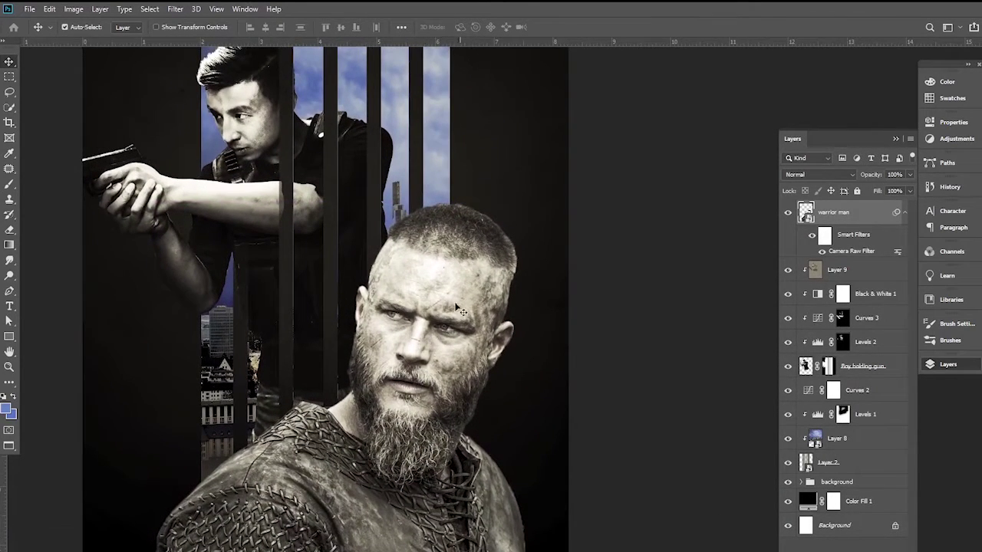
{"action": "left_click", "coordinate": [878, 546]}
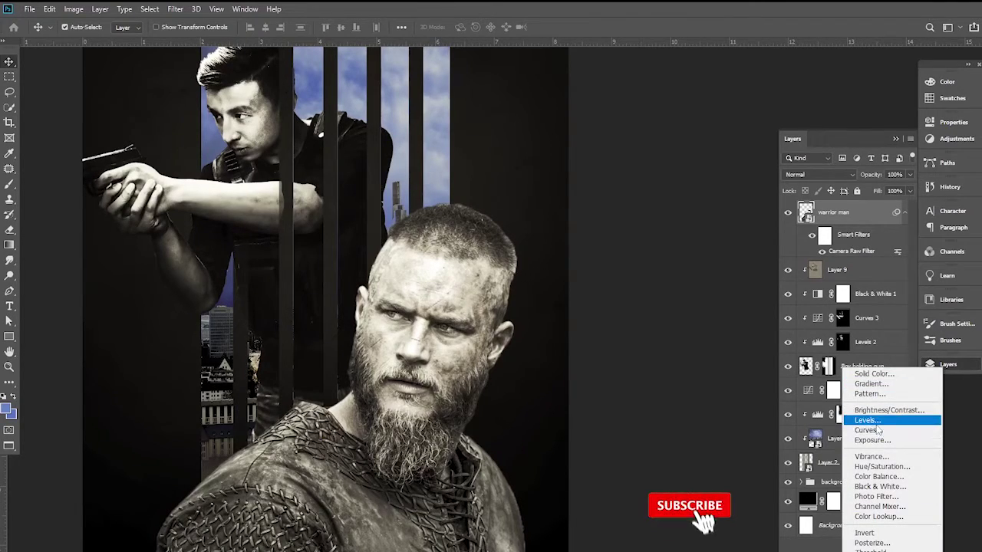
{"action": "left_click", "coordinate": [867, 420]}
{"action": "left_click", "coordinate": [829, 316]}
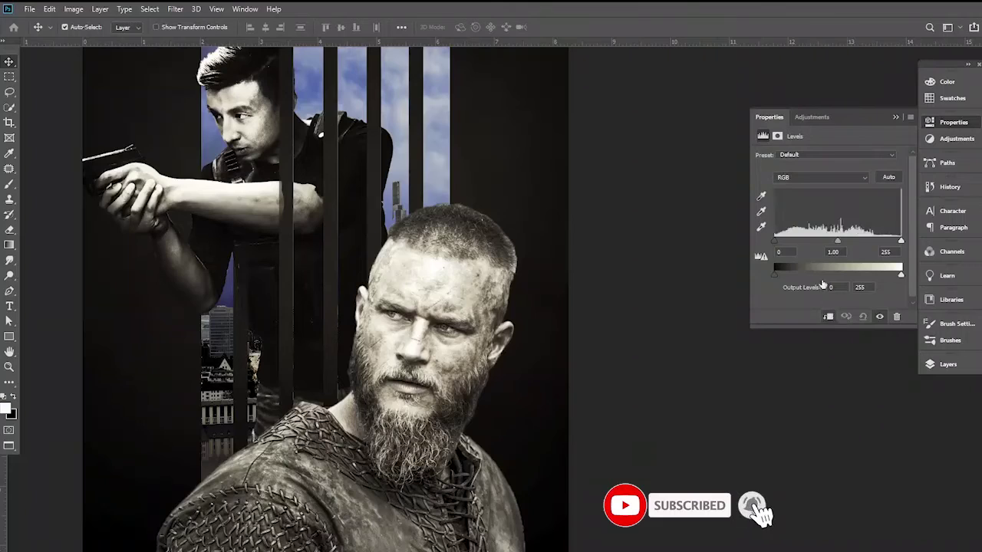
{"action": "left_click_drag", "start_coordinate": [774, 242], "coordinate": [798, 244]}
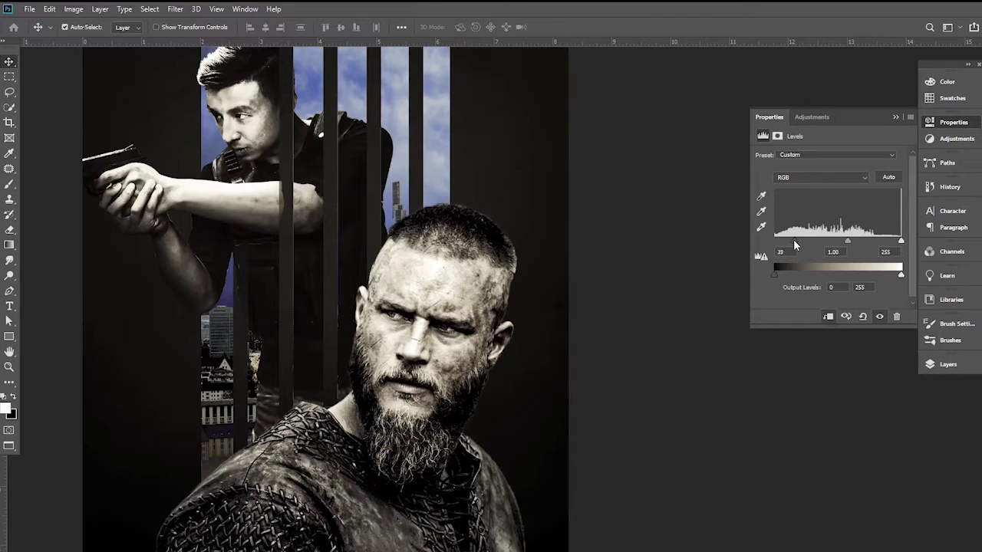
{"action": "left_click", "coordinate": [895, 117]}
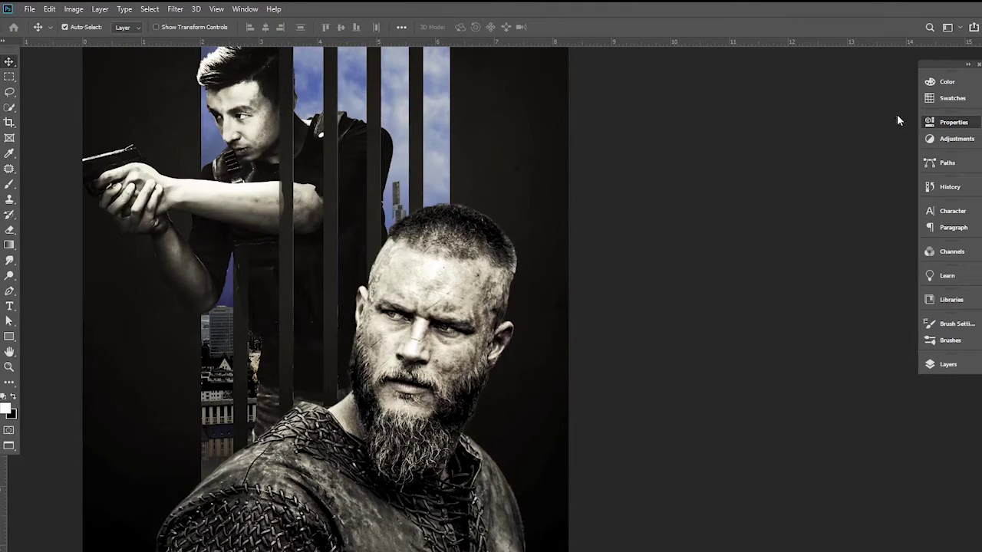
{"action": "left_click", "coordinate": [940, 365]}
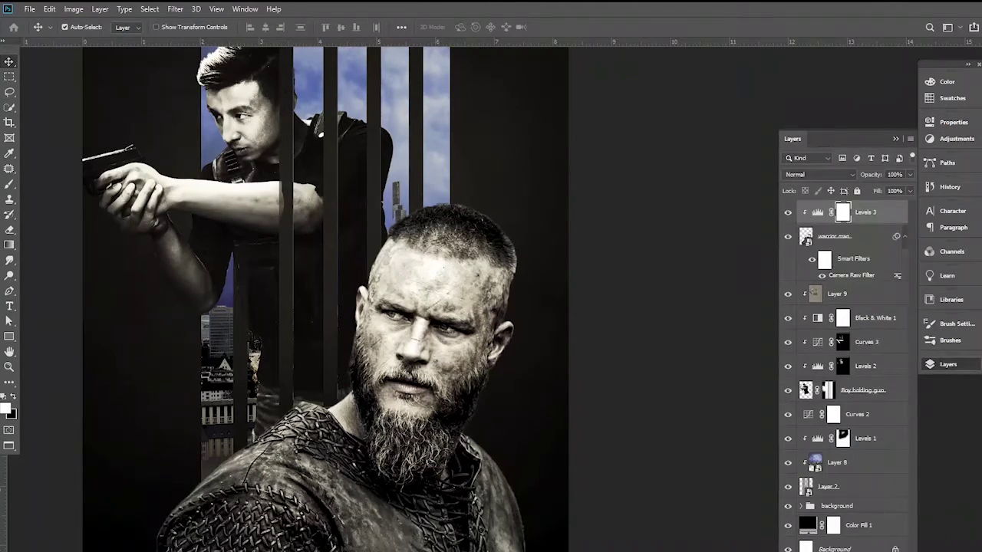
Add a Curves adjustment with highlights and midtones pulled down to darken the warrior
{"action": "left_click", "coordinate": [878, 434]}
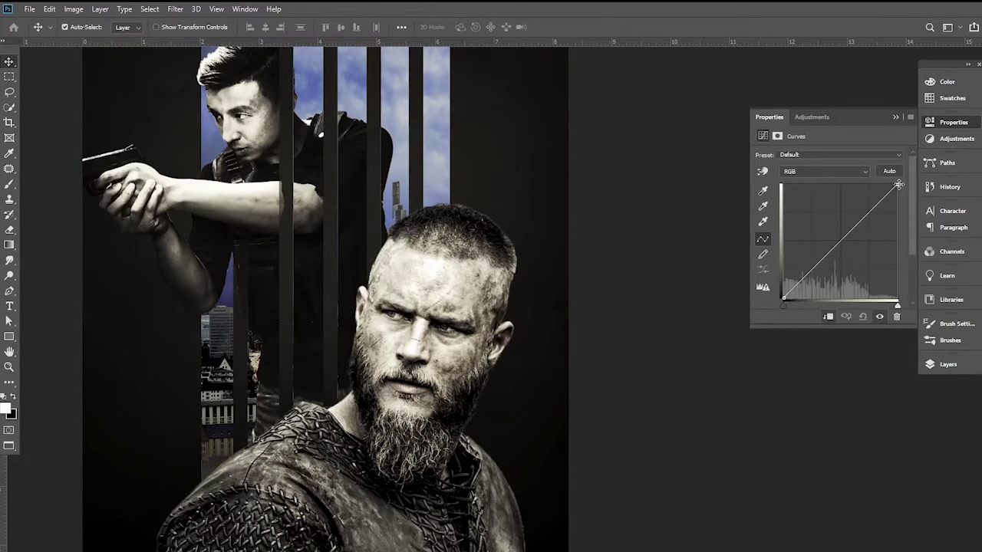
{"action": "left_click_drag", "start_coordinate": [895, 190], "coordinate": [902, 248]}
{"action": "left_click_drag", "start_coordinate": [852, 271], "coordinate": [853, 272]}
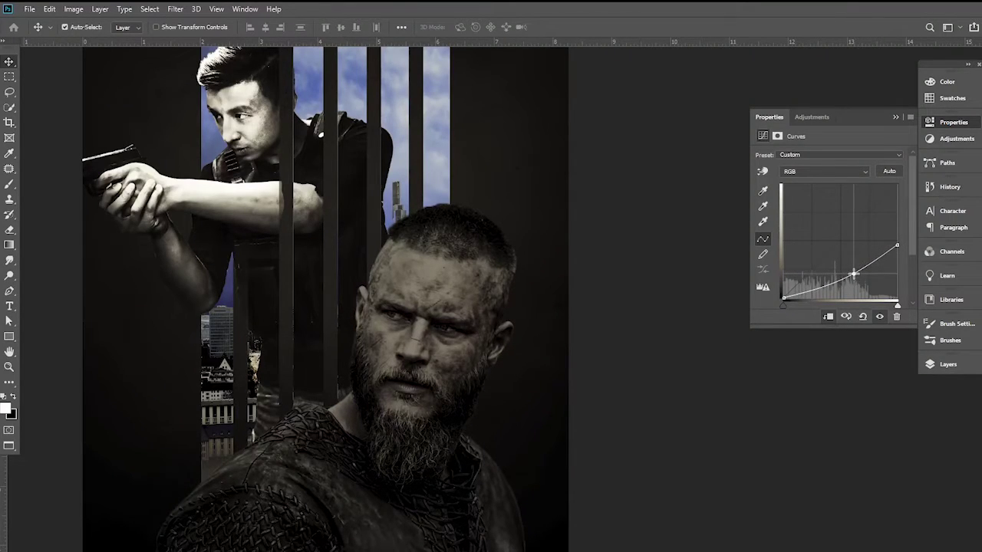
{"action": "left_click", "coordinate": [896, 118]}
{"action": "left_click", "coordinate": [945, 363]}
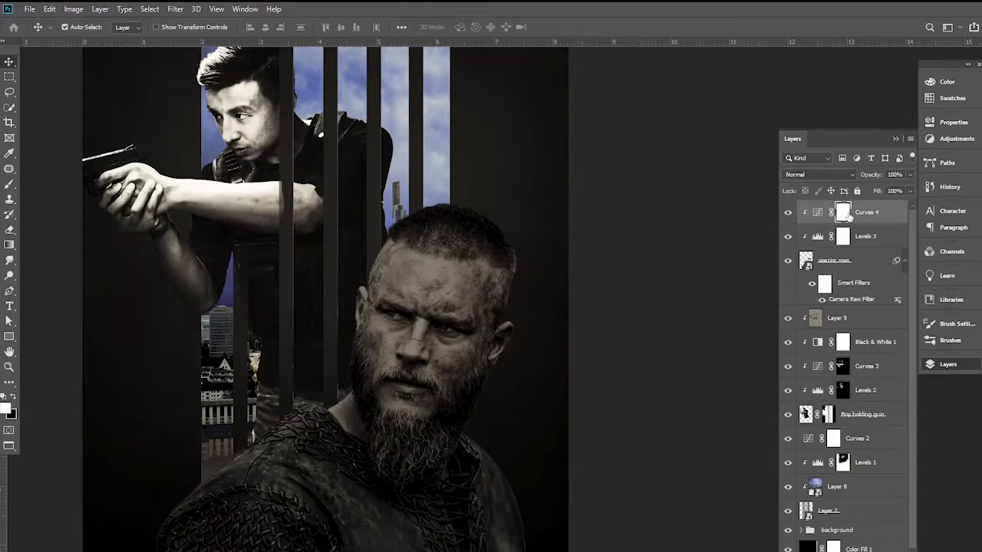
Paint black on the Curves mask with a large soft brush so the warrior's face stays bright
{"action": "left_click", "coordinate": [10, 186]}
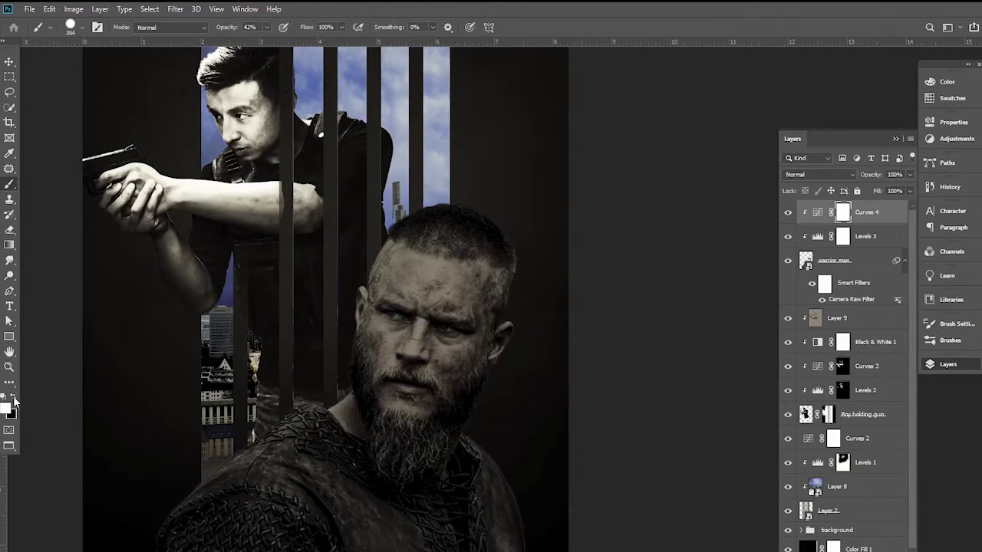
{"action": "left_click", "coordinate": [13, 398]}
{"action": "key", "text": "bracketright"}
{"action": "key", "text": "bracketright"}
{"action": "key", "text": "bracketright"}
{"action": "key", "text": "bracketright"}
{"action": "key", "text": "bracketright"}
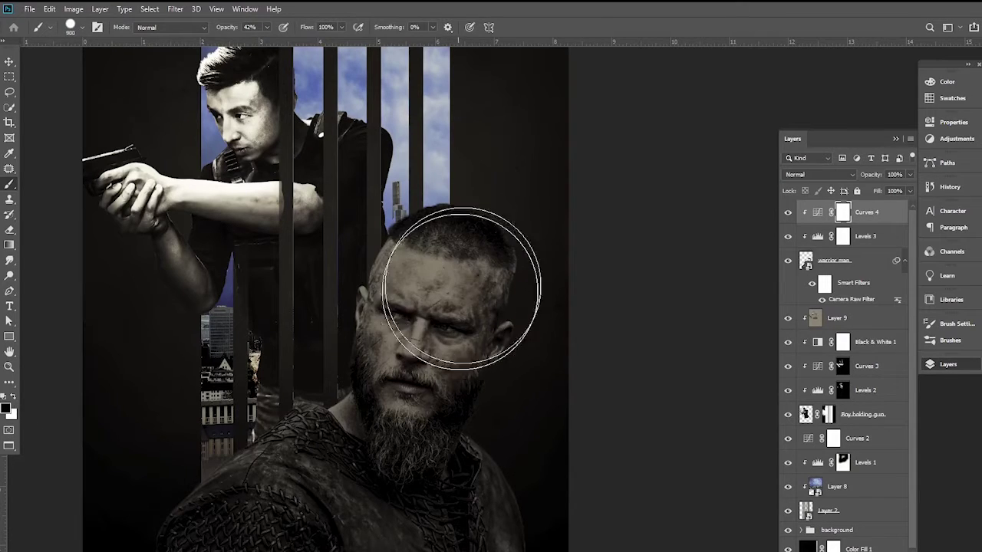
{"action": "left_click_drag", "start_coordinate": [461, 288], "coordinate": [414, 377]}
{"action": "right_click", "coordinate": [424, 363]}
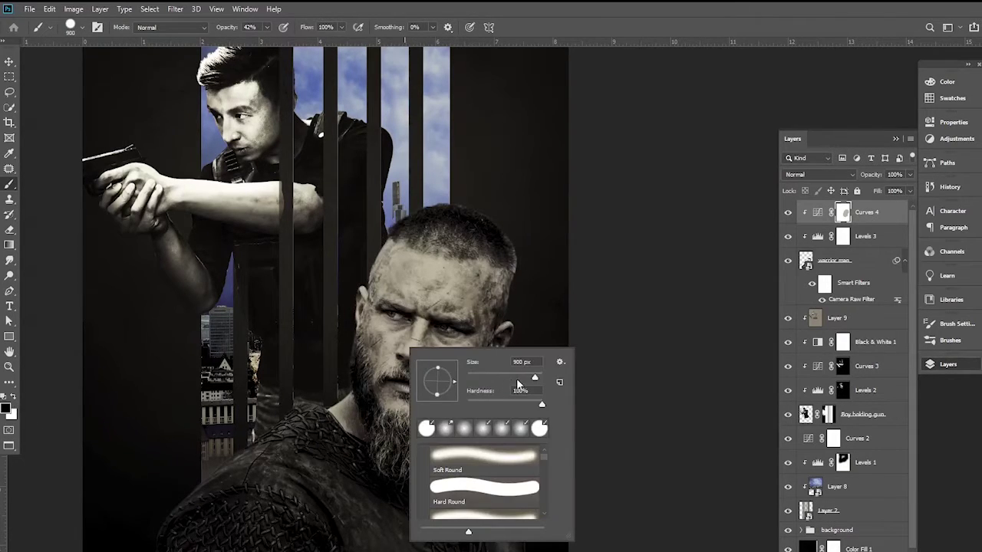
{"action": "left_click_drag", "start_coordinate": [540, 405], "coordinate": [468, 405]}
{"action": "mouse_move", "coordinate": [411, 450]}
{"action": "left_mouse_down"}
{"action": "mouse_move", "coordinate": [464, 341]}
{"action": "mouse_move", "coordinate": [415, 375]}
{"action": "left_mouse_up"}
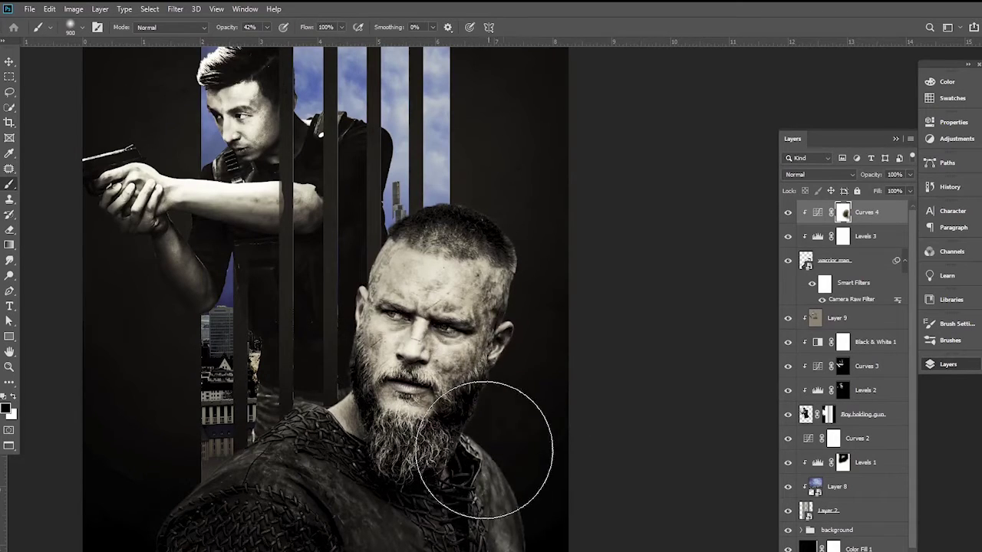
{"action": "key", "text": "ctrl+z"}
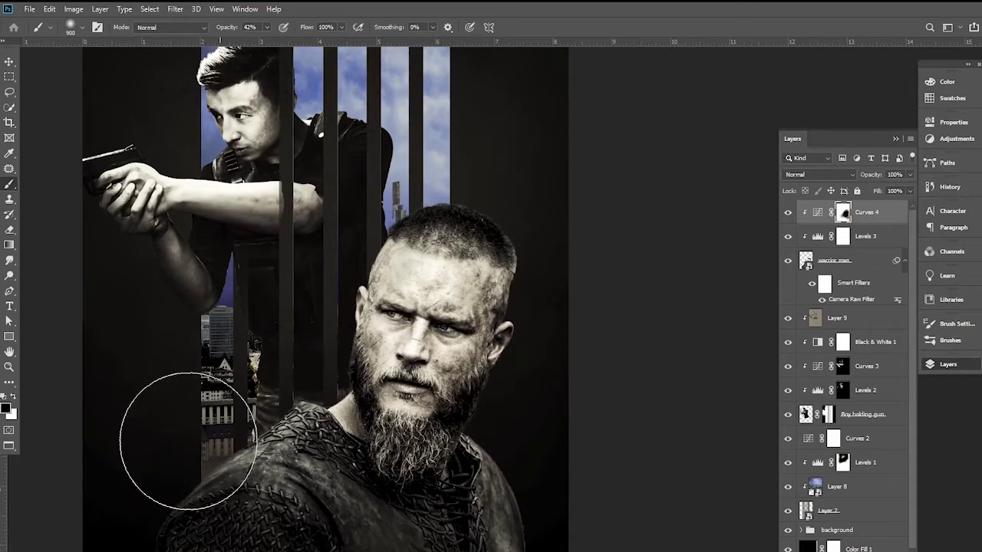
{"action": "key", "text": "ctrl+shift+z"}
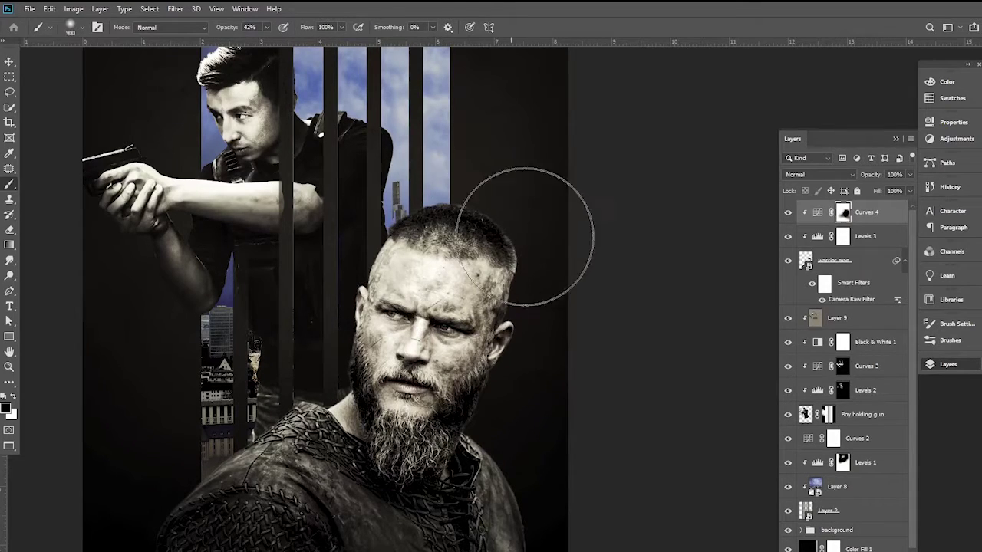
{"action": "left_click", "coordinate": [9, 62]}
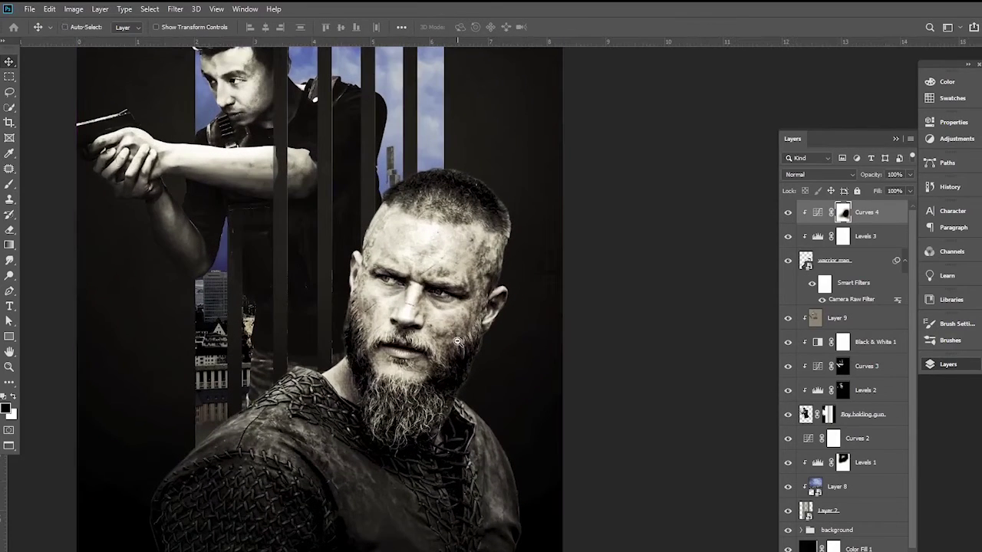
{"action": "scroll", "coordinate": [457, 342], "scroll_direction": "down", "scroll_amount": 2}
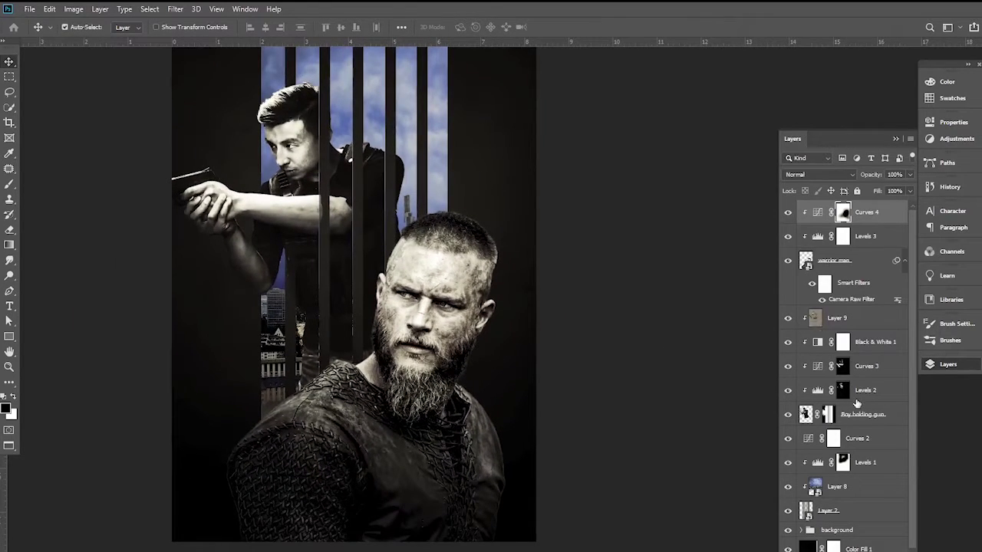
{"action": "left_click", "coordinate": [843, 549]}
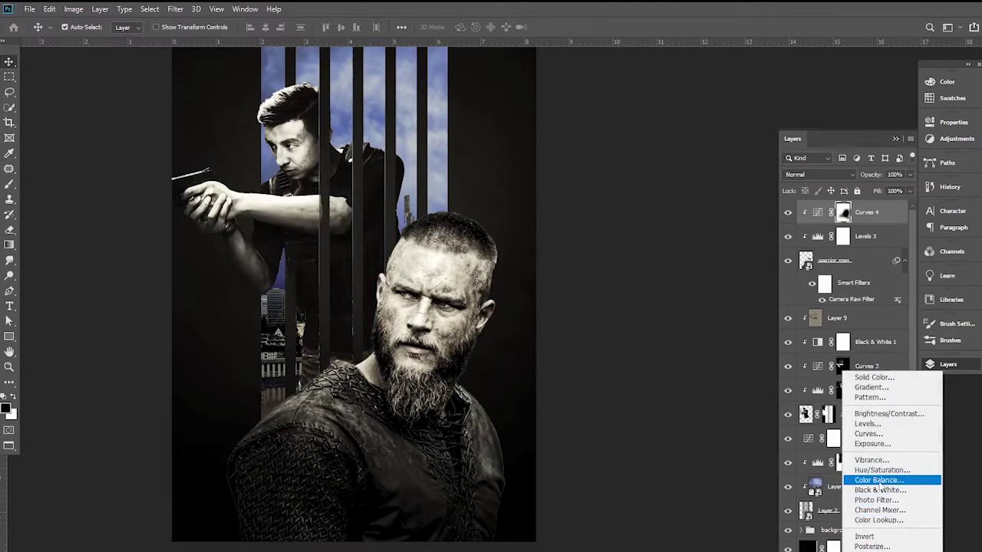
Add a Black & White adjustment above the warrior
{"action": "left_click", "coordinate": [879, 490]}
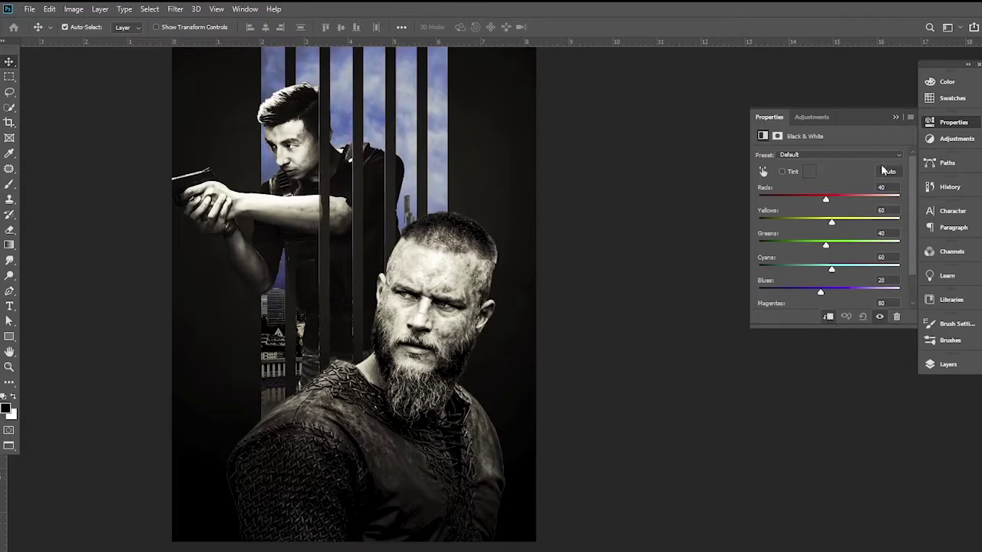
{"action": "left_click", "coordinate": [894, 118]}
{"action": "left_click", "coordinate": [943, 366]}
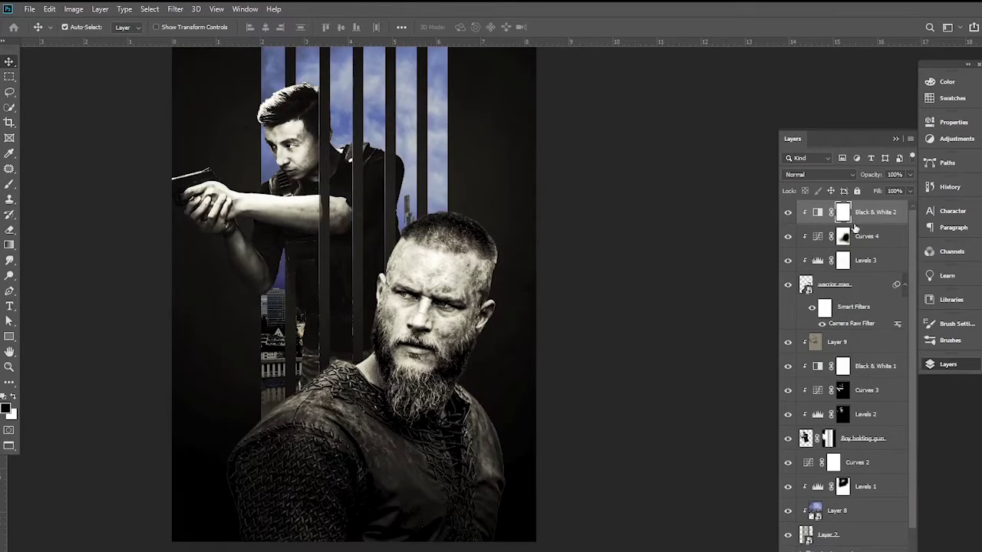
Add a Levels adjustment clipped to the warrior with the white level lowered to 162
{"action": "left_click", "coordinate": [843, 546]}
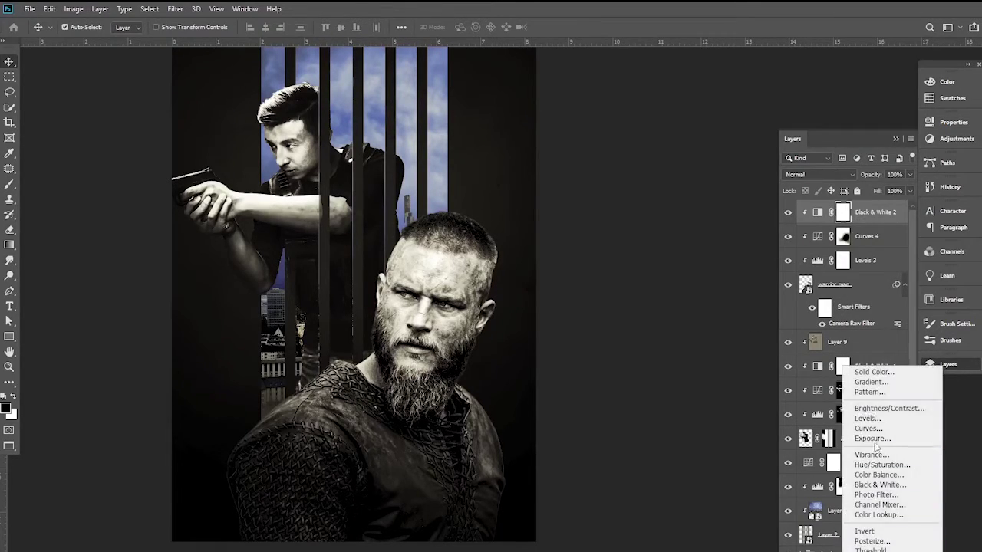
{"action": "left_click", "coordinate": [867, 418]}
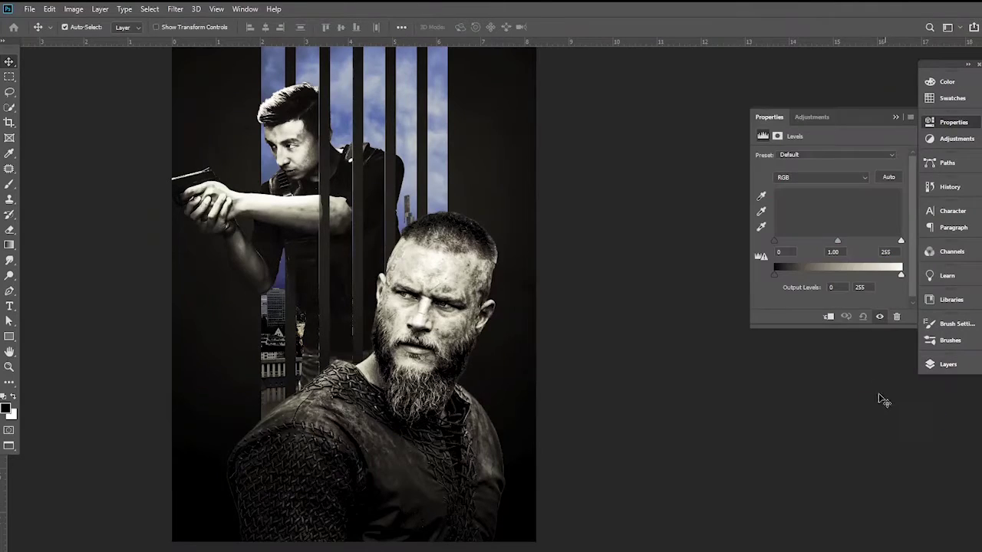
{"action": "left_click", "coordinate": [828, 316]}
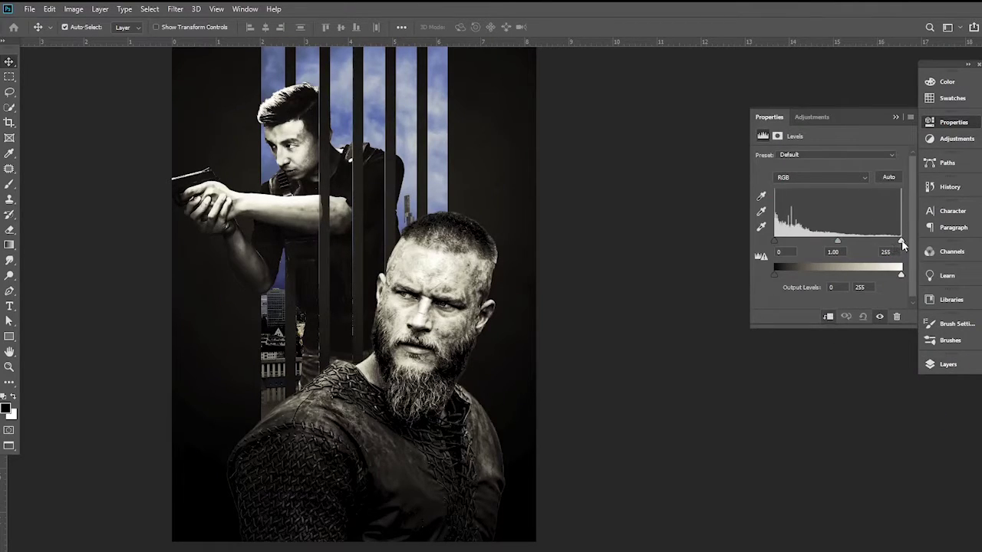
{"action": "left_click_drag", "start_coordinate": [901, 240], "coordinate": [854, 240]}
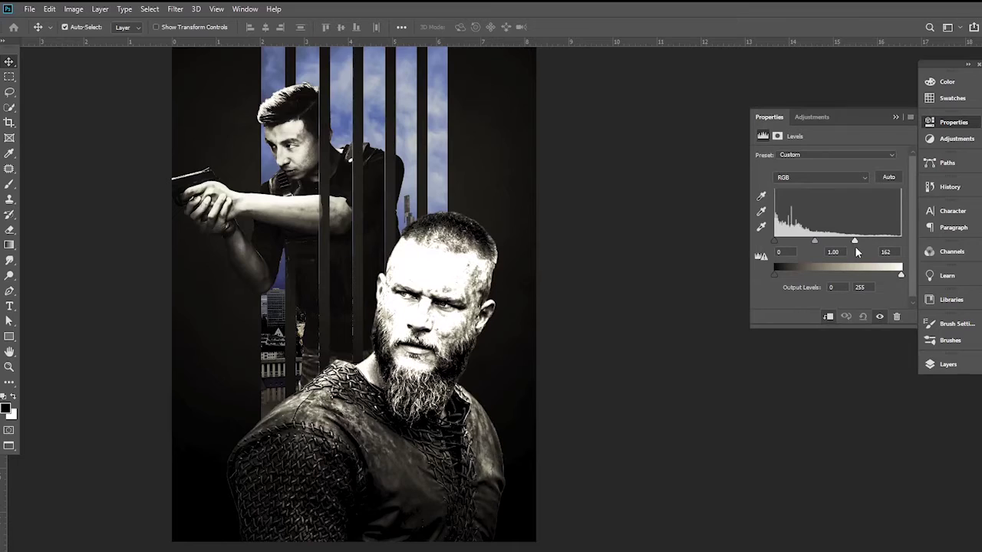
{"action": "left_click", "coordinate": [895, 118]}
{"action": "left_click", "coordinate": [966, 366]}
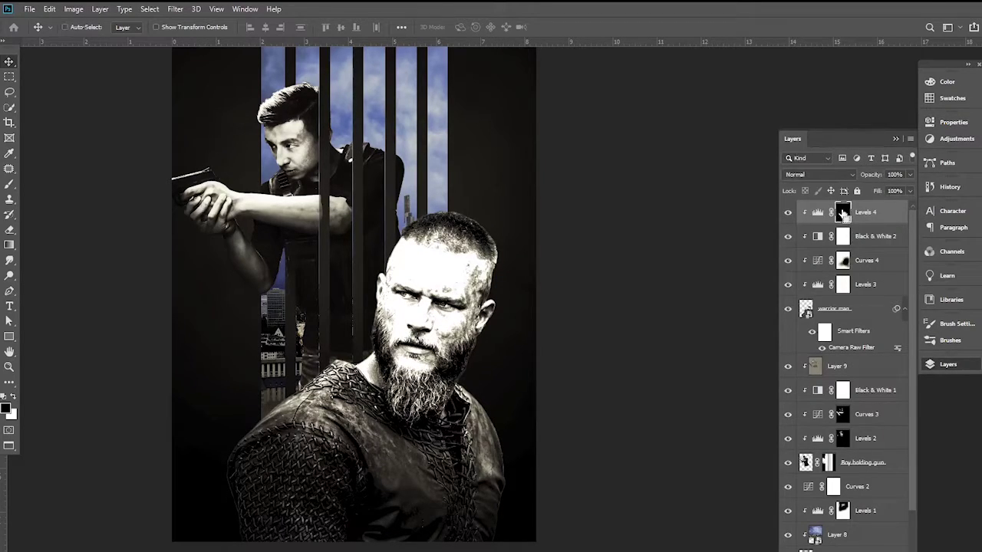
Invert the Levels 4 mask and paint the brightening back onto the forehead, face and beard with a 400 px brush
{"action": "key", "text": "ctrl+i"}
{"action": "scroll", "coordinate": [423, 293], "scroll_direction": "up", "scroll_amount": 3}
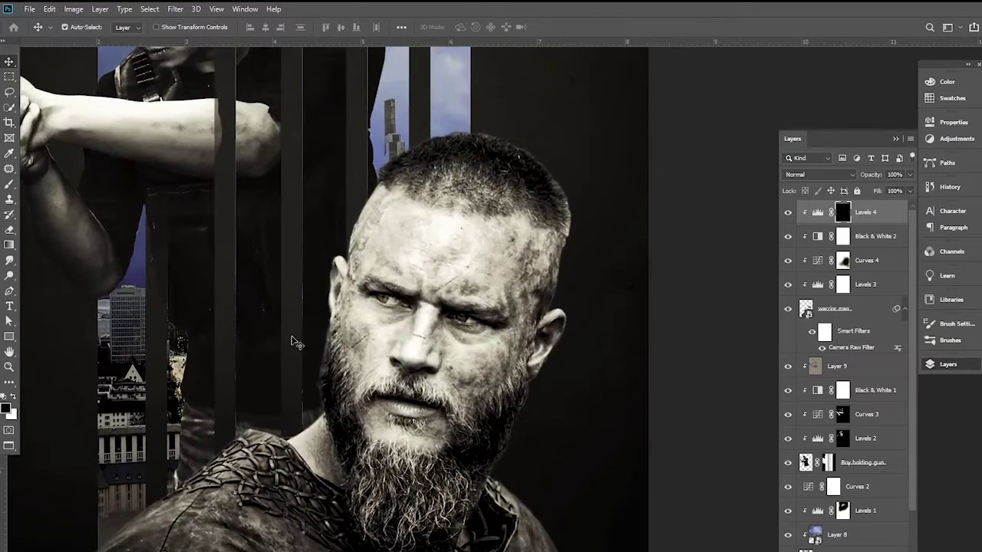
{"action": "left_click", "coordinate": [9, 185]}
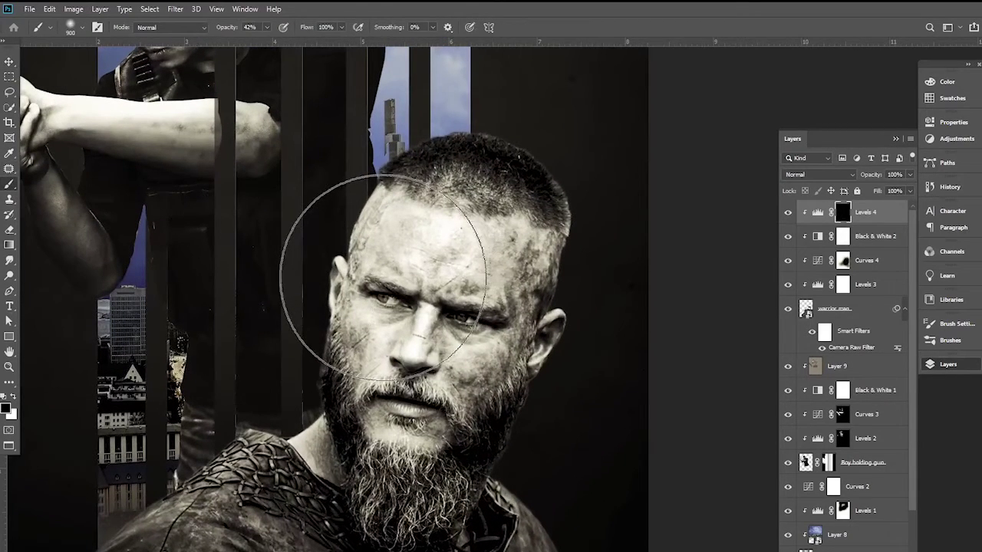
{"action": "key", "text": "bracketleft"}
{"action": "key", "text": "bracketleft"}
{"action": "key", "text": "bracketleft"}
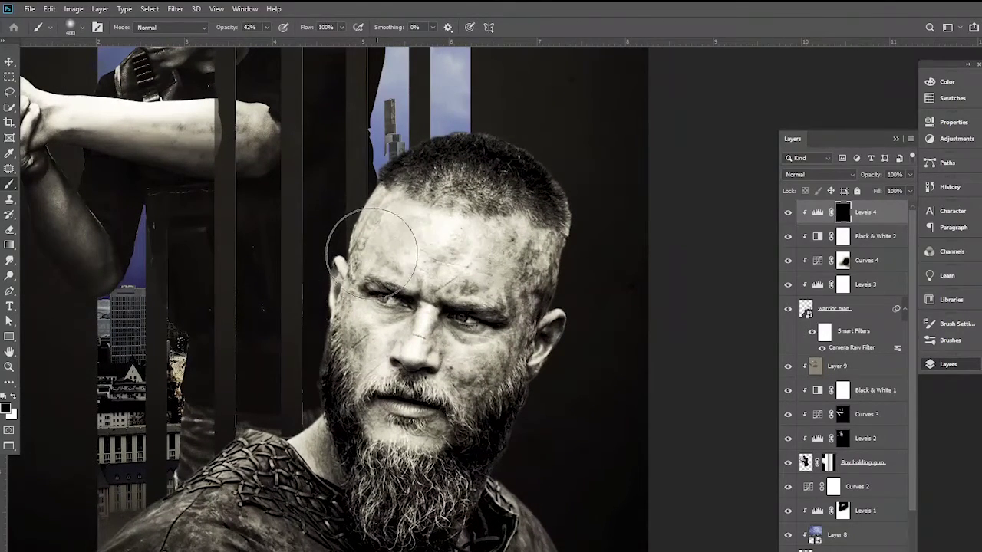
{"action": "mouse_move", "coordinate": [361, 225]}
{"action": "left_mouse_down"}
{"action": "mouse_move", "coordinate": [339, 259]}
{"action": "mouse_move", "coordinate": [352, 364]}
{"action": "mouse_move", "coordinate": [395, 286]}
{"action": "left_mouse_up"}
{"action": "left_click_drag", "start_coordinate": [427, 205], "coordinate": [351, 274]}
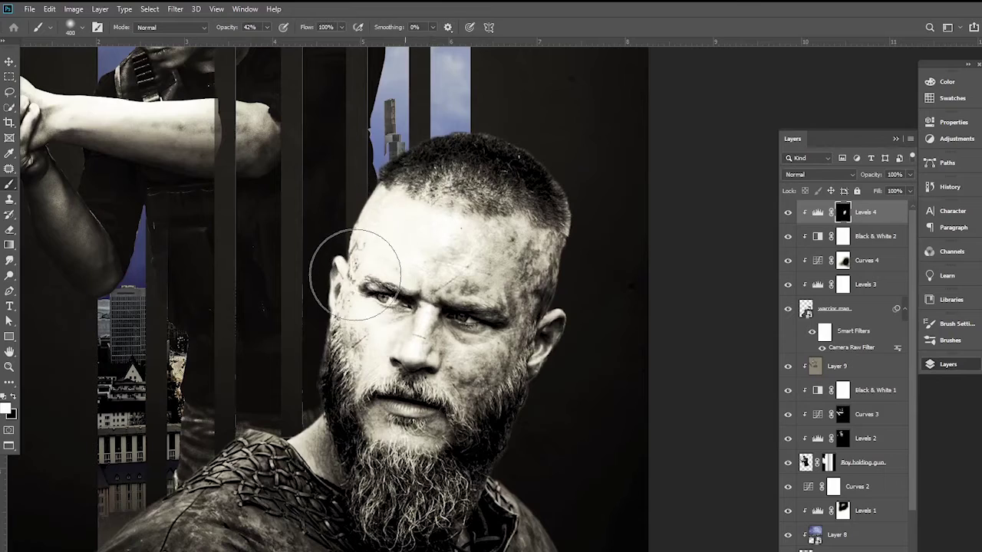
{"action": "mouse_move", "coordinate": [330, 462]}
{"action": "left_mouse_down"}
{"action": "mouse_move", "coordinate": [307, 417]}
{"action": "mouse_move", "coordinate": [325, 384]}
{"action": "mouse_move", "coordinate": [349, 435]}
{"action": "left_mouse_up"}
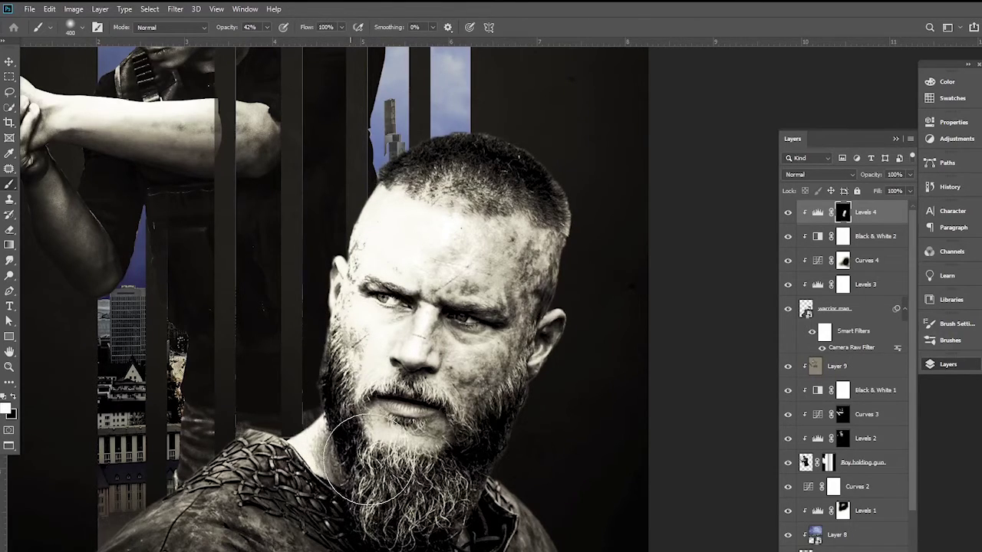
Set the Levels 4 adjustment's opacity to 76%
{"action": "key", "text": "ctrl+minus"}
{"action": "key", "text": "ctrl+minus"}
{"action": "key", "text": "ctrl+plus"}
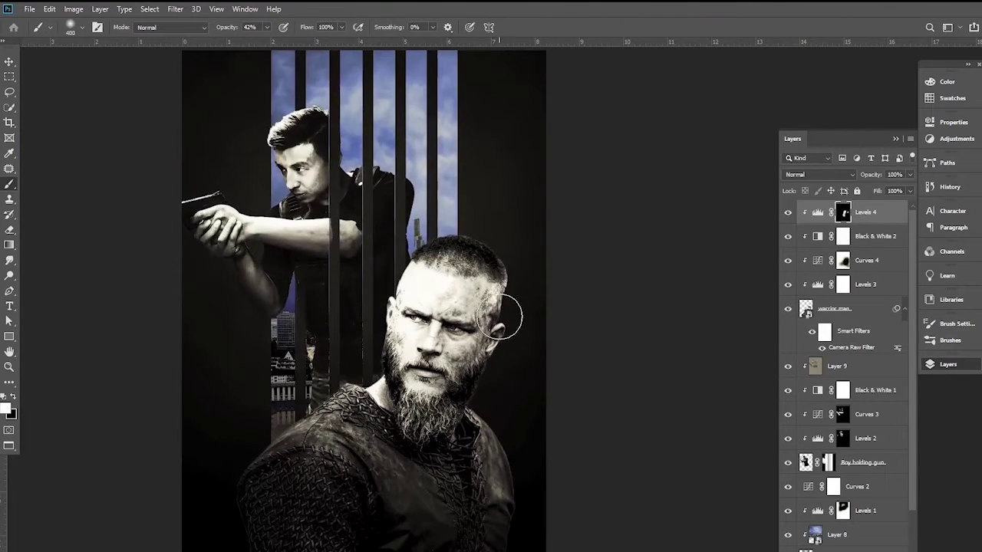
{"action": "left_click", "coordinate": [9, 61]}
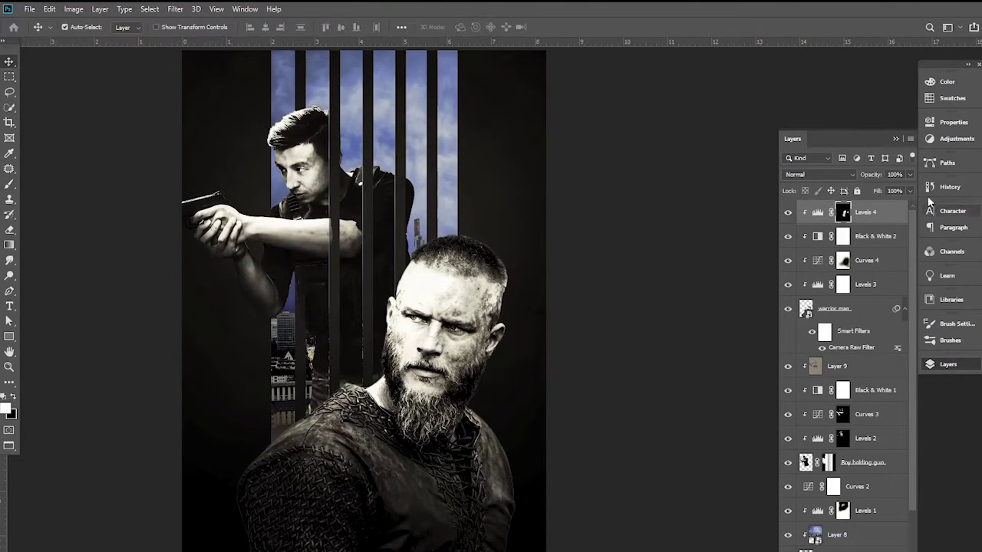
{"action": "left_click_drag", "start_coordinate": [878, 176], "coordinate": [865, 177]}
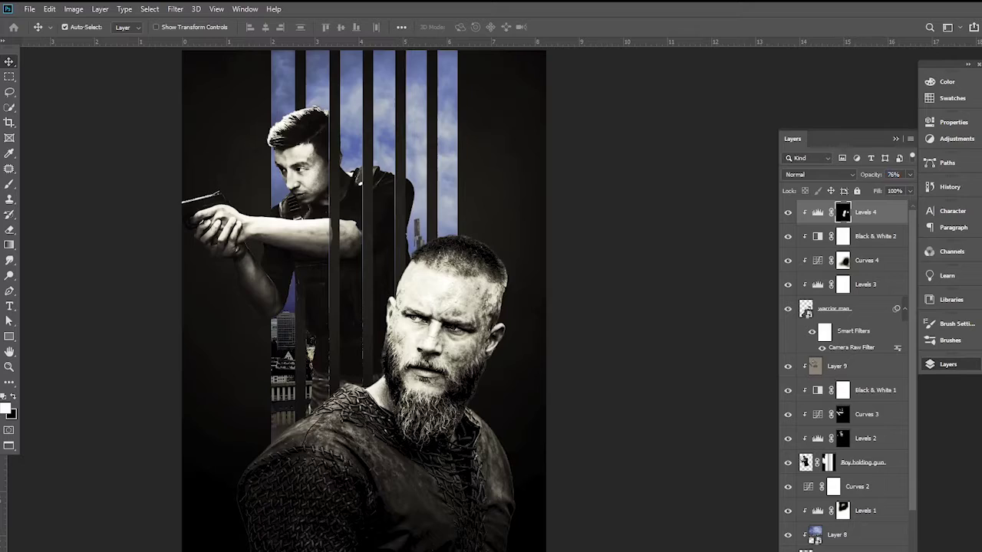
Add a Curves 5 adjustment with the top point pulled down to darken
{"action": "left_click", "coordinate": [844, 549]}
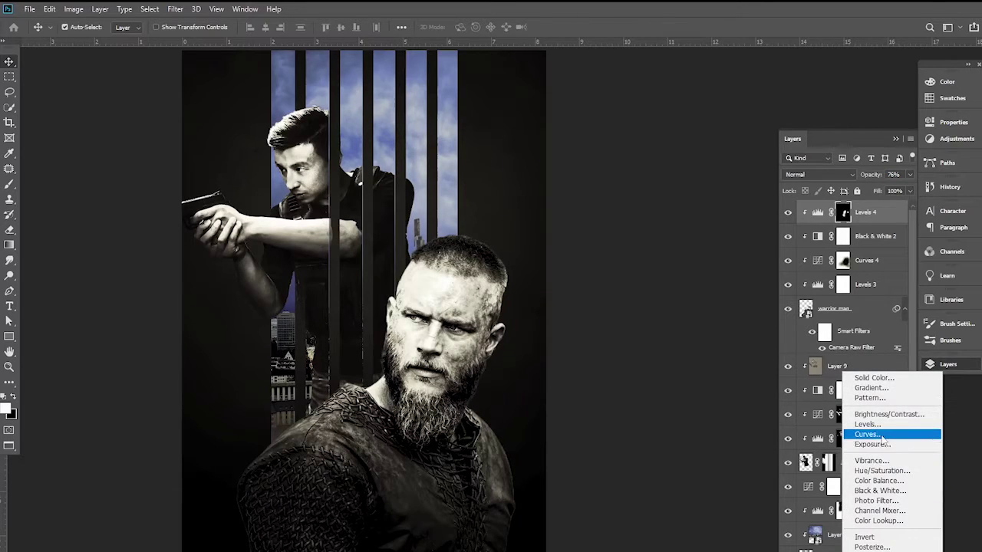
{"action": "left_click", "coordinate": [882, 435]}
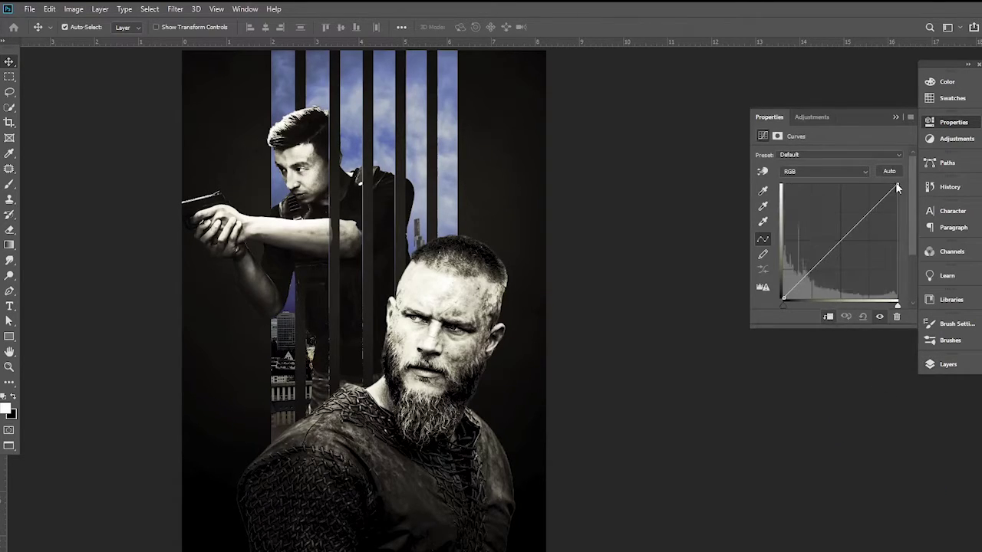
{"action": "left_click_drag", "start_coordinate": [898, 184], "coordinate": [897, 223]}
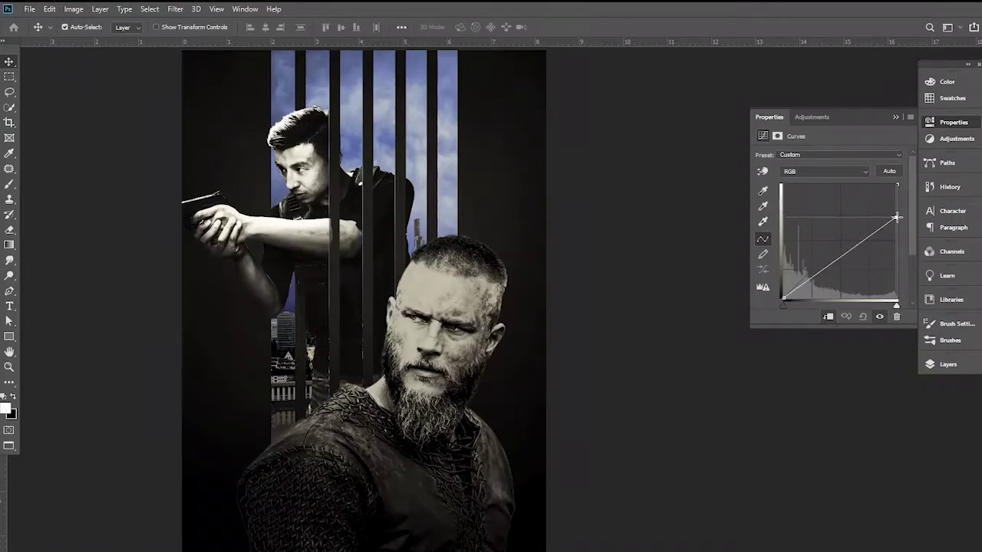
{"action": "left_click", "coordinate": [894, 116]}
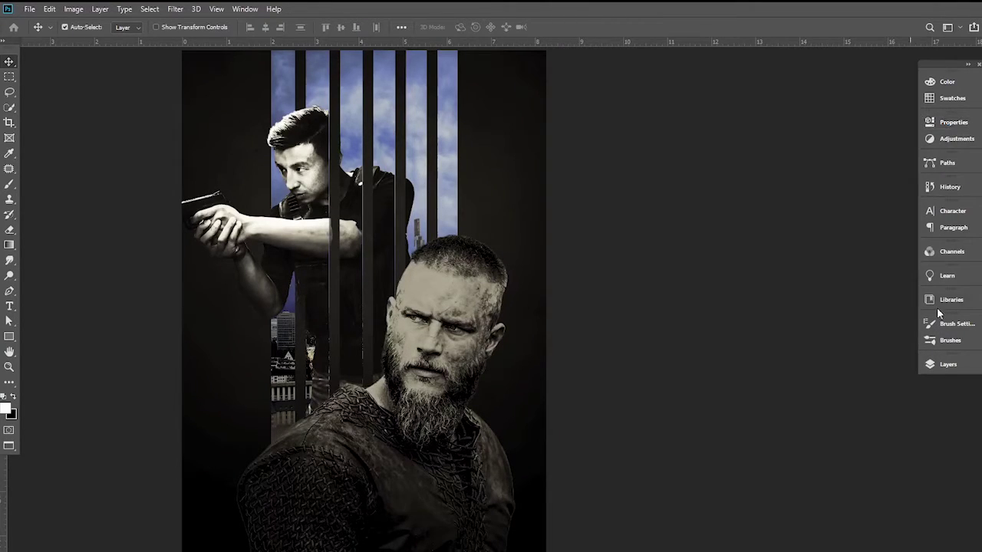
{"action": "left_click", "coordinate": [945, 366]}
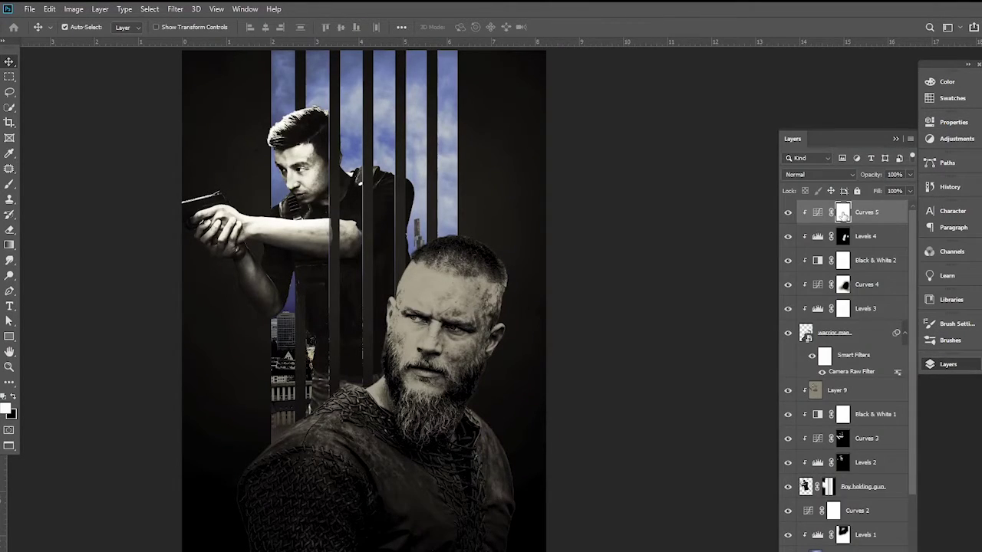
Invert the Curves 5 mask and brush white over the warrior's cheek
{"action": "key", "text": "ctrl+i"}
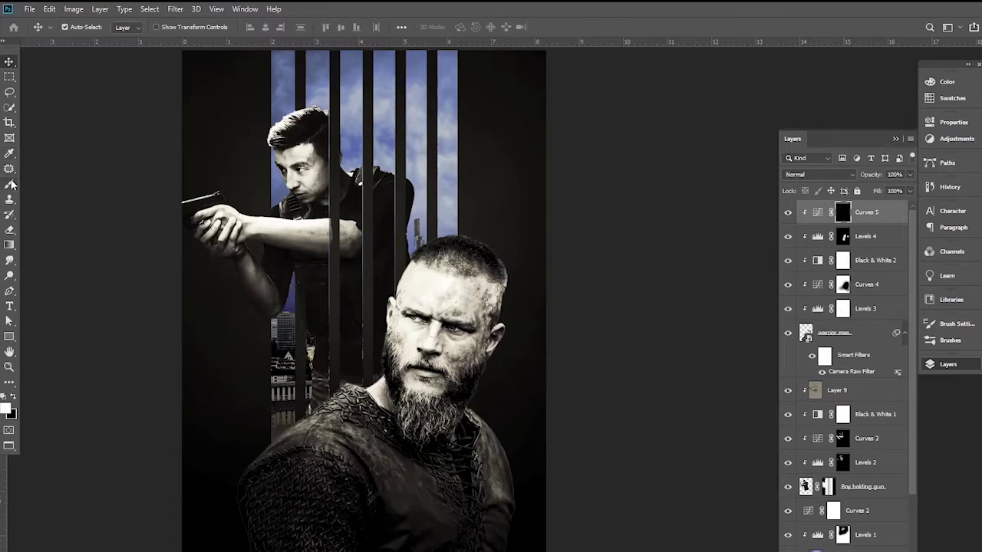
{"action": "left_click", "coordinate": [9, 184]}
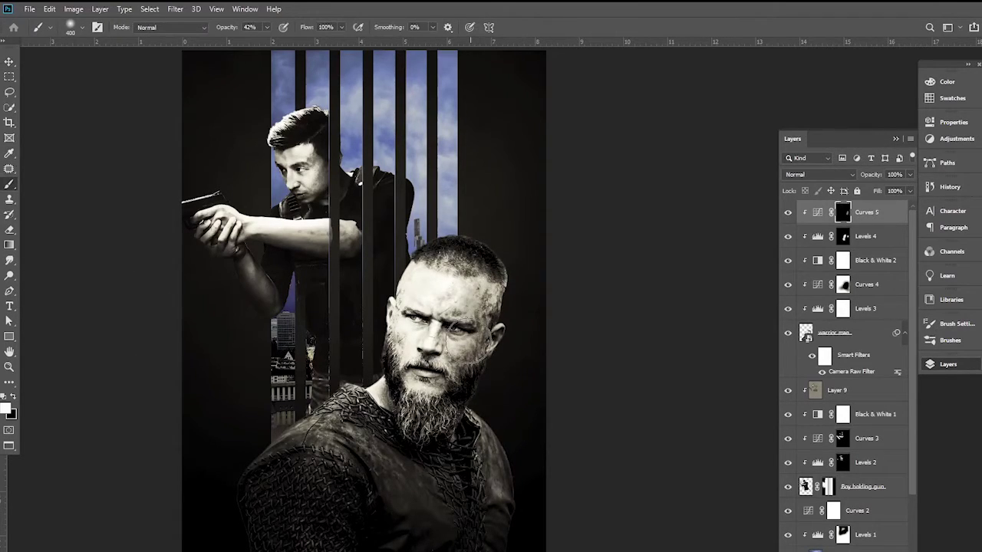
{"action": "mouse_move", "coordinate": [462, 338]}
{"action": "left_mouse_down"}
{"action": "mouse_move", "coordinate": [455, 406]}
{"action": "mouse_move", "coordinate": [483, 330]}
{"action": "mouse_move", "coordinate": [462, 354]}
{"action": "left_mouse_up"}
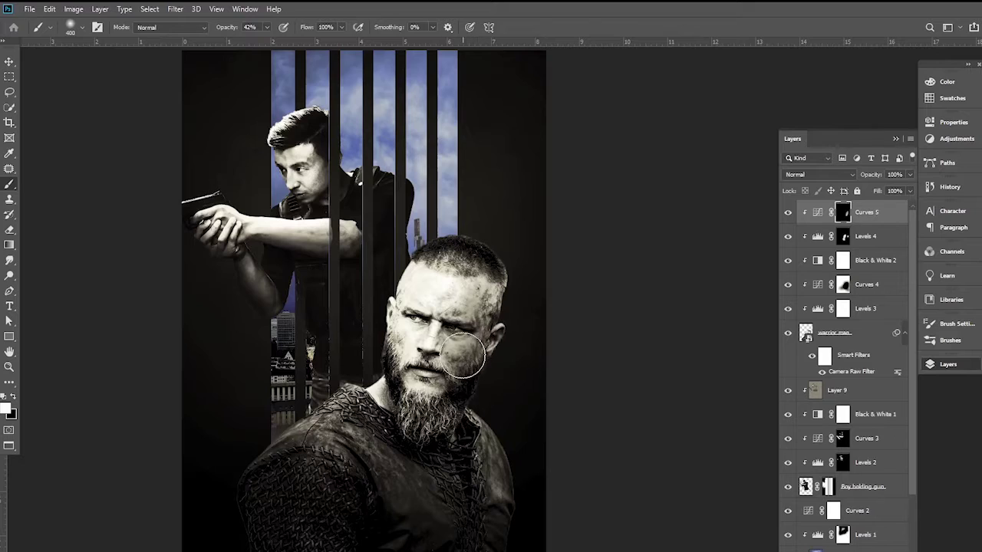
{"action": "left_click", "coordinate": [9, 62]}
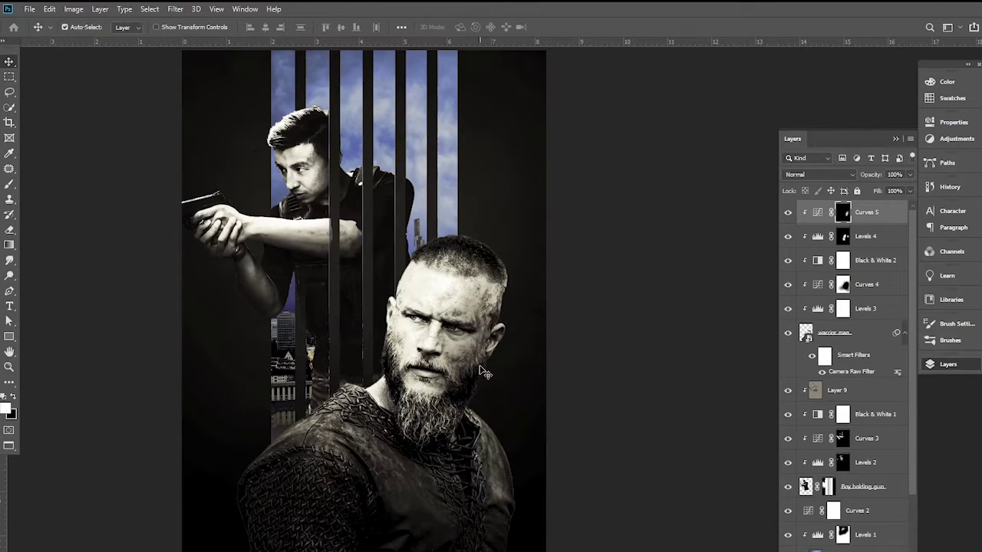
{"action": "scroll", "coordinate": [485, 373], "scroll_direction": "up", "scroll_amount": 2}
{"action": "scroll", "coordinate": [434, 366], "scroll_direction": "down", "scroll_amount": 2}
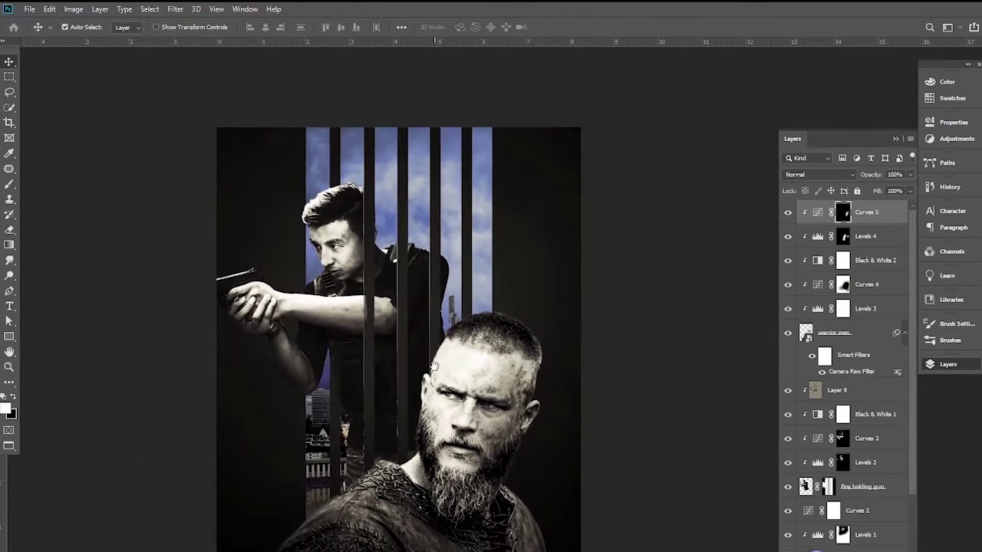
{"action": "left_click_drag", "start_coordinate": [434, 367], "coordinate": [435, 351]}
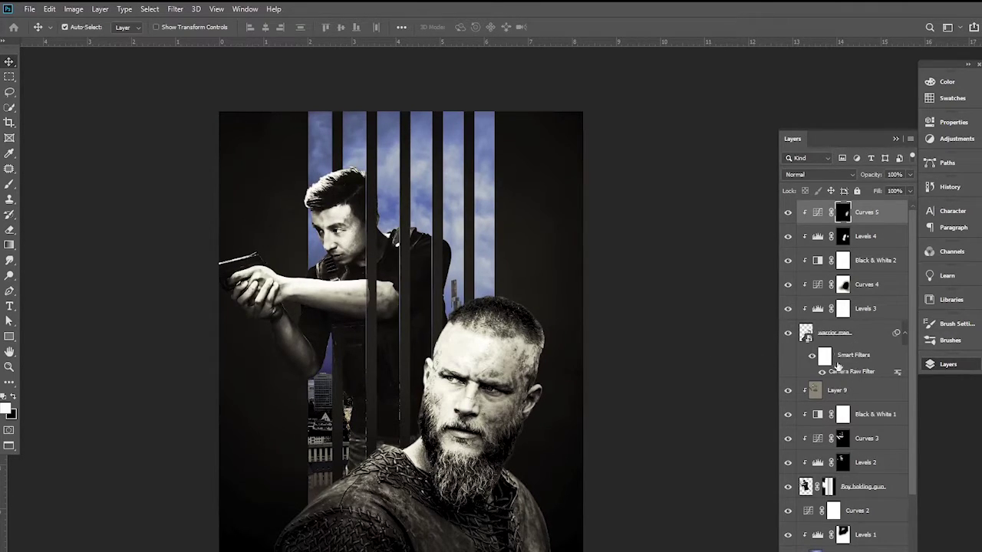
Load the Layer 2 strips as a selection and mask the warrior man layer to them
{"action": "left_click", "coordinate": [837, 336]}
{"action": "scroll", "coordinate": [849, 399], "scroll_direction": "down", "scroll_amount": 2}
{"action": "scroll", "coordinate": [851, 400], "scroll_direction": "down", "scroll_amount": 2}
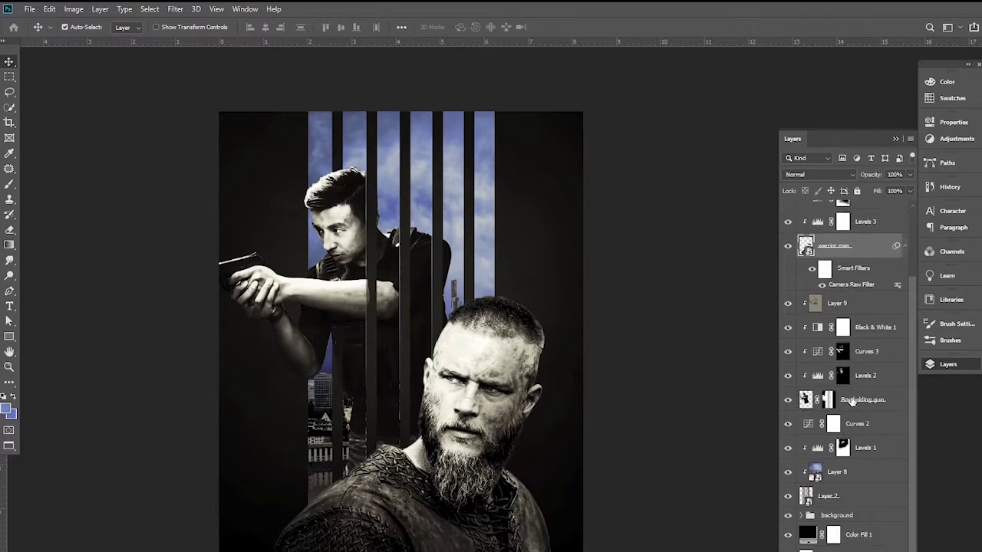
{"action": "left_click", "coordinate": [807, 497], "text": "ctrl"}
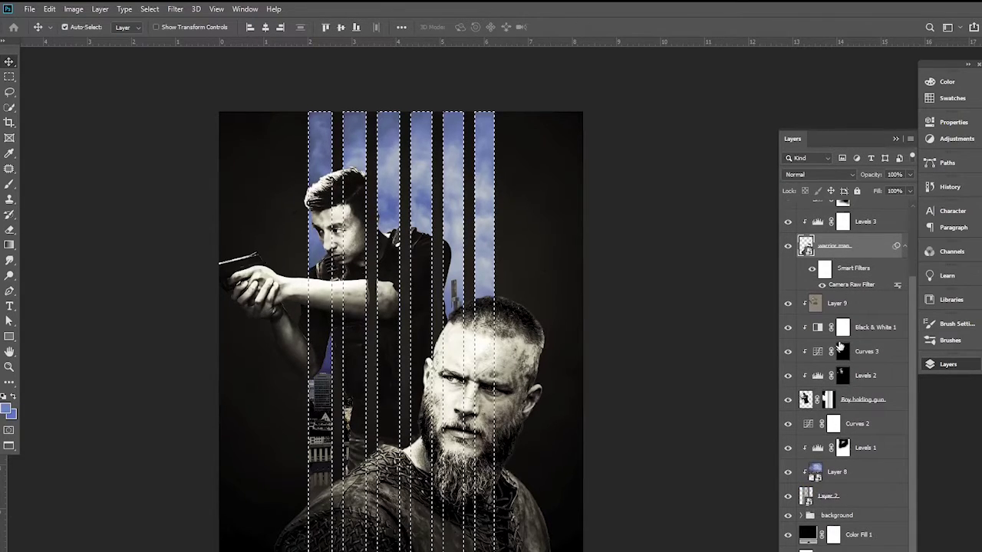
{"action": "left_click", "coordinate": [813, 546]}
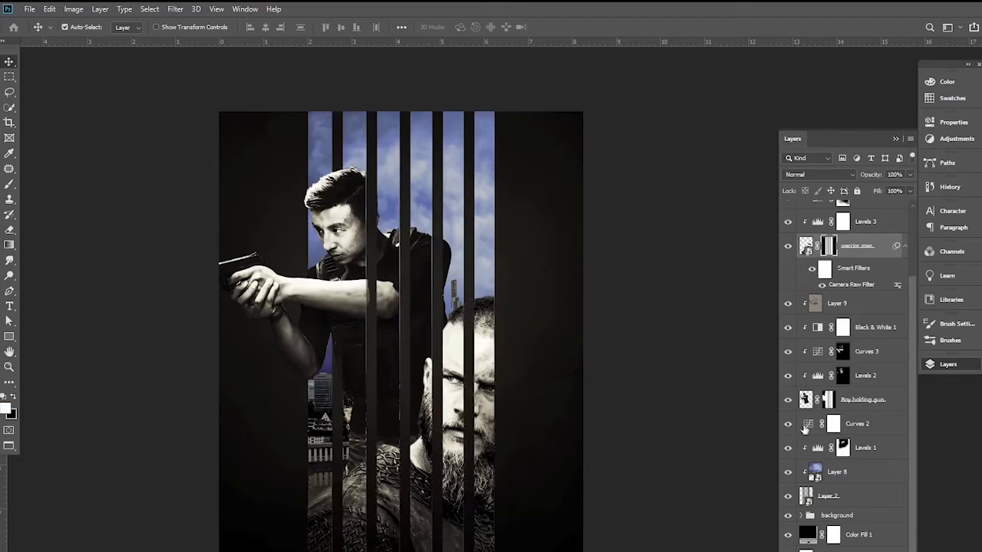
Paint white with a 432 px, 100% opacity brush to reveal the warrior's face, beard and chest
{"action": "left_click", "coordinate": [9, 184]}
{"action": "right_click", "coordinate": [471, 322]}
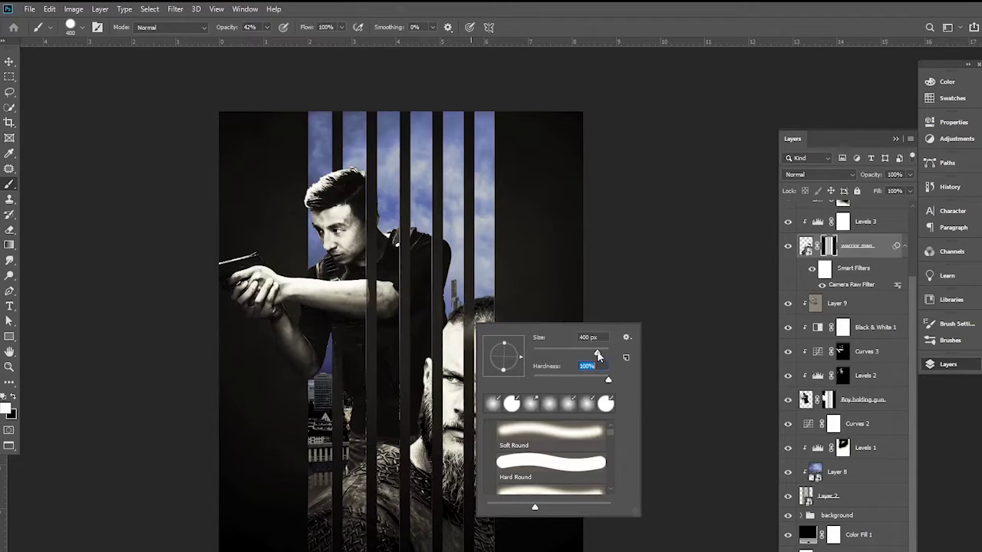
{"action": "left_click_drag", "start_coordinate": [598, 355], "coordinate": [600, 355]}
{"action": "left_click_drag", "start_coordinate": [227, 27], "coordinate": [389, 44]}
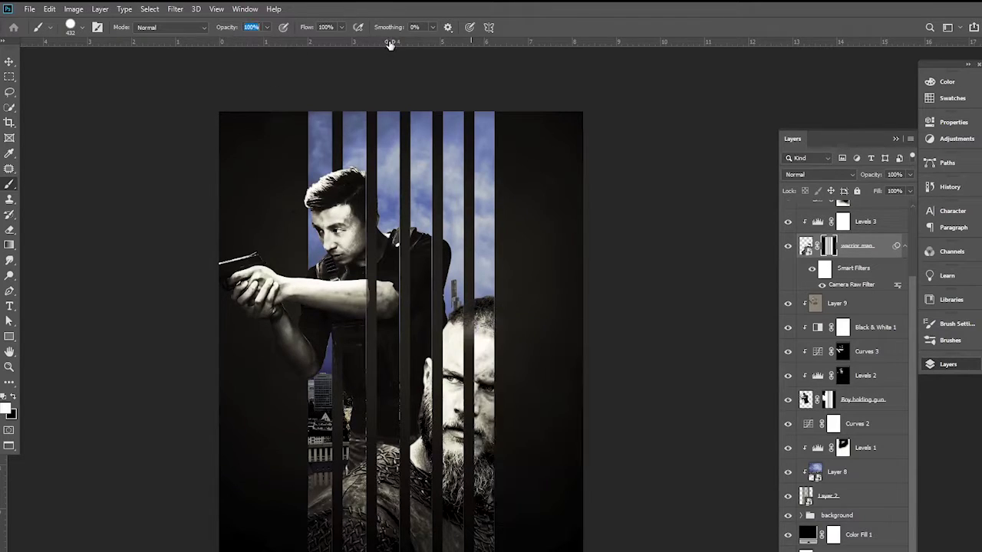
{"action": "mouse_move", "coordinate": [471, 328]}
{"action": "left_mouse_down"}
{"action": "mouse_move", "coordinate": [468, 372]}
{"action": "mouse_move", "coordinate": [488, 334]}
{"action": "mouse_move", "coordinate": [509, 476]}
{"action": "left_mouse_up"}
{"action": "scroll", "coordinate": [506, 429], "scroll_direction": "down", "scroll_amount": 5}
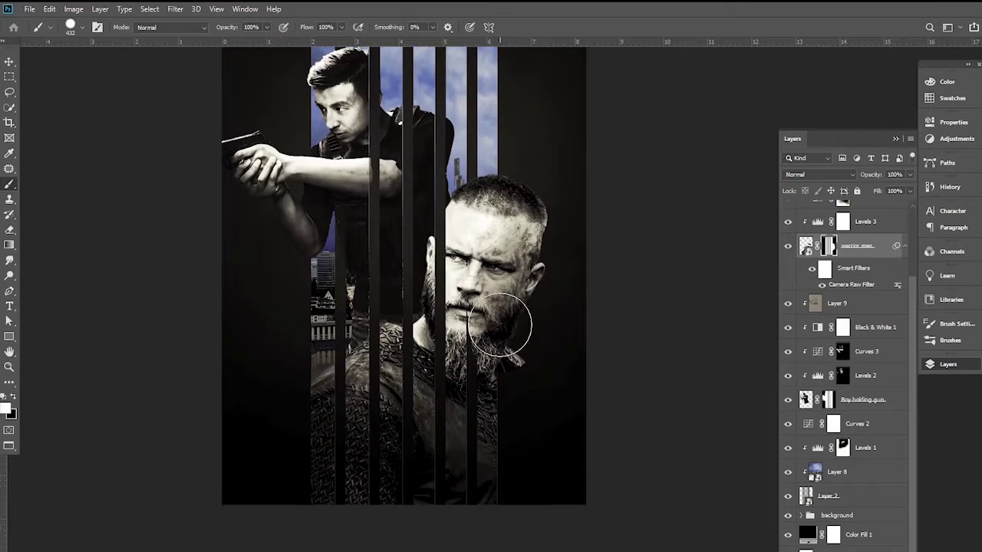
{"action": "mouse_move", "coordinate": [500, 325]}
{"action": "left_mouse_down"}
{"action": "mouse_move", "coordinate": [510, 412]}
{"action": "mouse_move", "coordinate": [499, 425]}
{"action": "left_mouse_up"}
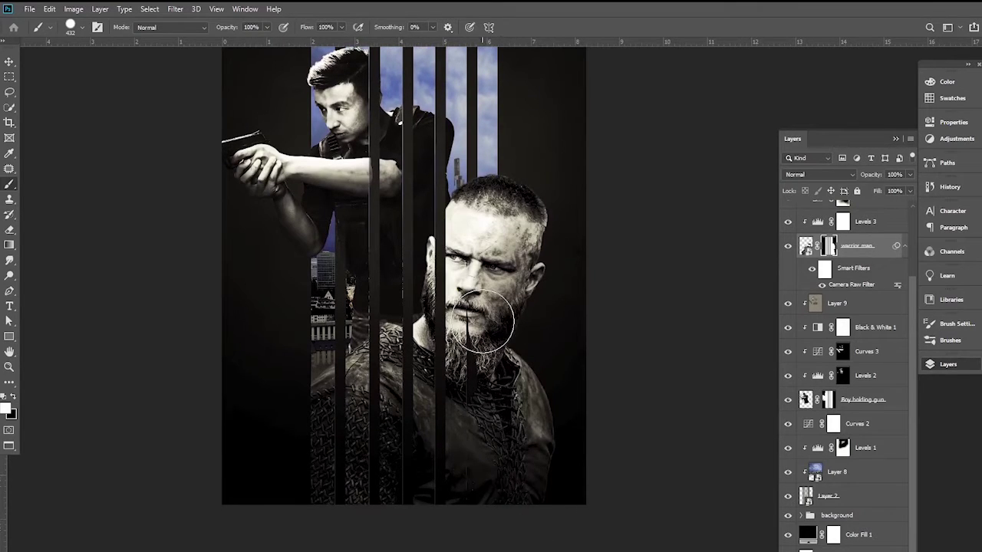
{"action": "mouse_move", "coordinate": [481, 322]}
{"action": "left_mouse_down"}
{"action": "mouse_move", "coordinate": [499, 499]}
{"action": "mouse_move", "coordinate": [508, 466]}
{"action": "mouse_move", "coordinate": [501, 295]}
{"action": "mouse_move", "coordinate": [517, 306]}
{"action": "mouse_move", "coordinate": [495, 261]}
{"action": "left_mouse_up"}
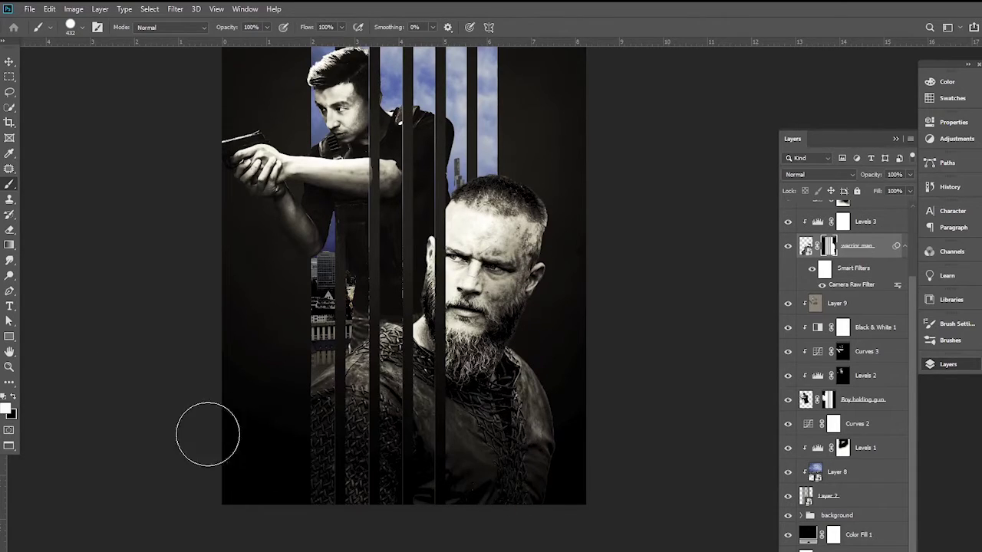
Zoom and pan around the poster to review the warrior's masking
{"action": "left_click", "coordinate": [9, 62]}
{"action": "scroll", "coordinate": [441, 307], "scroll_direction": "up", "scroll_amount": 3}
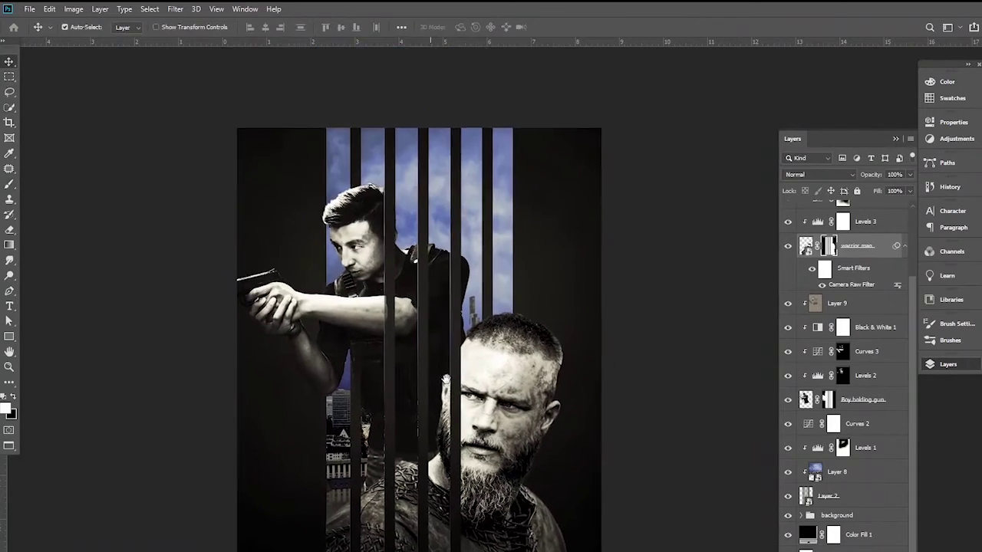
{"action": "scroll", "coordinate": [446, 335], "scroll_direction": "down", "scroll_amount": 1}
{"action": "scroll", "coordinate": [445, 334], "scroll_direction": "down", "scroll_amount": 1}
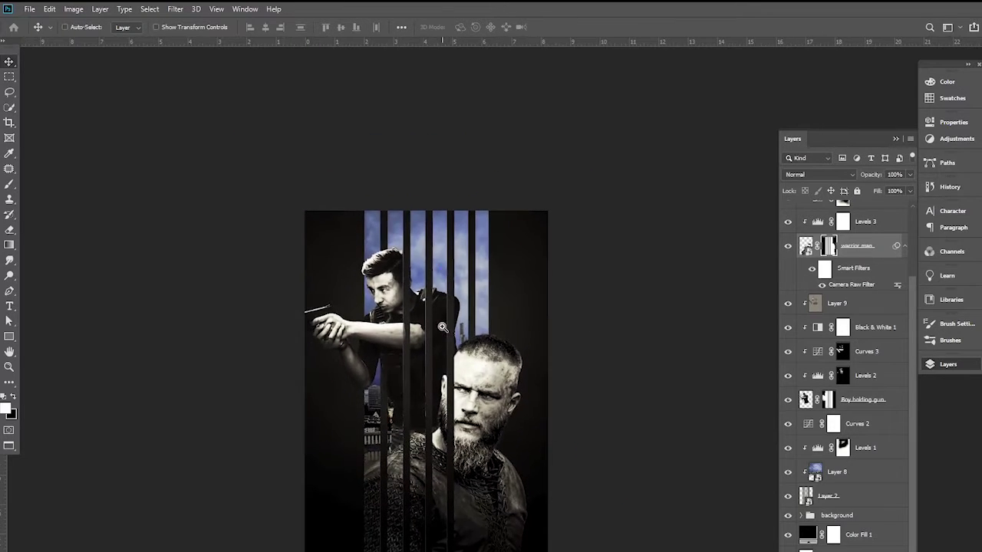
{"action": "scroll", "coordinate": [445, 324], "scroll_direction": "up", "scroll_amount": 1}
{"action": "scroll", "coordinate": [489, 280], "scroll_direction": "up", "scroll_amount": 1}
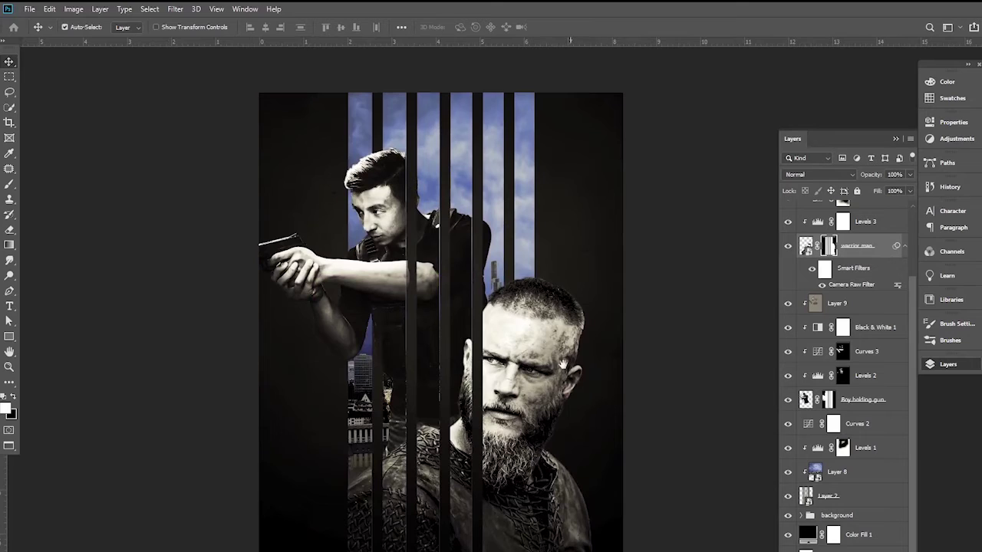
{"action": "left_click_drag", "start_coordinate": [564, 365], "coordinate": [571, 334]}
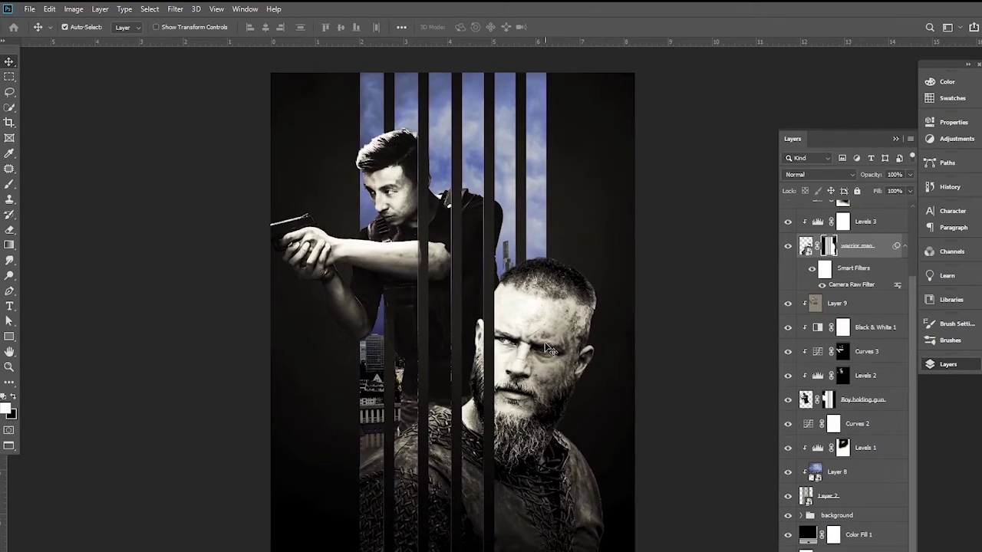
{"action": "scroll", "coordinate": [870, 238], "scroll_direction": "up", "scroll_amount": 3}
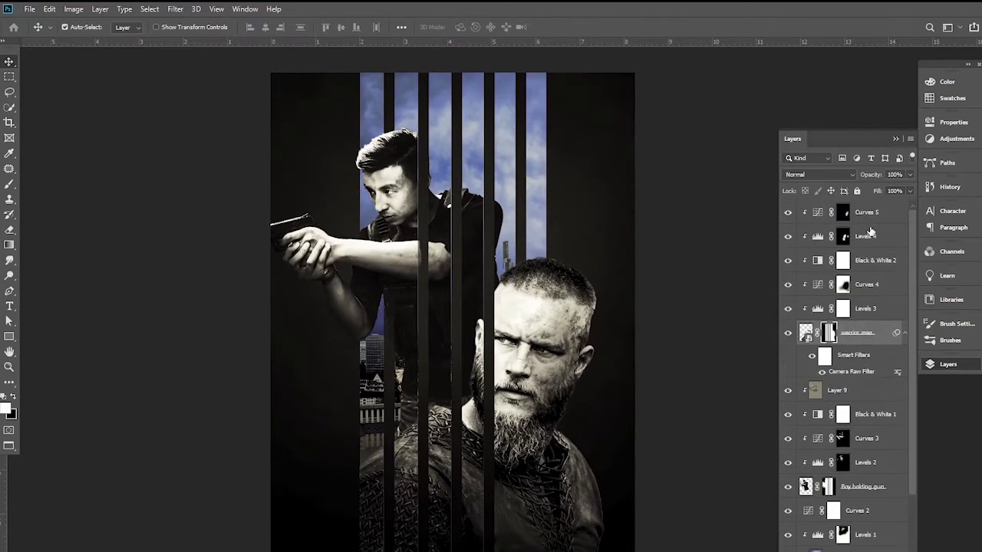
{"action": "left_click", "coordinate": [874, 218]}
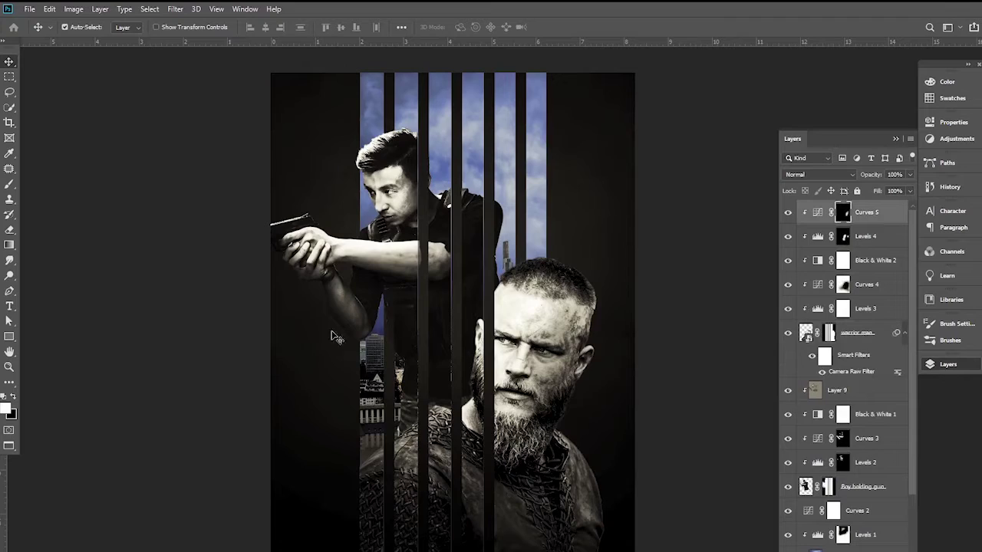
{"action": "left_click", "coordinate": [184, 276]}
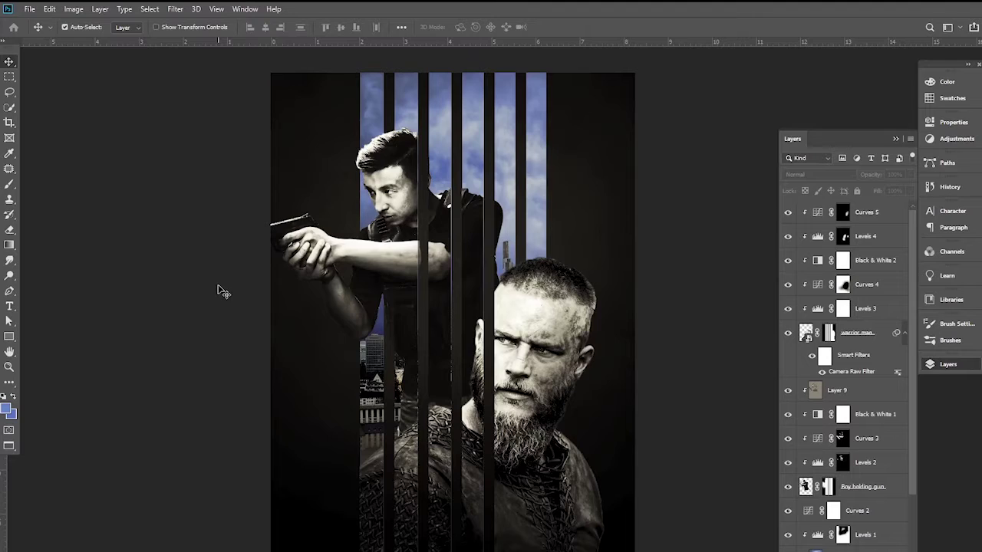
{"action": "left_click", "coordinate": [33, 10]}
Place the embedded helicopter image 'pngwing.com (17)' from STOCKS > PNG
{"action": "left_click", "coordinate": [85, 227]}
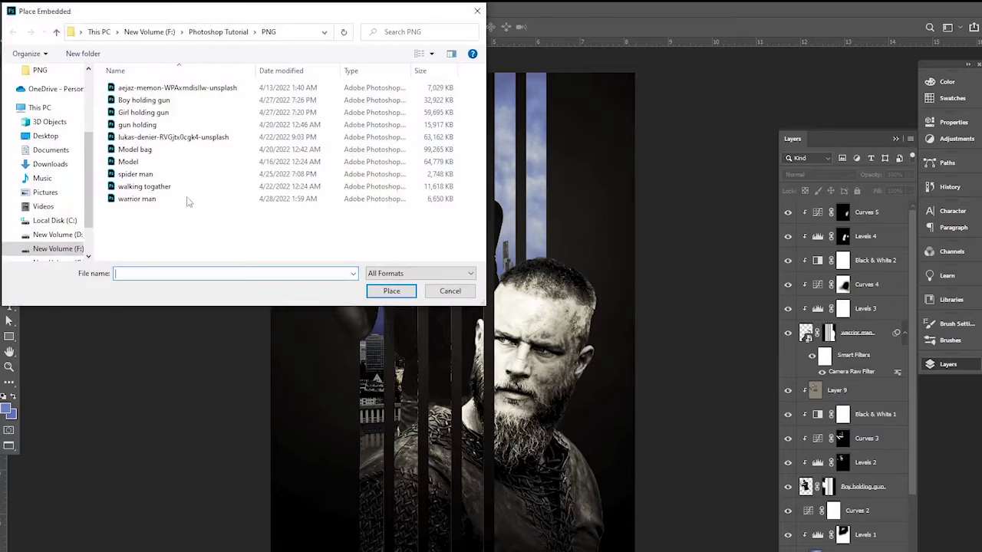
{"action": "left_click", "coordinate": [56, 31]}
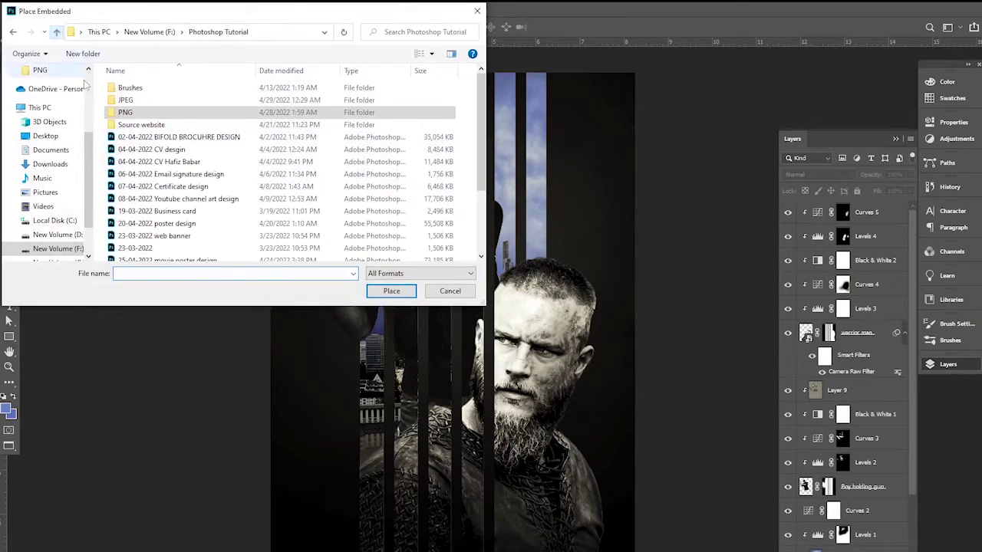
{"action": "double_click", "coordinate": [127, 101]}
{"action": "left_click", "coordinate": [56, 31]}
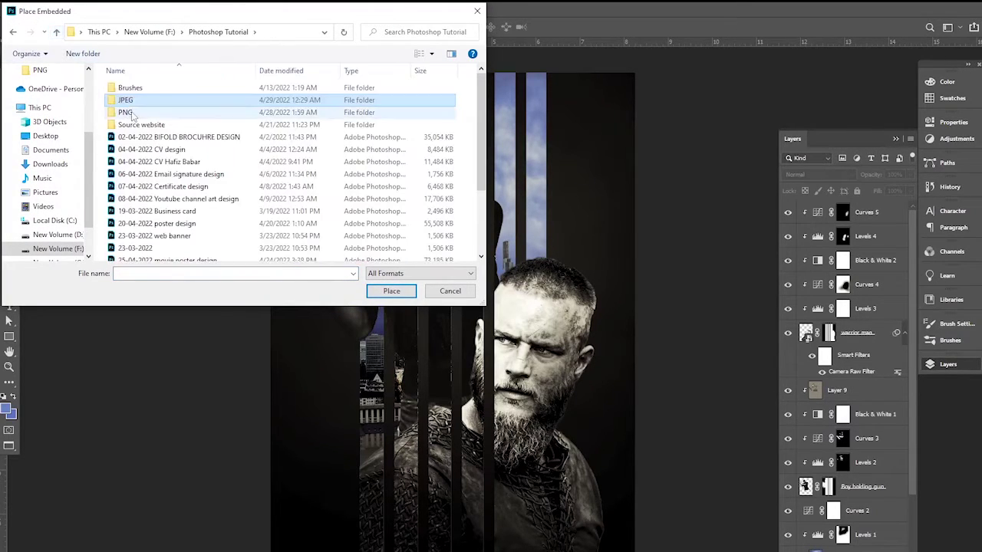
{"action": "double_click", "coordinate": [132, 112]}
{"action": "left_click", "coordinate": [57, 32]}
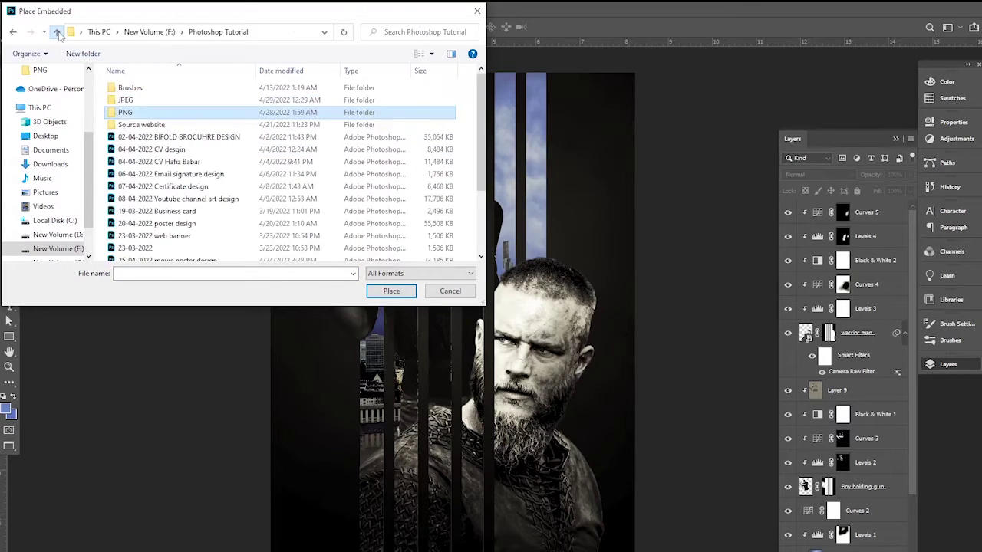
{"action": "left_click", "coordinate": [57, 32]}
{"action": "double_click", "coordinate": [134, 137]}
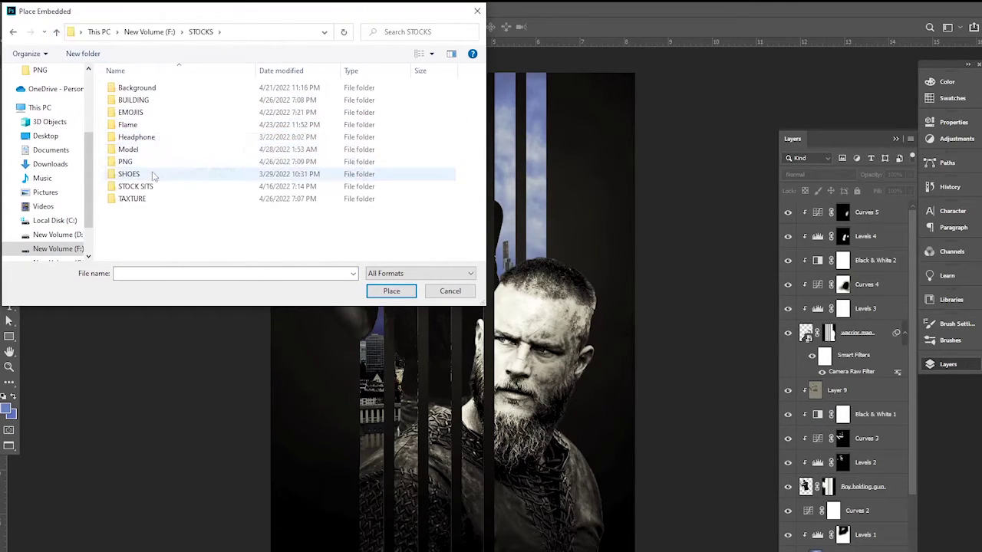
{"action": "double_click", "coordinate": [142, 162]}
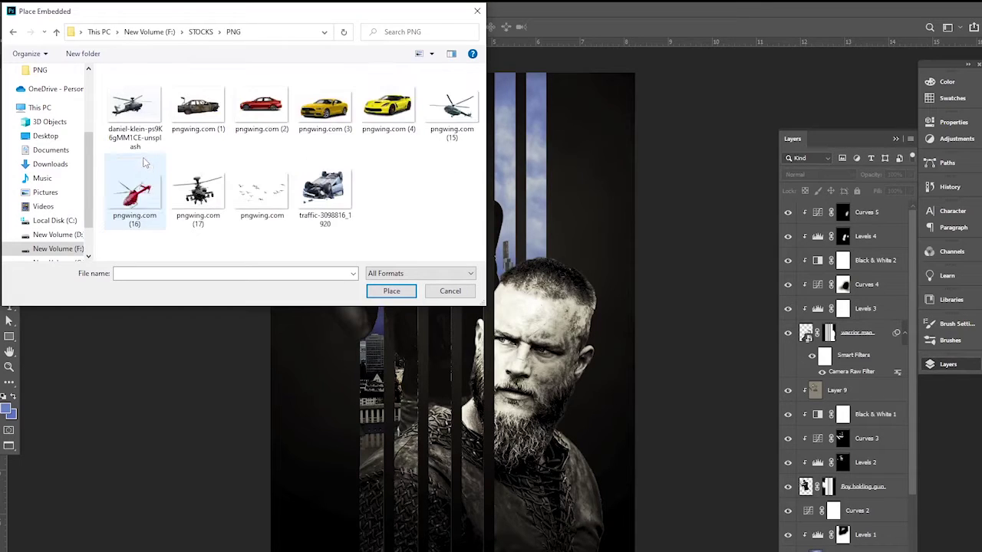
{"action": "left_click", "coordinate": [198, 192]}
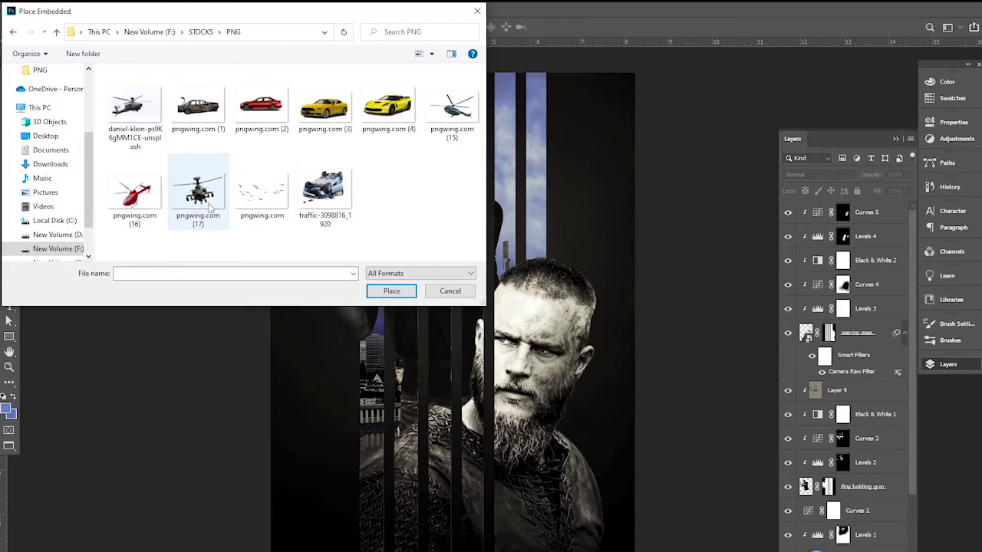
{"action": "left_click", "coordinate": [391, 290]}
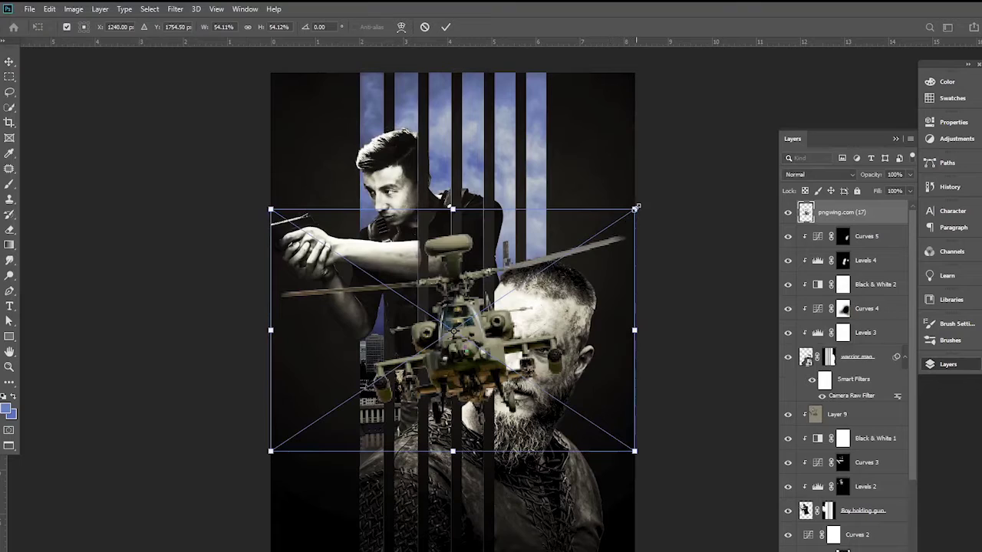
Shrink the helicopter and position it in the sky strip above the gunman's head
{"action": "left_click_drag", "start_coordinate": [634, 208], "coordinate": [328, 412]}
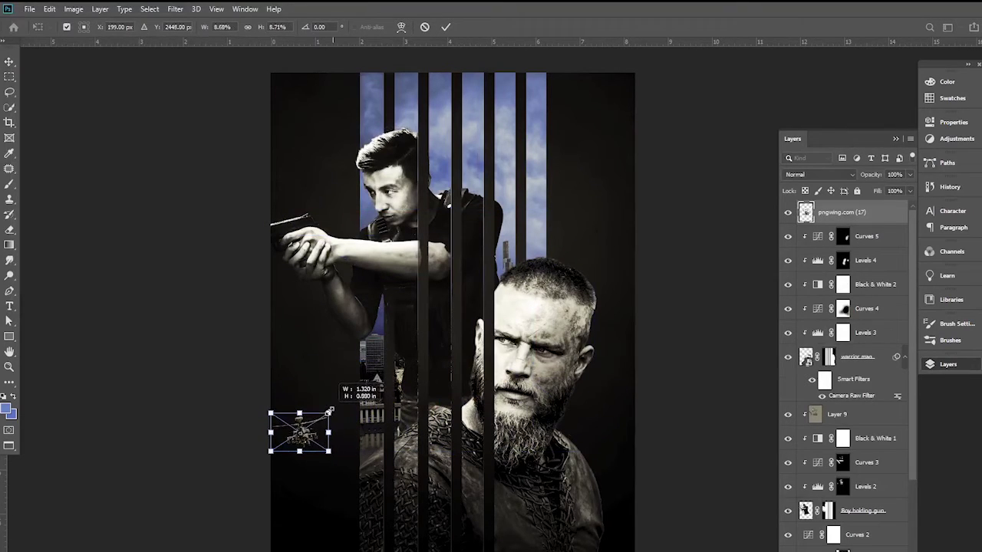
{"action": "mouse_move", "coordinate": [315, 431]}
{"action": "left_mouse_down"}
{"action": "mouse_move", "coordinate": [447, 237]}
{"action": "mouse_move", "coordinate": [491, 104]}
{"action": "mouse_move", "coordinate": [481, 132]}
{"action": "left_mouse_up"}
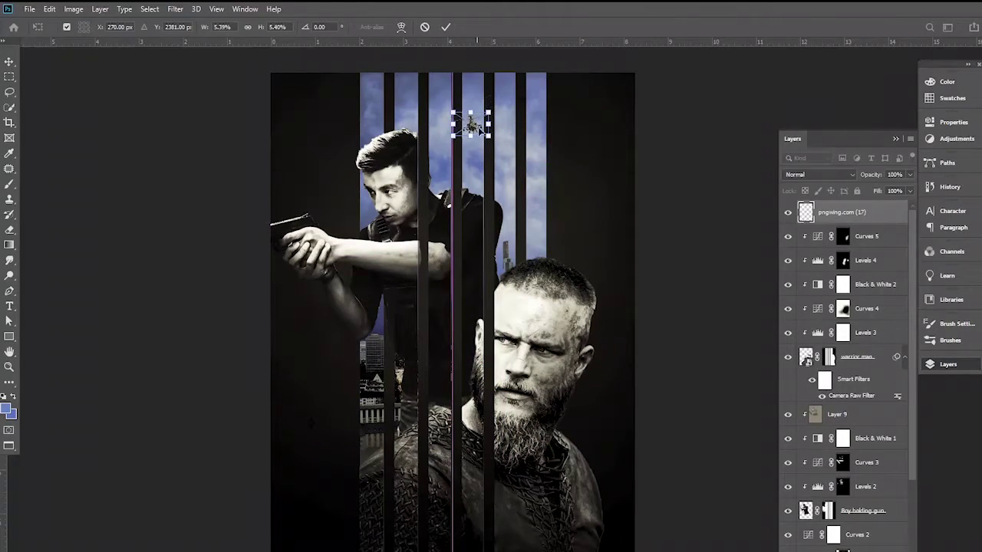
{"action": "key", "text": "Return"}
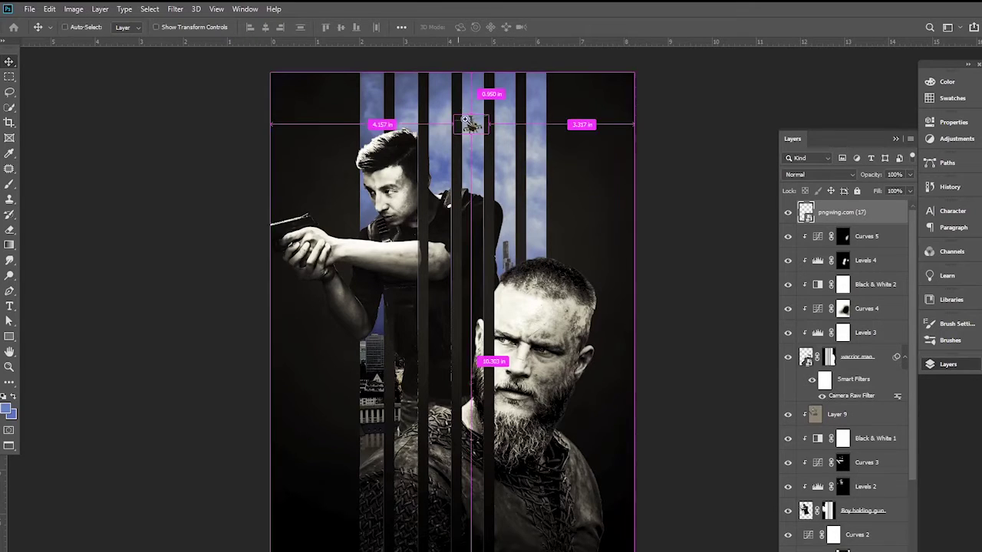
{"action": "scroll", "coordinate": [506, 234], "scroll_direction": "up", "scroll_amount": 5}
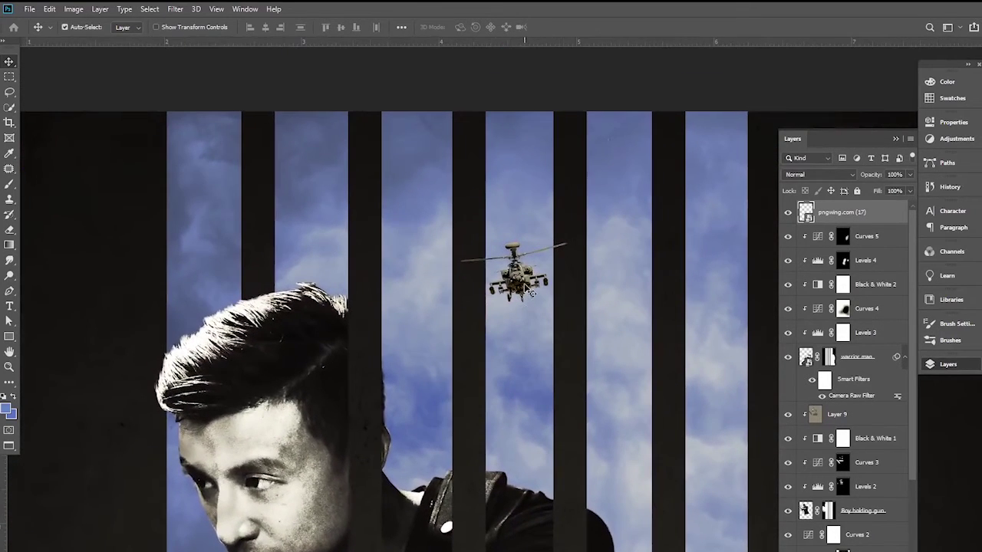
{"action": "key", "text": "ctrl+z"}
{"action": "left_click_drag", "start_coordinate": [429, 294], "coordinate": [414, 290]}
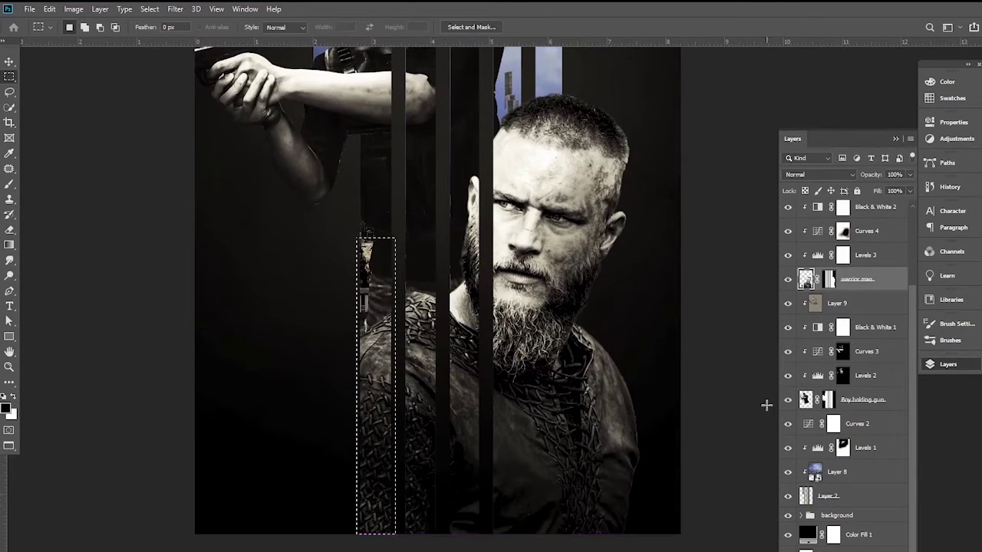
Cut vertical strips out of the warrior, Boy holding gun and Layer 2 layers
{"action": "key", "text": "Delete"}
{"action": "left_click", "coordinate": [829, 496]}
{"action": "left_click", "coordinate": [859, 399]}
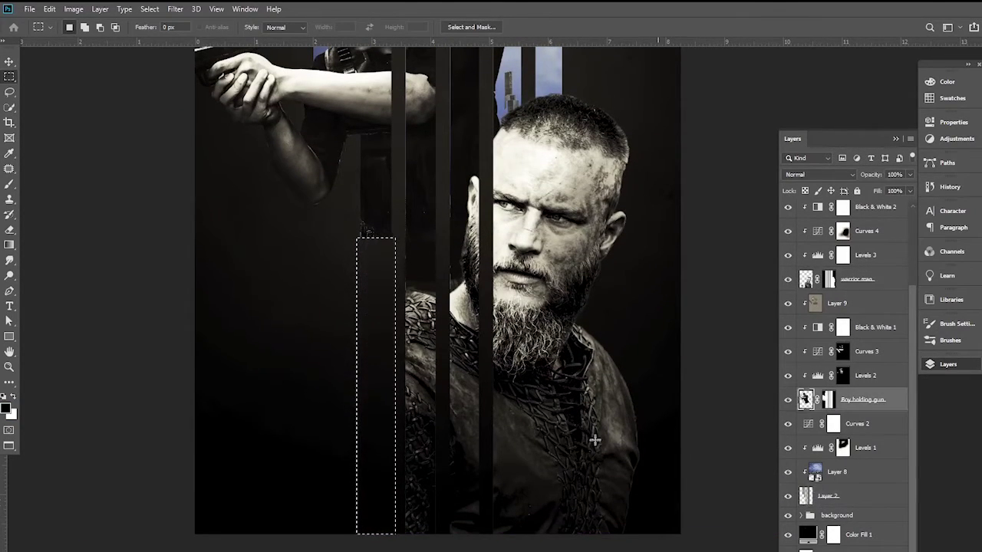
{"action": "key", "text": "ctrl+d"}
{"action": "left_click_drag", "start_coordinate": [398, 278], "coordinate": [441, 533]}
{"action": "left_click", "coordinate": [806, 286]}
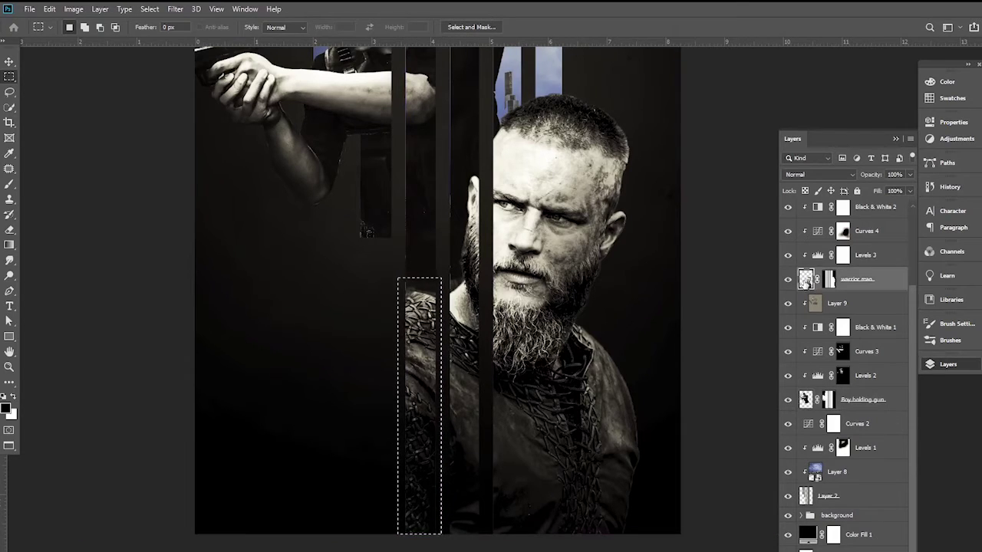
{"action": "key", "text": "Delete"}
{"action": "left_click", "coordinate": [807, 405]}
{"action": "left_click", "coordinate": [828, 496]}
{"action": "key", "text": "Delete"}
{"action": "key", "text": "ctrl+d"}
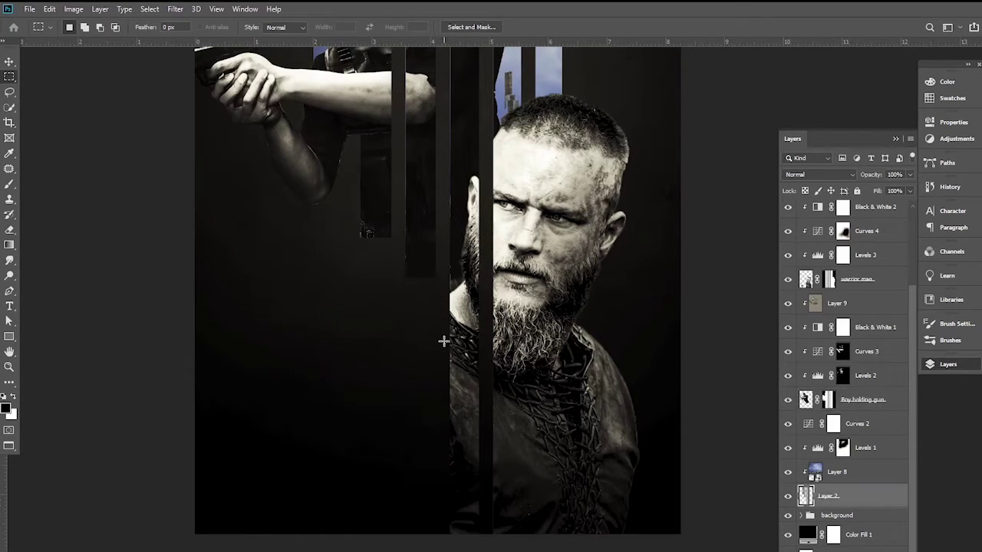
Cut another vertical strip out of the warrior and gunman layers
{"action": "left_click_drag", "start_coordinate": [443, 343], "coordinate": [486, 534]}
{"action": "left_click", "coordinate": [805, 281]}
{"action": "key", "text": "Delete"}
{"action": "left_click", "coordinate": [805, 400]}
{"action": "key", "text": "ctrl+d"}
Select the layers from Black & White 2 down to Layer 2 for merging
{"action": "key", "text": "ctrl+minus"}
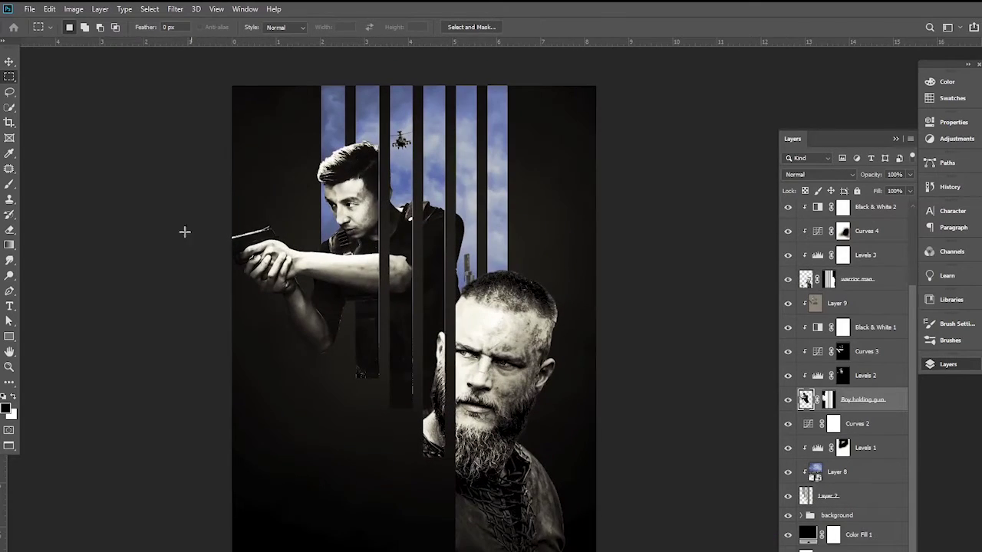
{"action": "key", "text": "v"}
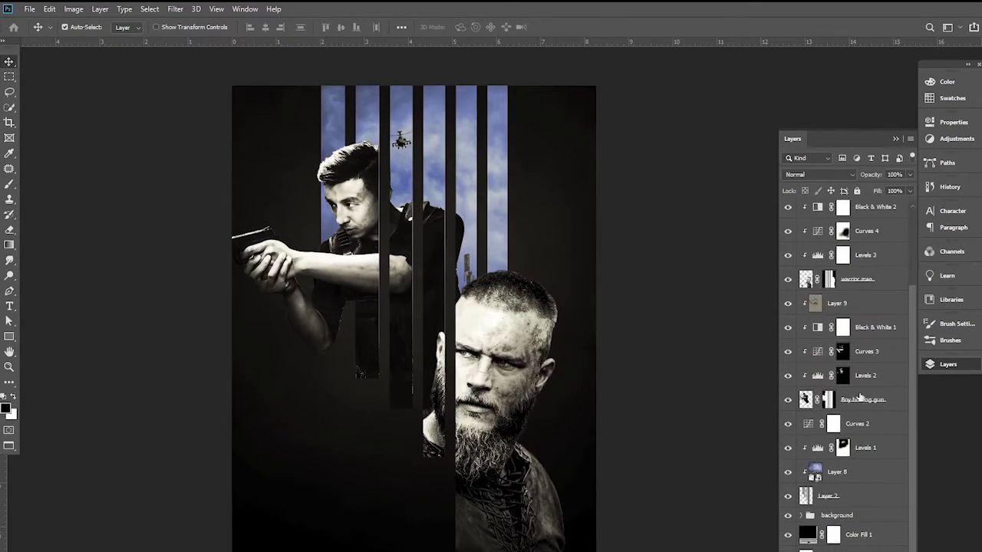
{"action": "left_click", "coordinate": [873, 487], "text": "shift"}
{"action": "right_click", "coordinate": [873, 487]}
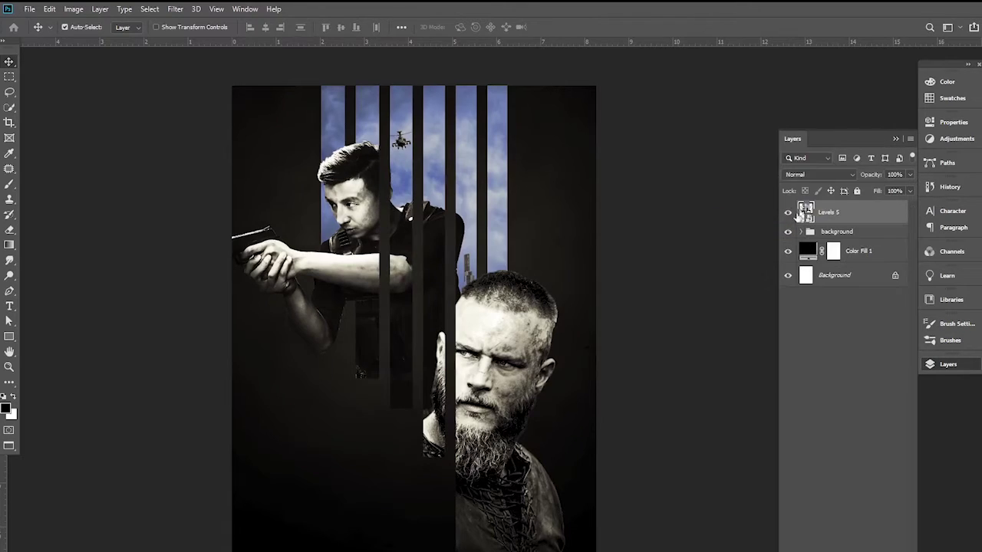
Place the fire image from the STOCKS Flame folder, enlarged and rotated about 15°
{"action": "left_click", "coordinate": [29, 9]}
{"action": "left_click", "coordinate": [66, 199]}
{"action": "left_click", "coordinate": [200, 31]}
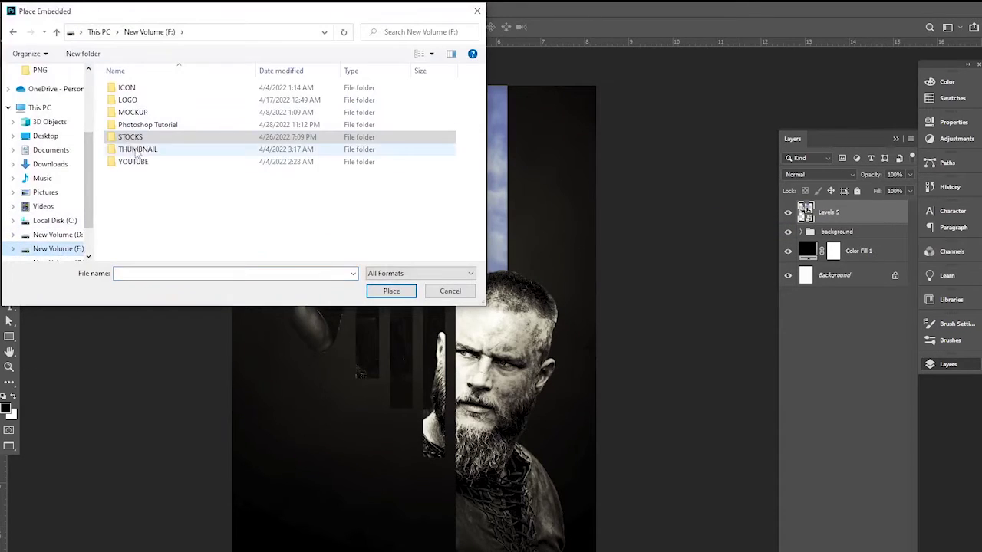
{"action": "double_click", "coordinate": [175, 79]}
{"action": "double_click", "coordinate": [452, 107]}
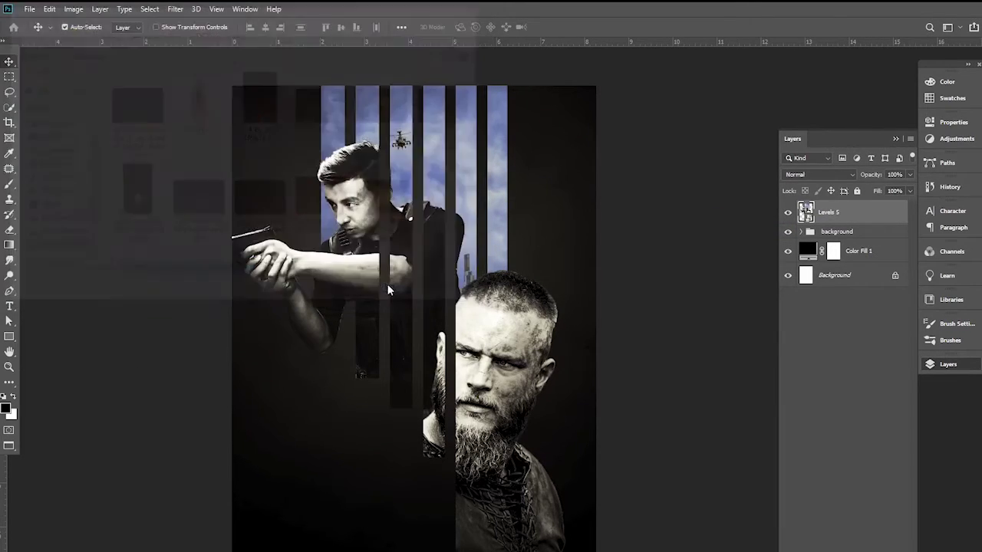
{"action": "left_click_drag", "start_coordinate": [414, 343], "coordinate": [470, 545]}
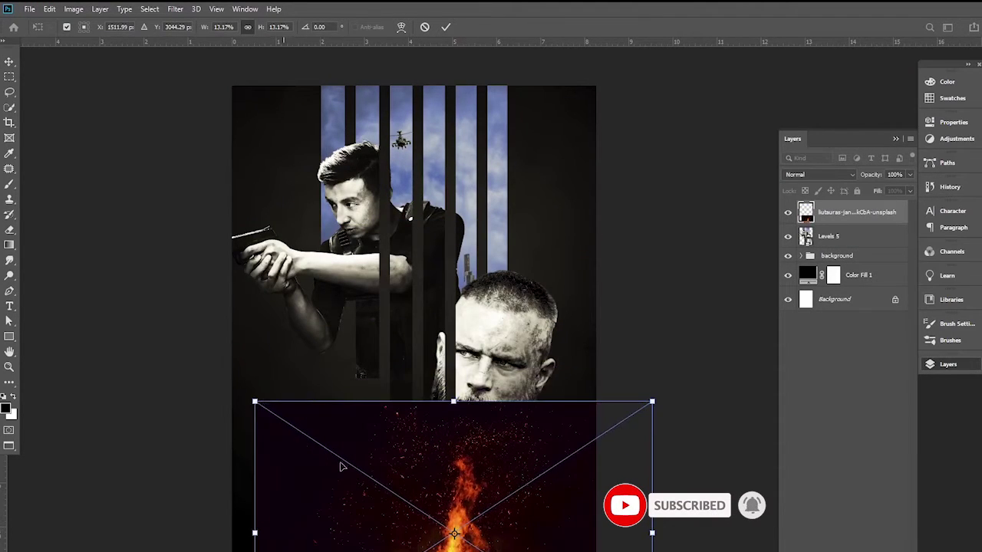
{"action": "mouse_move", "coordinate": [340, 460]}
{"action": "left_mouse_down"}
{"action": "mouse_move", "coordinate": [515, 512]}
{"action": "mouse_move", "coordinate": [493, 512]}
{"action": "left_mouse_up"}
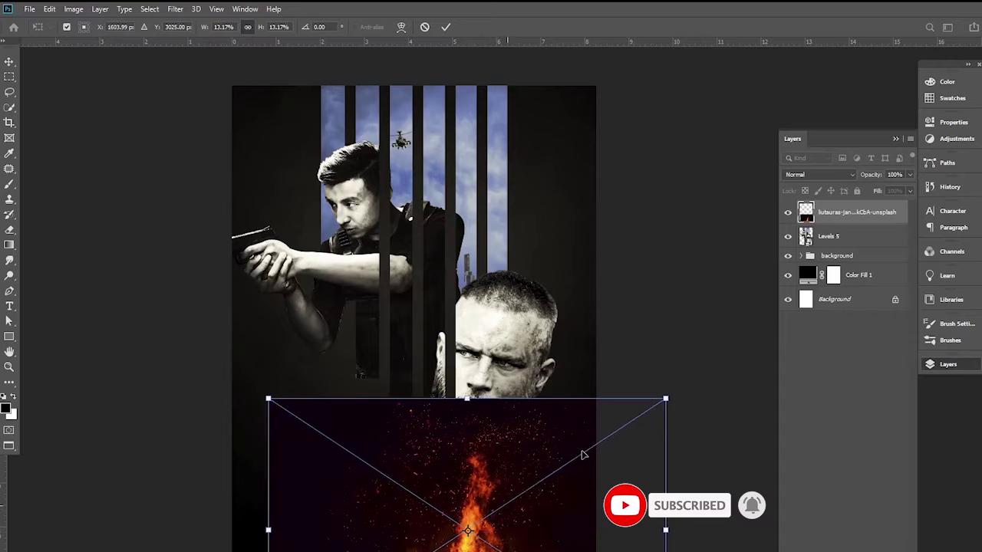
{"action": "left_click_drag", "start_coordinate": [666, 374], "coordinate": [550, 486]}
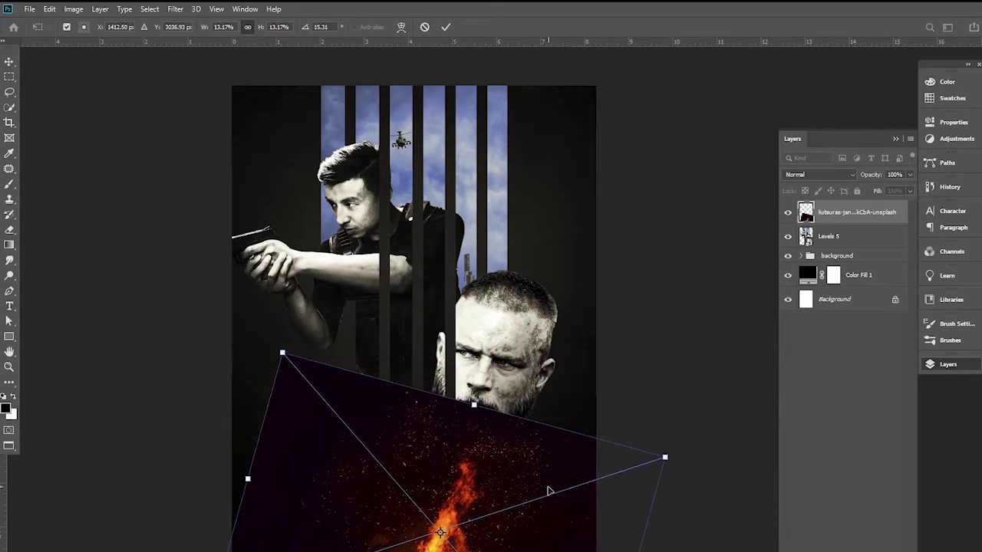
{"action": "key", "text": "Return"}
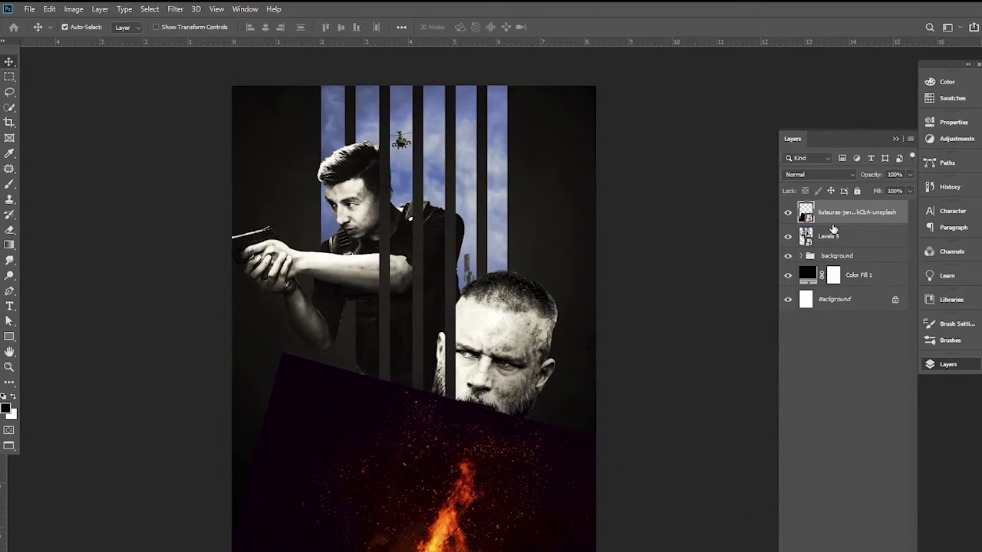
Clip the fire layer to Levels 5 and nudge it slightly right and down
{"action": "left_click", "coordinate": [830, 223], "text": "alt"}
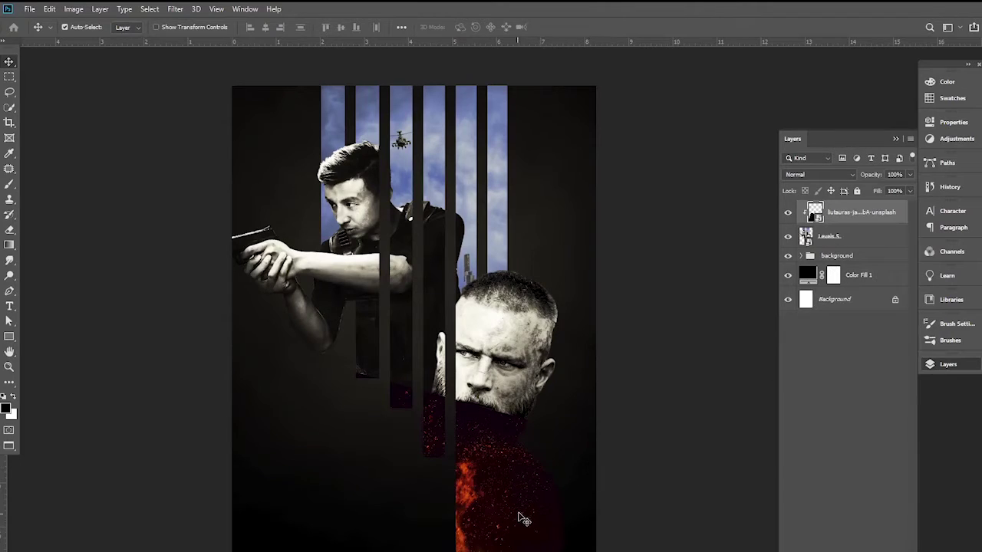
{"action": "key", "text": "ctrl+t"}
{"action": "left_click_drag", "start_coordinate": [510, 524], "coordinate": [520, 530]}
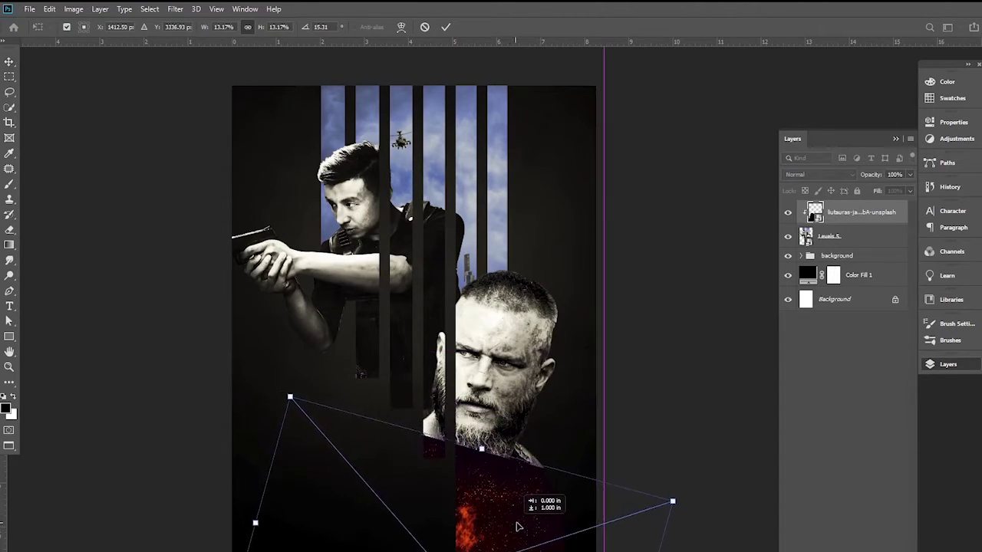
{"action": "key", "text": "Return"}
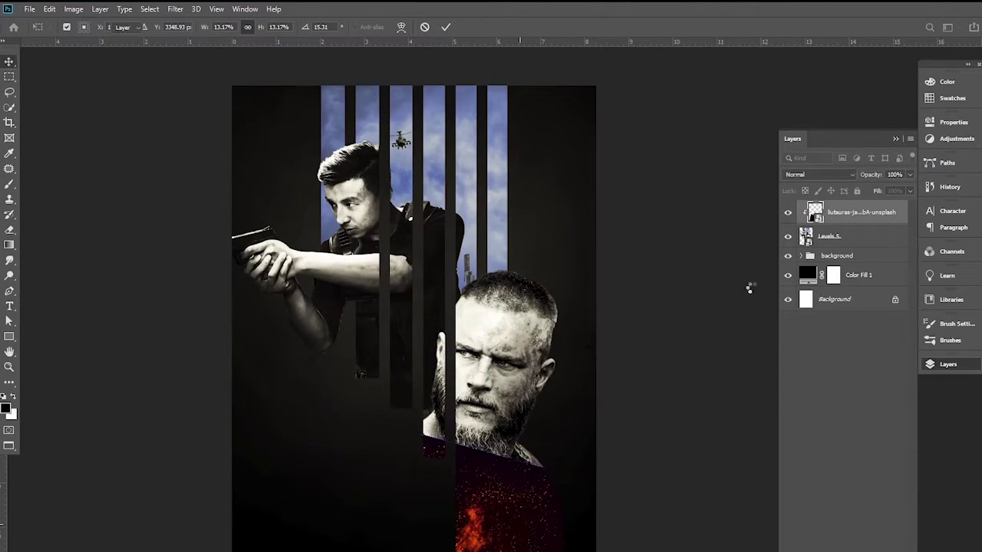
Set the fire layer's blend mode to Screen and reposition it on the poster
{"action": "left_click", "coordinate": [818, 175]}
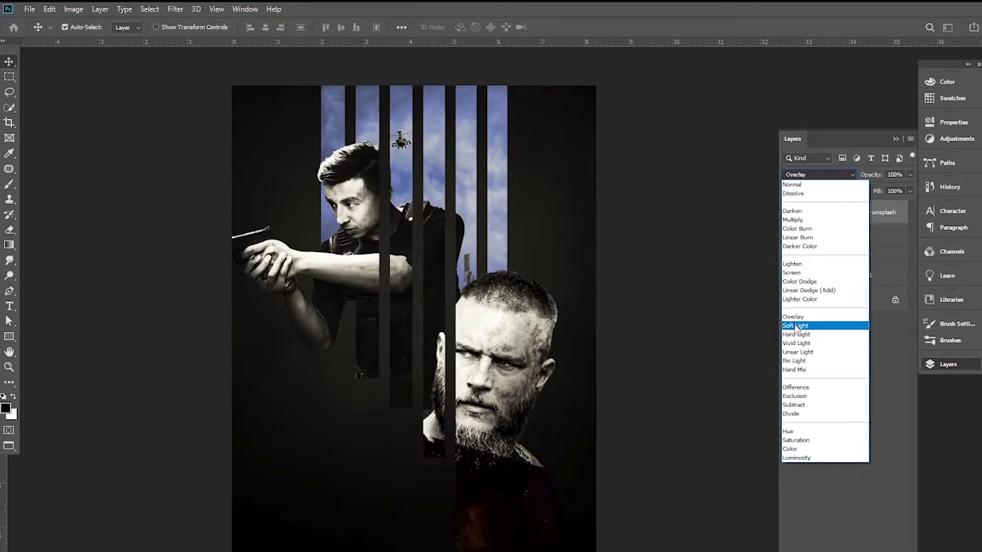
{"action": "left_click", "coordinate": [791, 273]}
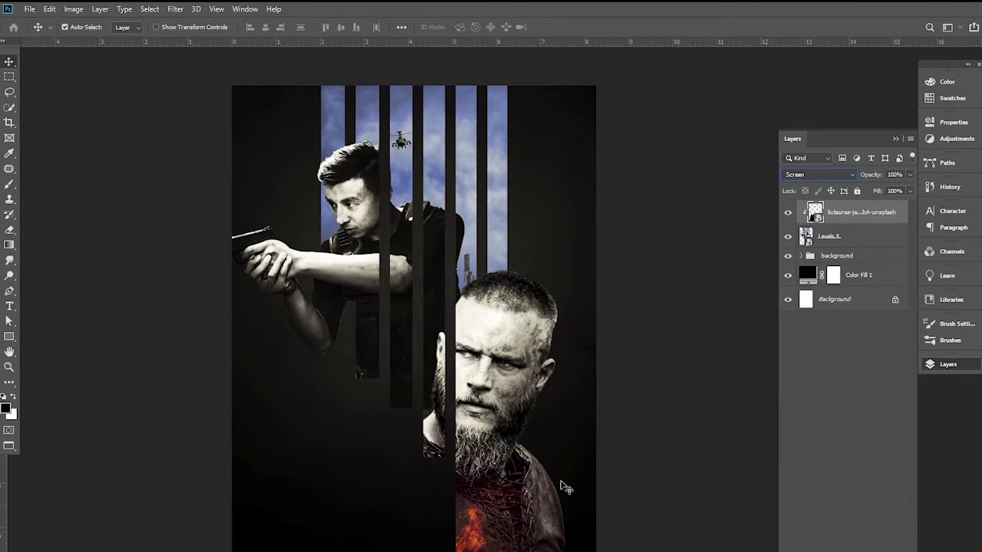
{"action": "left_click_drag", "start_coordinate": [566, 487], "coordinate": [626, 480]}
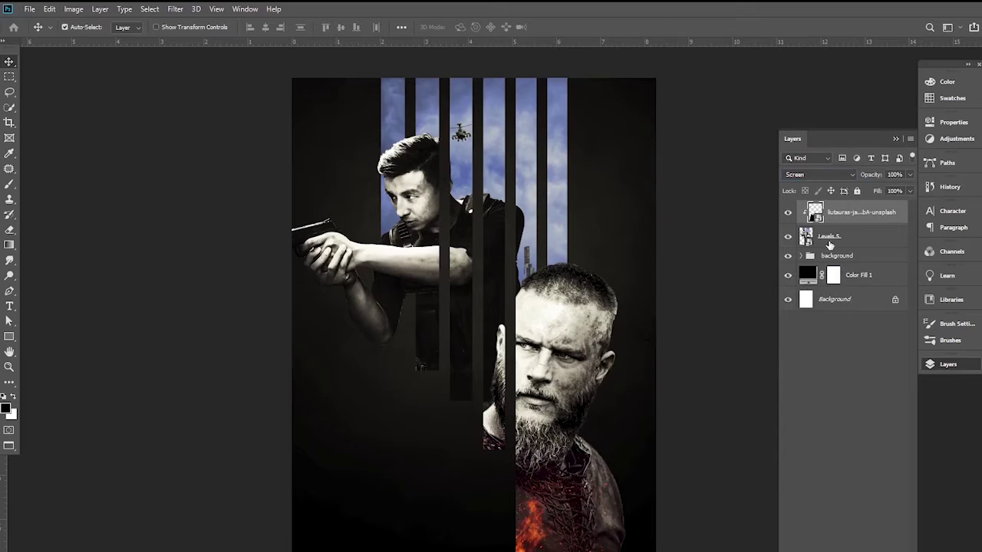
{"action": "left_click", "coordinate": [847, 174]}
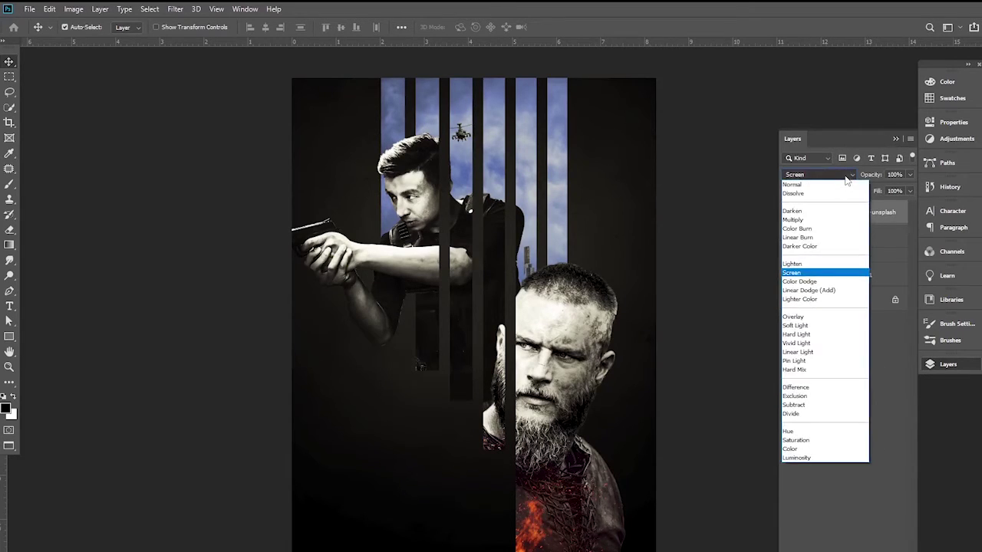
{"action": "left_click", "coordinate": [877, 178]}
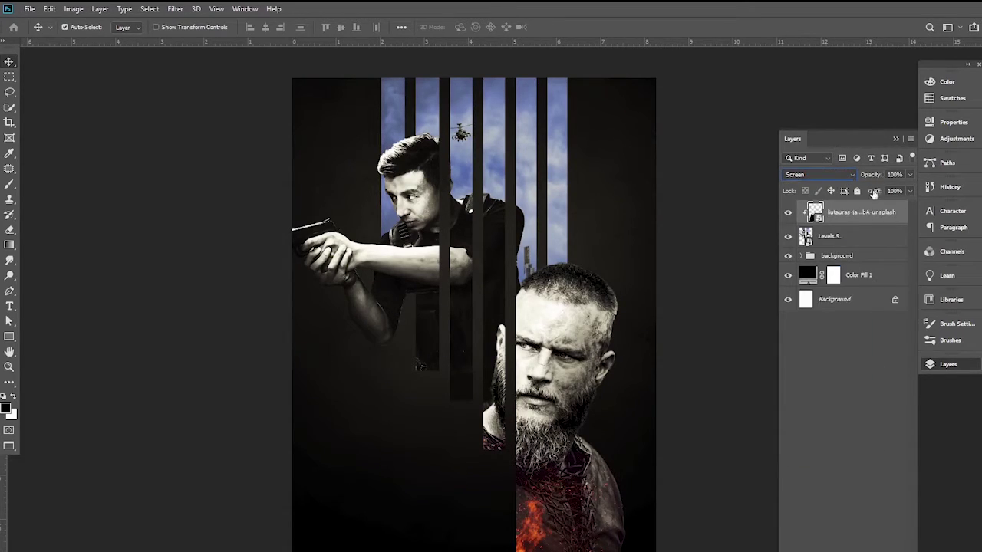
{"action": "left_click_drag", "start_coordinate": [646, 466], "coordinate": [634, 487]}
Duplicate the fire layer, clip the copy, rotate it about 15° and shrink it
{"action": "key", "text": "ctrl+j"}
{"action": "key", "text": "ctrl+t"}
{"action": "left_click_drag", "start_coordinate": [543, 527], "coordinate": [469, 328]}
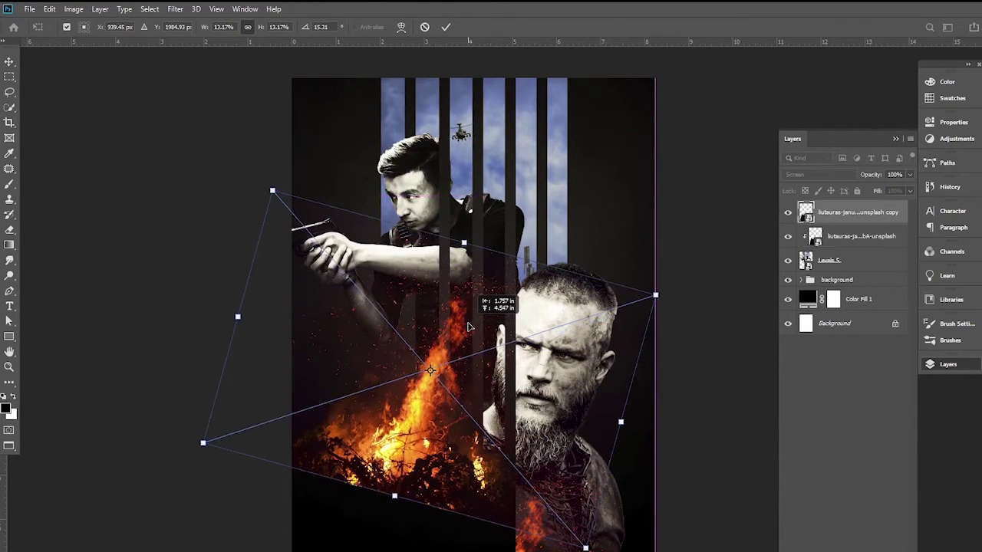
{"action": "key", "text": "Return"}
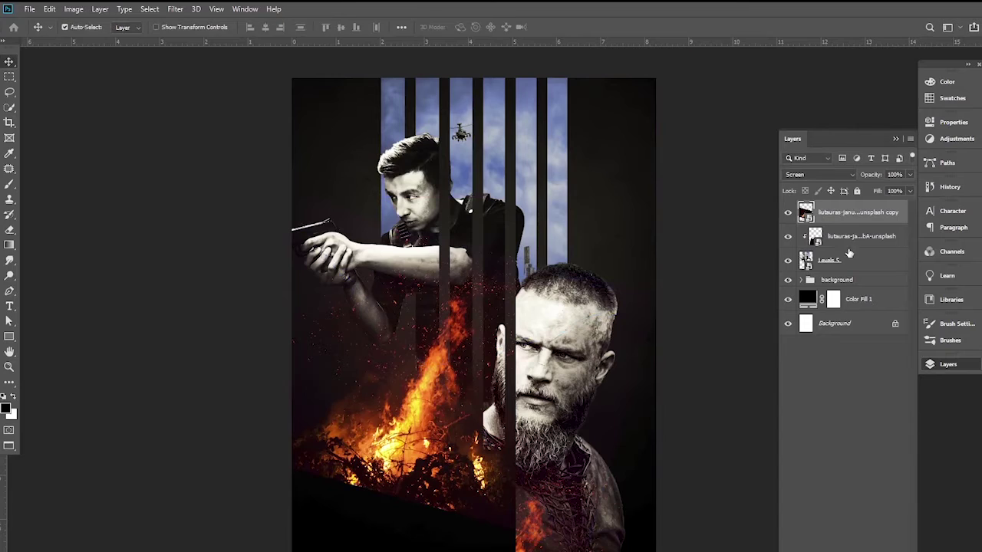
{"action": "left_click", "coordinate": [842, 223], "text": "alt"}
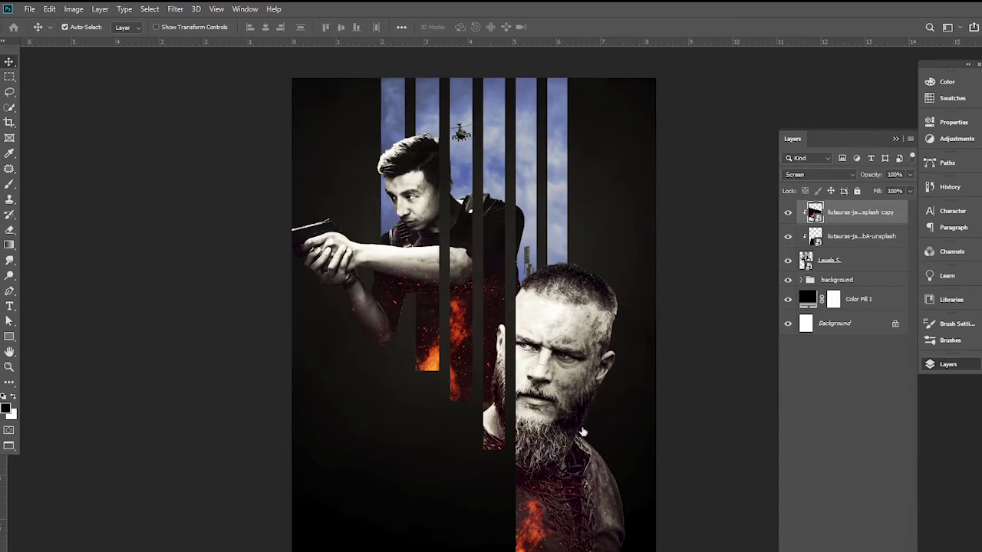
{"action": "key", "text": "ctrl+t"}
{"action": "mouse_move", "coordinate": [667, 238]}
{"action": "left_mouse_down"}
{"action": "mouse_move", "coordinate": [652, 306]}
{"action": "mouse_move", "coordinate": [558, 327]}
{"action": "left_mouse_up"}
{"action": "left_click_drag", "start_coordinate": [452, 402], "coordinate": [487, 397]}
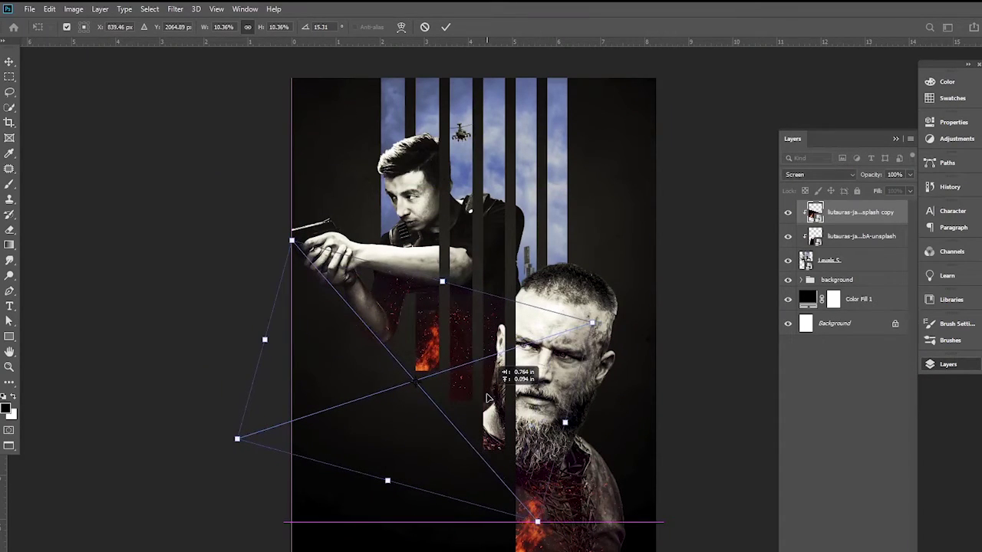
{"action": "key", "text": "Return"}
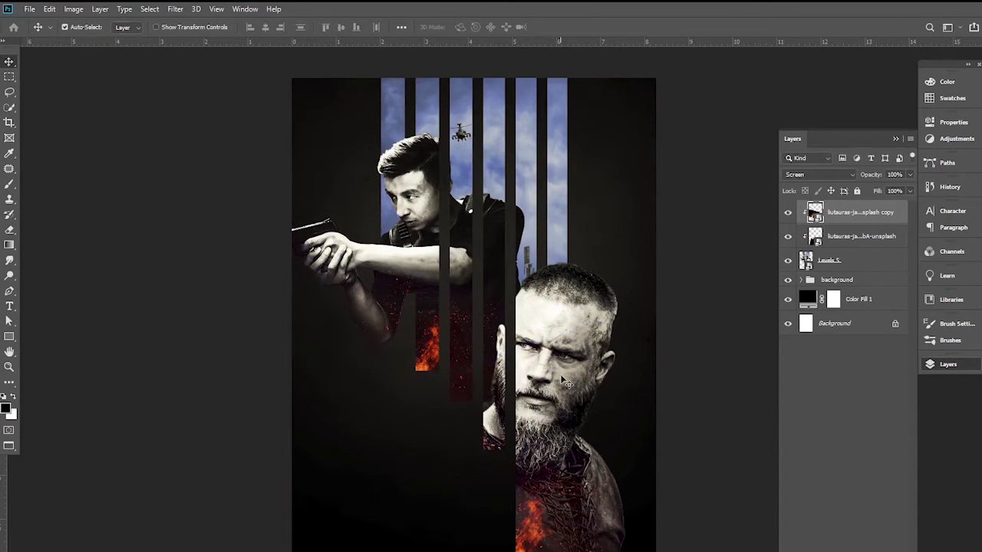
Mask the fire copy and fade it near the forearm with a 20%-opacity brush
{"action": "left_click", "coordinate": [9, 184]}
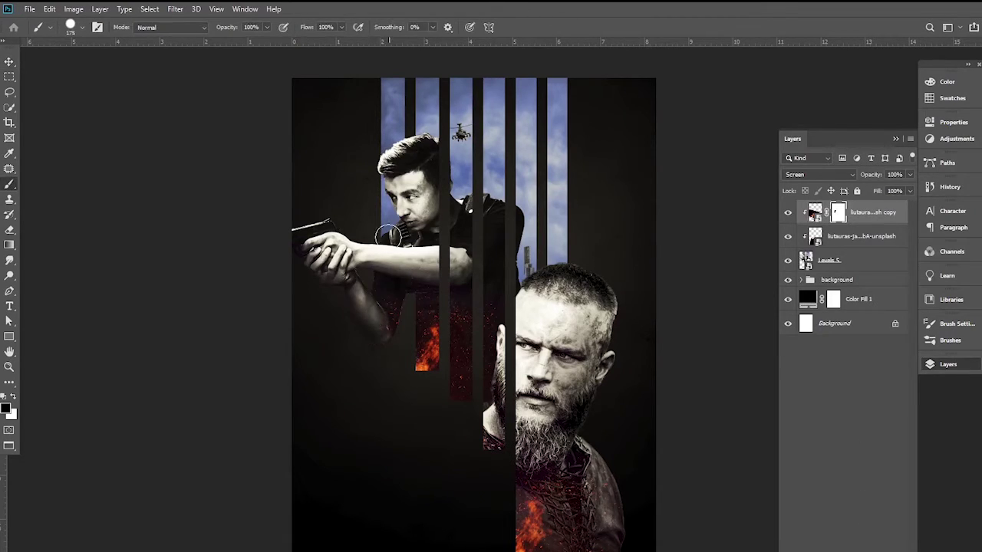
{"action": "right_click", "coordinate": [444, 233]}
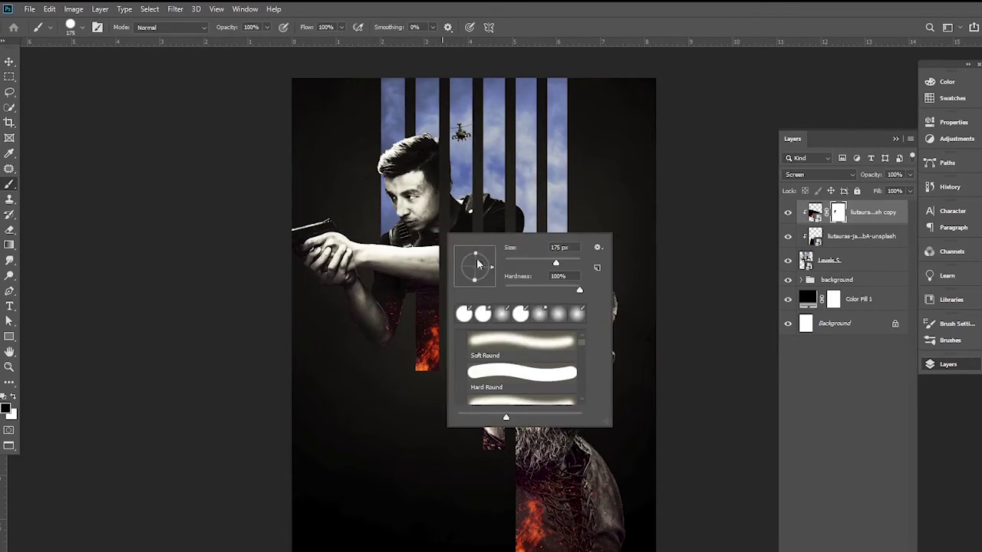
{"action": "left_click", "coordinate": [228, 29]}
{"action": "left_click_drag", "start_coordinate": [228, 29], "coordinate": [197, 33]}
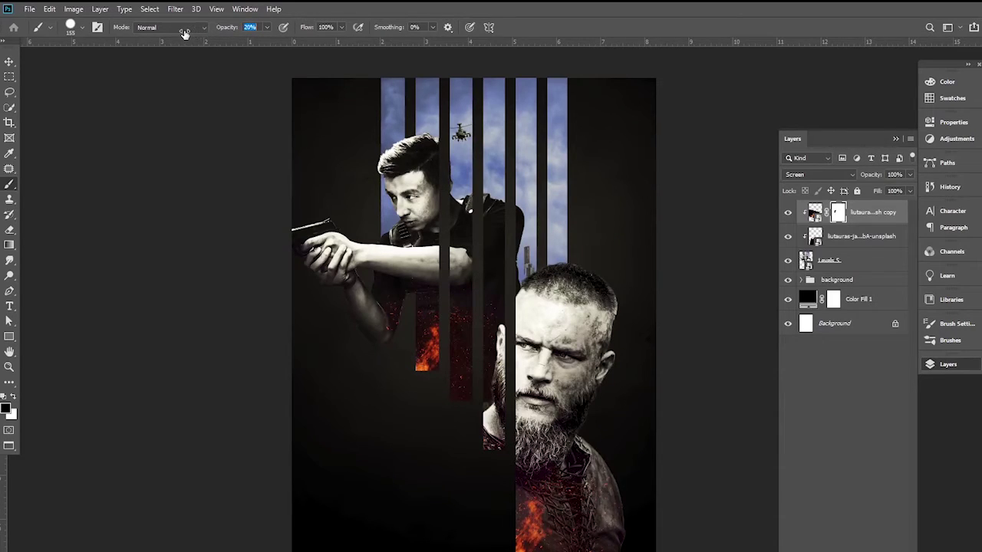
{"action": "left_click_drag", "start_coordinate": [394, 296], "coordinate": [364, 335]}
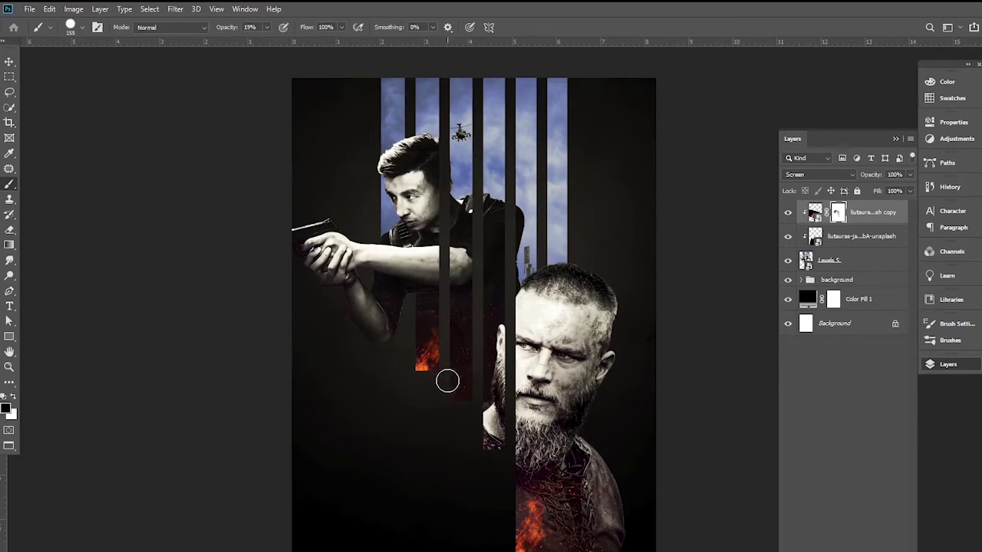
Shift the original fire layer's position slightly
{"action": "left_click", "coordinate": [847, 243]}
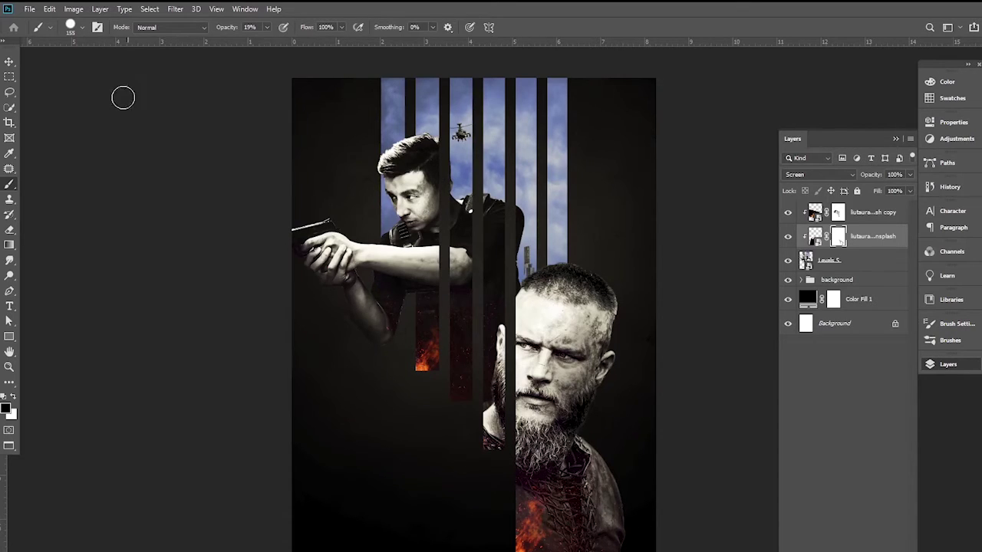
{"action": "key", "text": "v"}
{"action": "left_click_drag", "start_coordinate": [599, 276], "coordinate": [608, 282]}
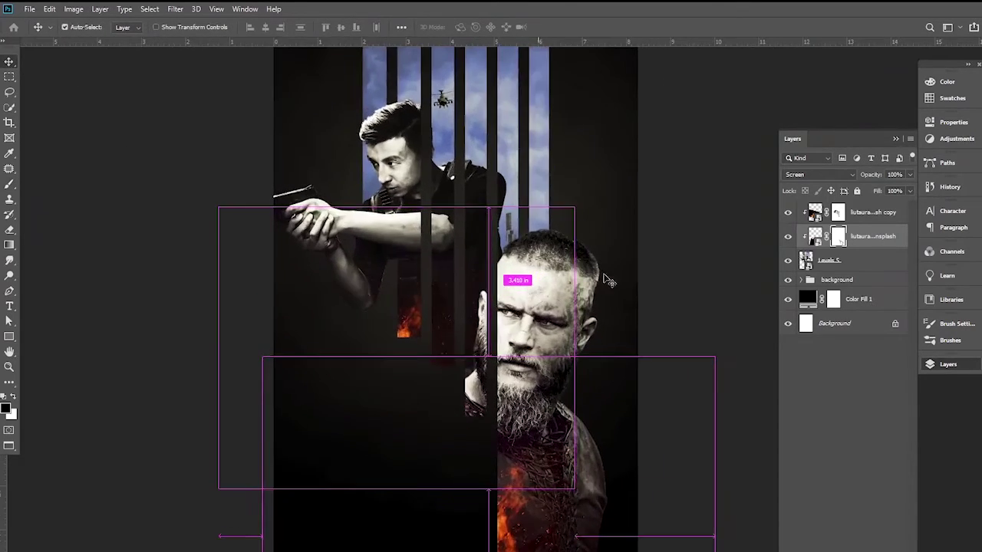
Add a Channel Mixer adjustment on top with Red output Blue -5 and Green output Blue +2
{"action": "left_click", "coordinate": [872, 212]}
{"action": "left_click", "coordinate": [851, 546]}
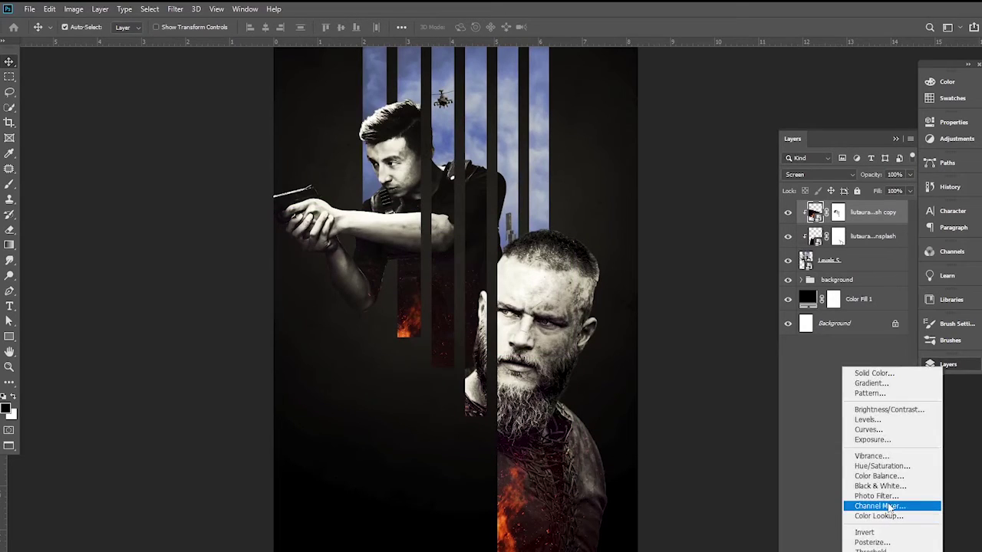
{"action": "left_click", "coordinate": [889, 507]}
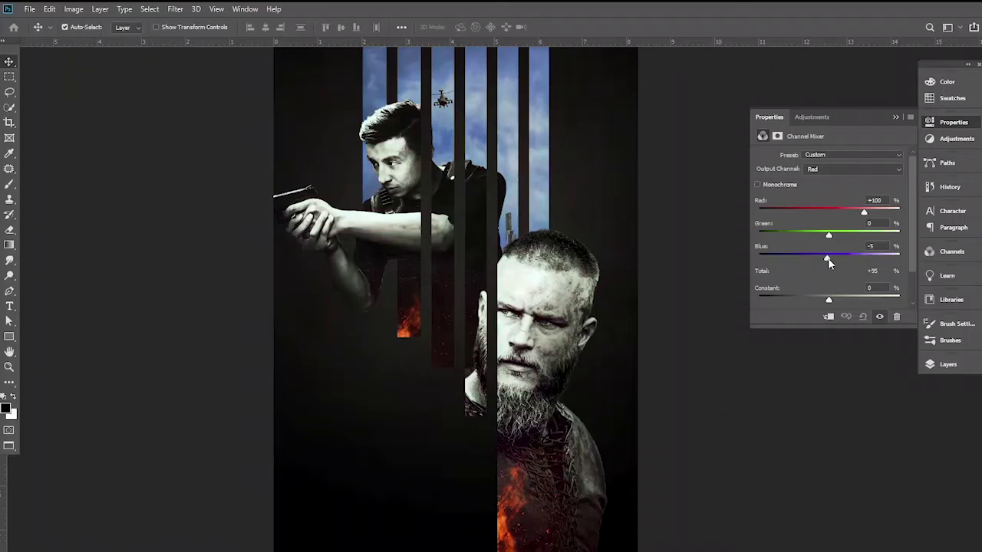
{"action": "left_click", "coordinate": [851, 168]}
{"action": "left_click", "coordinate": [828, 179]}
{"action": "left_click_drag", "start_coordinate": [828, 261], "coordinate": [829, 263]}
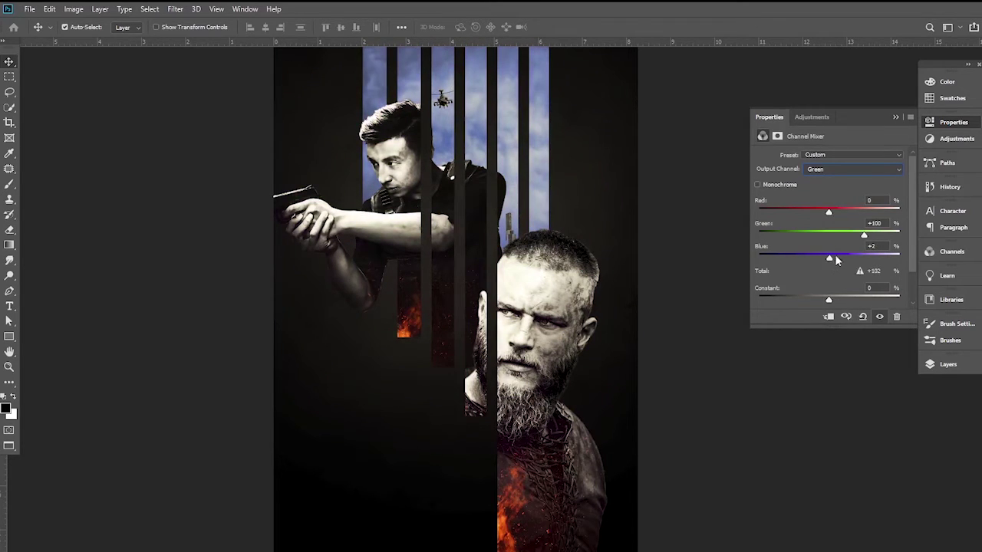
{"action": "left_click", "coordinate": [894, 118]}
{"action": "left_click", "coordinate": [946, 366]}
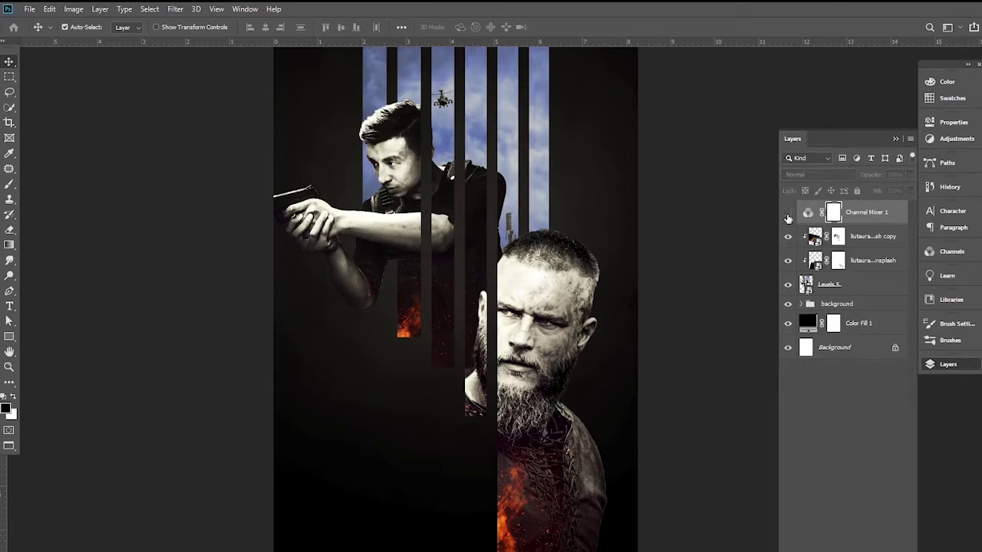
Add a Color Lookup adjustment and preview 3D LUT looks from 2Strip through Candlelight, DropBlues and FoggyNight
{"action": "left_click", "coordinate": [842, 364]}
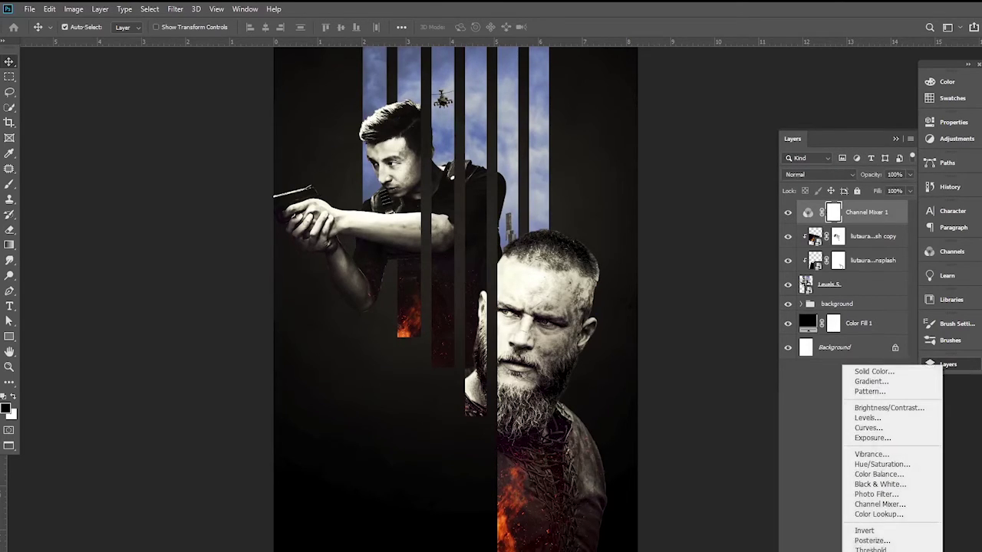
{"action": "left_click", "coordinate": [854, 511]}
{"action": "left_click", "coordinate": [843, 156]}
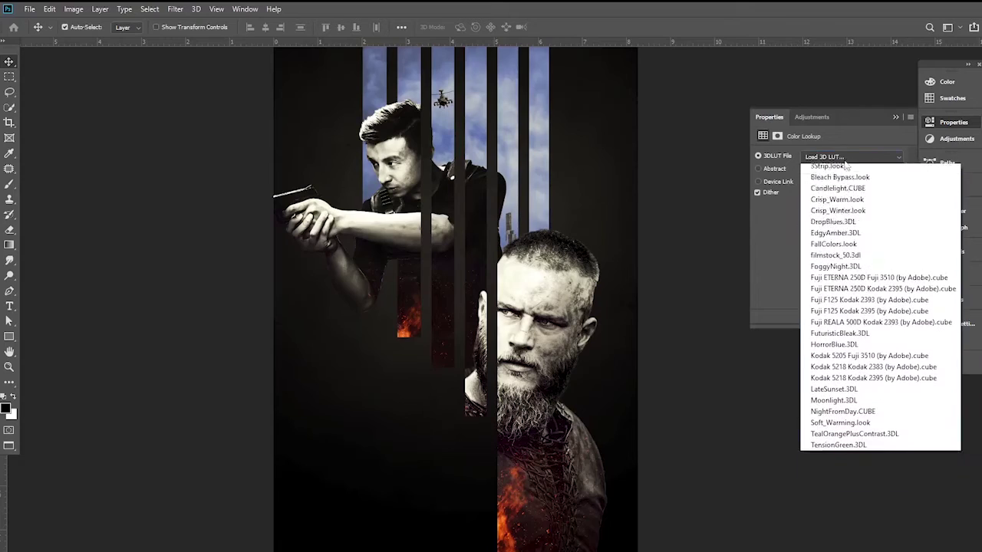
{"action": "left_click", "coordinate": [820, 197]}
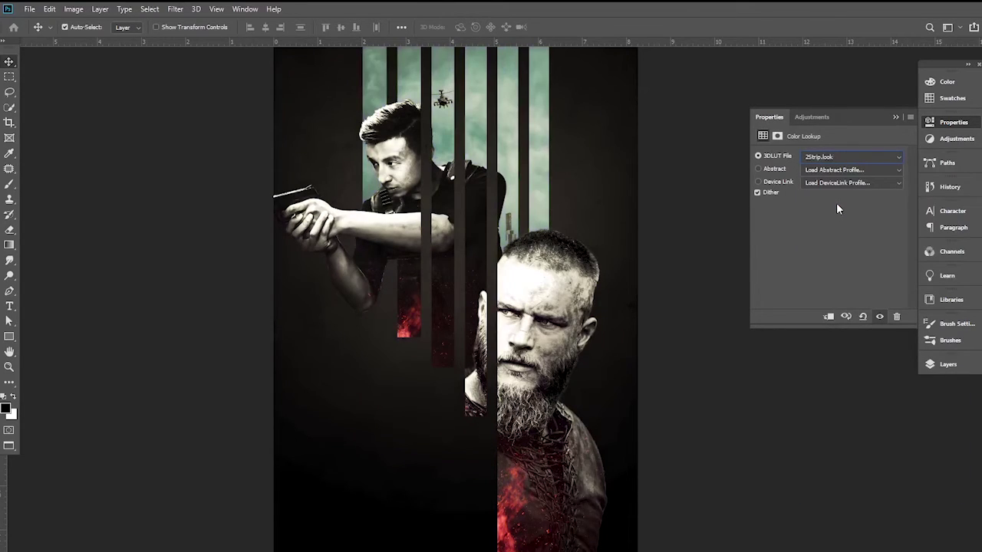
{"action": "key", "text": "Down"}
{"action": "key", "text": "Down"}
{"action": "key", "text": "Down"}
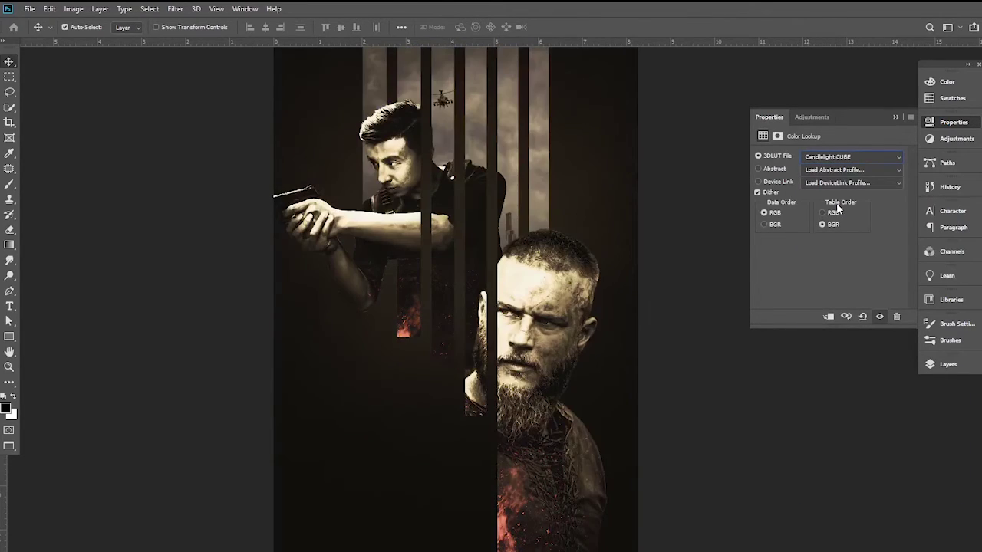
{"action": "key", "text": "Down"}
{"action": "key", "text": "Up"}
{"action": "key", "text": "Down"}
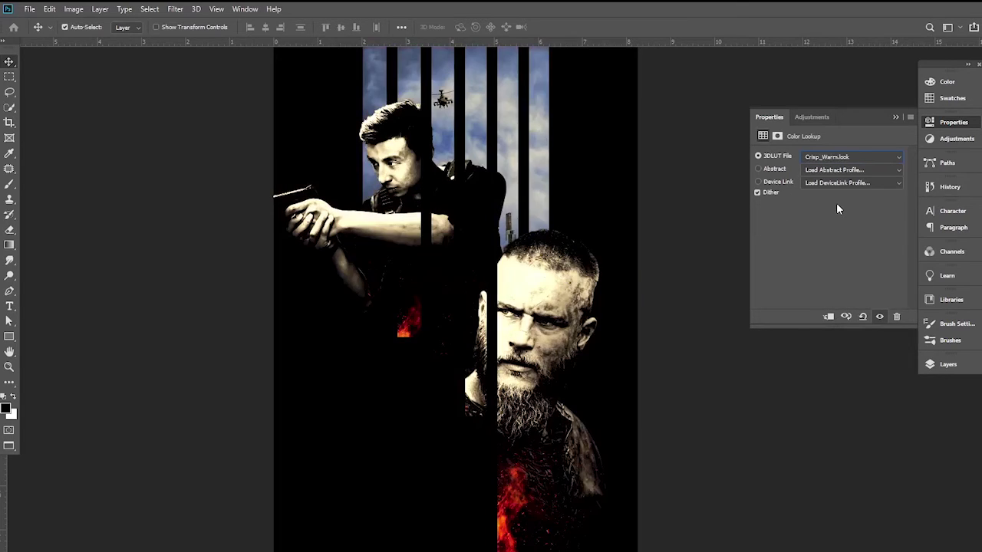
{"action": "key", "text": "Down"}
{"action": "key", "text": "Down"}
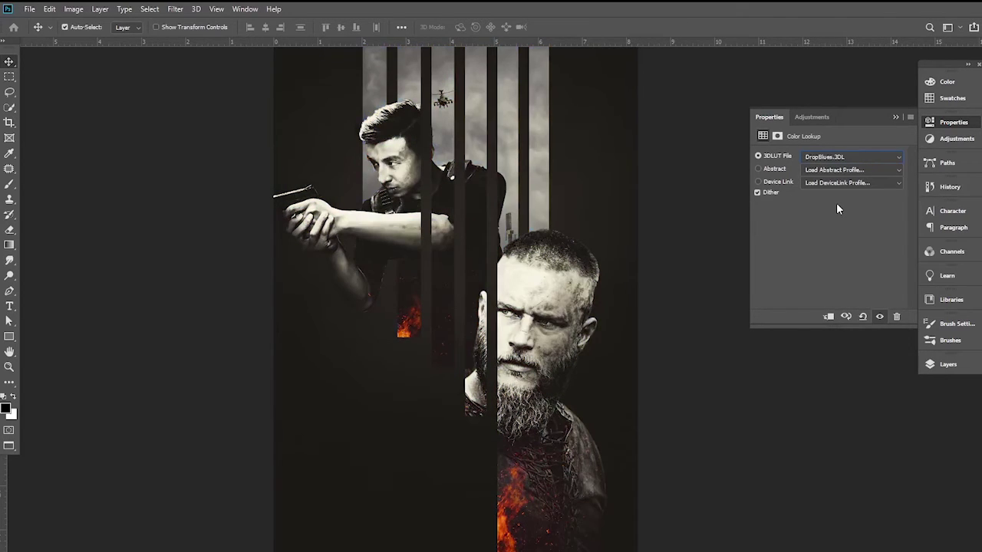
{"action": "key", "text": "Down"}
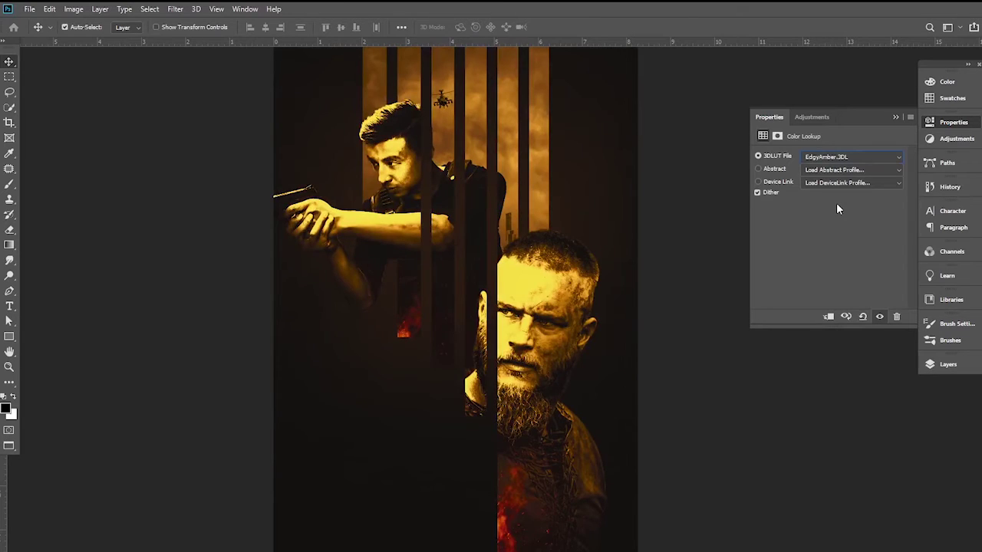
{"action": "key", "text": "Down"}
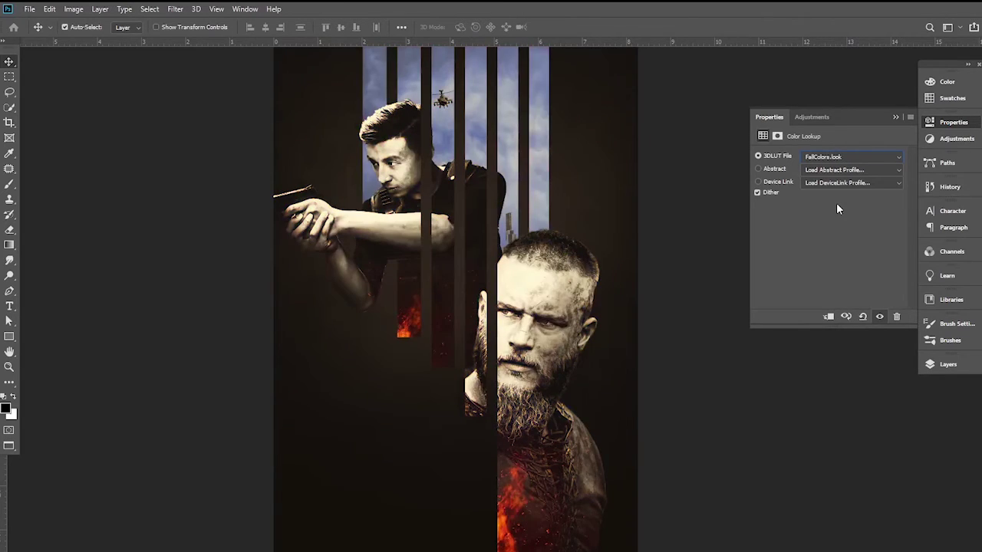
{"action": "key", "text": "Up"}
{"action": "key", "text": "Down"}
{"action": "key", "text": "Down"}
{"action": "key", "text": "Down"}
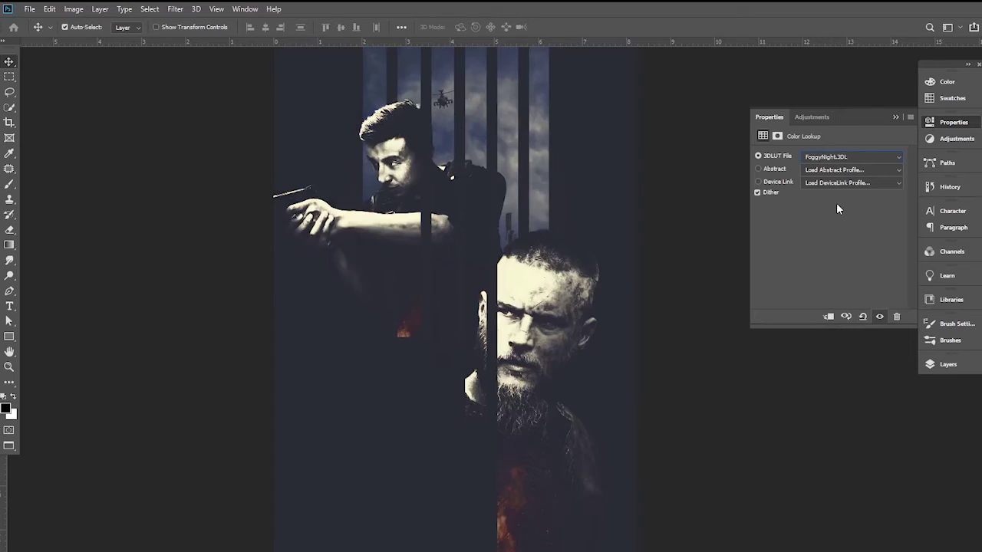
{"action": "key", "text": "Down"}
{"action": "key", "text": "Down"}
{"action": "key", "text": "Down"}
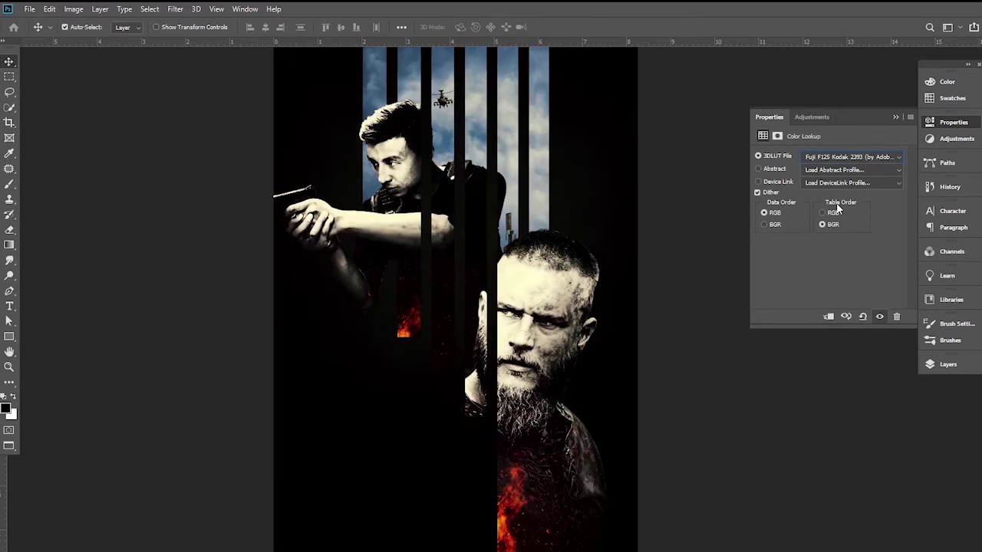
{"action": "key", "text": "Down"}
{"action": "key", "text": "Down"}
{"action": "key", "text": "Down"}
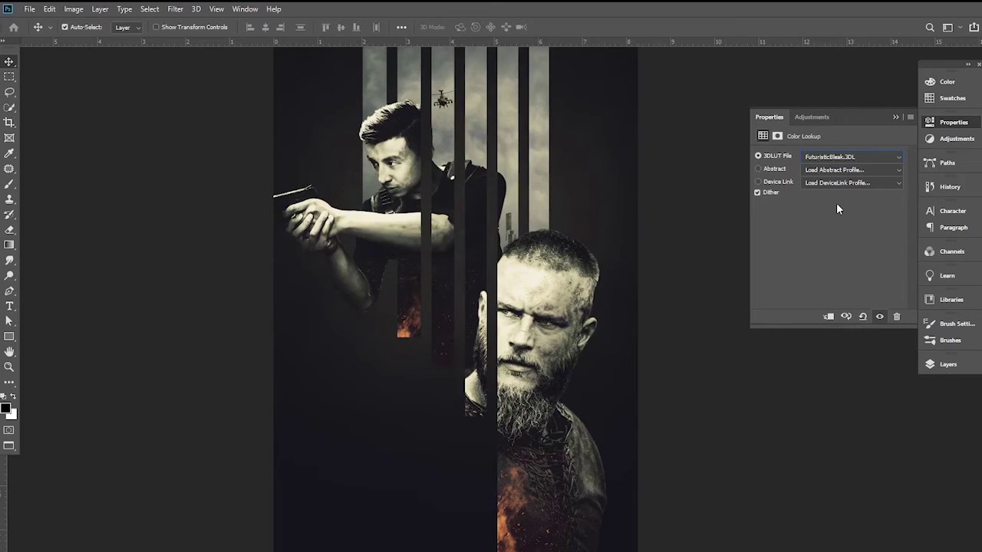
Set the Color Lookup 1 layer's blend mode to Screen
{"action": "left_click", "coordinate": [841, 407]}
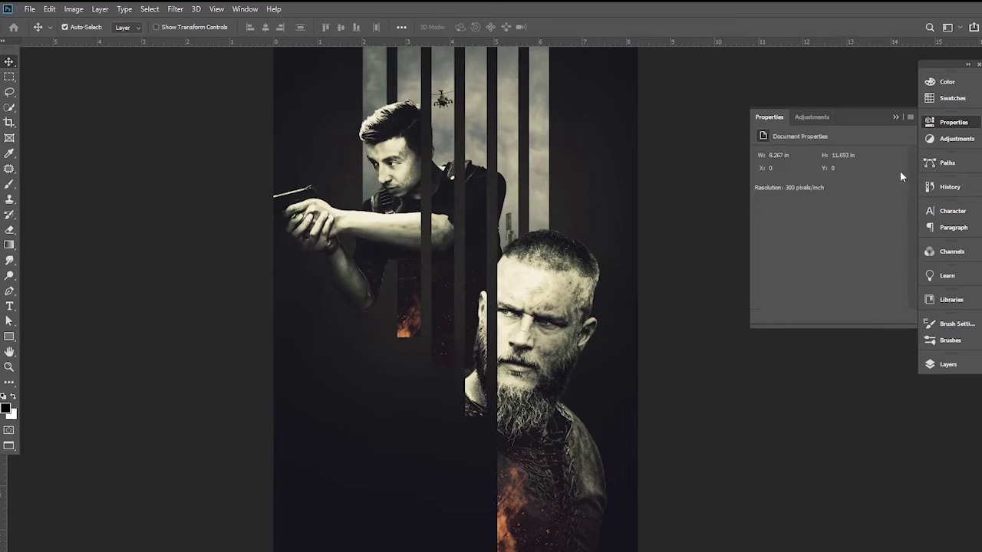
{"action": "left_click", "coordinate": [893, 119]}
{"action": "left_click", "coordinate": [951, 365]}
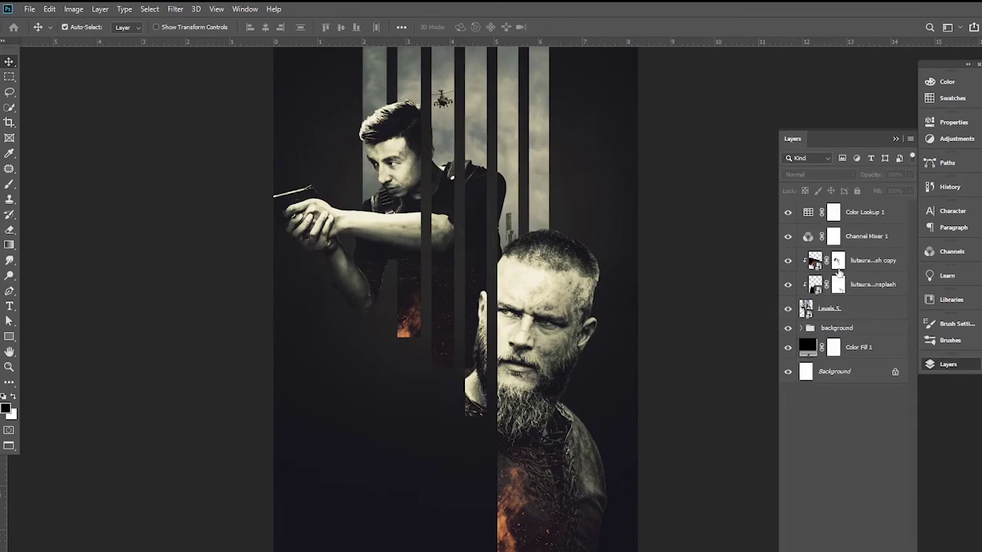
{"action": "left_click", "coordinate": [858, 219]}
{"action": "left_click", "coordinate": [848, 176]}
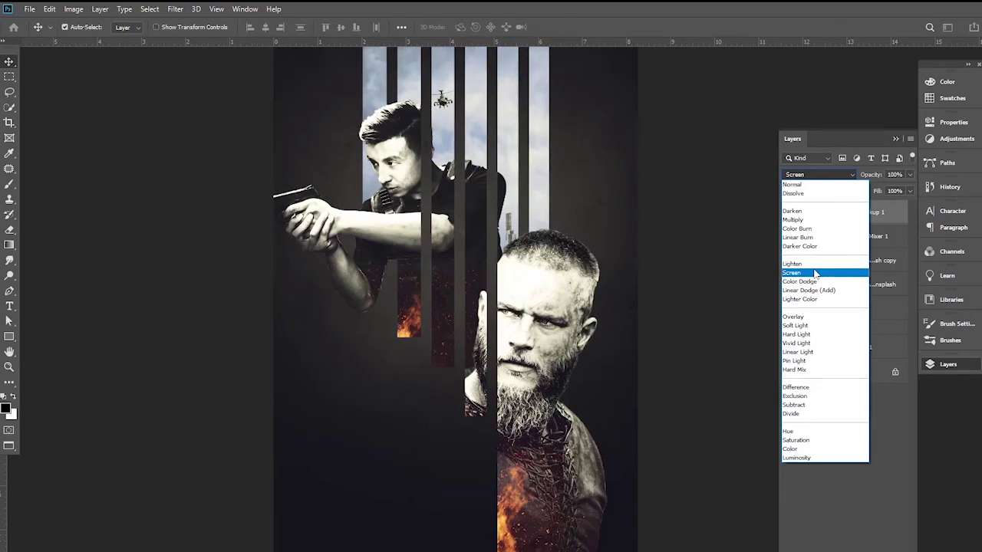
{"action": "left_click", "coordinate": [815, 273]}
Lower Color Lookup 1's opacity to 8%, toggling its visibility to compare
{"action": "left_click_drag", "start_coordinate": [869, 178], "coordinate": [836, 180]}
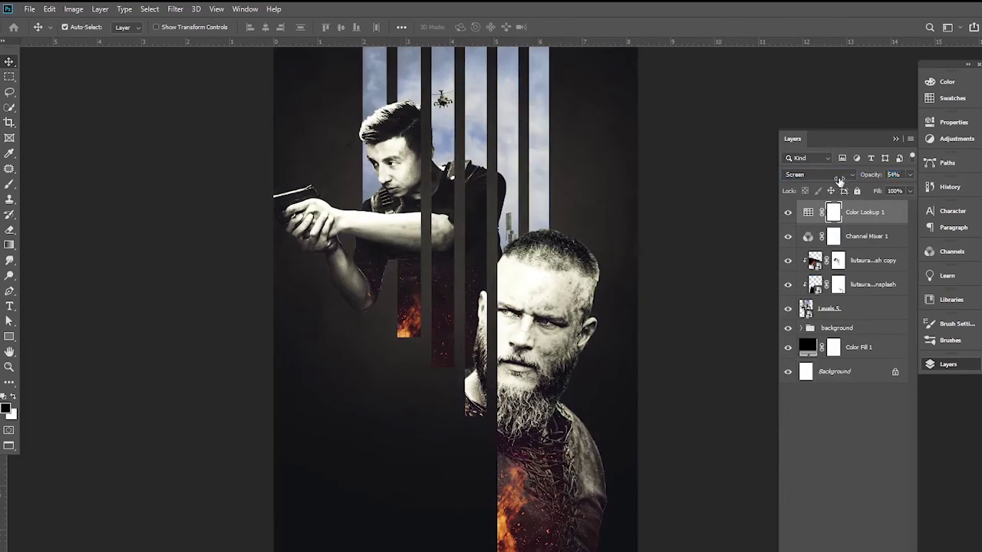
{"action": "left_click", "coordinate": [788, 212]}
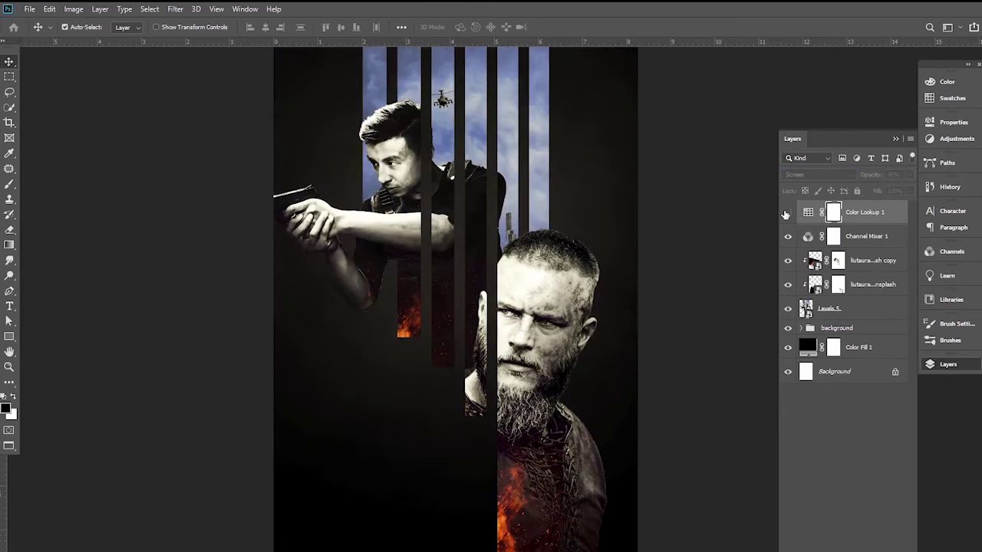
{"action": "left_click", "coordinate": [787, 212]}
{"action": "left_click", "coordinate": [788, 212]}
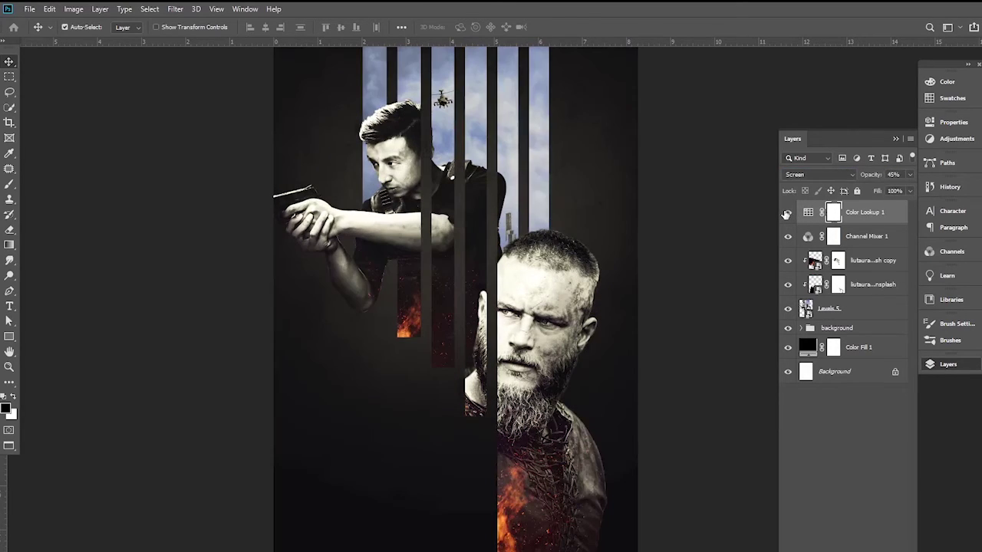
{"action": "left_click_drag", "start_coordinate": [871, 179], "coordinate": [811, 218]}
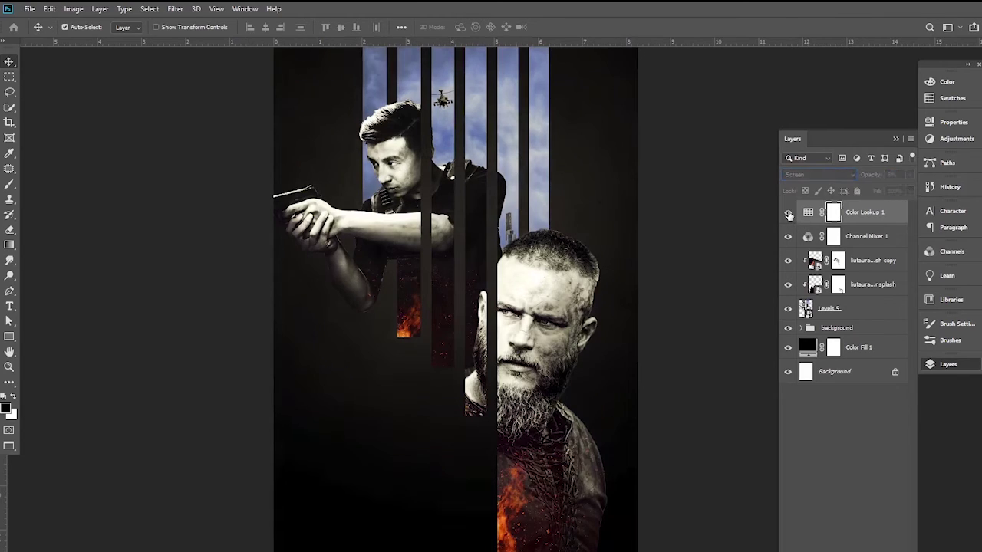
{"action": "scroll", "coordinate": [535, 271], "scroll_direction": "down", "scroll_amount": 1}
{"action": "scroll", "coordinate": [534, 271], "scroll_direction": "up", "scroll_amount": 1}
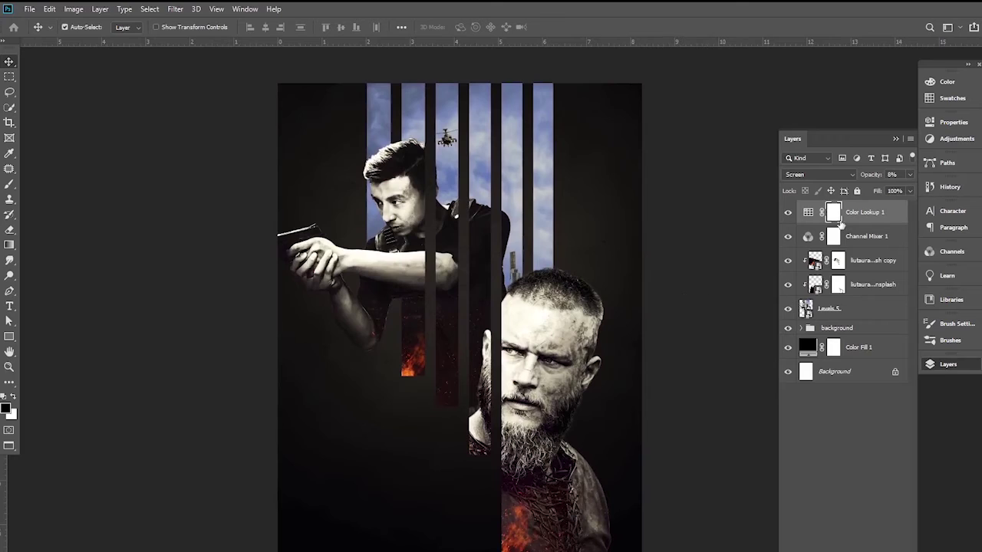
{"action": "left_click", "coordinate": [716, 270]}
{"action": "left_click_drag", "start_coordinate": [600, 344], "coordinate": [606, 322]}
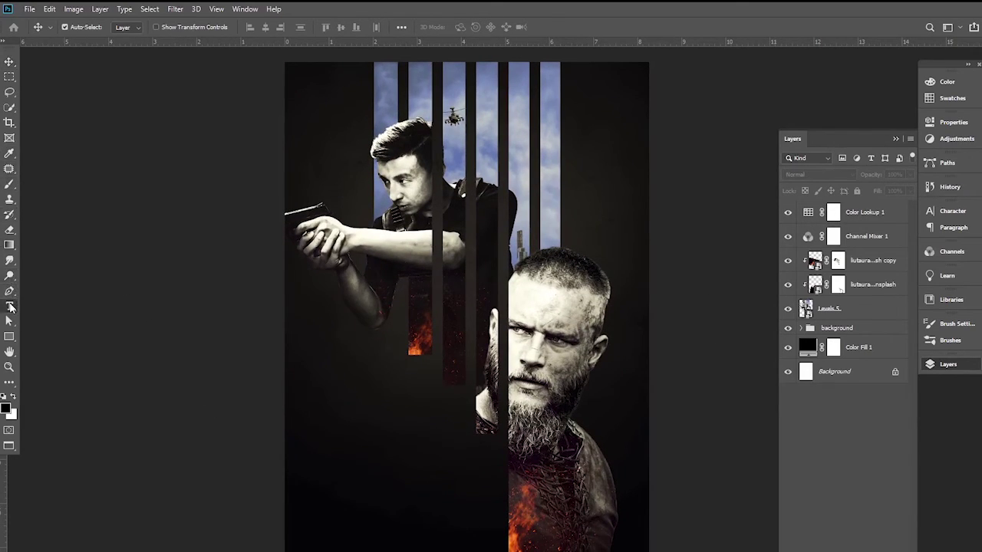
Add a new 'TUTORIAL' credit text layer below the gunman
{"action": "left_click", "coordinate": [9, 306]}
{"action": "left_click", "coordinate": [402, 374]}
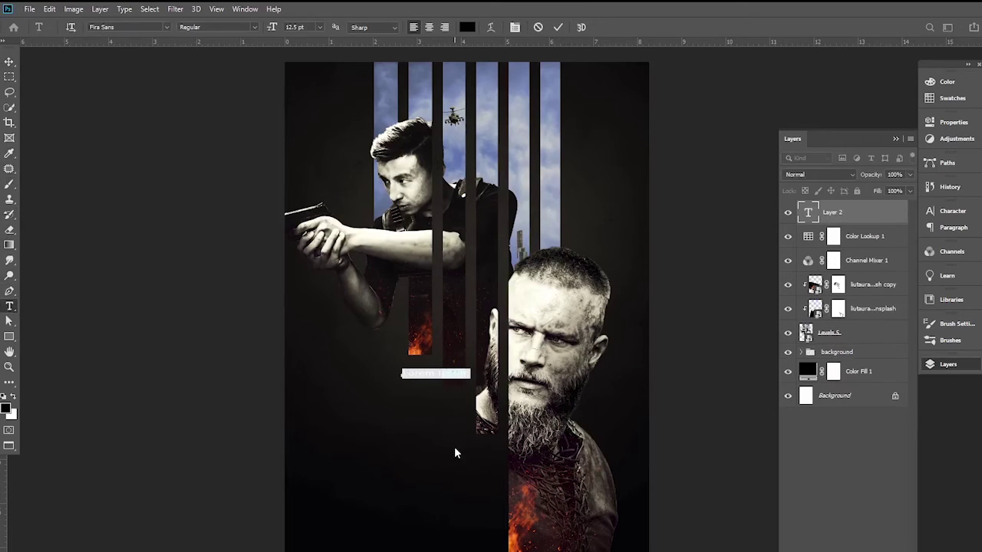
{"action": "key", "text": "BackSpace"}
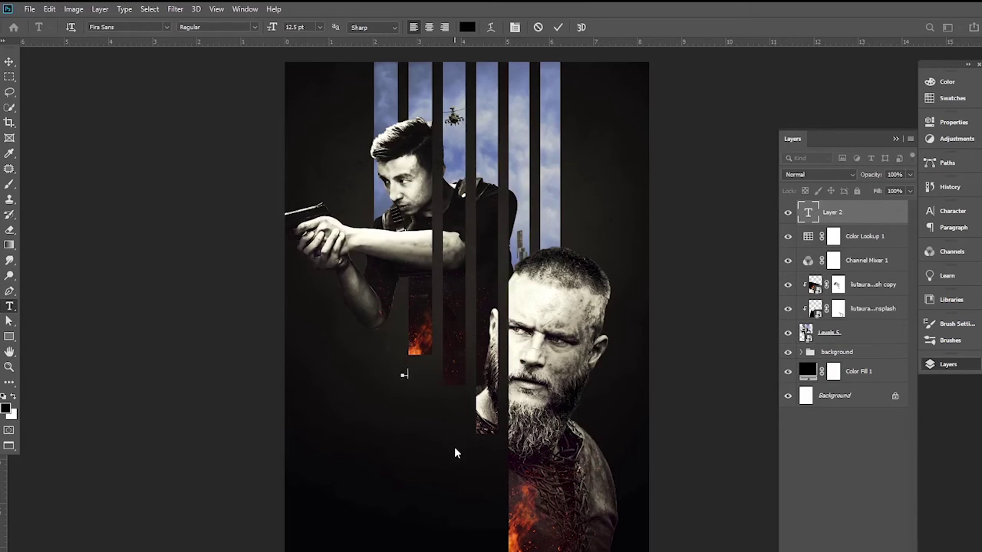
{"action": "type", "text": "TEXT"}
{"action": "key", "text": "BackSpace"}
{"action": "key", "text": "BackSpace"}
{"action": "type", "text": "TUTORIAL"}
{"action": "key", "text": "ctrl+Return"}
Make the FREE TUTORIAL credit white, move it under the fire strip and shrink it
{"action": "left_click", "coordinate": [952, 227]}
{"action": "left_click", "coordinate": [808, 205]}
{"action": "left_click", "coordinate": [897, 277]}
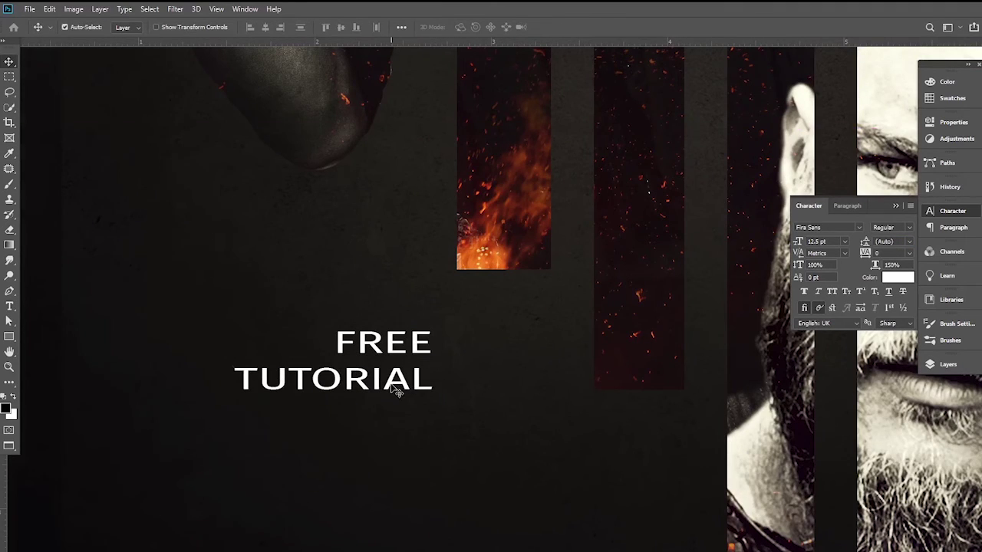
{"action": "left_click_drag", "start_coordinate": [396, 392], "coordinate": [510, 367]}
{"action": "key", "text": "ctrl+t"}
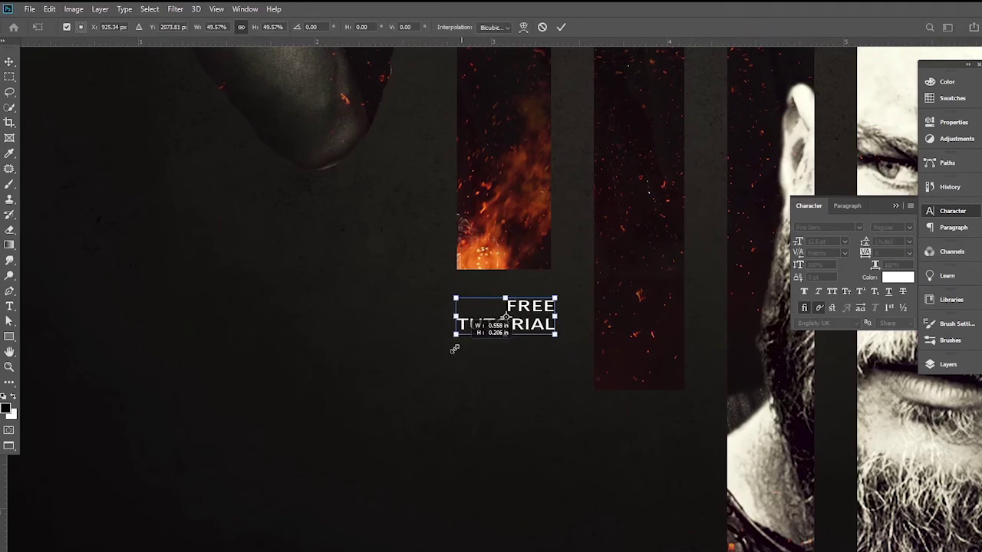
{"action": "left_click_drag", "start_coordinate": [453, 346], "coordinate": [543, 319]}
{"action": "key", "text": "Return"}
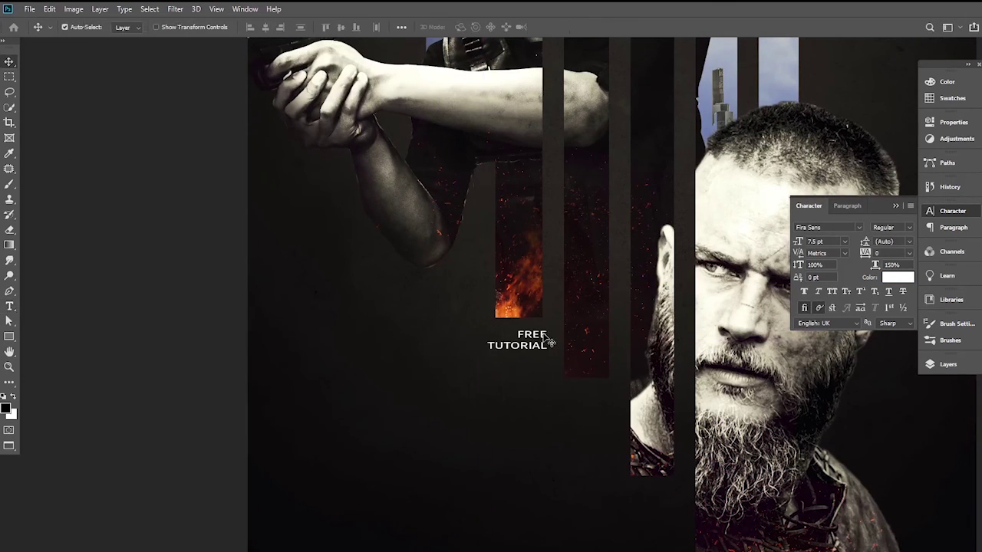
Colour the word FREE blue and duplicate the credit text lower down
{"action": "left_click", "coordinate": [897, 276]}
{"action": "left_click", "coordinate": [783, 386]}
{"action": "left_click_drag", "start_coordinate": [529, 350], "coordinate": [533, 440]}
{"action": "key", "text": "ctrl+minus"}
Replace the lowest credit copy's text with 'subscribe'
{"action": "left_click_drag", "start_coordinate": [465, 323], "coordinate": [459, 411]}
{"action": "double_click", "coordinate": [458, 411]}
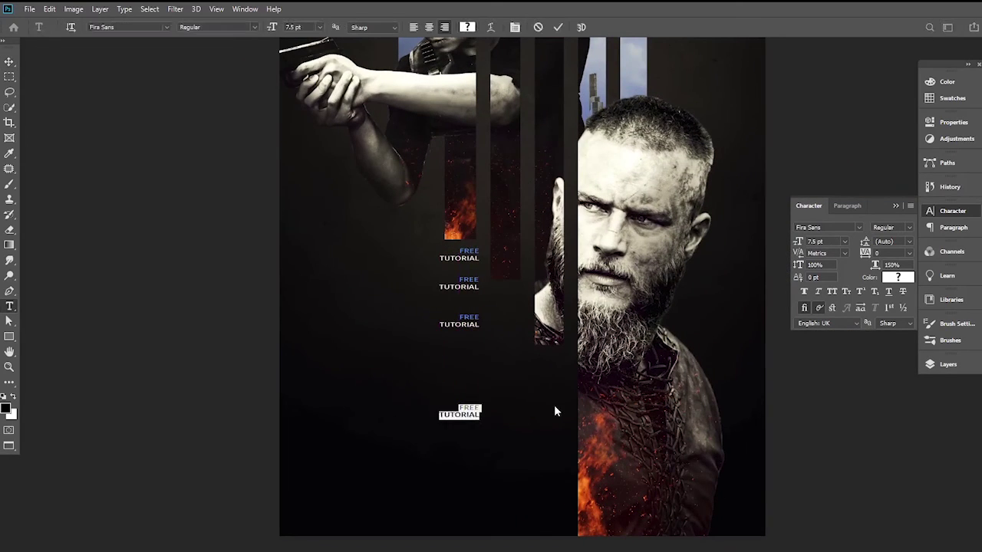
{"action": "type", "text": "subscribe"}
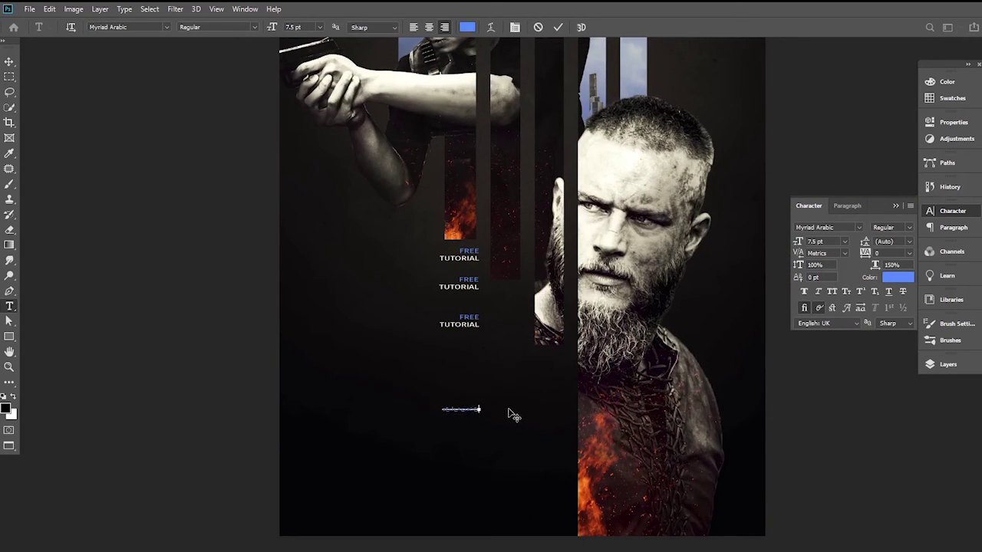
{"action": "key", "text": "ctrl+Return"}
Retype the copy as 'WELCOME PHOTOSHOP TUTORIALS' with a 'MARCH 202' date line
{"action": "double_click", "coordinate": [460, 410]}
{"action": "type", "text": "WELCOME"}
{"action": "type", "text": " PHOTOSHOP TUTORIALS"}
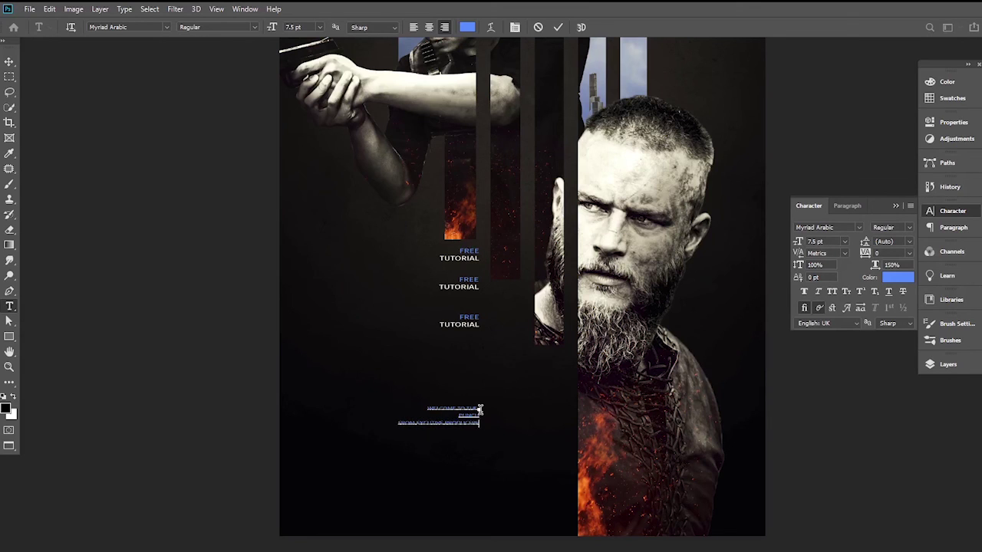
{"action": "key", "text": "Return"}
{"action": "type", "text": "MARCH 202"}
{"action": "key", "text": "ctrl+plus"}
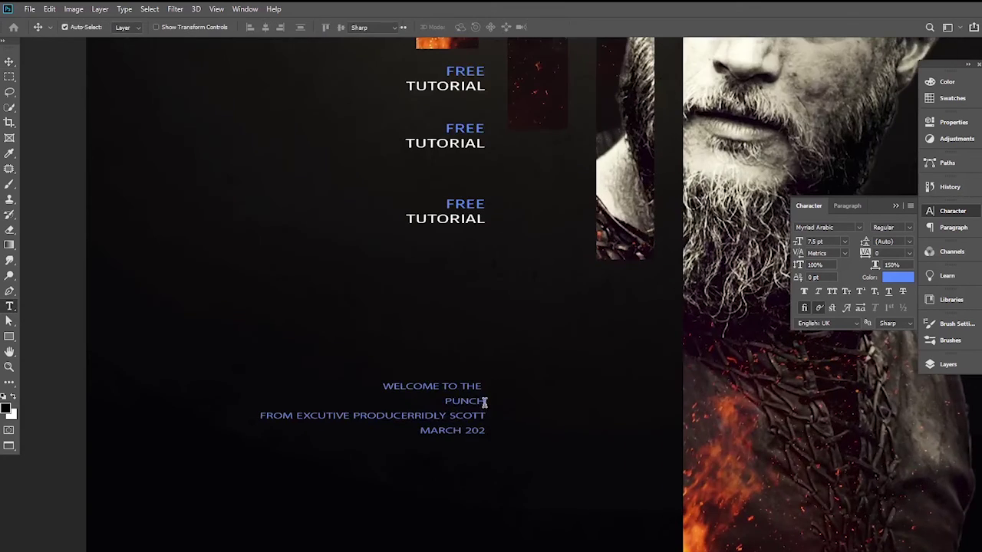
Enlarge PUNCH to 20.5 pt, shrink the producer line and widen the date's tracking
{"action": "double_click", "coordinate": [454, 400]}
{"action": "mouse_move", "coordinate": [798, 240]}
{"action": "left_mouse_down"}
{"action": "mouse_move", "coordinate": [821, 241]}
{"action": "mouse_move", "coordinate": [789, 249]}
{"action": "left_mouse_up"}
{"action": "triple_click", "coordinate": [485, 443]}
{"action": "key", "text": "shift+Down"}
{"action": "left_click_drag", "start_coordinate": [865, 253], "coordinate": [872, 258]}
{"action": "left_click", "coordinate": [9, 62]}
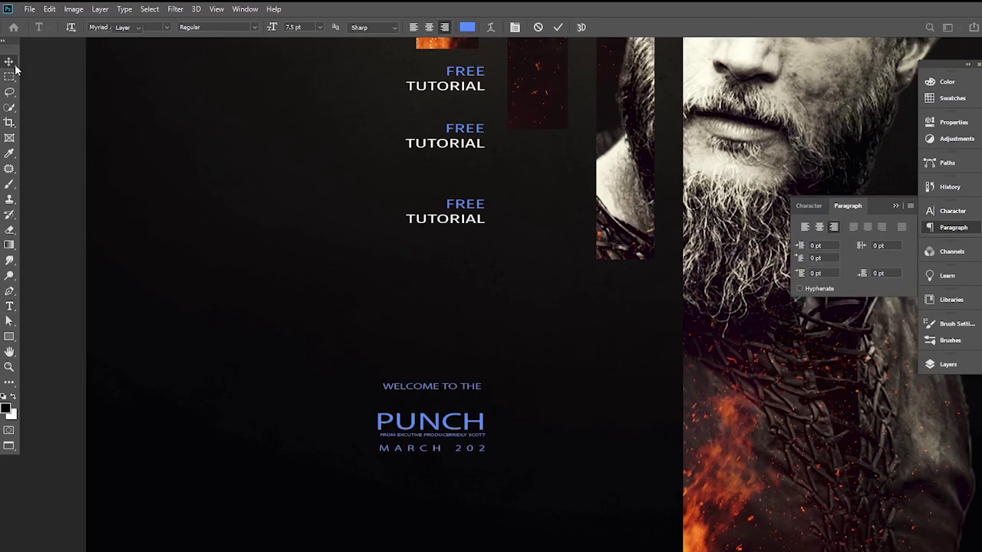
Tighten the title block's line spacing
{"action": "left_click", "coordinate": [847, 206]}
{"action": "double_click", "coordinate": [464, 426]}
{"action": "left_click", "coordinate": [809, 205]}
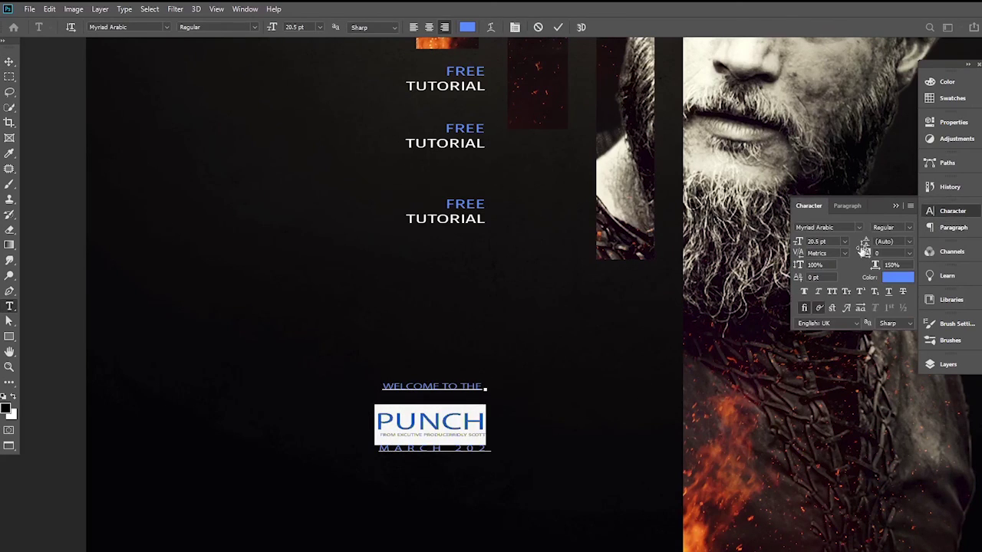
{"action": "left_click_drag", "start_coordinate": [864, 241], "coordinate": [847, 241]}
{"action": "key", "text": "ctrl+Return"}
{"action": "key", "text": "ctrl+plus"}
{"action": "key", "text": "ctrl+plus"}
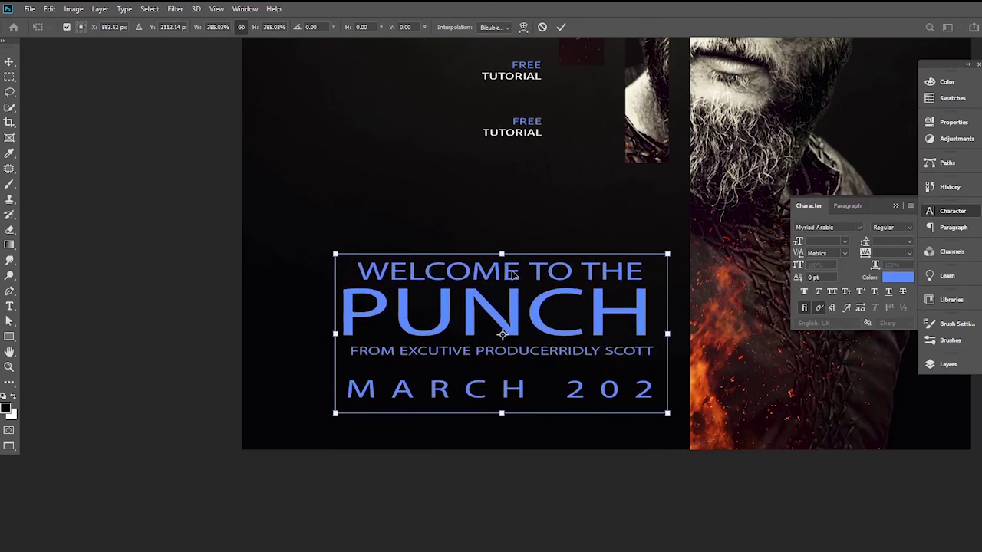
Enlarge the title block, make PUNCH white and begin recolouring the producer line
{"action": "double_click", "coordinate": [648, 307]}
{"action": "left_click", "coordinate": [898, 277]}
{"action": "key", "text": "Escape"}
{"action": "left_click_drag", "start_coordinate": [668, 385], "coordinate": [333, 384]}
{"action": "left_click", "coordinate": [898, 277]}
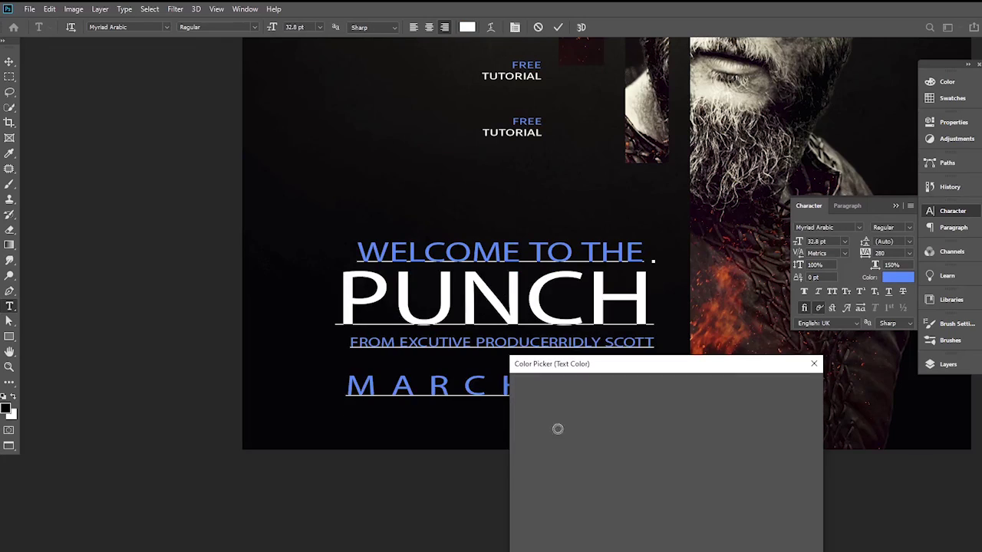
{"action": "key", "text": "Escape"}
{"action": "triple_click", "coordinate": [570, 342]}
{"action": "left_click", "coordinate": [889, 281]}
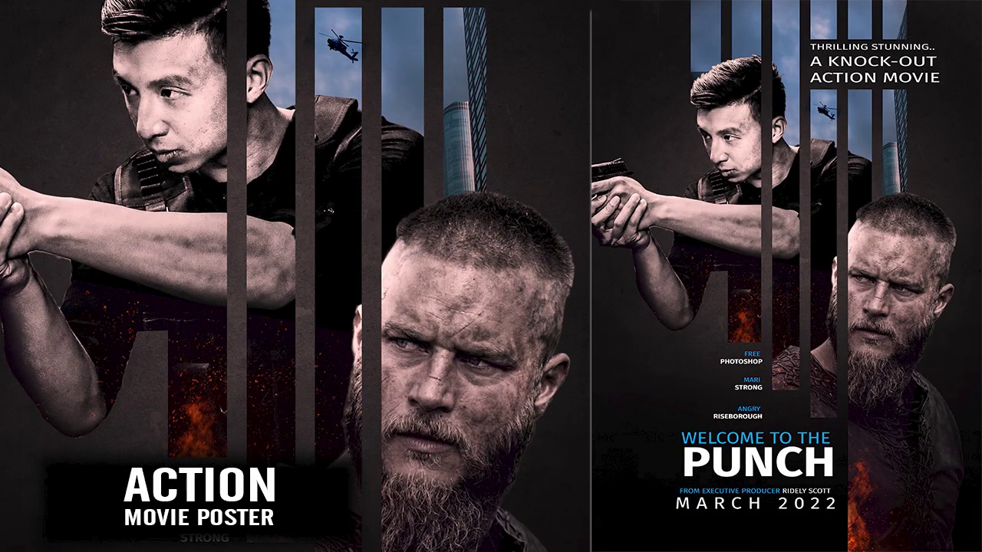